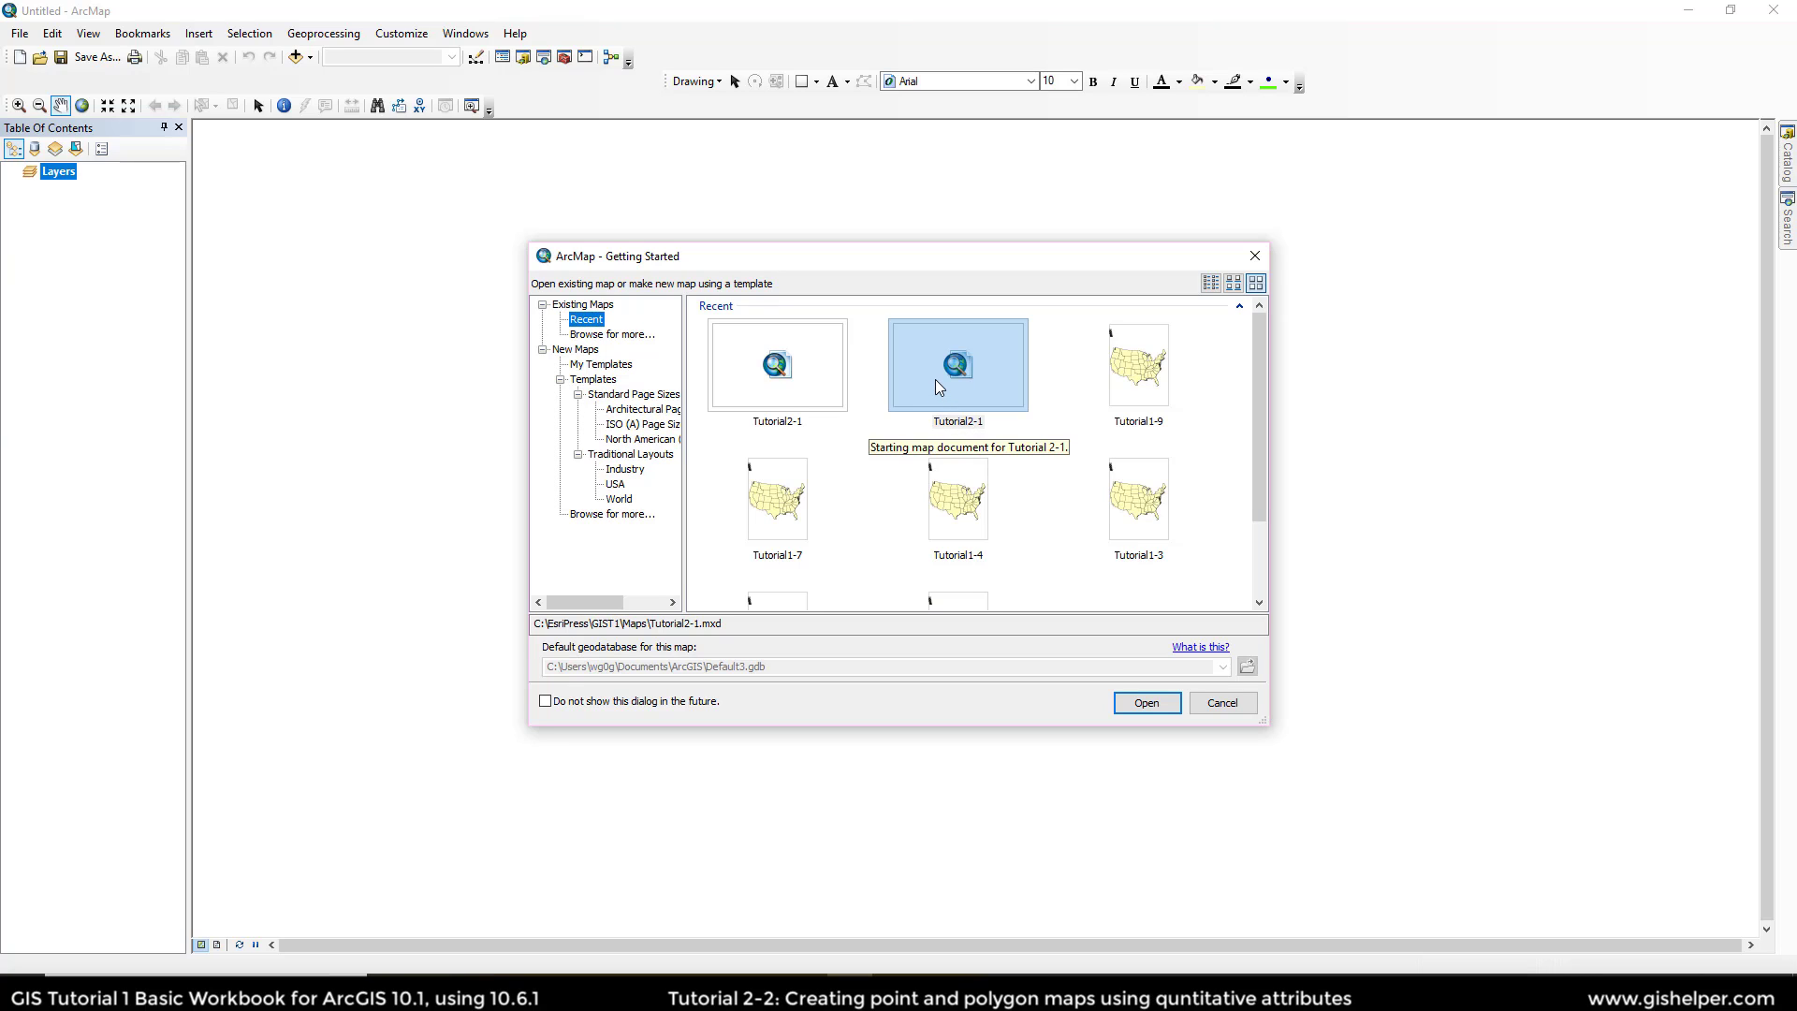
Step: Open Tutorial2-2.mxd from the GIST1 Maps folder and zoom the map to the 48 Contiguous States bookmark
{"action": "left_click", "coordinate": [600, 335]}
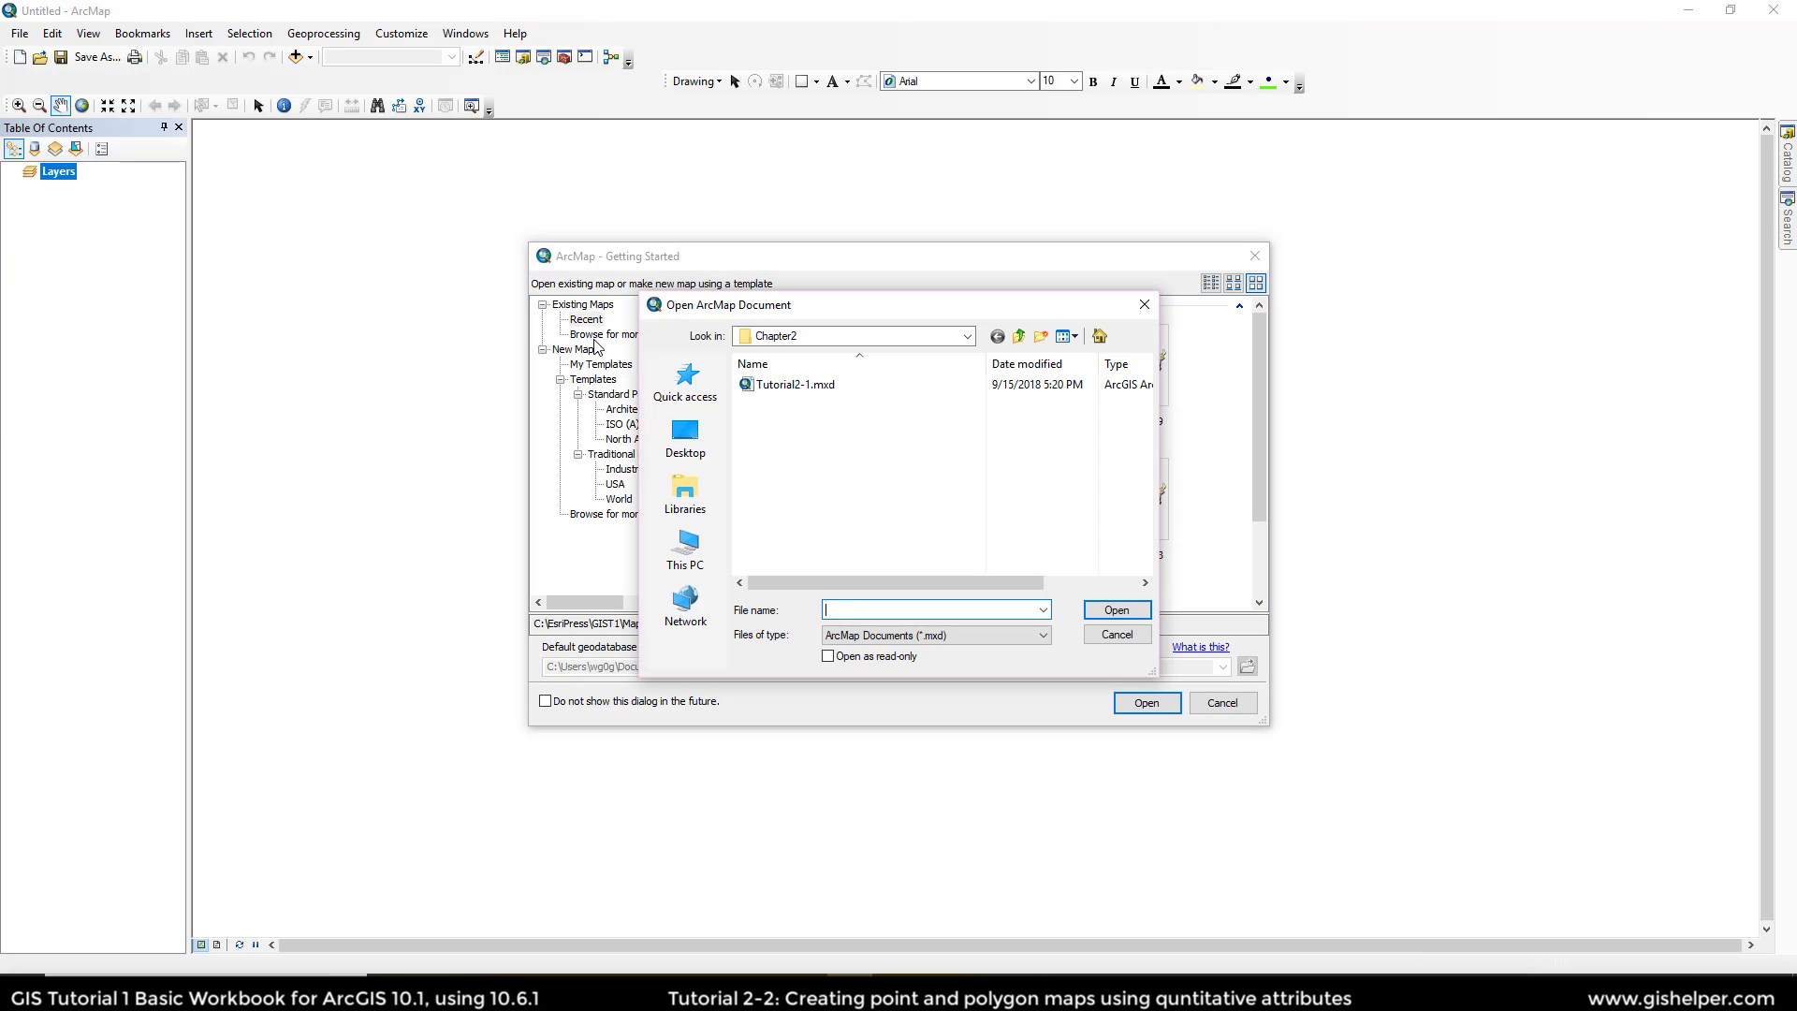
{"action": "left_click", "coordinate": [967, 336]}
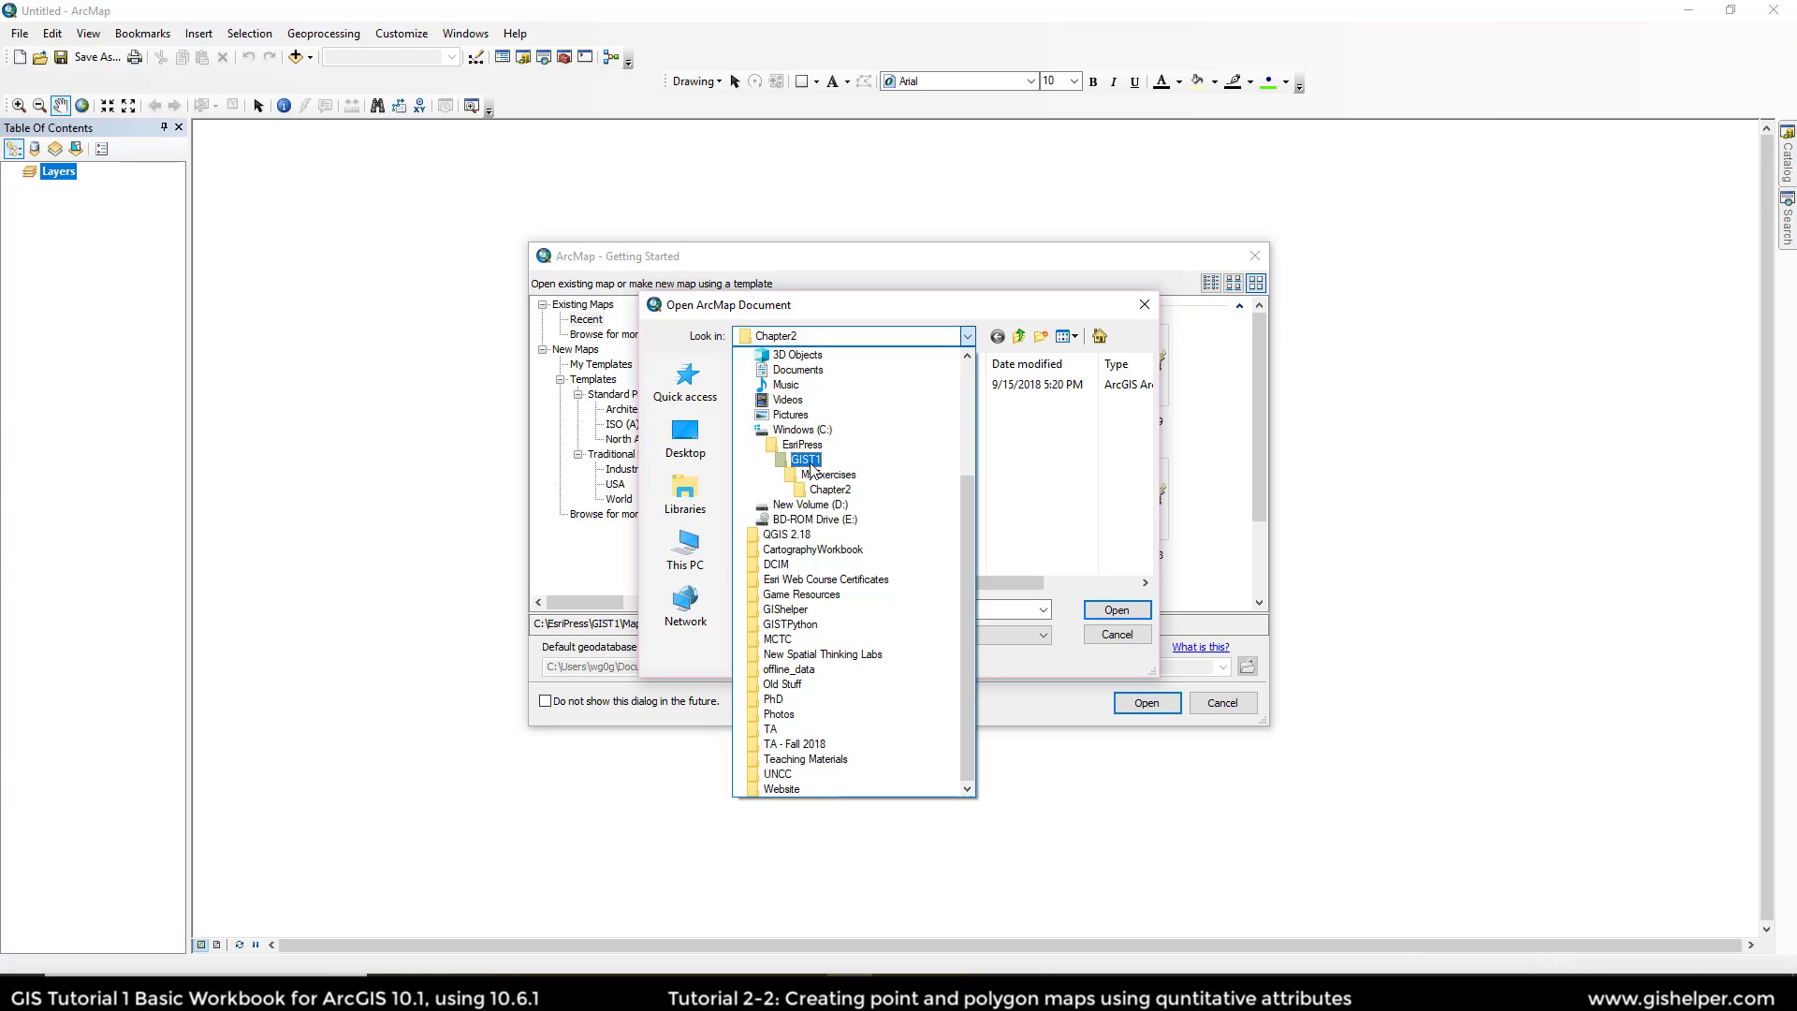
{"action": "left_click", "coordinate": [810, 463]}
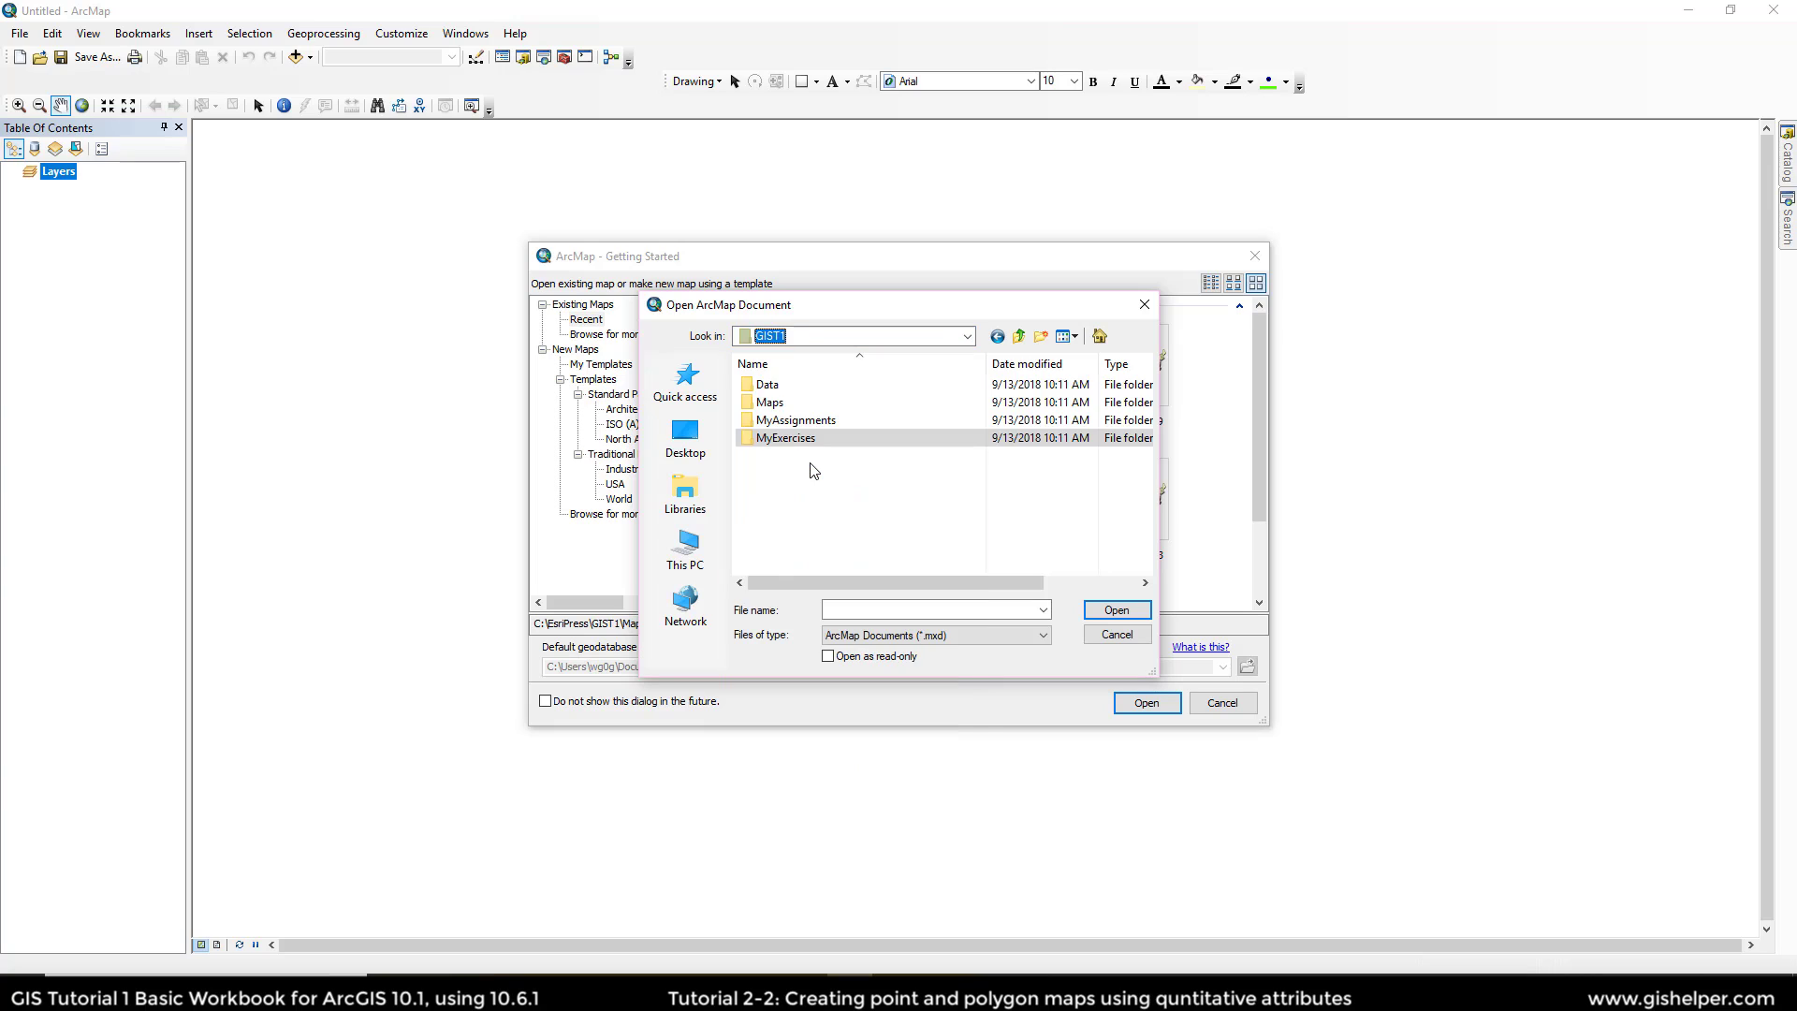
{"action": "double_click", "coordinate": [776, 404]}
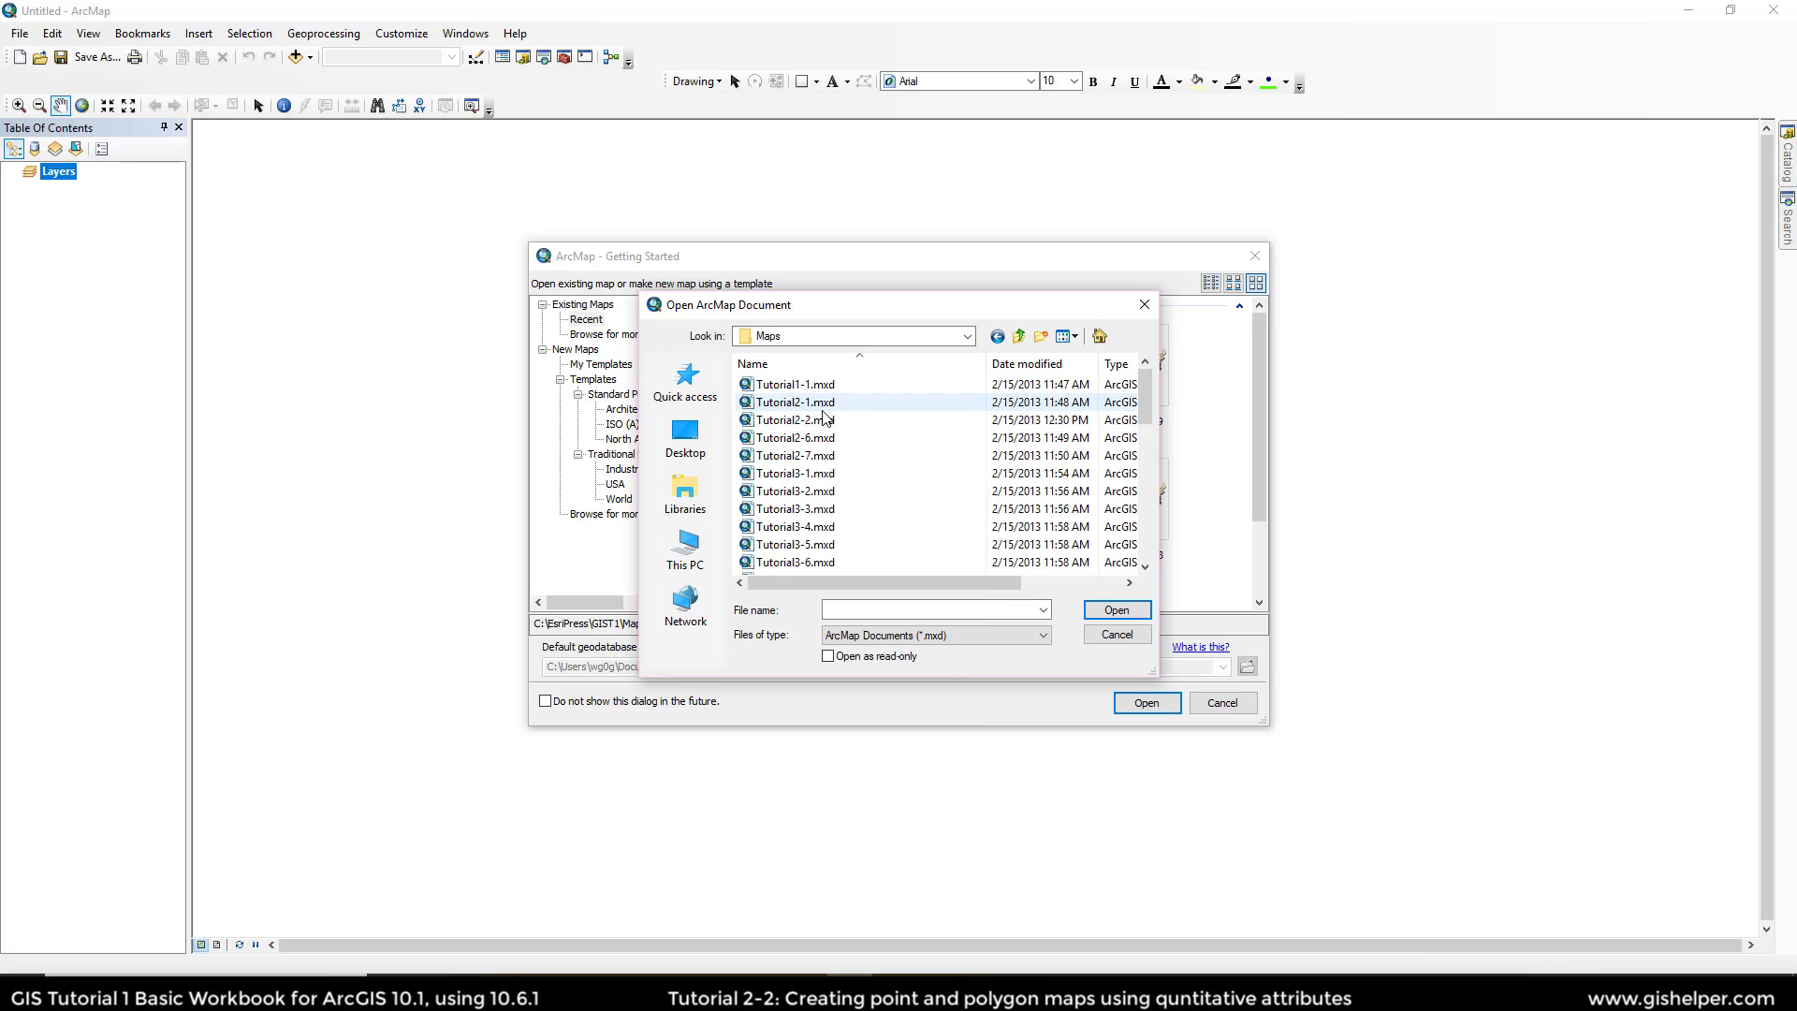
{"action": "left_click", "coordinate": [805, 421]}
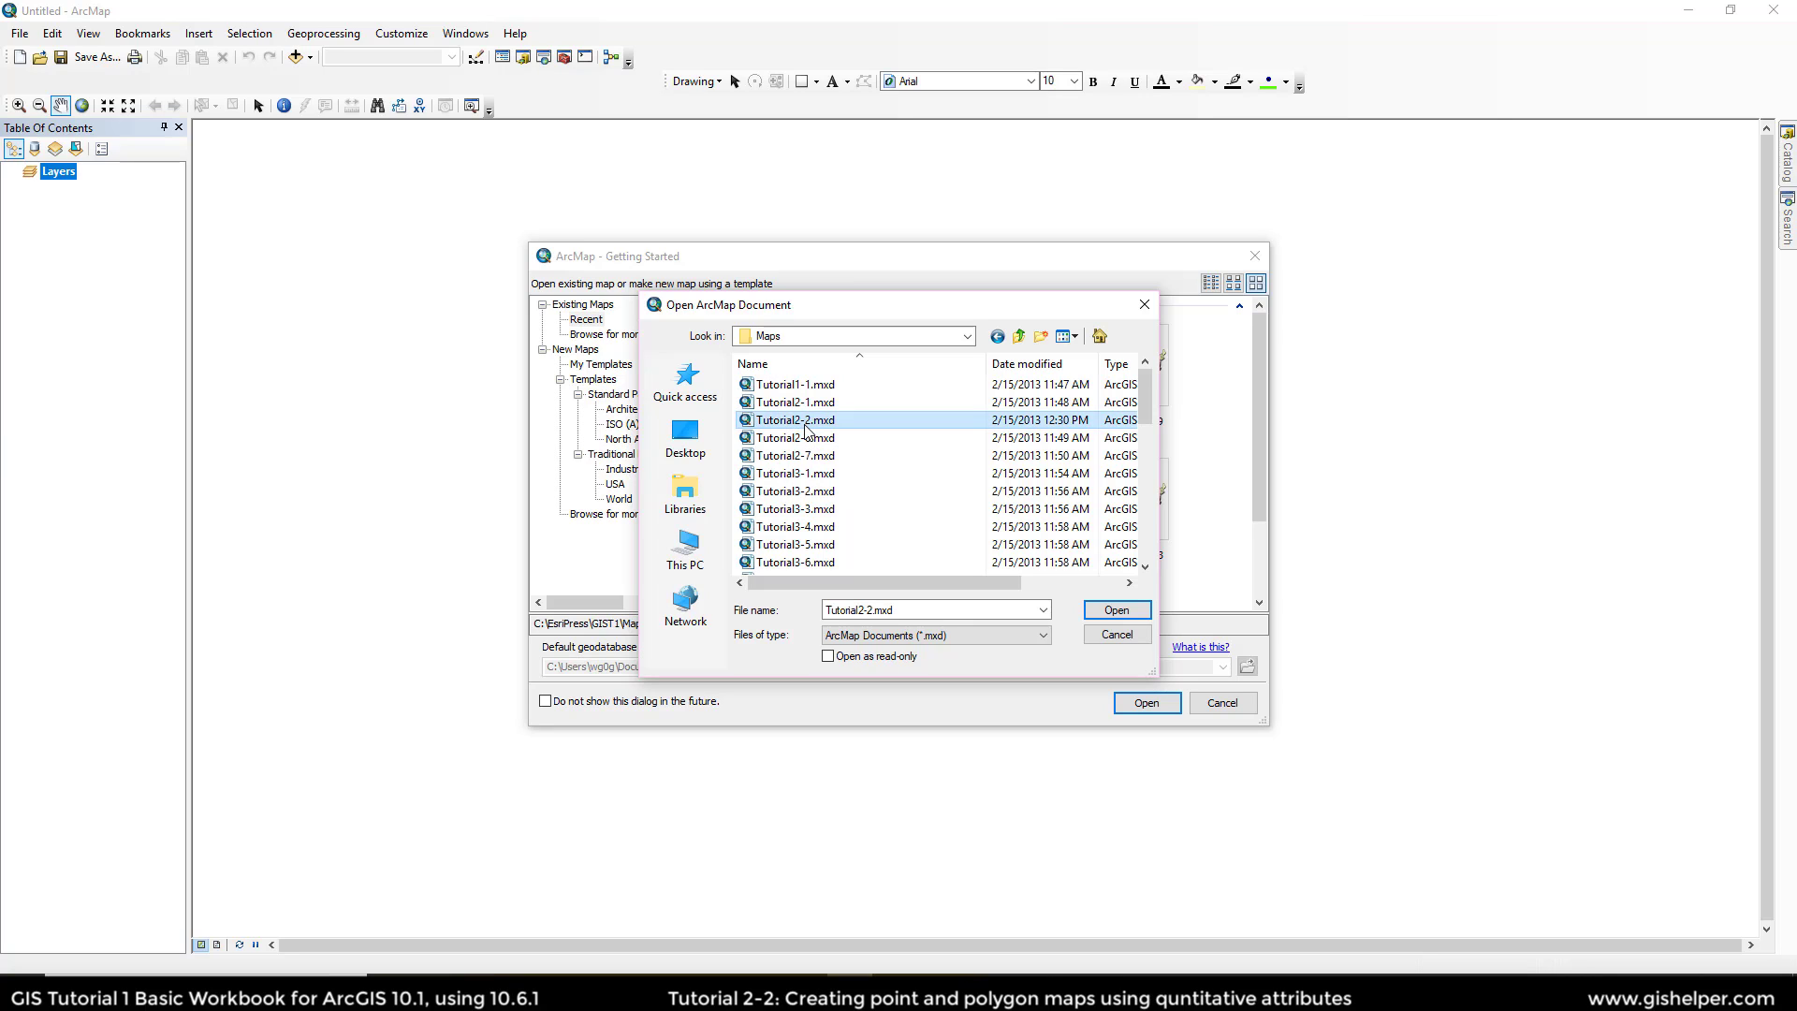
{"action": "left_click", "coordinate": [1115, 610]}
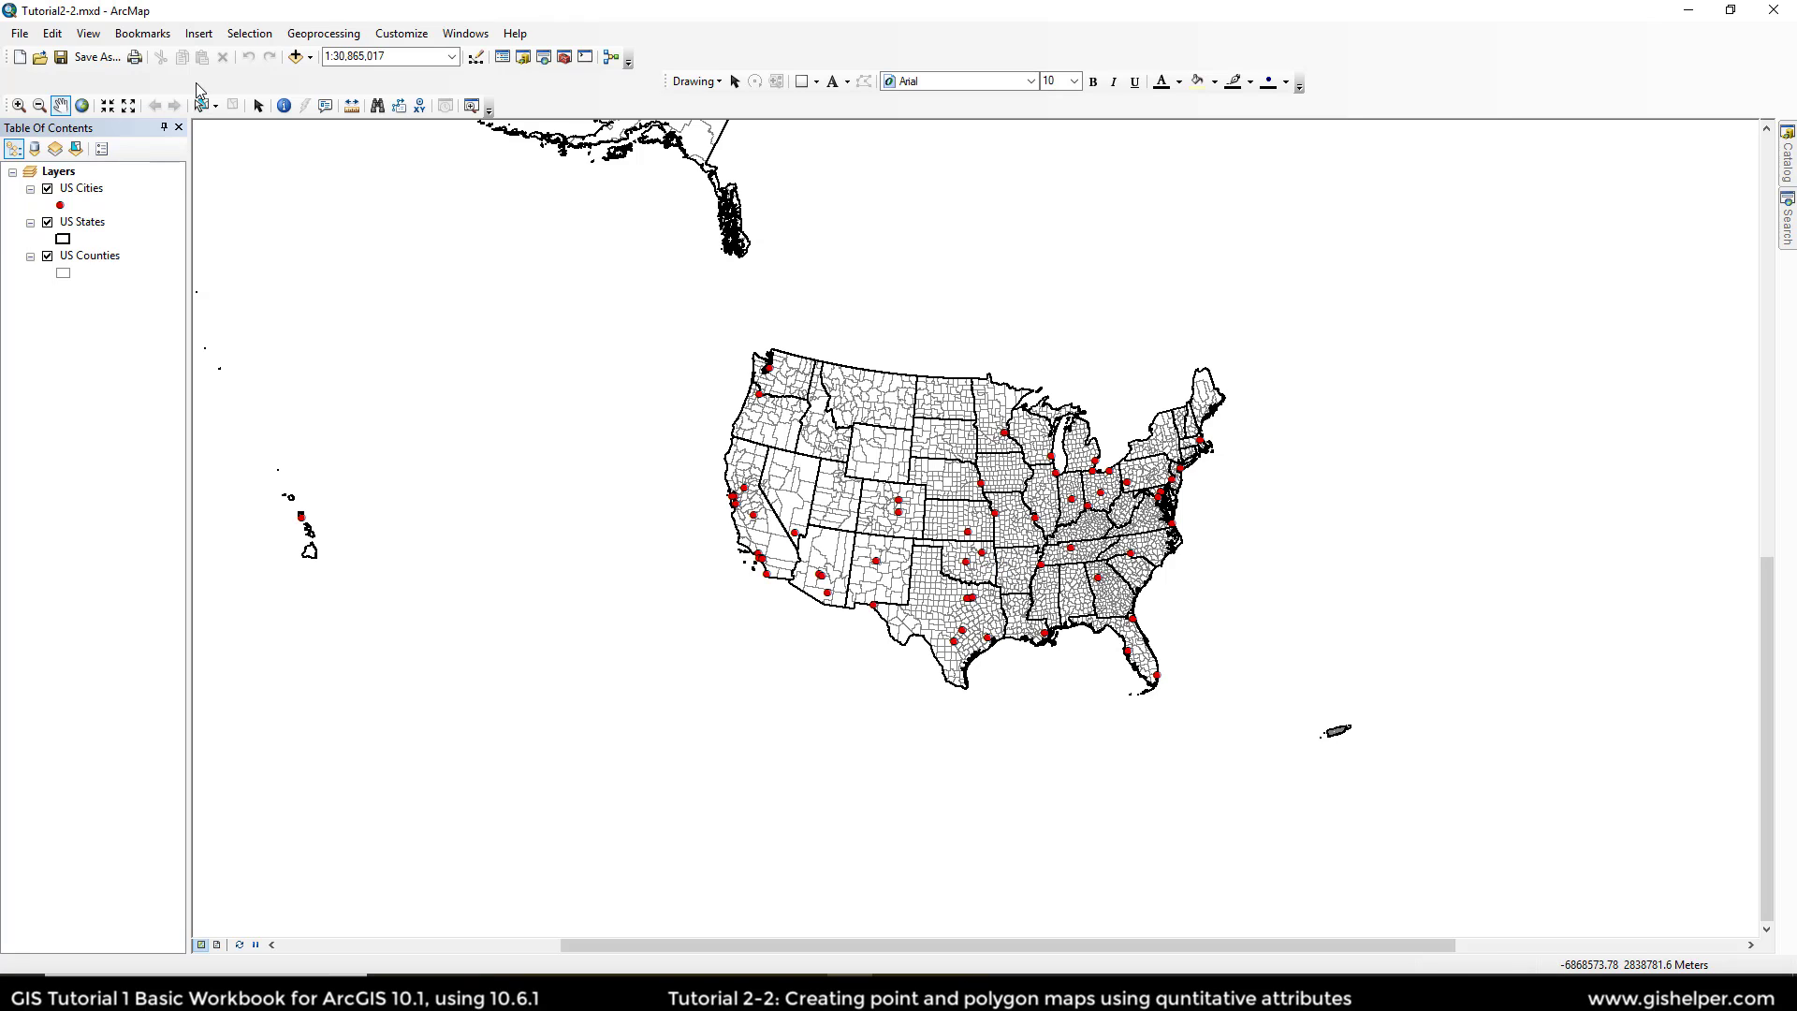
{"action": "left_click", "coordinate": [141, 34]}
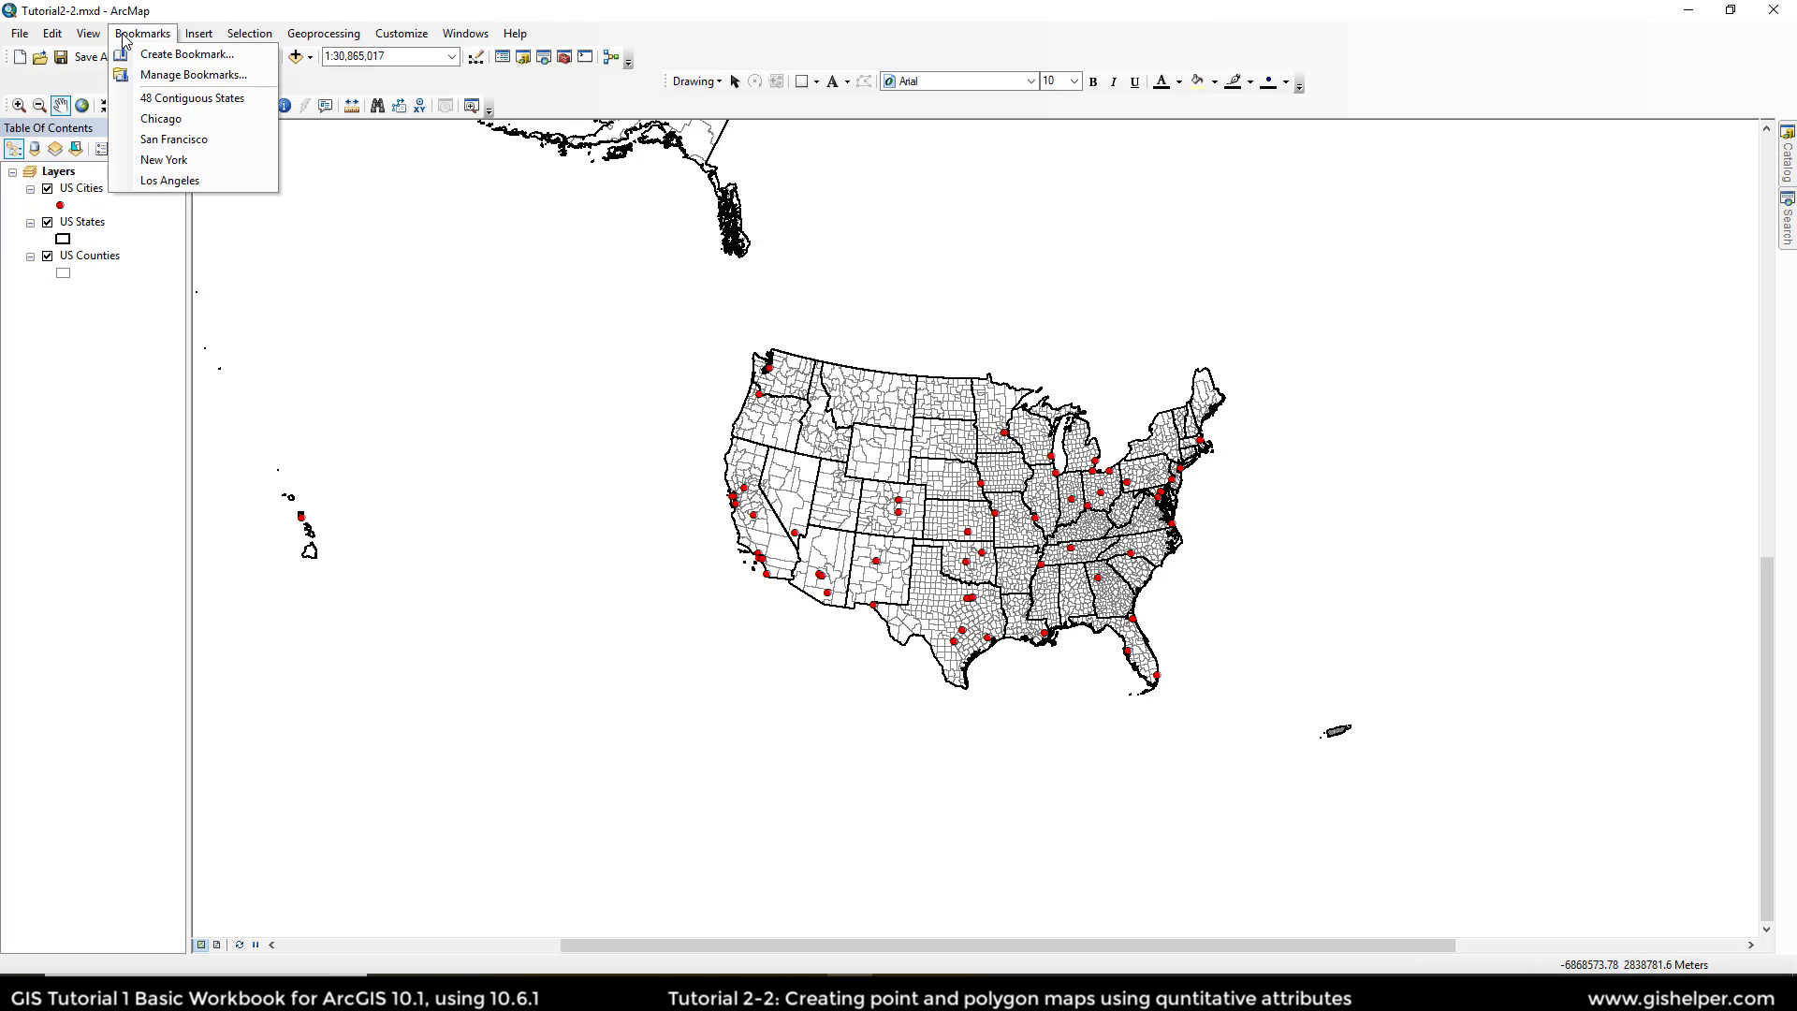
{"action": "left_click", "coordinate": [201, 98]}
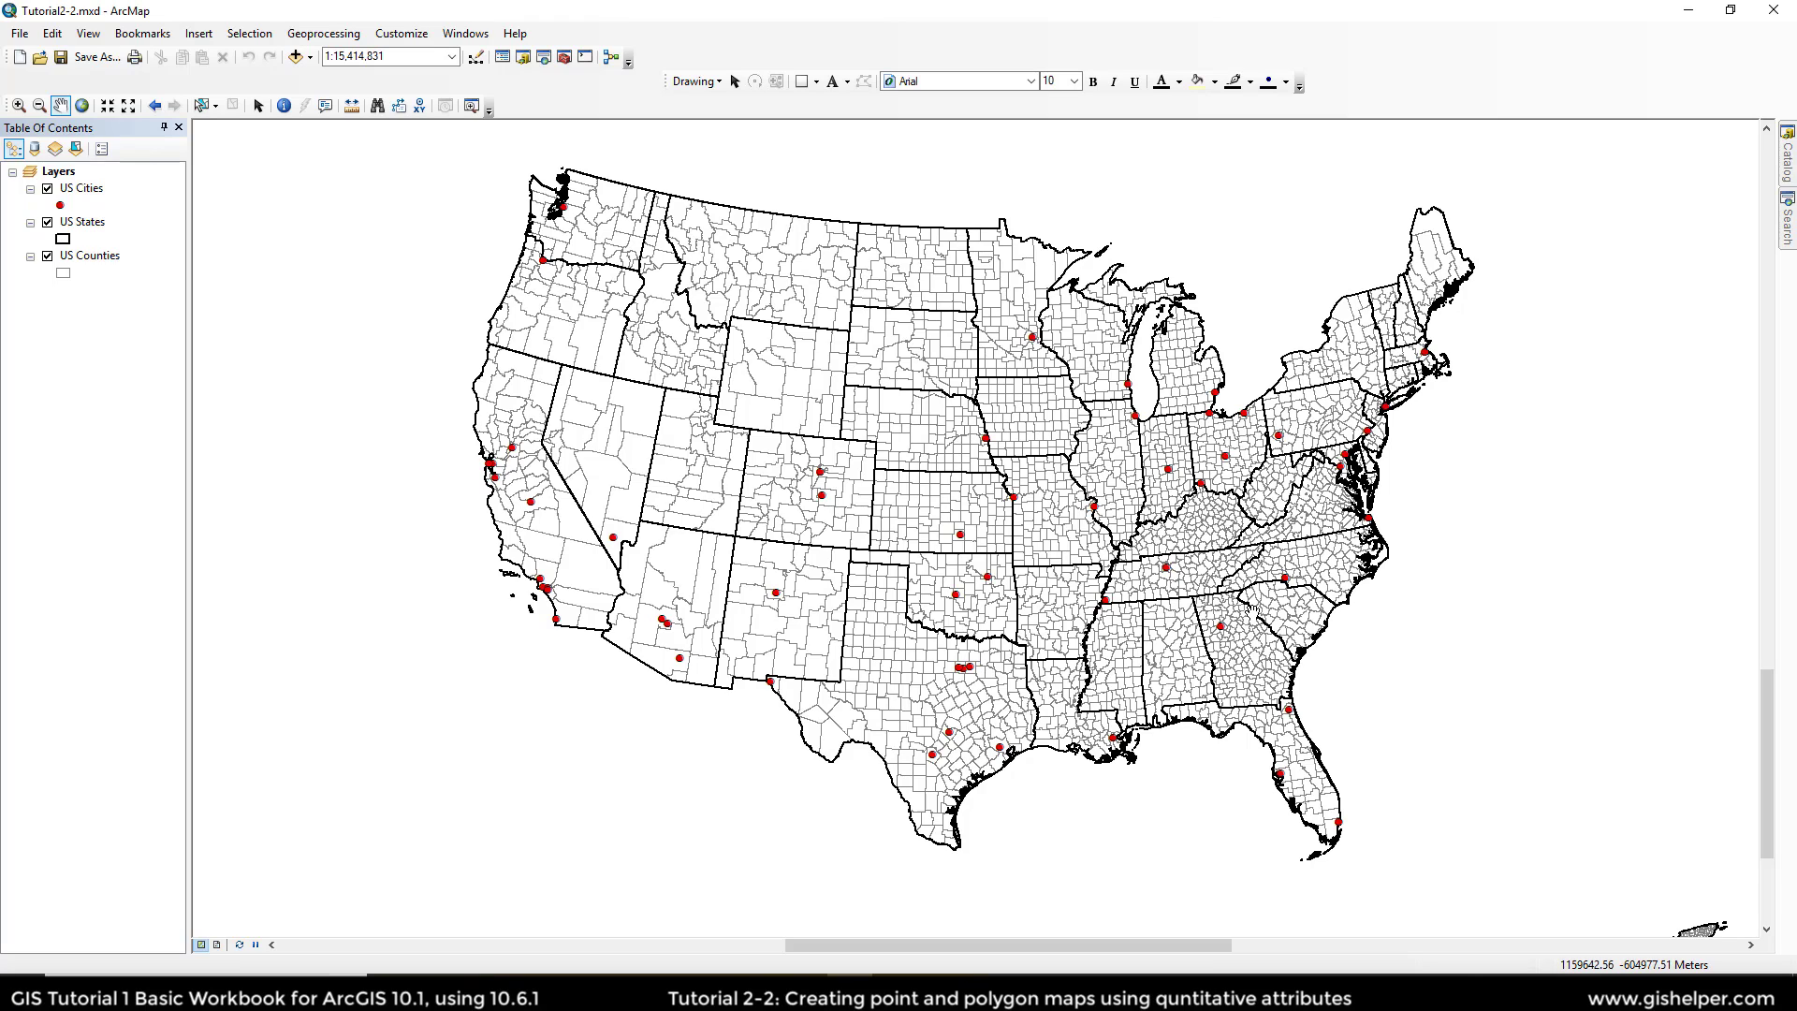
Step: Symbolize the US Counties layer by quantities with graduated colors, using VACANT as the value field
{"action": "double_click", "coordinate": [91, 255]}
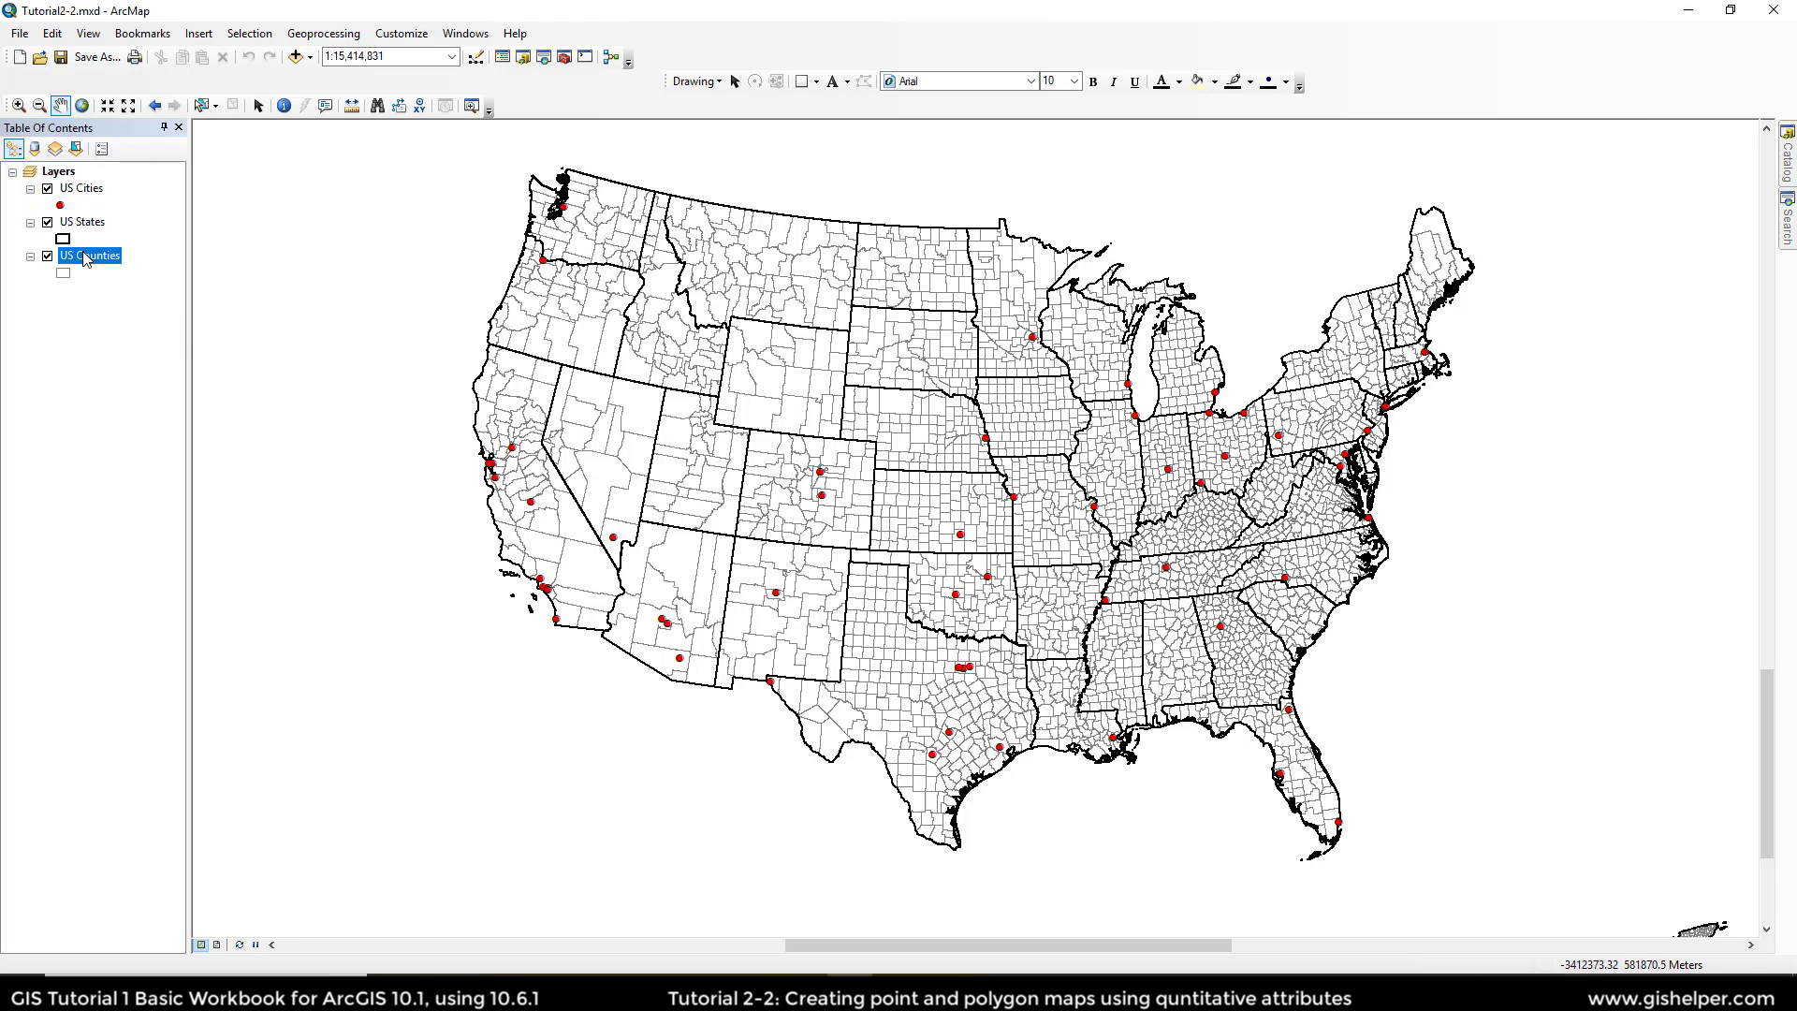
{"action": "right_click", "coordinate": [84, 253]}
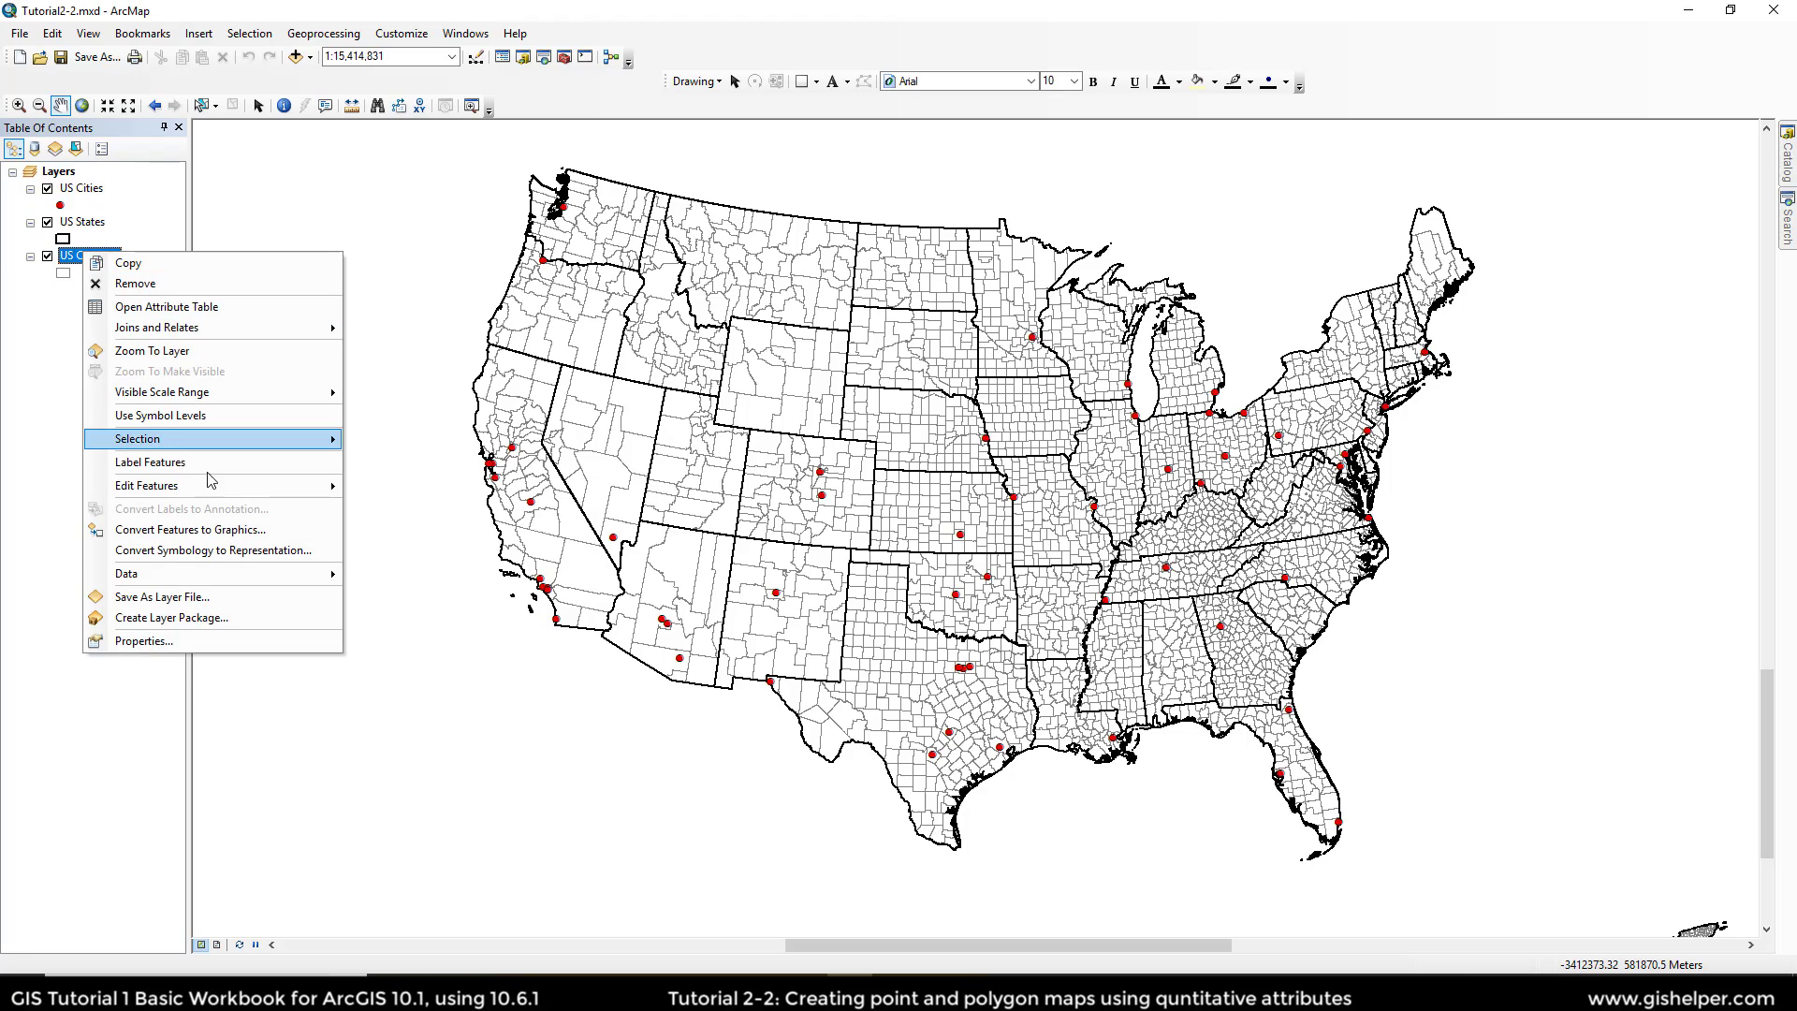
{"action": "left_click", "coordinate": [174, 642]}
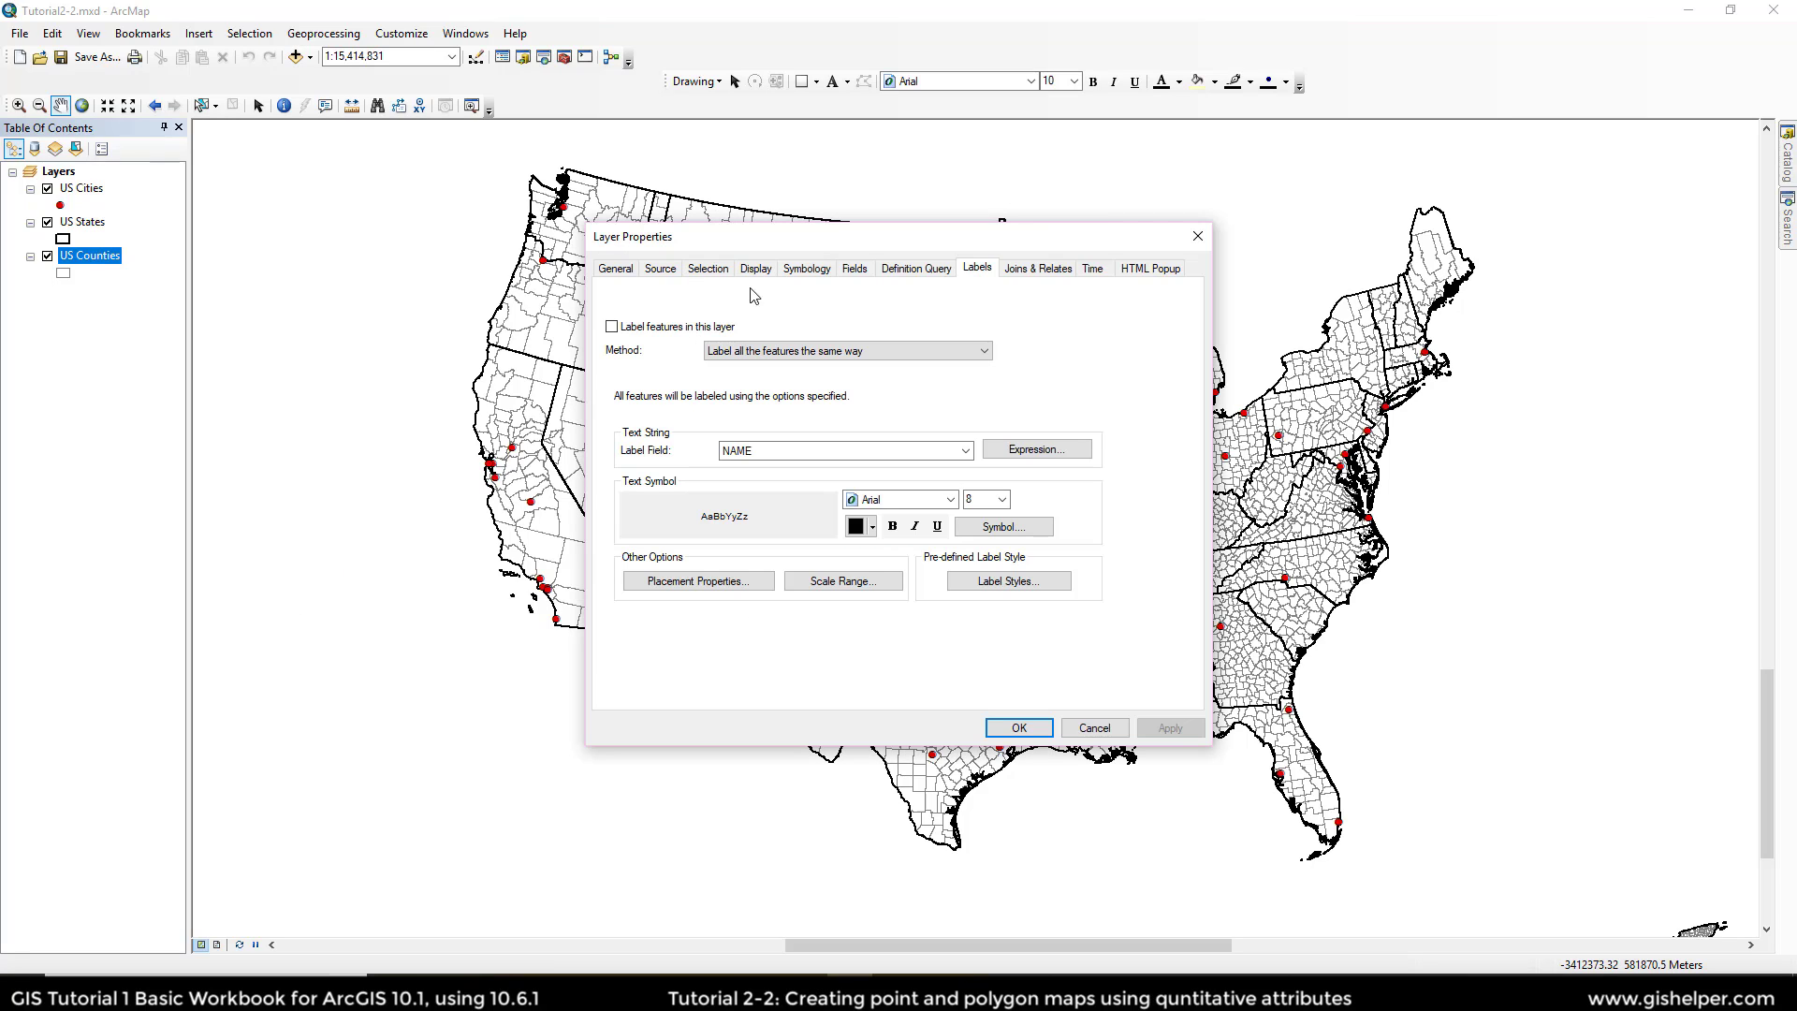
{"action": "left_click", "coordinate": [818, 271]}
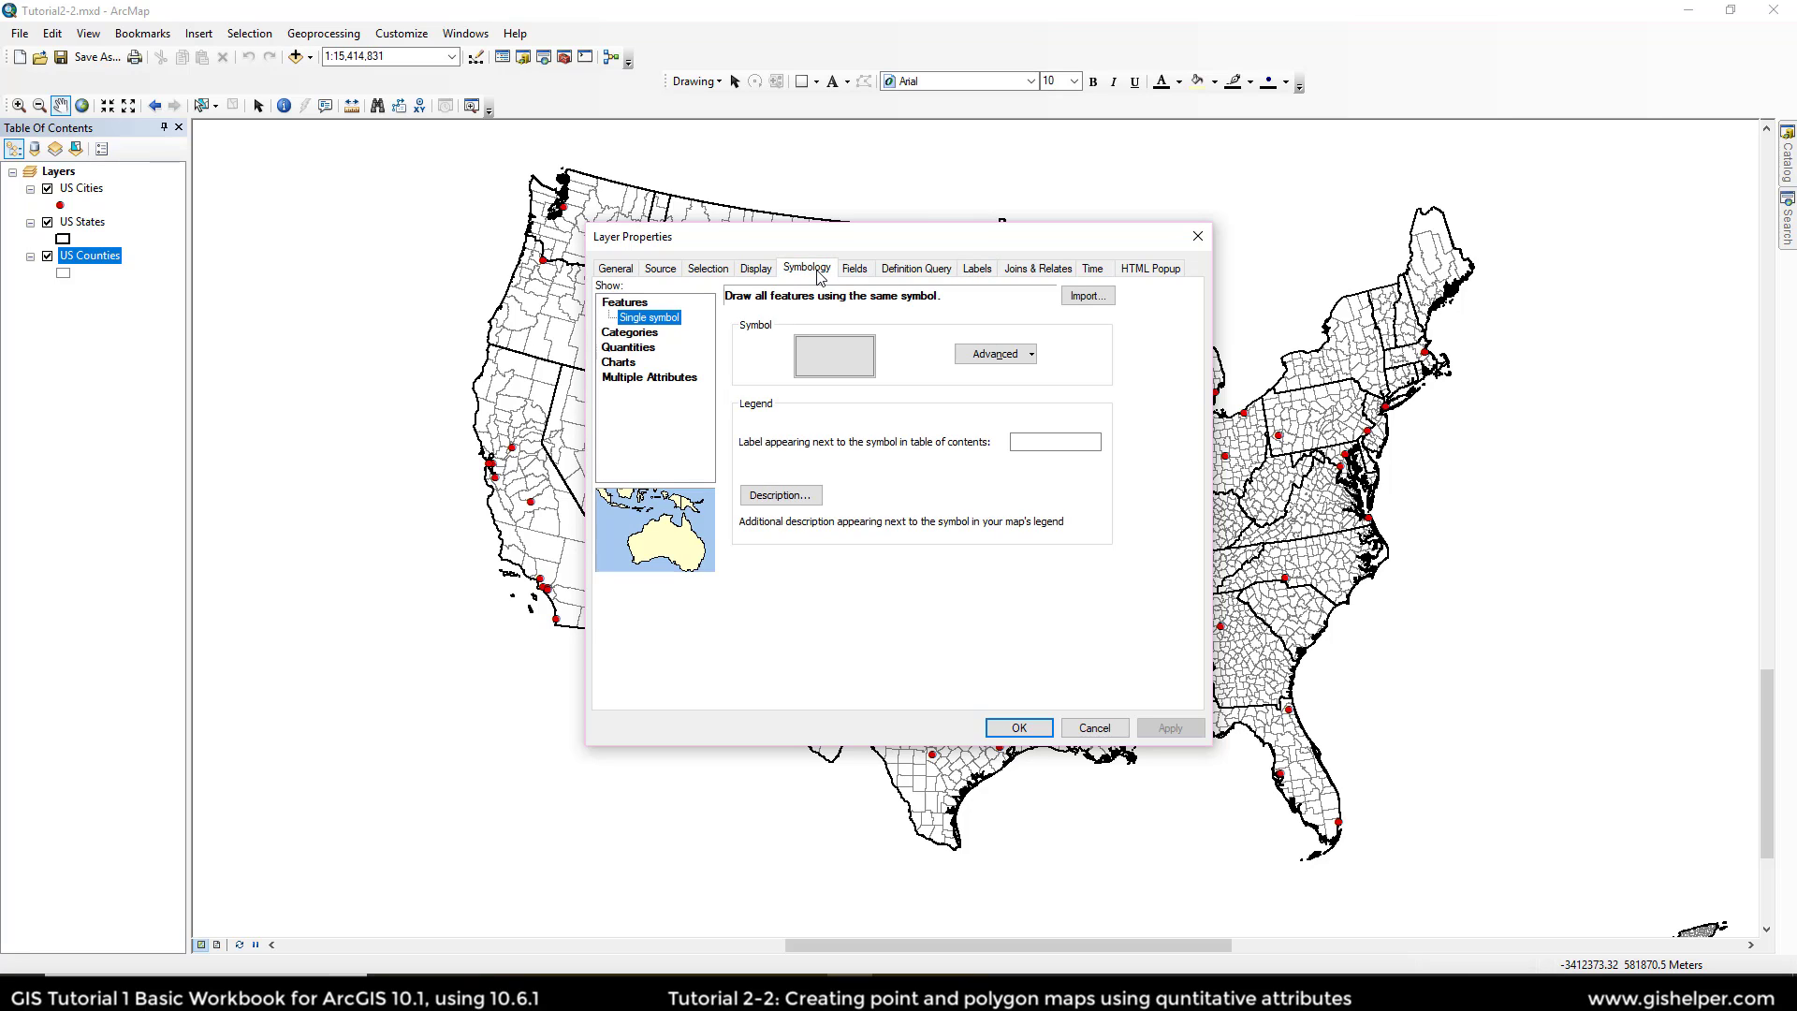
{"action": "left_click", "coordinate": [640, 350]}
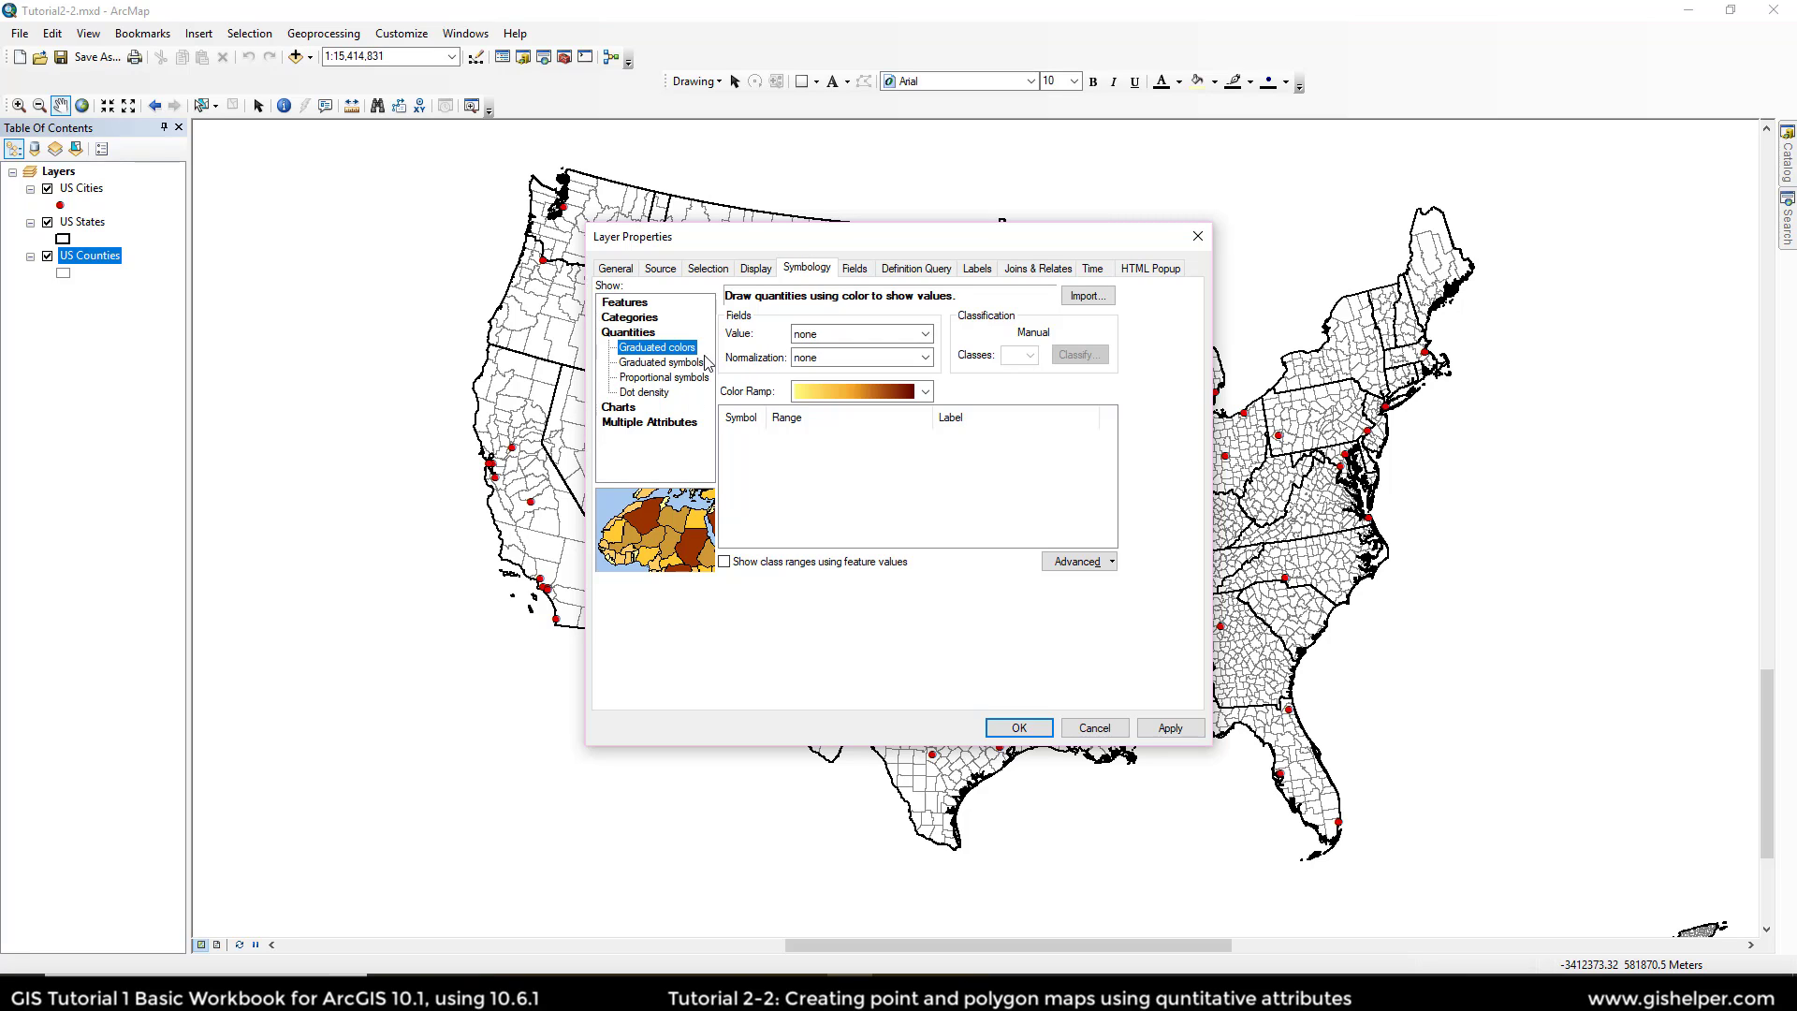
{"action": "left_click", "coordinate": [870, 334]}
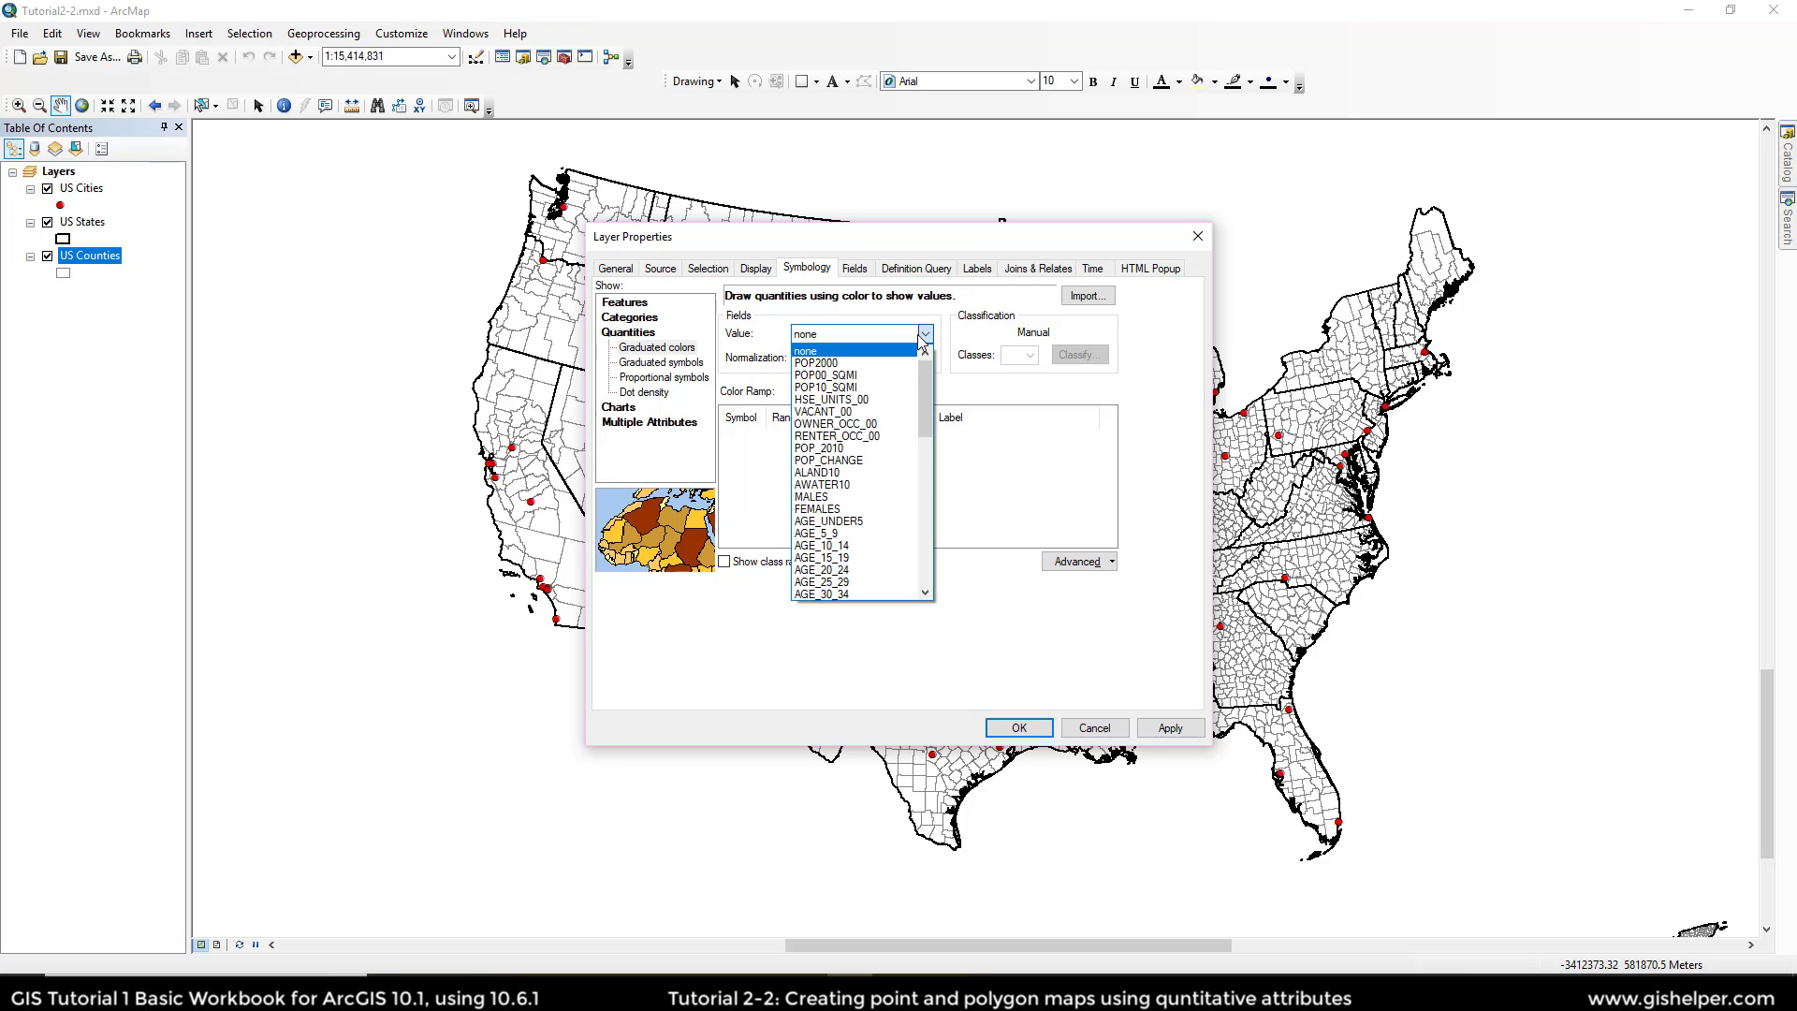
{"action": "scroll", "coordinate": [858, 483], "scroll_direction": "down", "scroll_amount": 10}
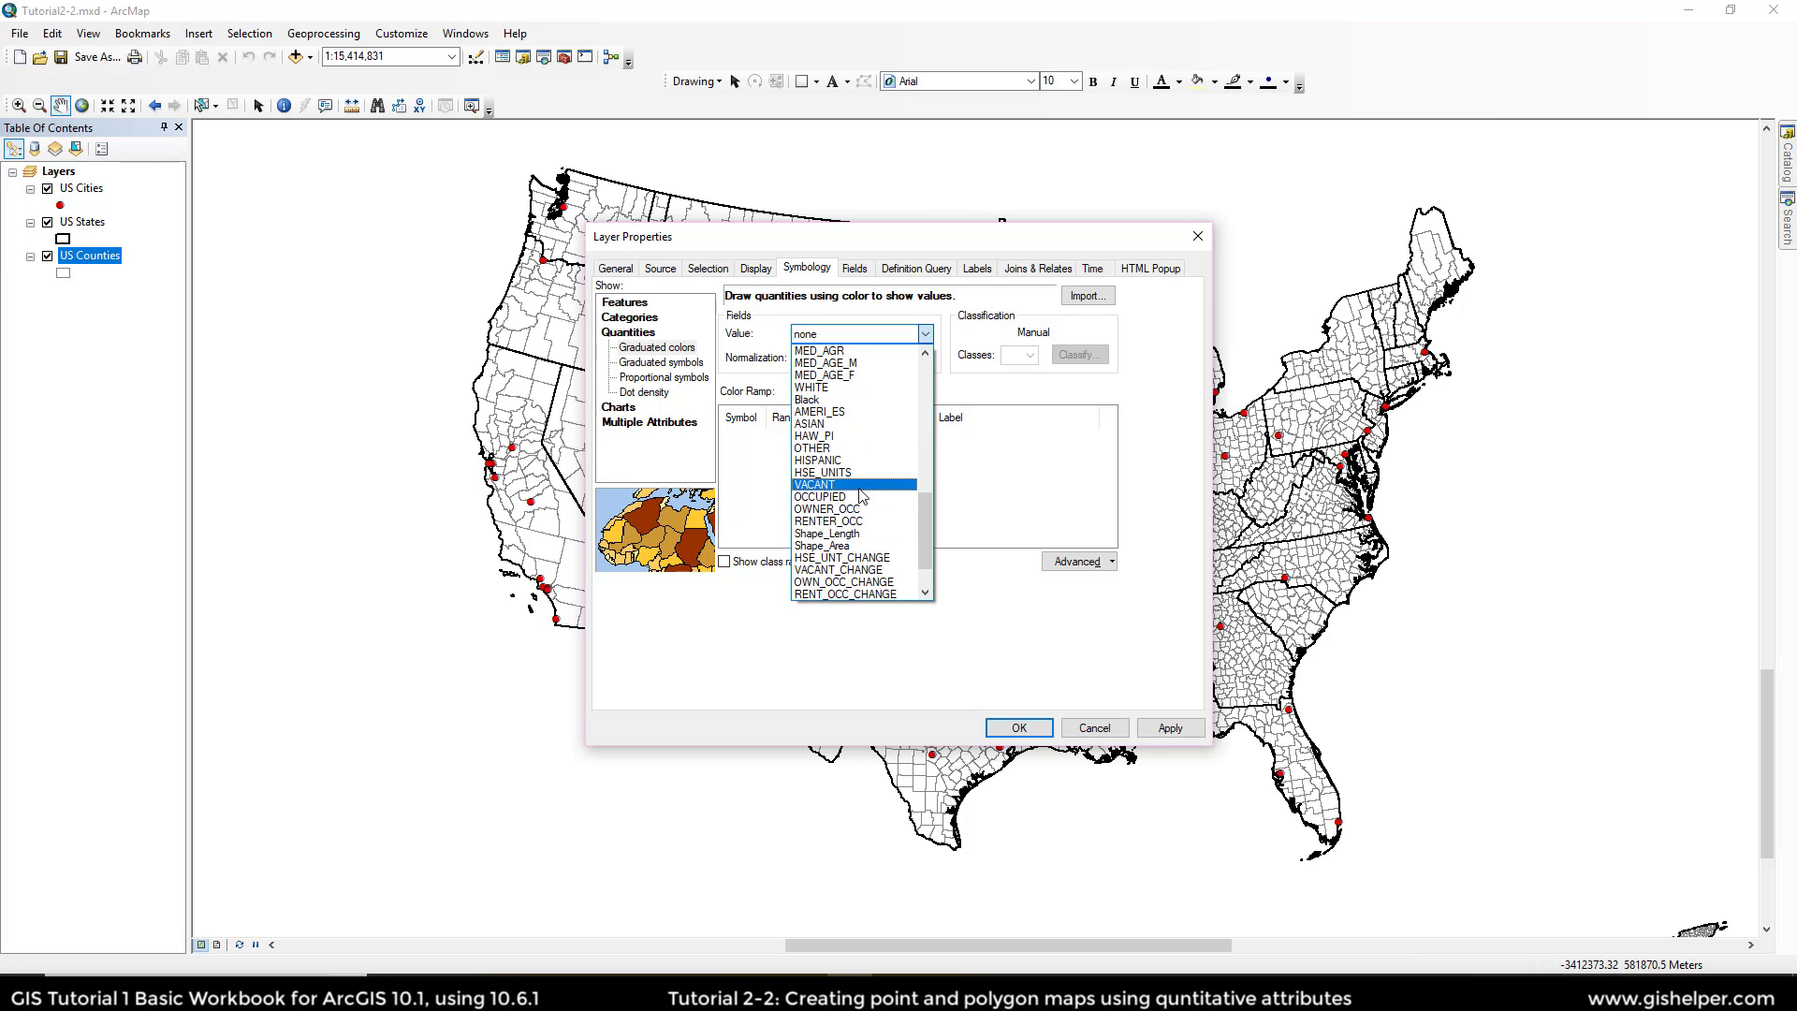
{"action": "left_click", "coordinate": [858, 485]}
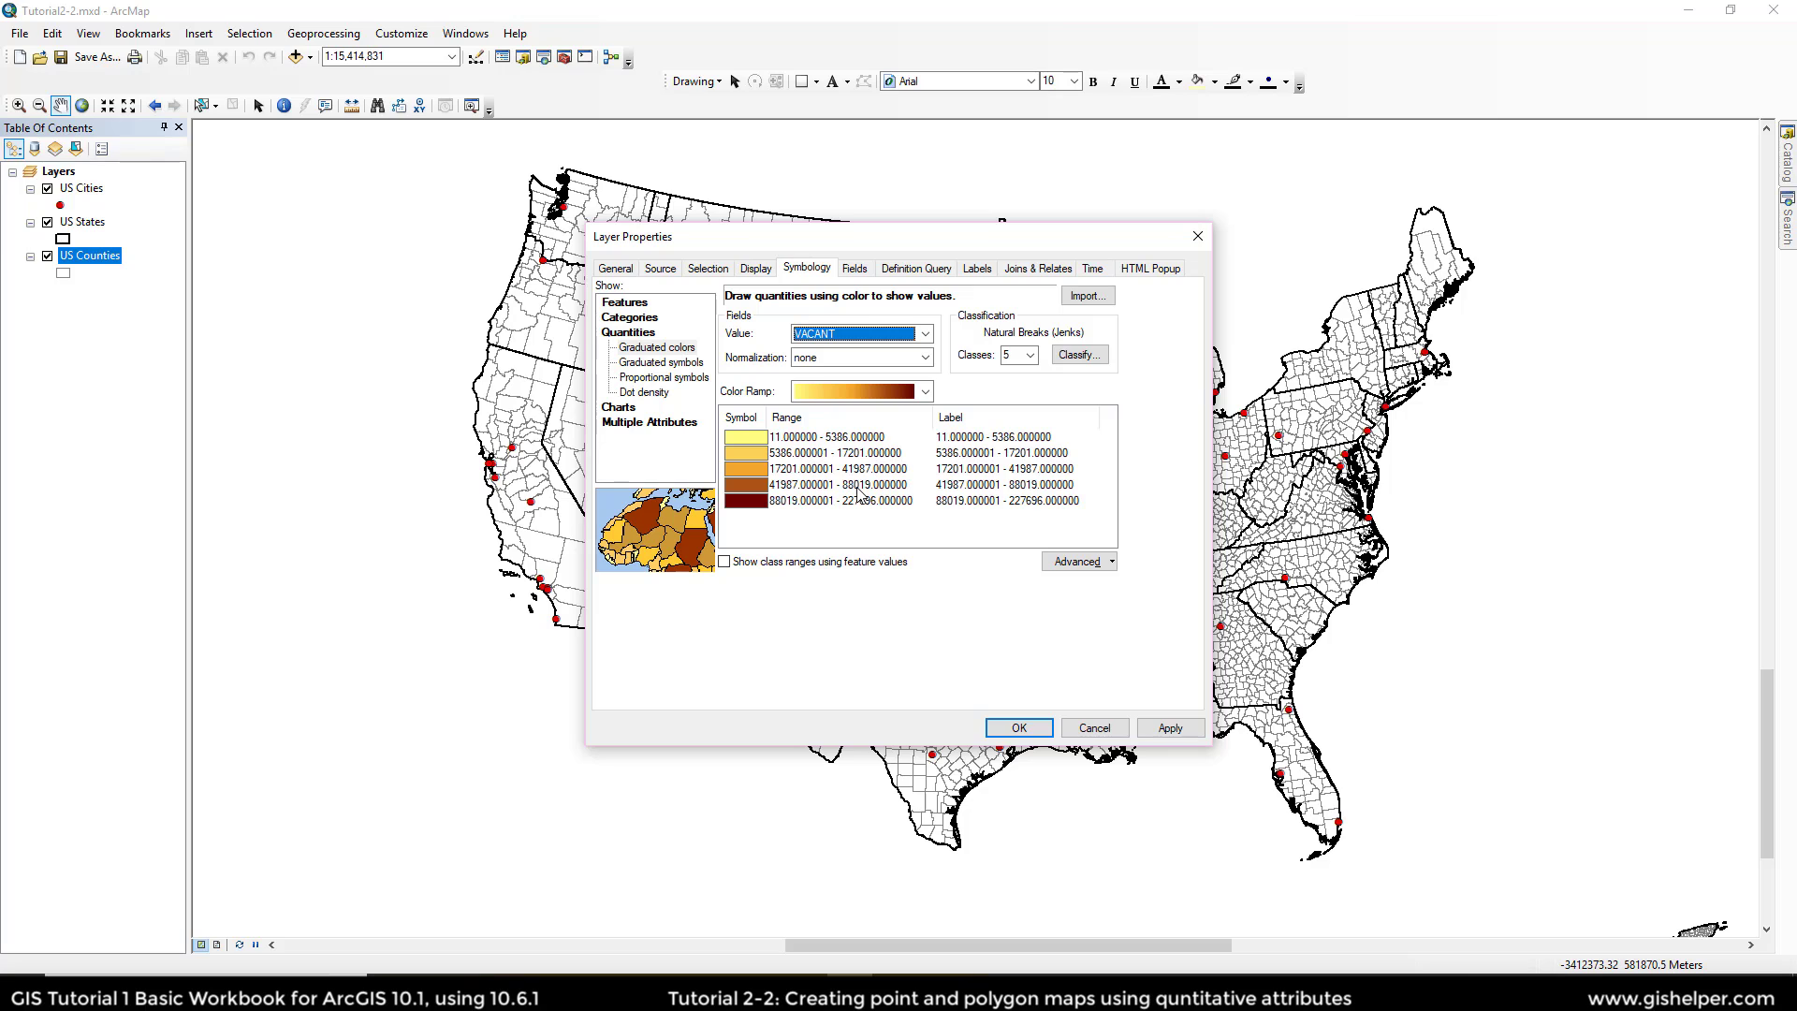
Step: Choose the black-to-white color ramp for the US Counties graduated colors
{"action": "left_click", "coordinate": [884, 393]}
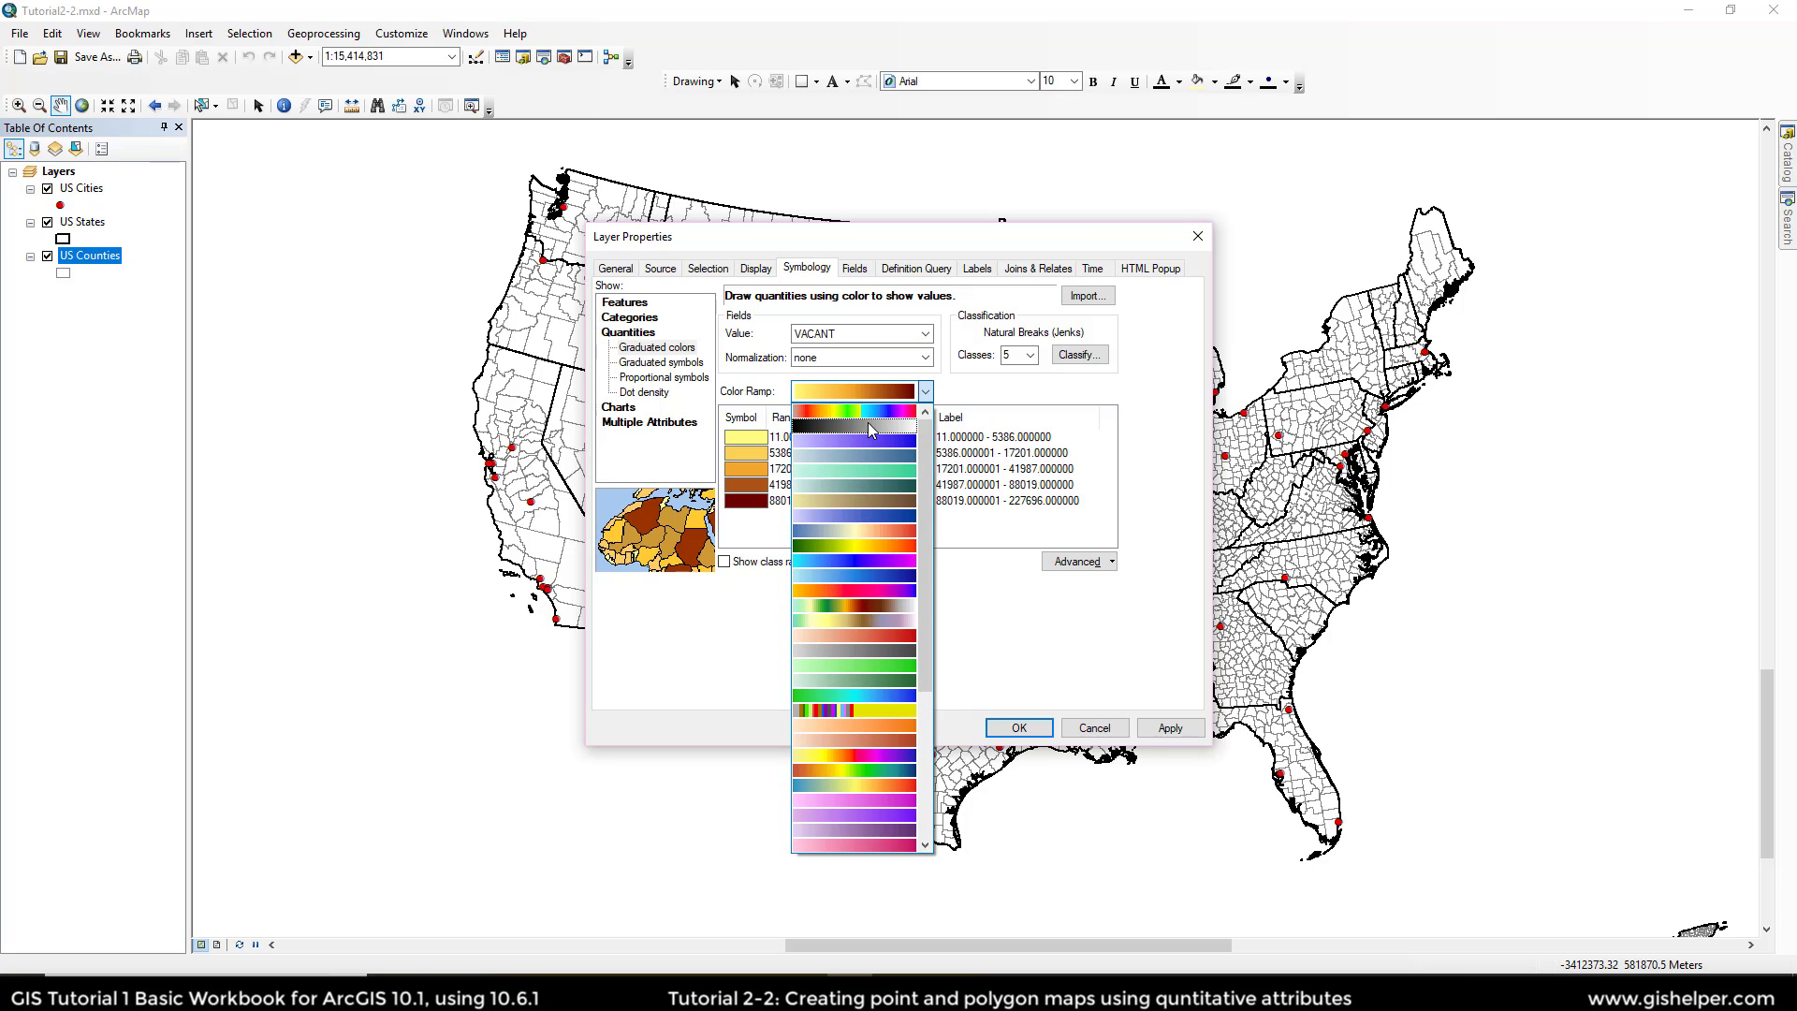
{"action": "left_click", "coordinate": [867, 424]}
{"action": "left_click", "coordinate": [889, 398]}
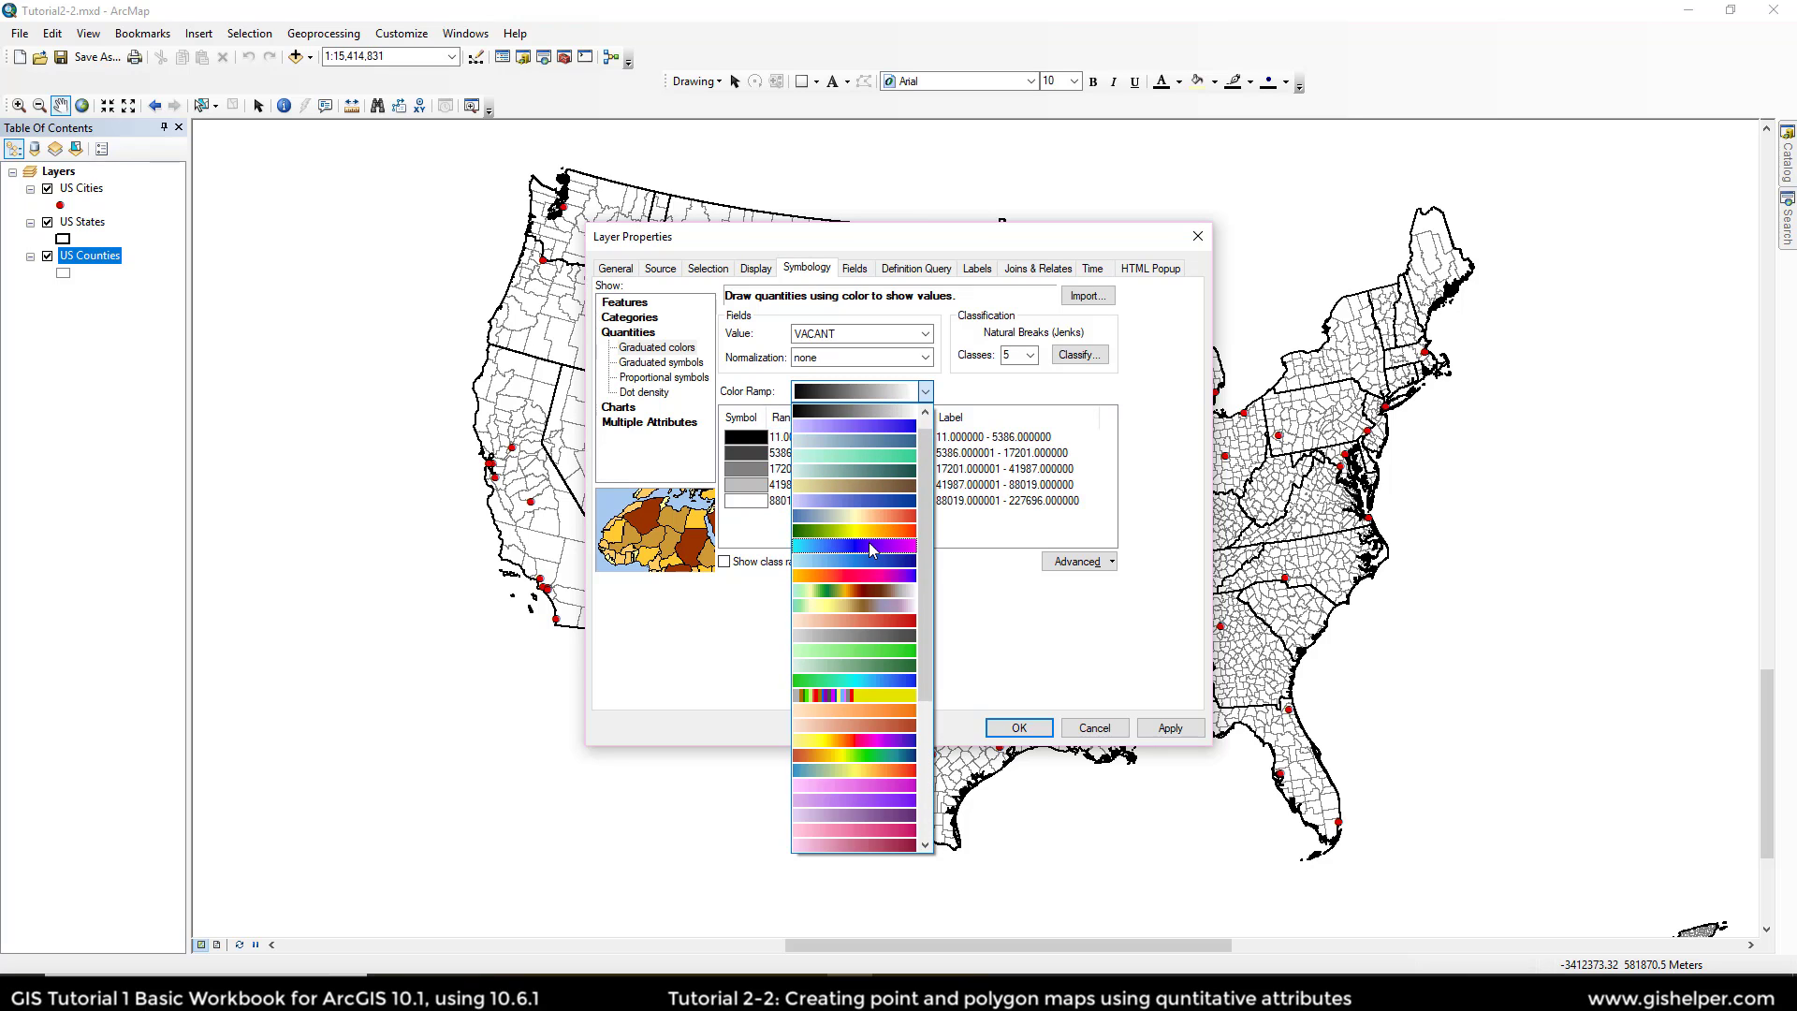
{"action": "scroll", "coordinate": [868, 545], "scroll_direction": "down", "scroll_amount": 5}
{"action": "scroll", "coordinate": [869, 542], "scroll_direction": "up", "scroll_amount": 5}
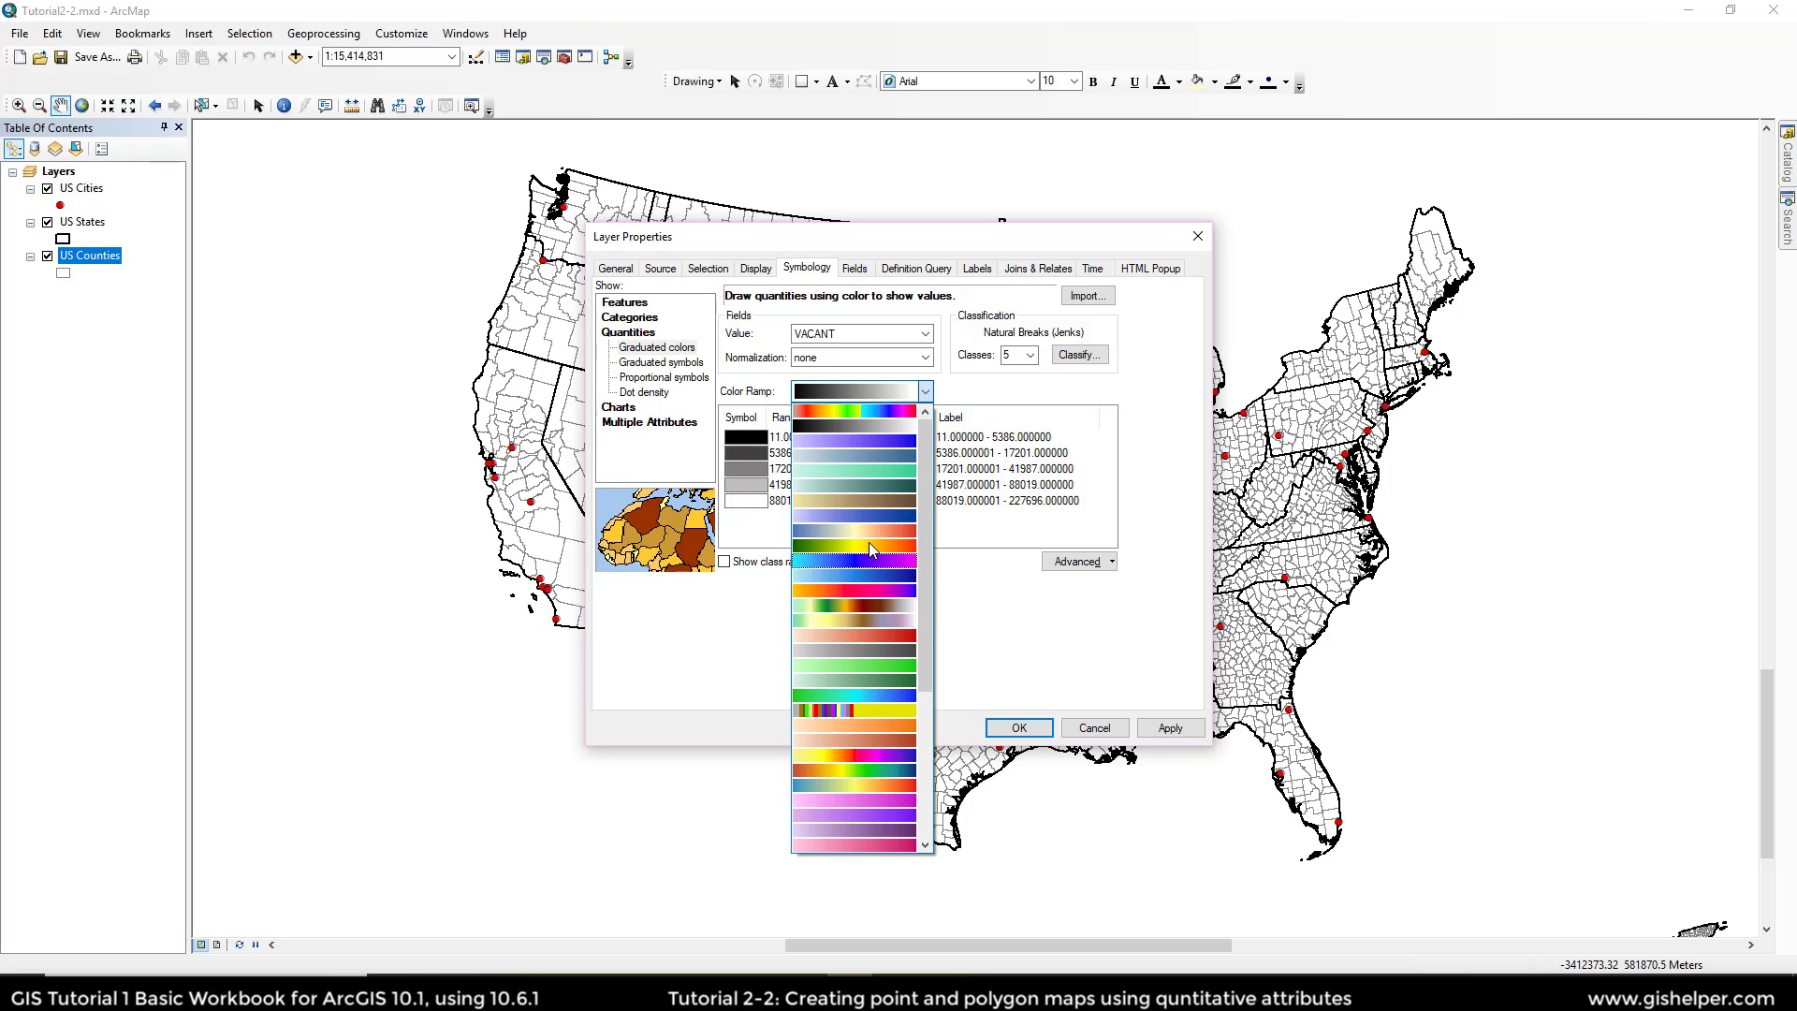
{"action": "left_click", "coordinate": [876, 427]}
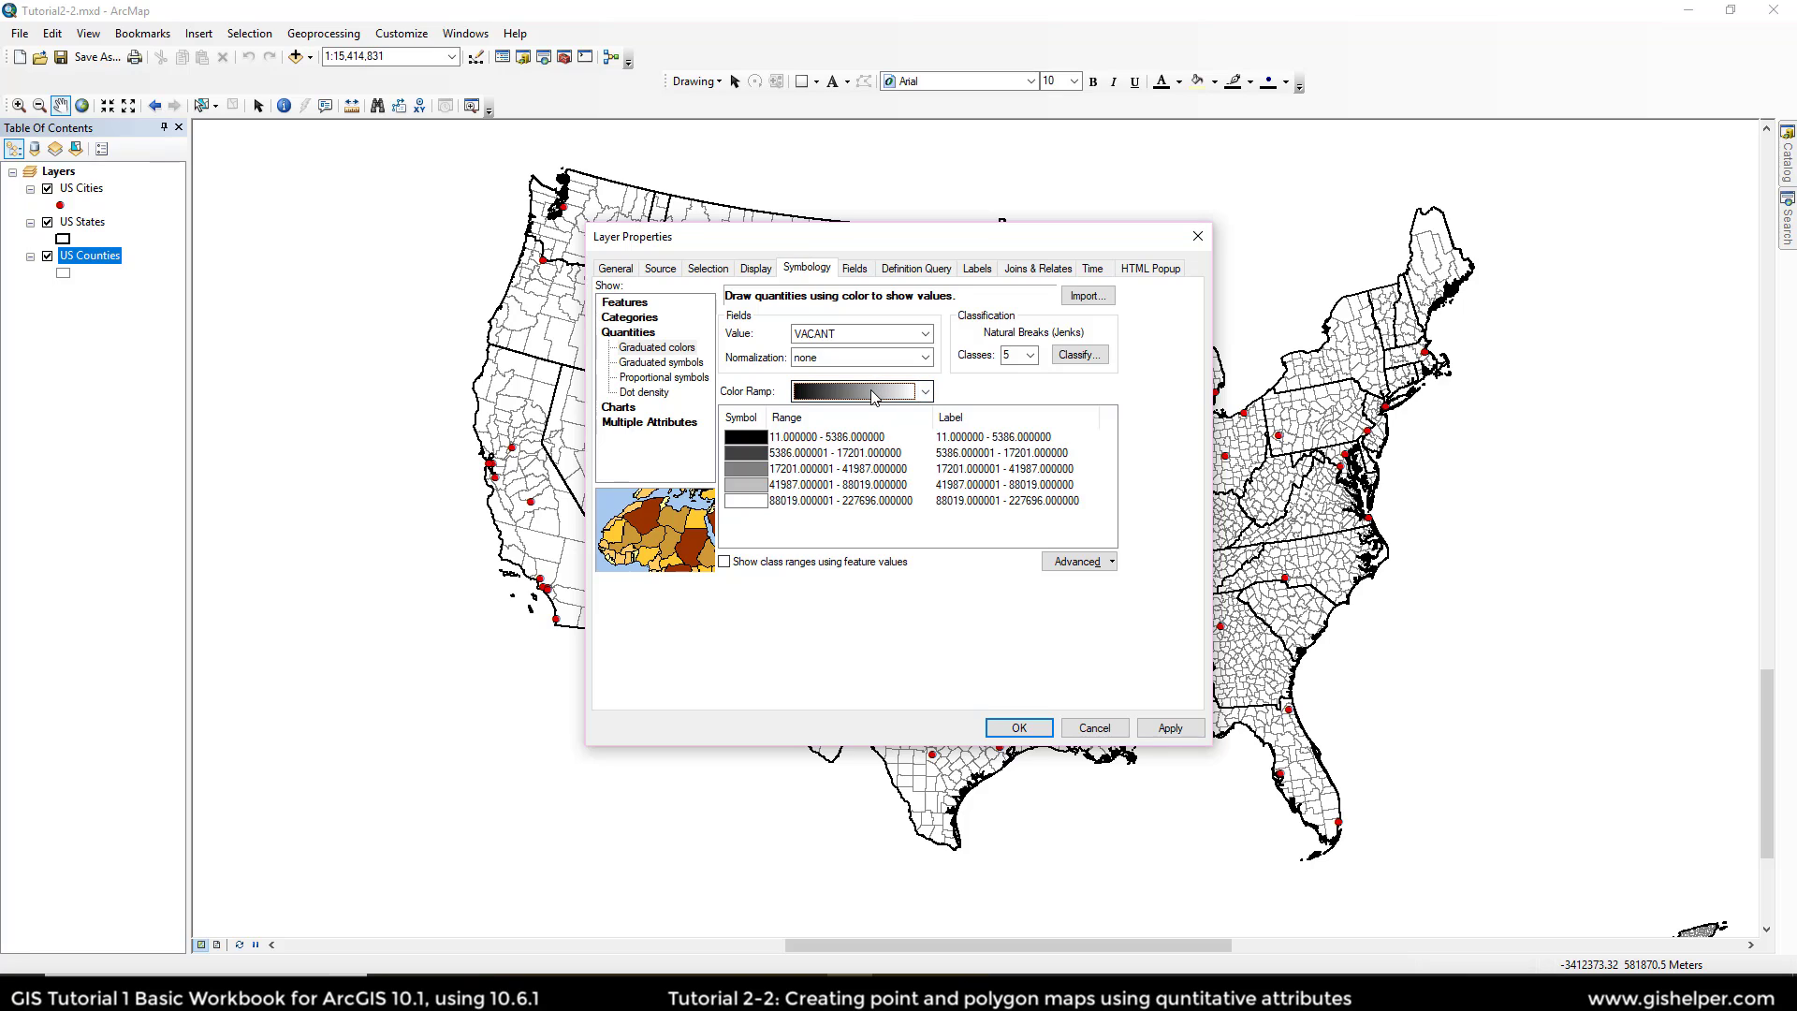
Step: Turn off Graphic View to browse the available color ramps by name, and turn Graphic View back on
{"action": "right_click", "coordinate": [872, 395]}
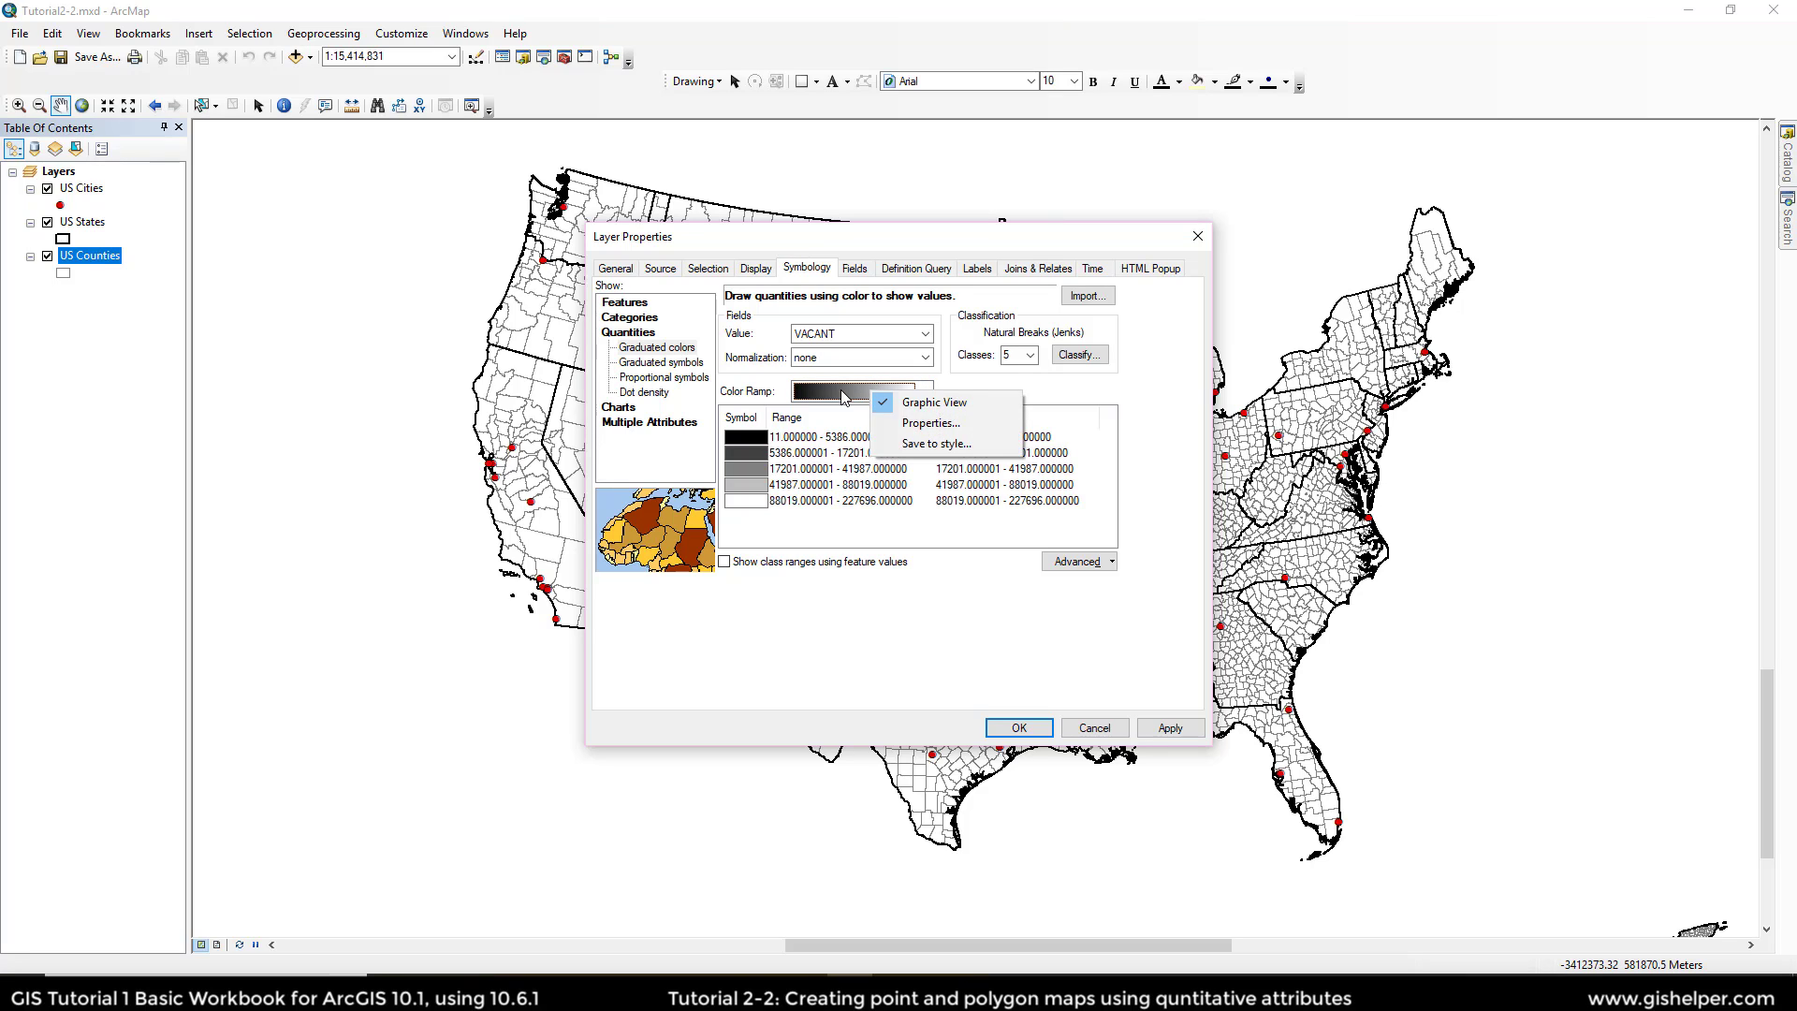
{"action": "left_click", "coordinate": [914, 404]}
{"action": "left_click", "coordinate": [926, 392]}
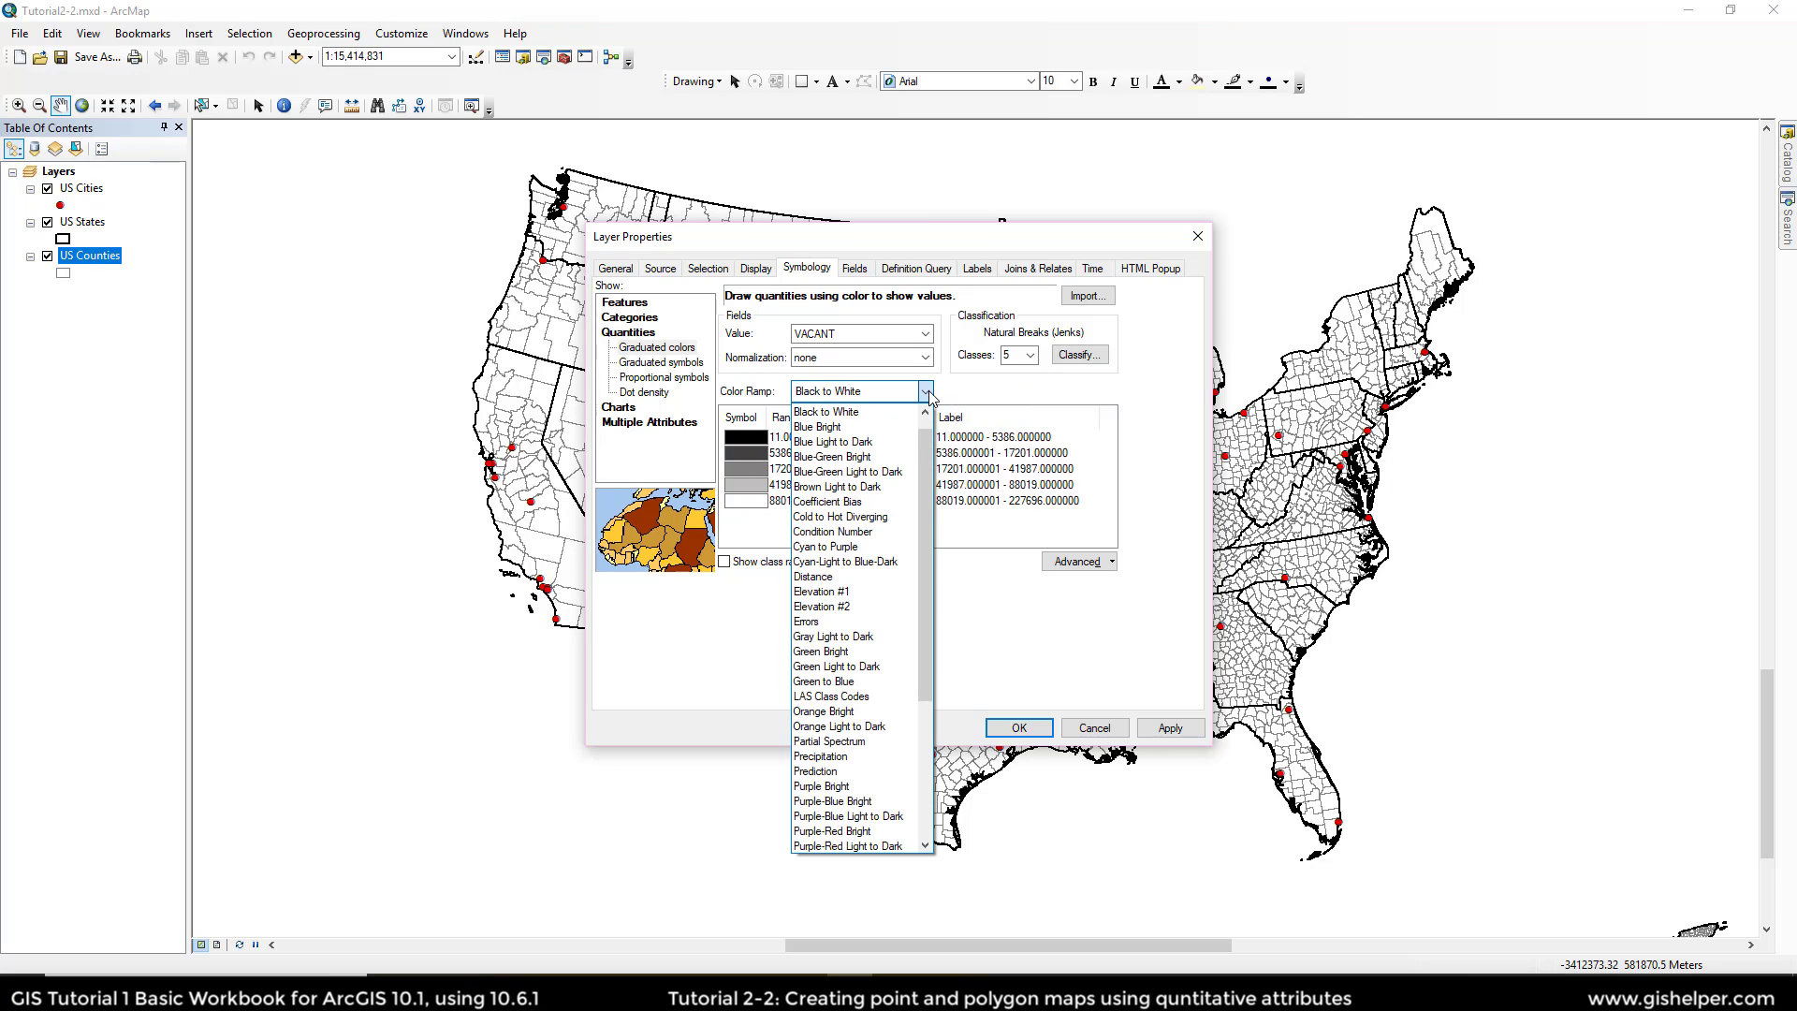
{"action": "scroll", "coordinate": [879, 473], "scroll_direction": "down", "scroll_amount": 3}
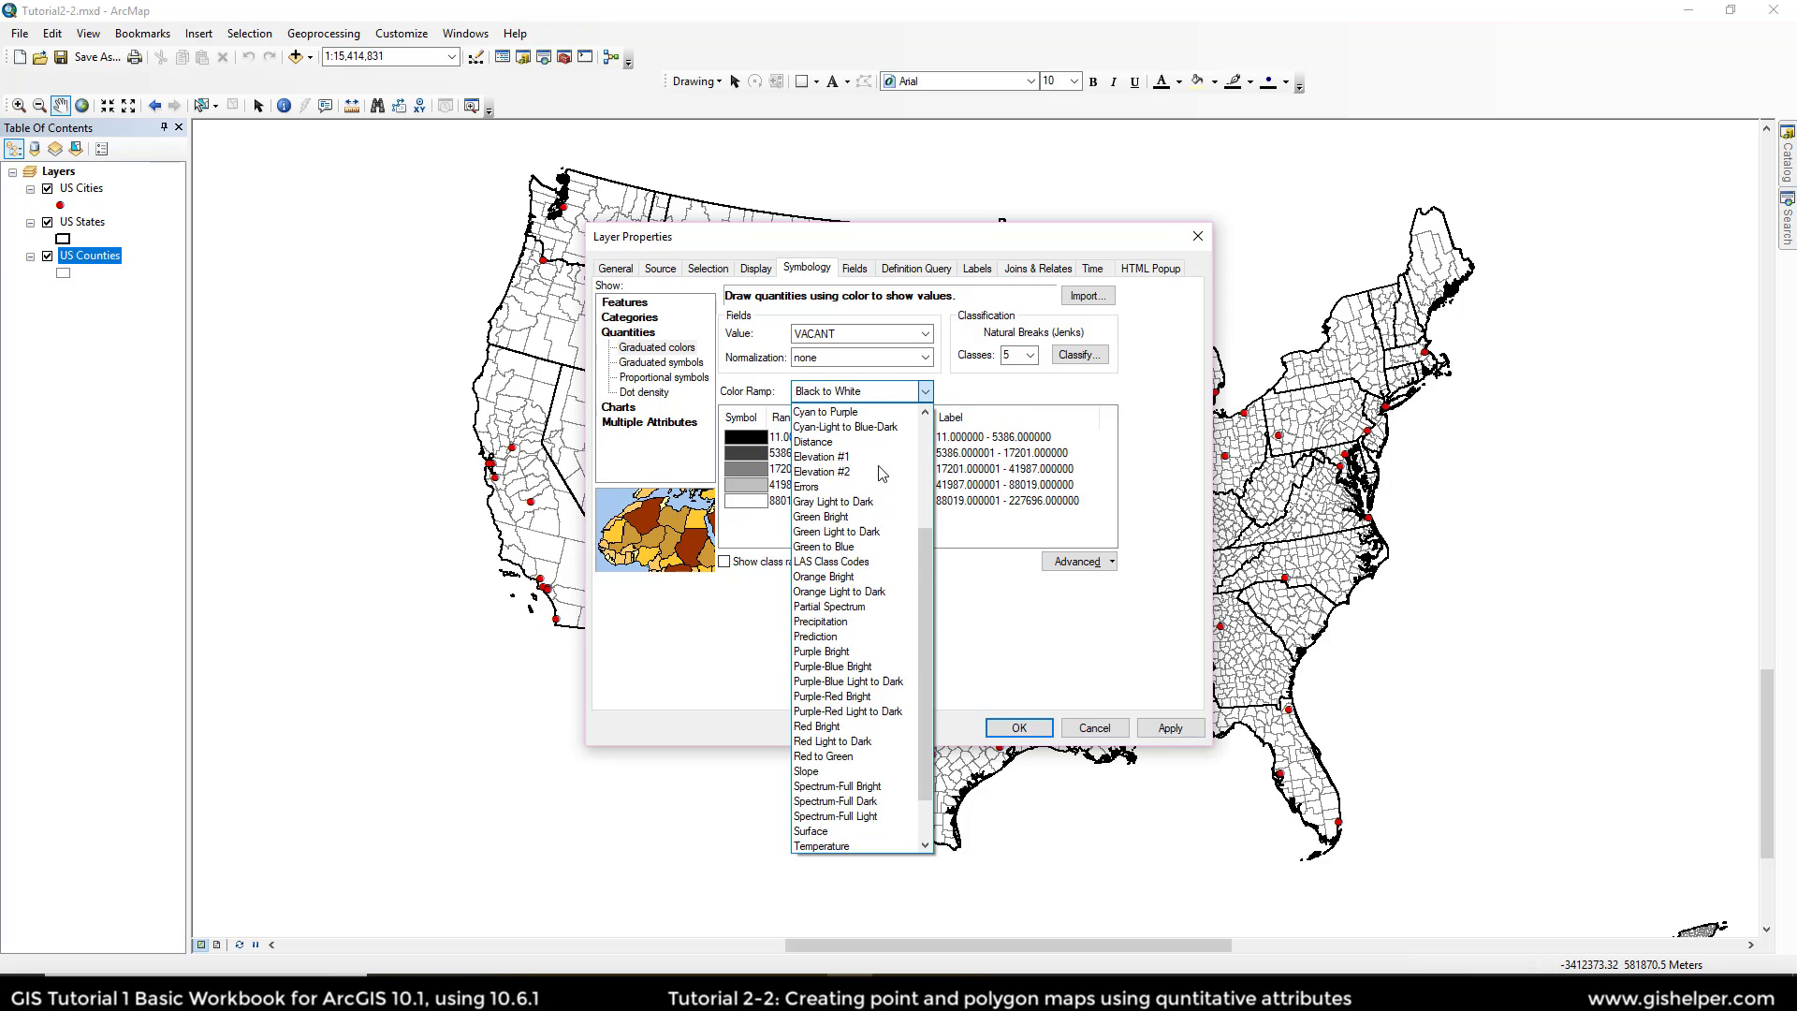
{"action": "scroll", "coordinate": [880, 473], "scroll_direction": "down", "scroll_amount": 2}
{"action": "scroll", "coordinate": [880, 473], "scroll_direction": "up", "scroll_amount": 6}
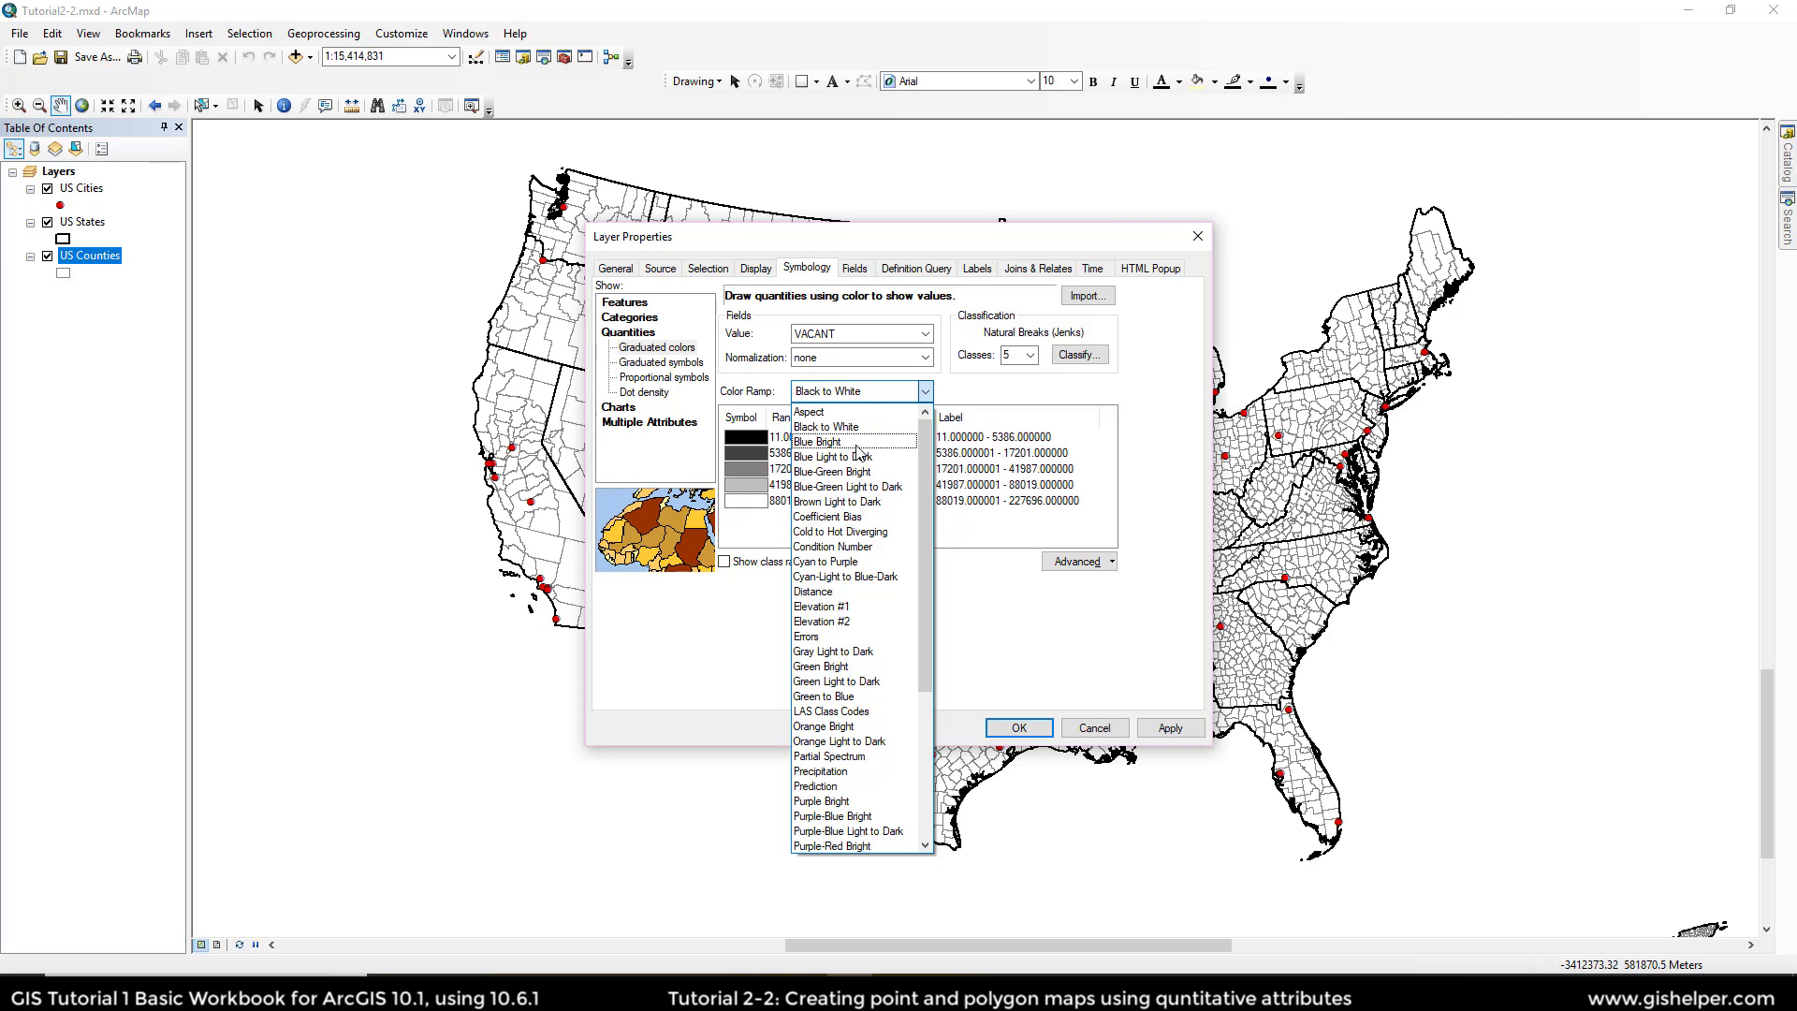
{"action": "scroll", "coordinate": [856, 467], "scroll_direction": "down", "scroll_amount": 1}
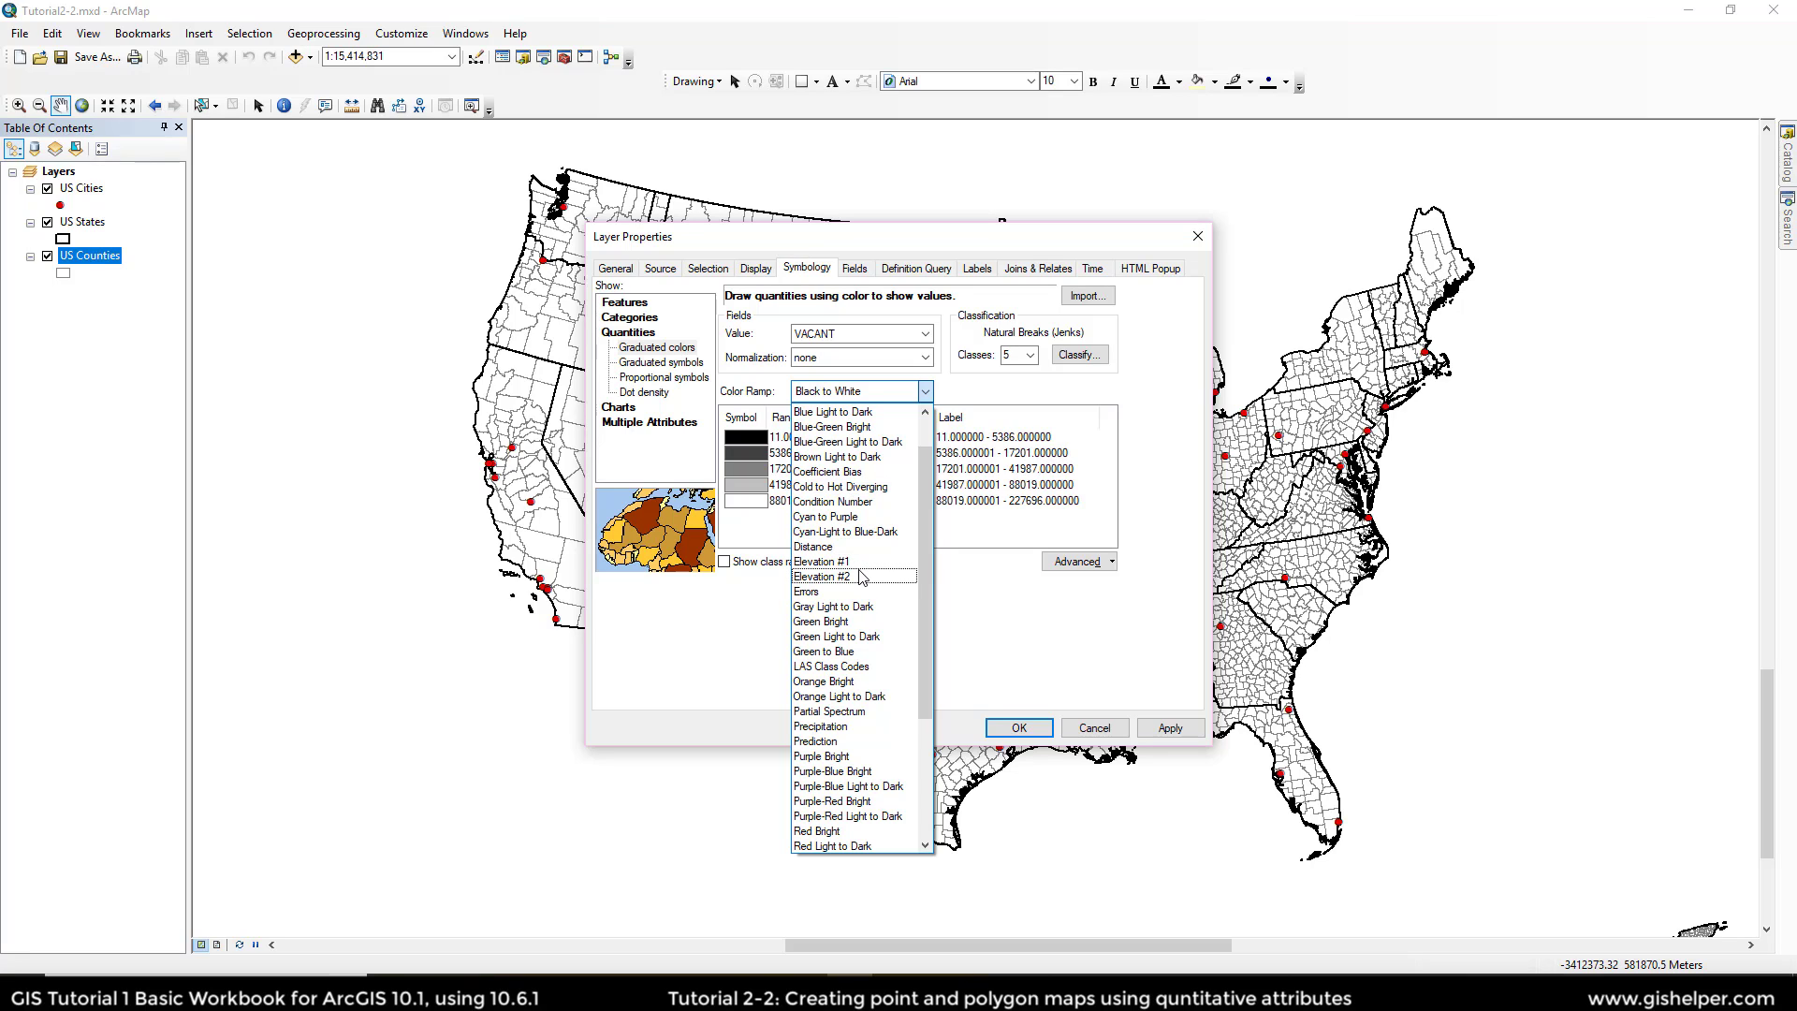
{"action": "scroll", "coordinate": [859, 571], "scroll_direction": "up", "scroll_amount": 1}
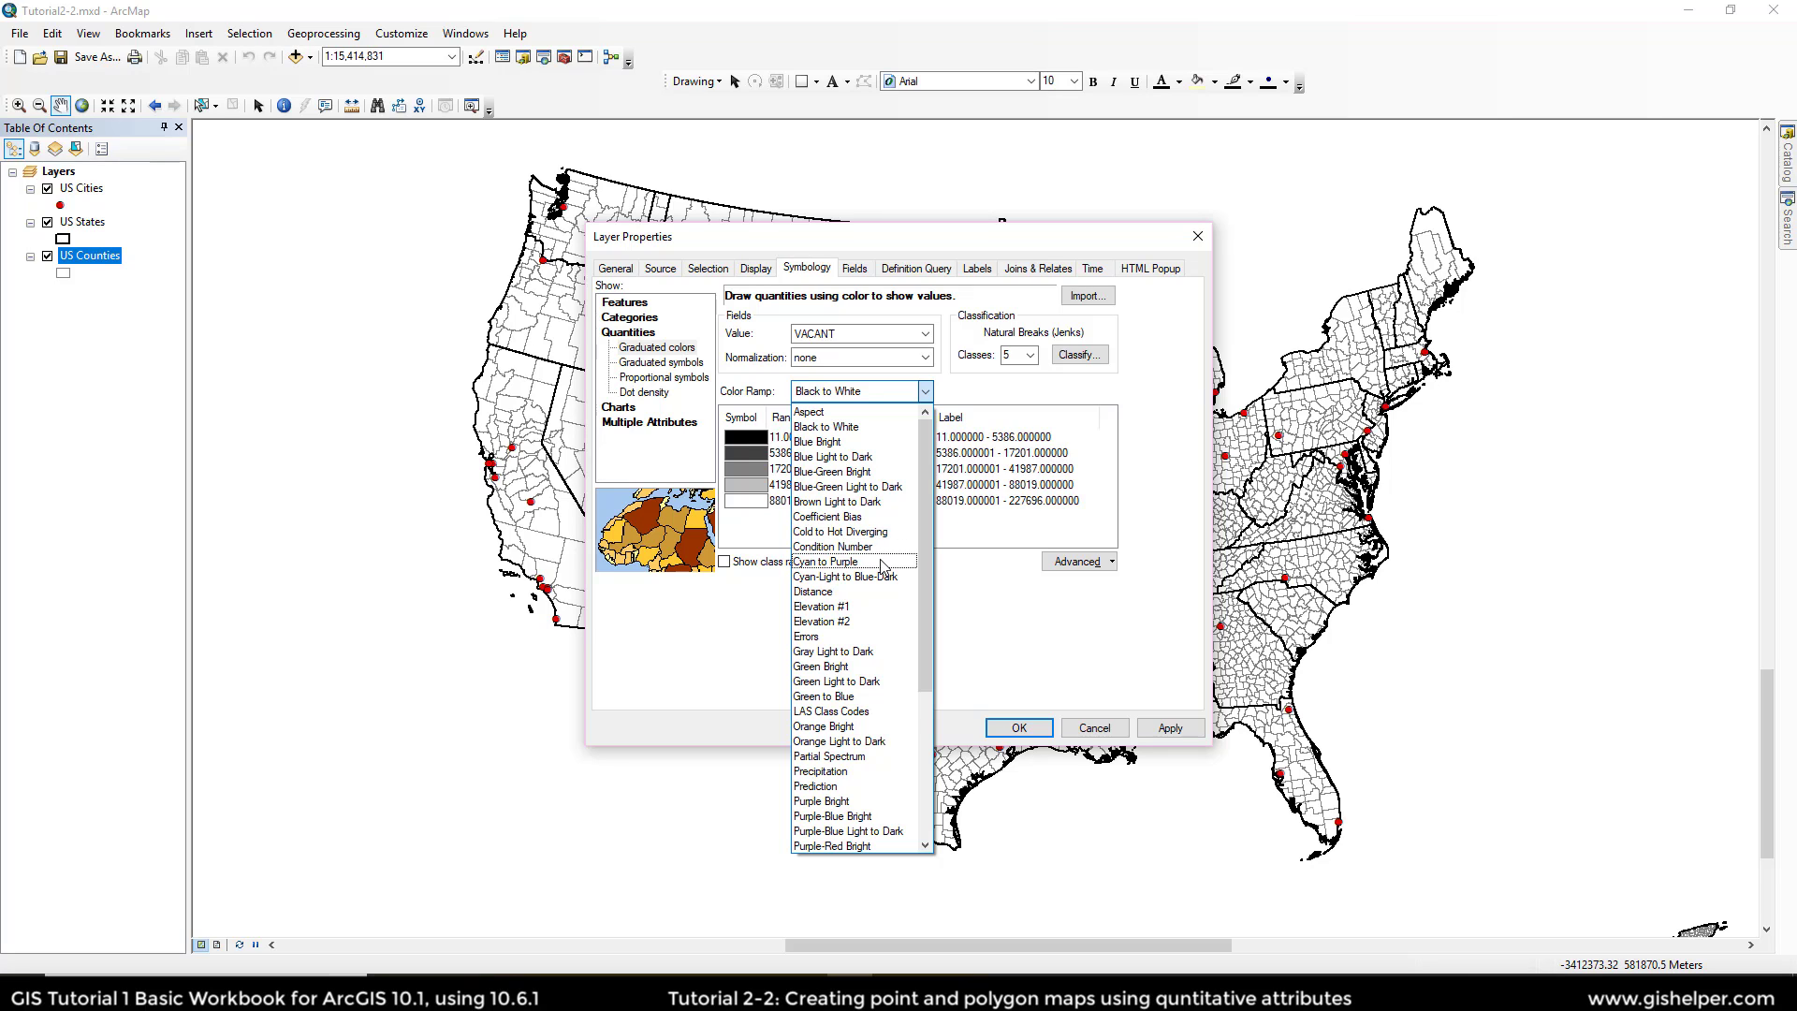
{"action": "scroll", "coordinate": [880, 565], "scroll_direction": "down", "scroll_amount": 5}
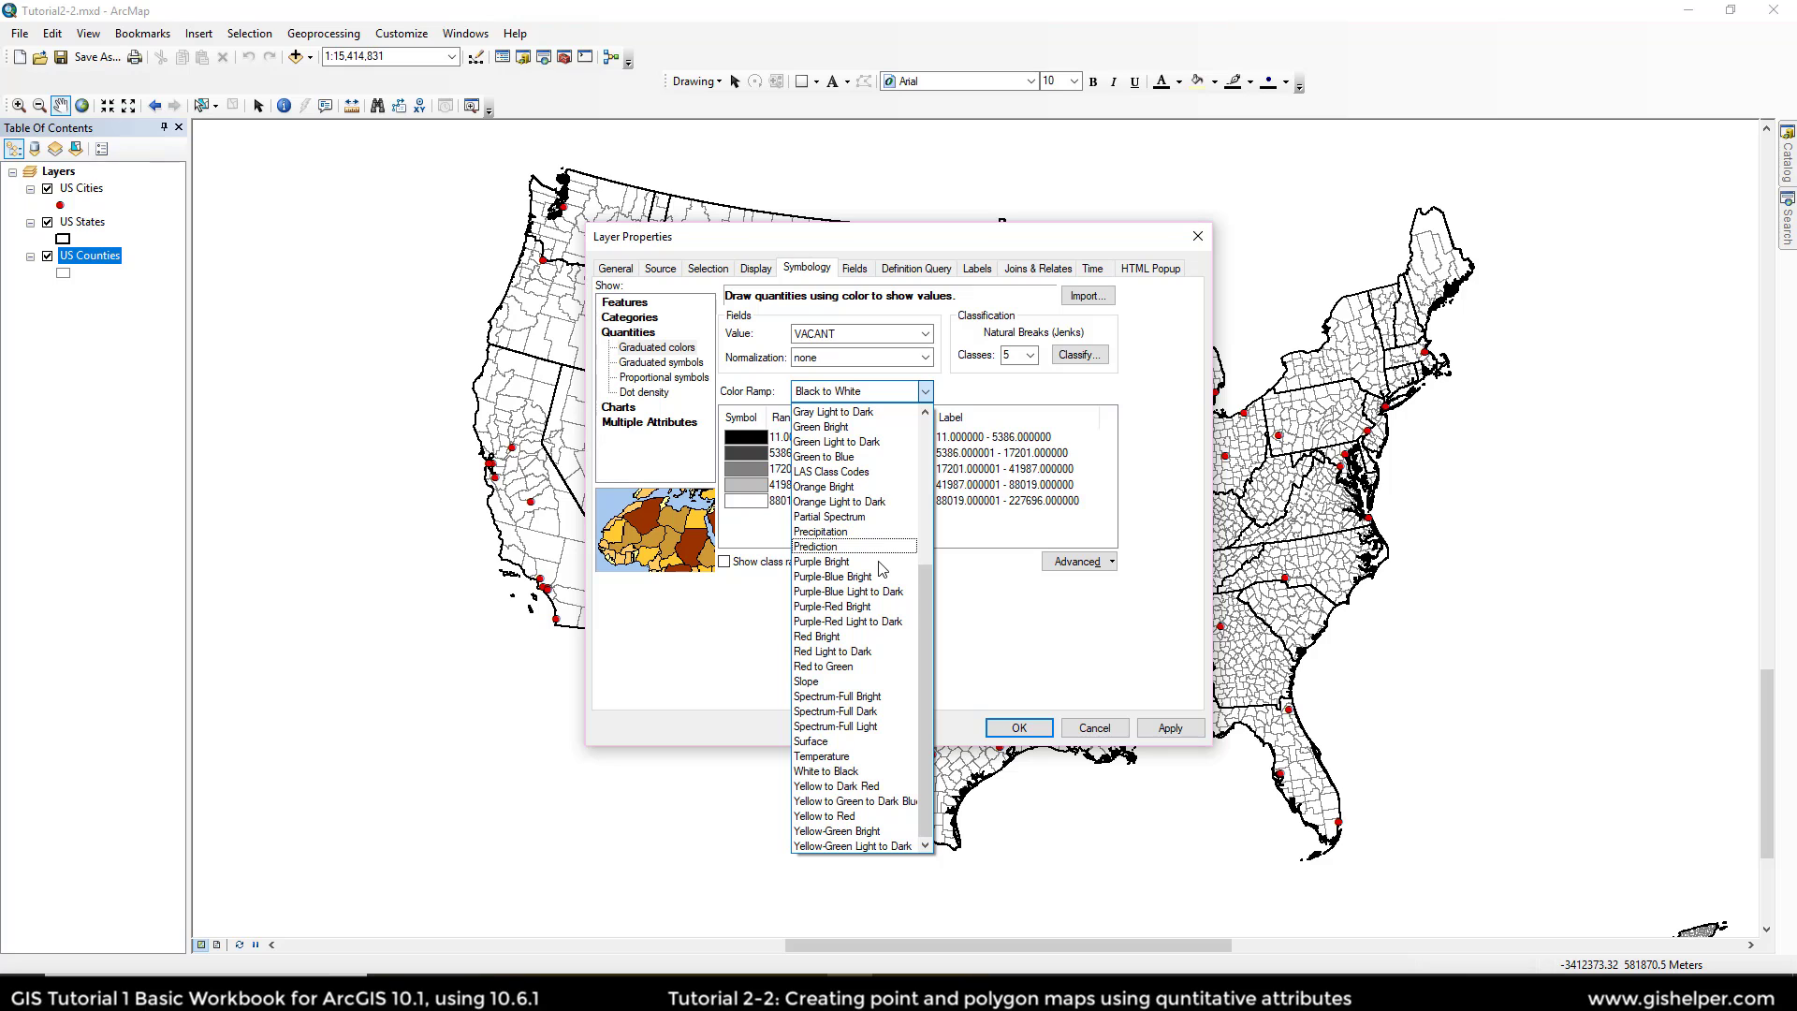
{"action": "scroll", "coordinate": [875, 608], "scroll_direction": "up", "scroll_amount": 5}
{"action": "scroll", "coordinate": [865, 692], "scroll_direction": "down", "scroll_amount": 5}
{"action": "scroll", "coordinate": [867, 740], "scroll_direction": "up", "scroll_amount": 4}
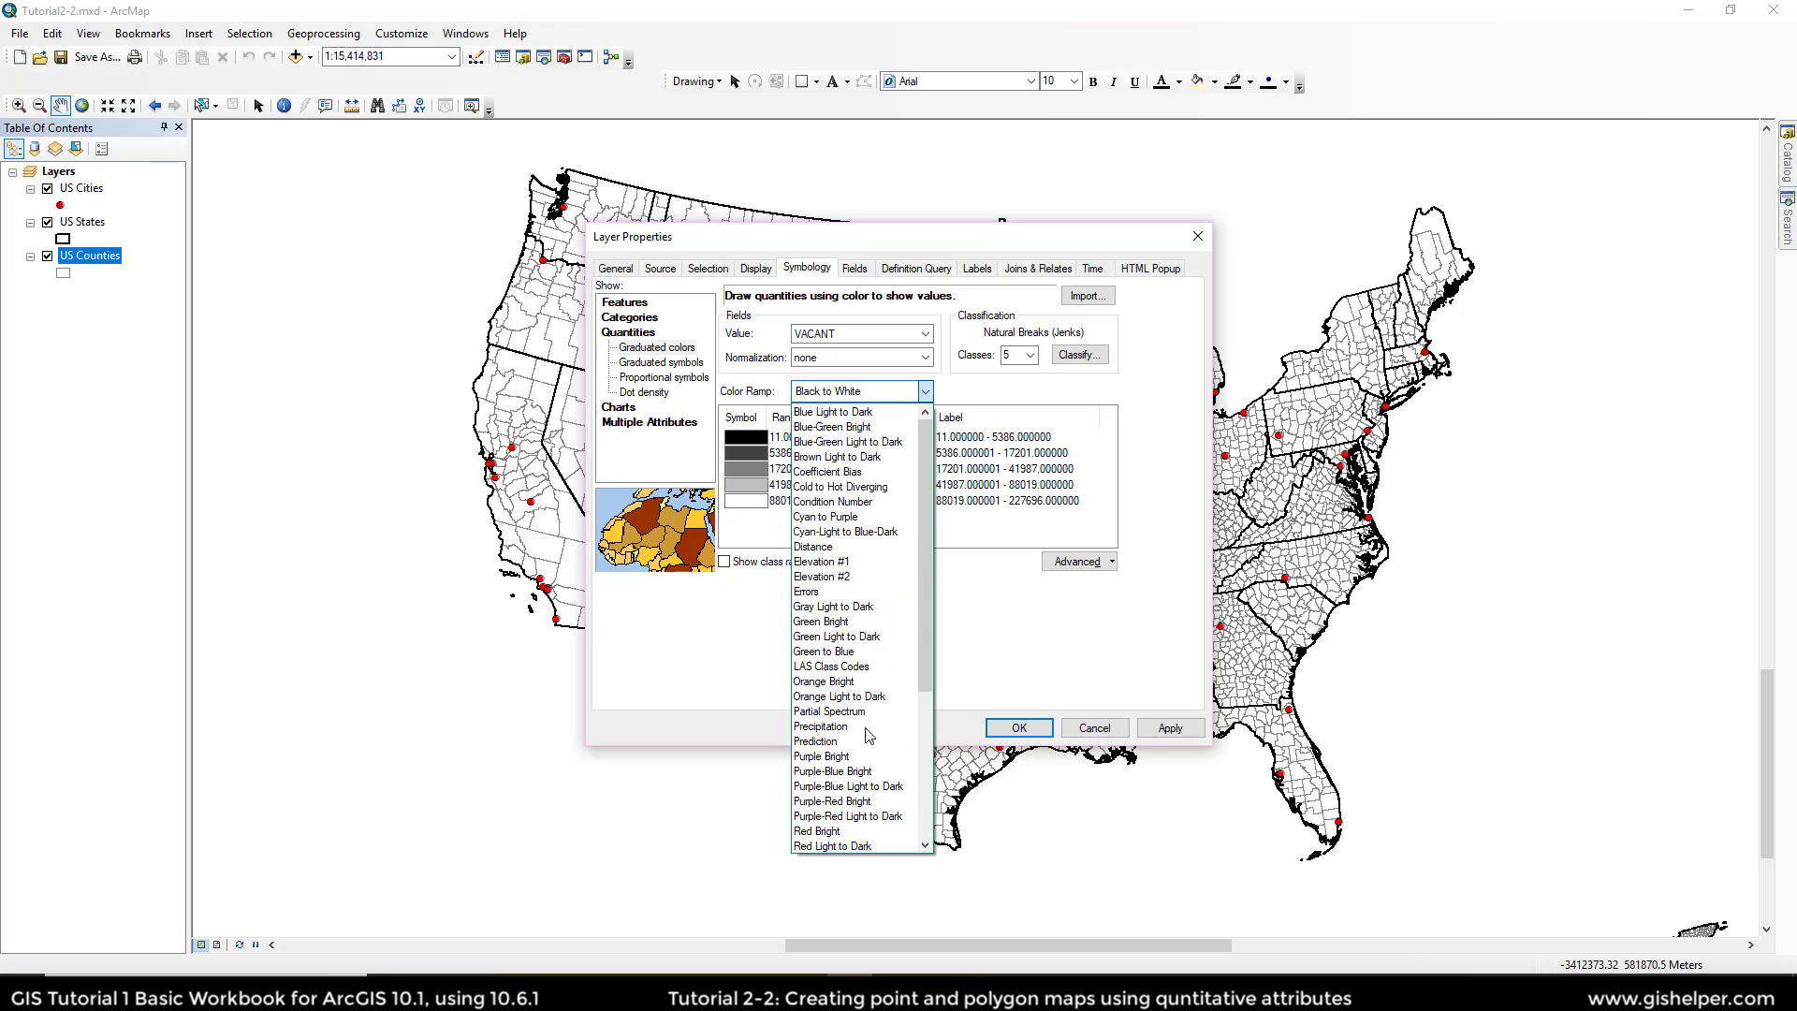
{"action": "left_click", "coordinate": [875, 392]}
{"action": "right_click", "coordinate": [876, 393]}
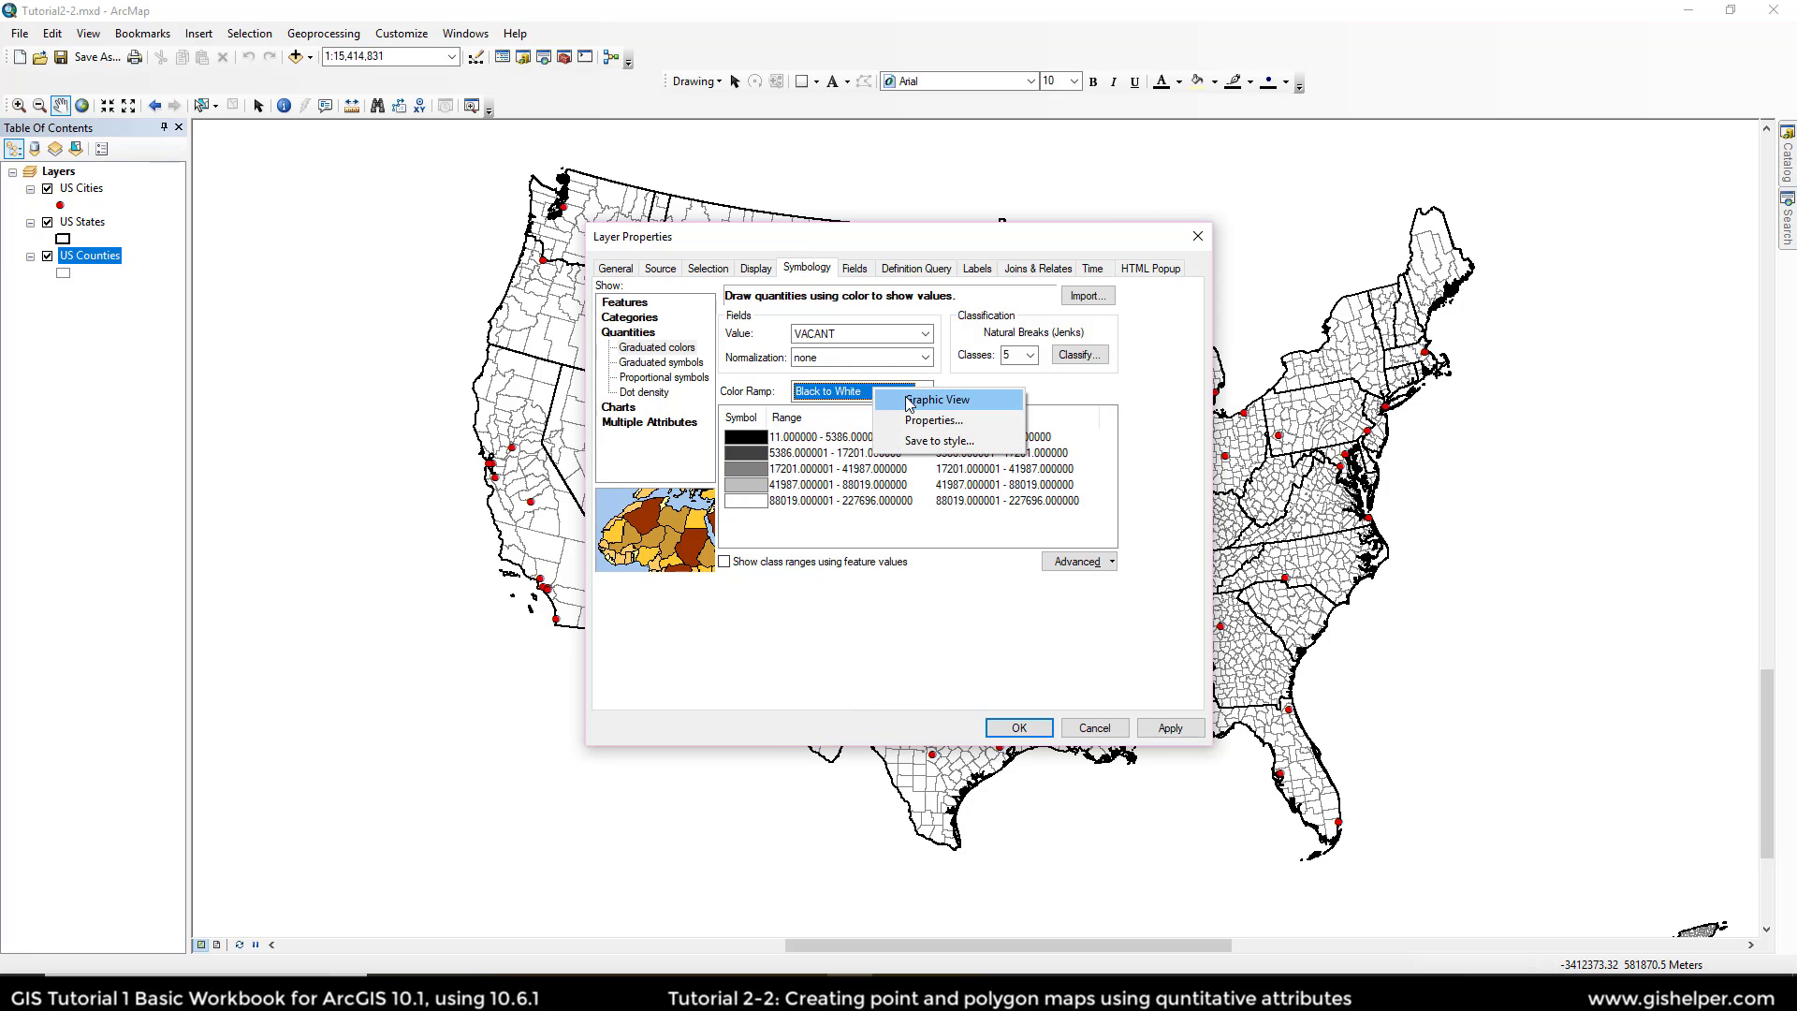
{"action": "left_click", "coordinate": [907, 400]}
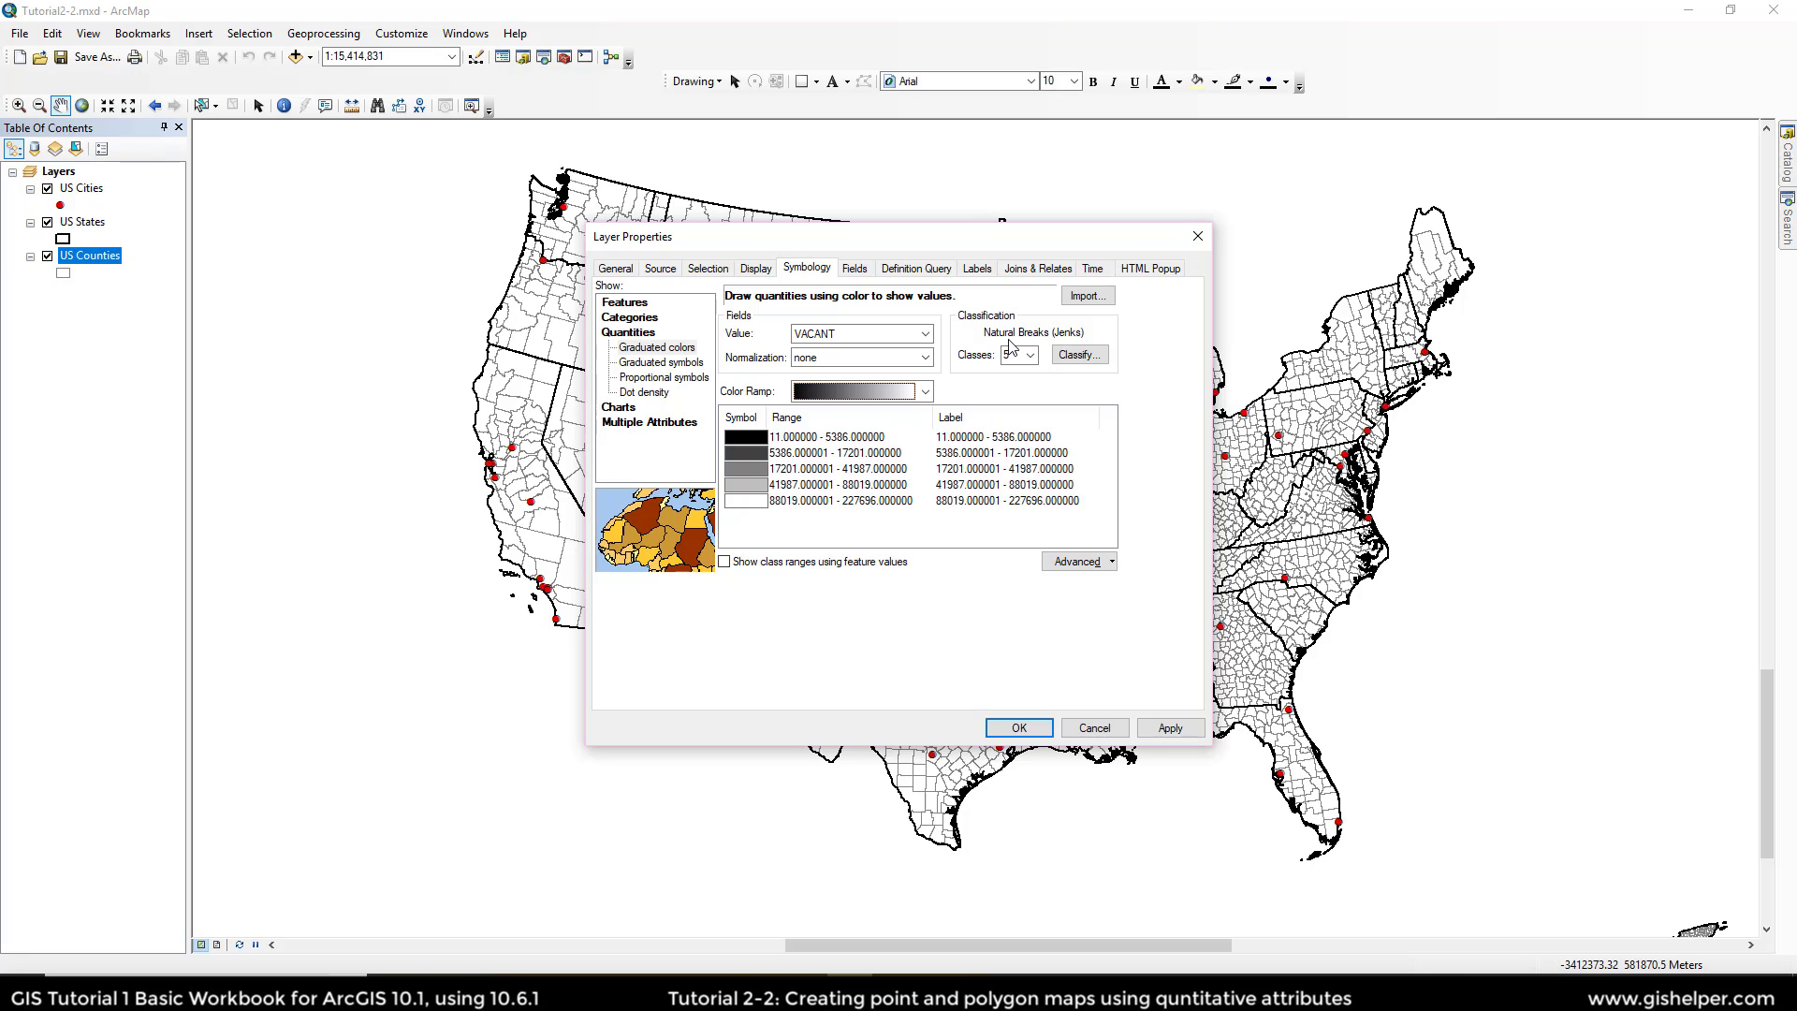
Step: Open the classification settings for VACANT and inspect how many elements fall in each of the first three break classes
{"action": "left_click", "coordinate": [1078, 356]}
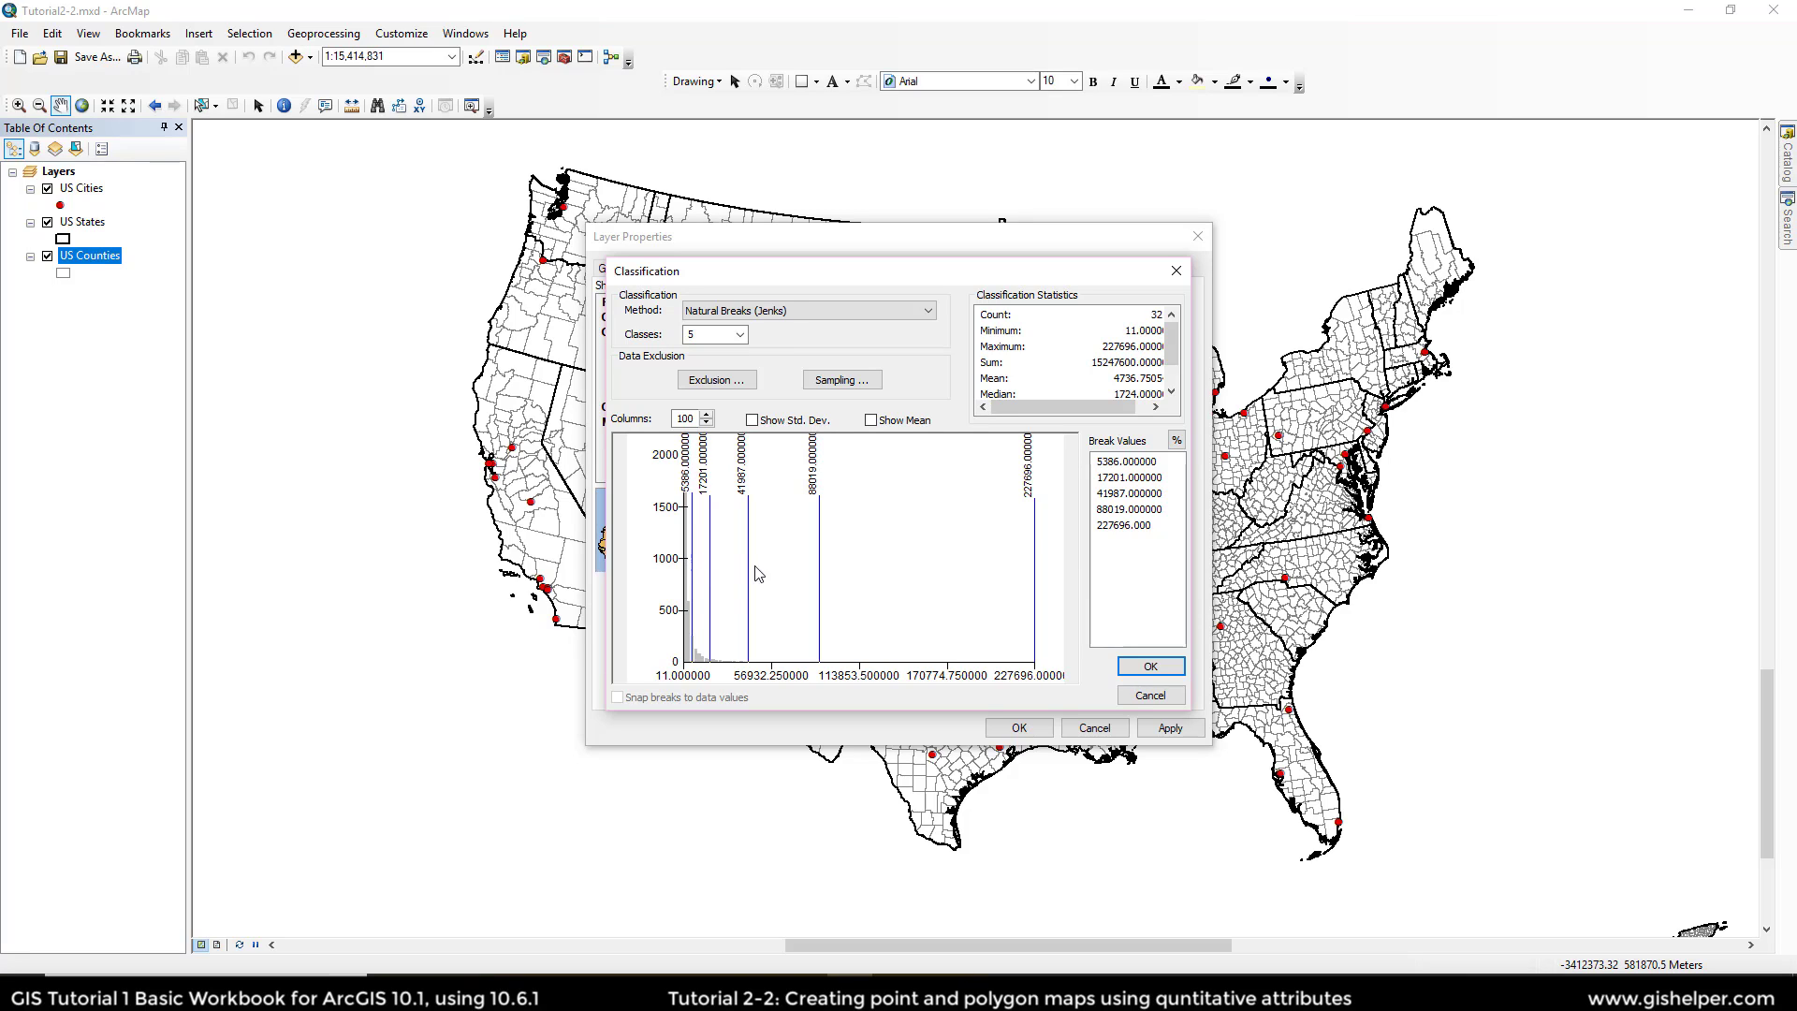
{"action": "left_click", "coordinate": [1150, 466]}
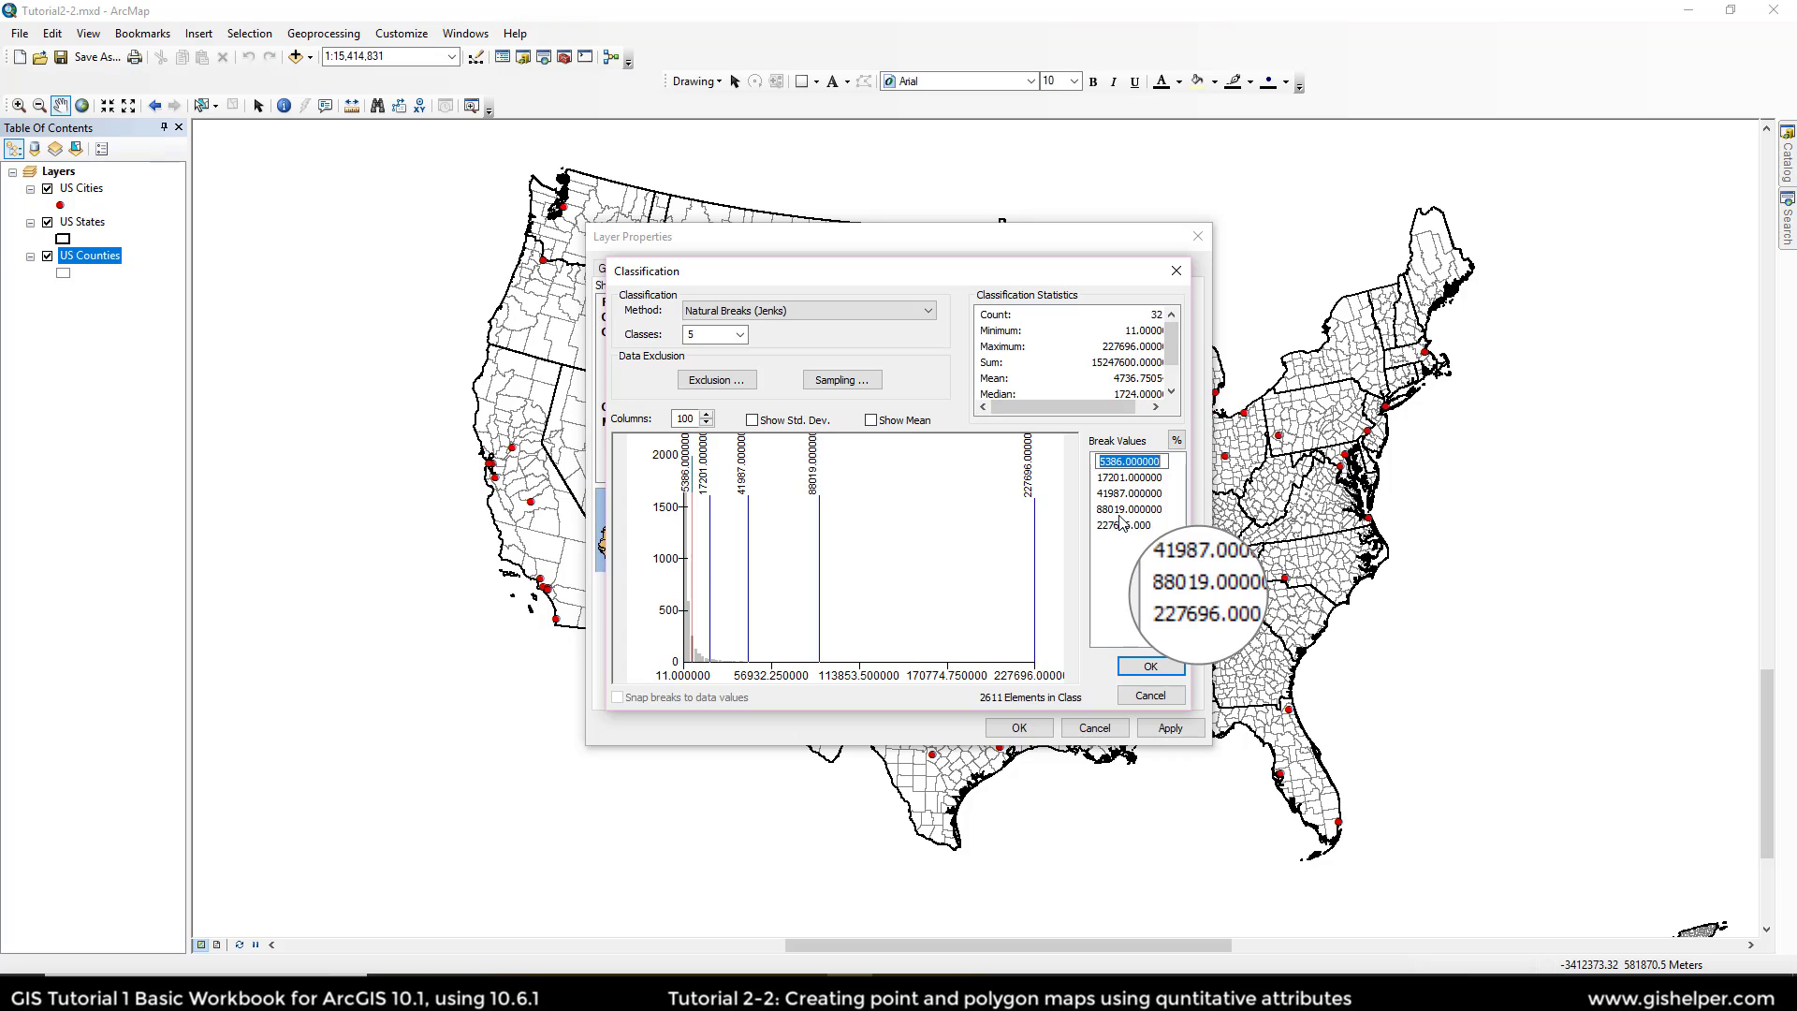
{"action": "left_click", "coordinate": [784, 575]}
{"action": "left_click", "coordinate": [1123, 477]}
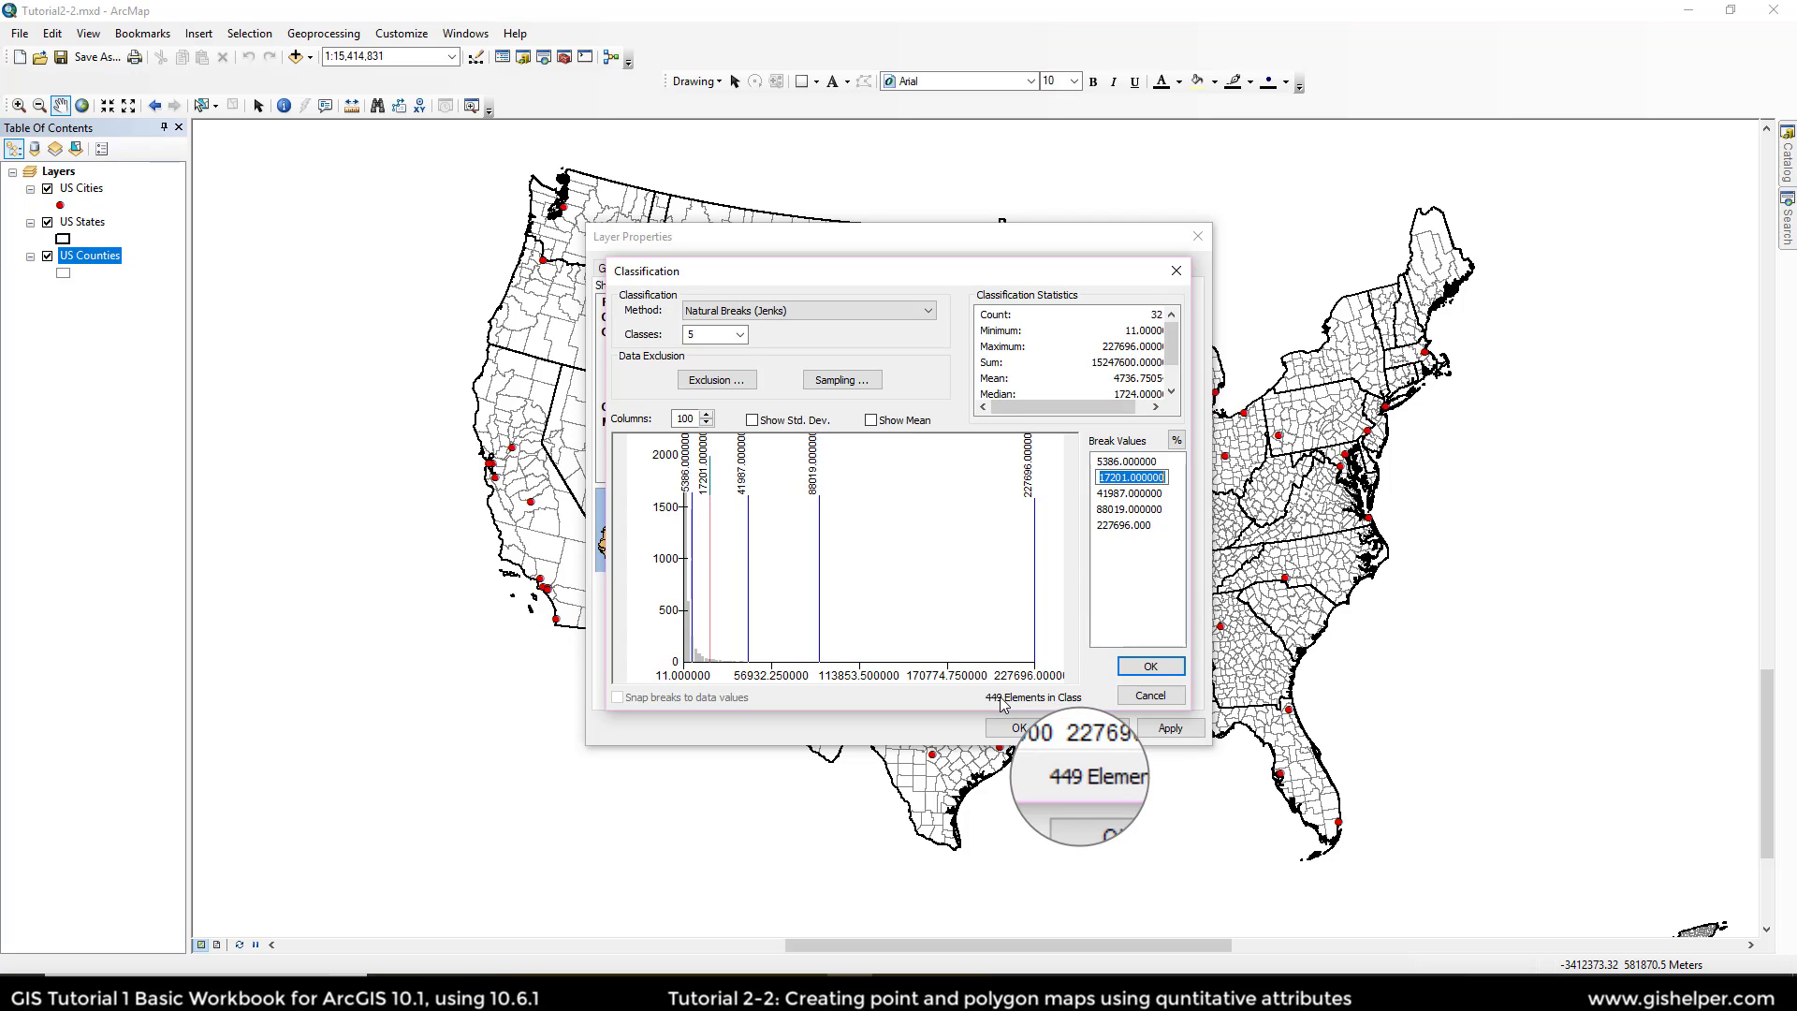
{"action": "left_click", "coordinate": [1113, 495]}
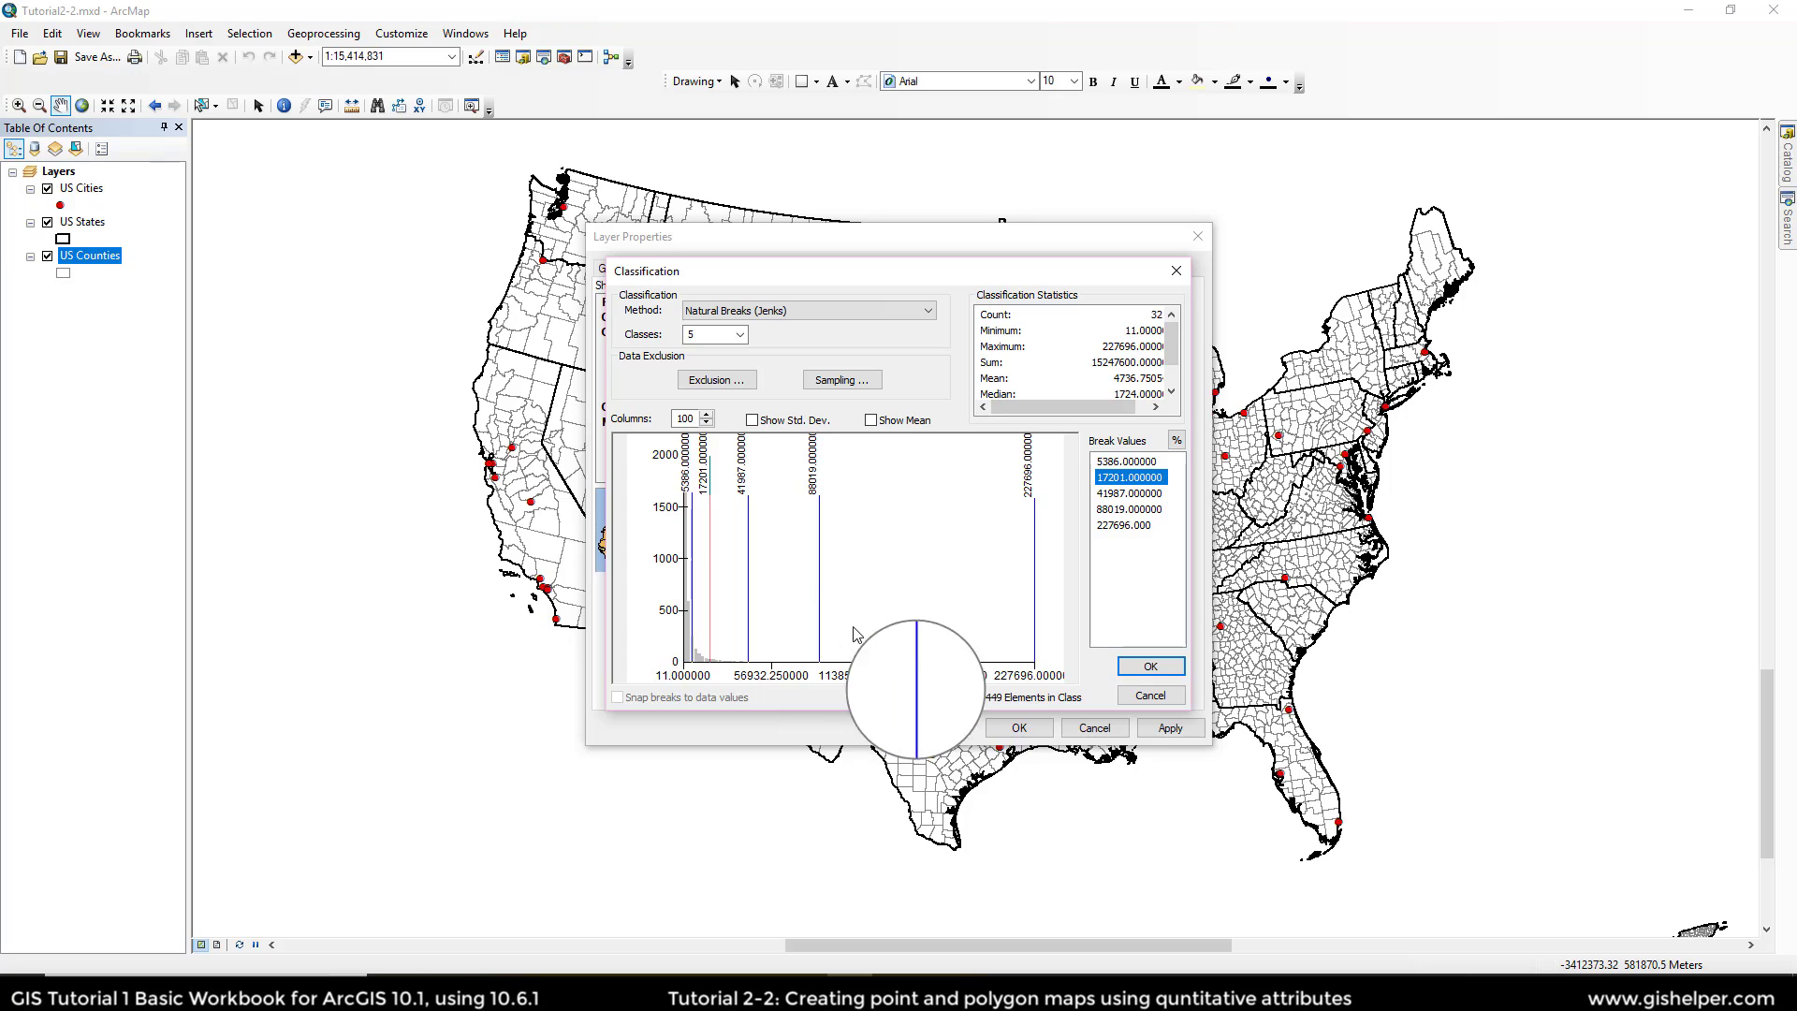
{"action": "left_click", "coordinate": [1125, 493]}
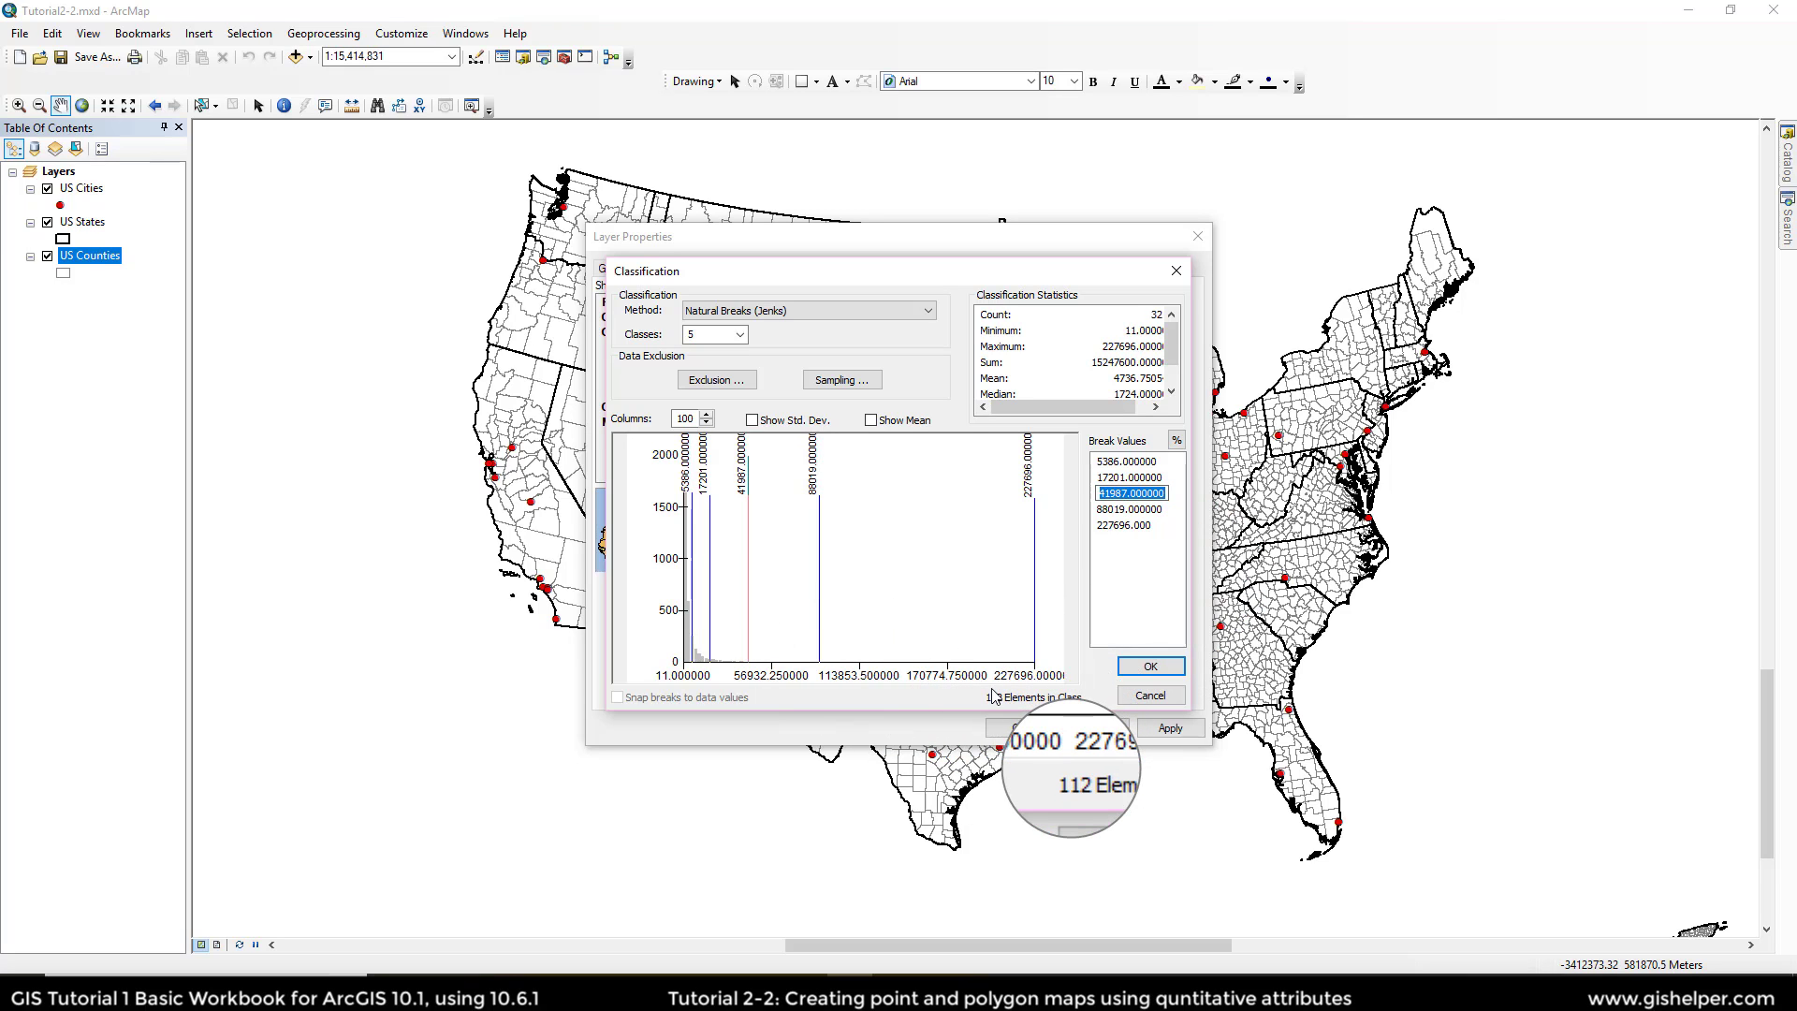
Step: Inspect the element counts of the last two natural-breaks classes, and change the classification method to Quantile
{"action": "left_click", "coordinate": [1123, 509]}
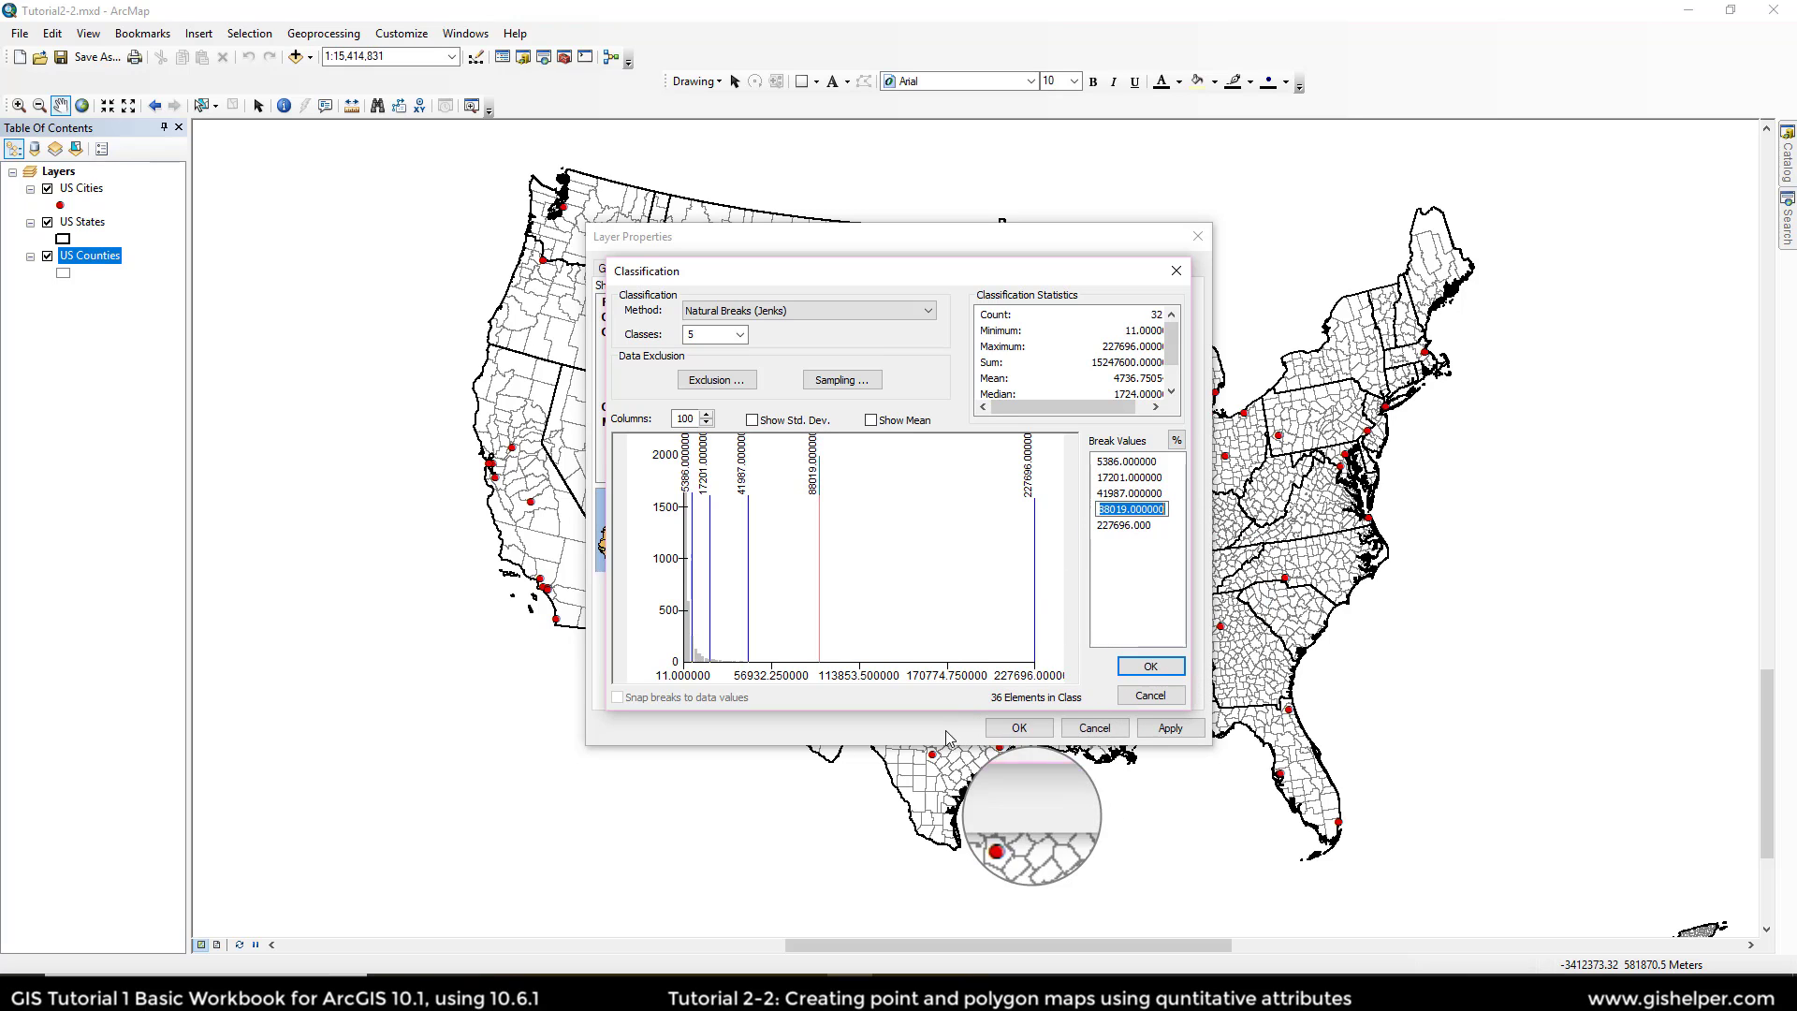
{"action": "left_click", "coordinate": [1121, 525]}
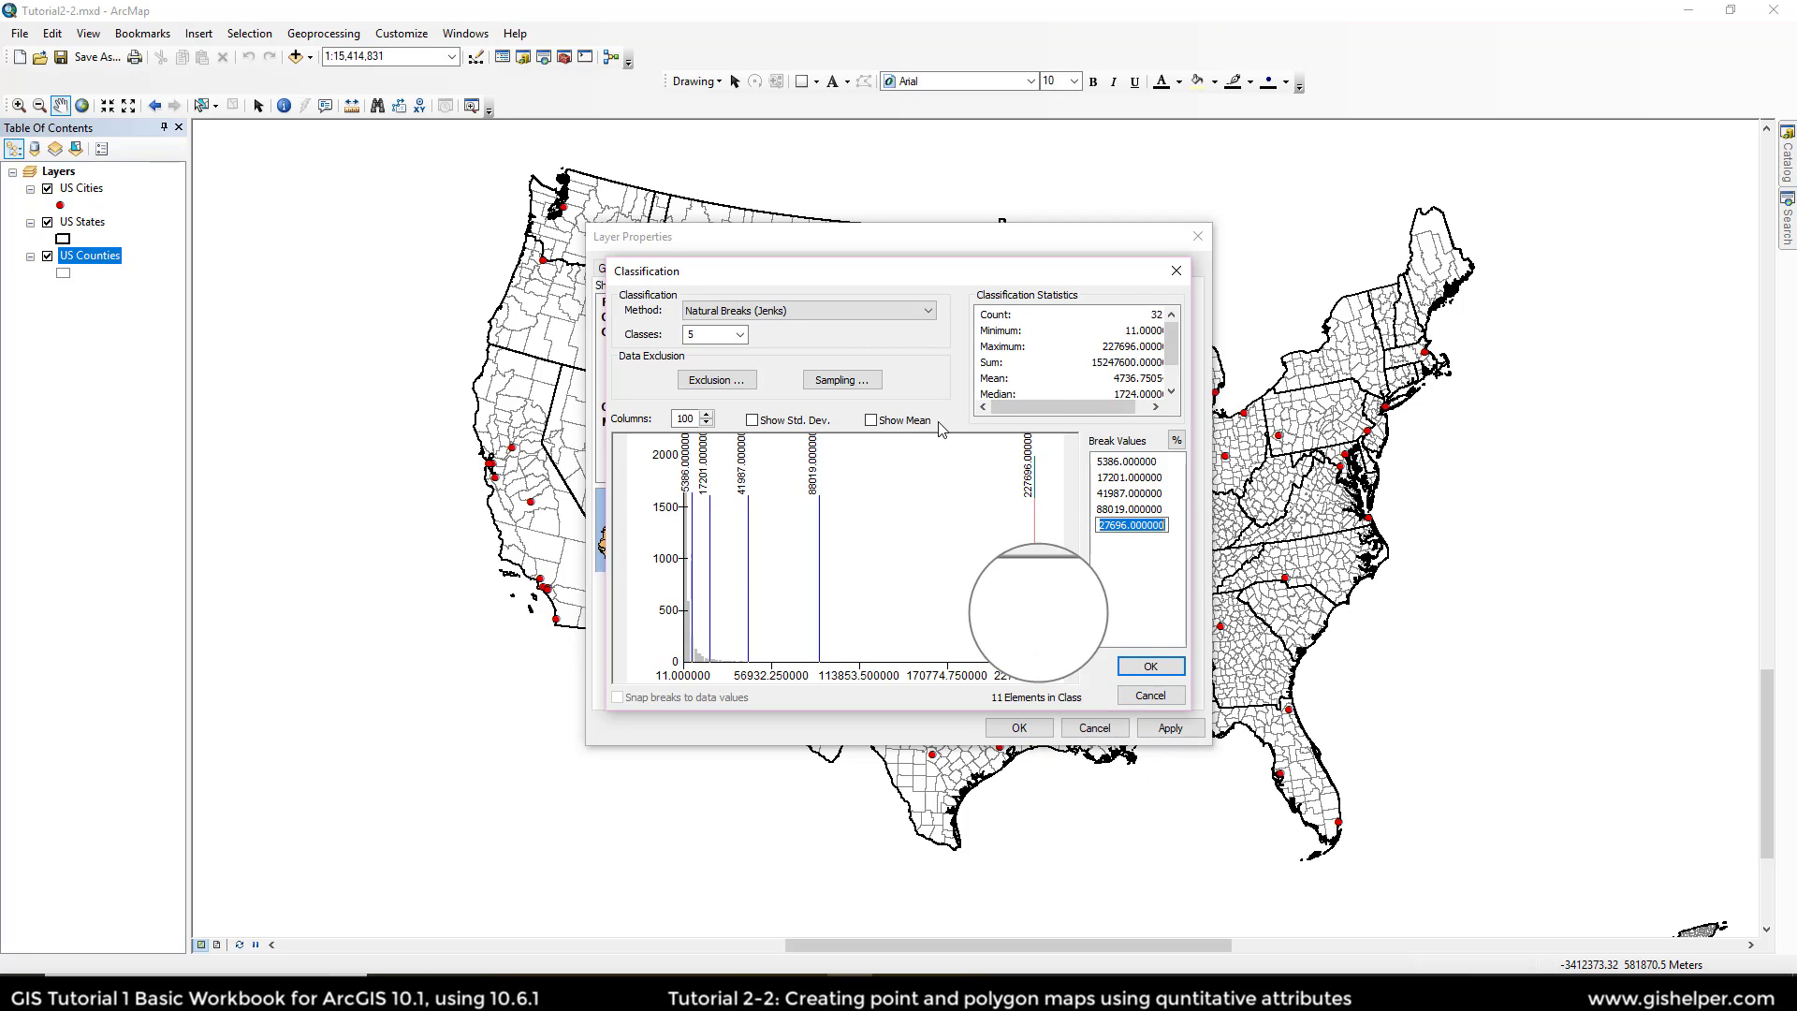
{"action": "left_click", "coordinate": [920, 315]}
{"action": "left_click", "coordinate": [924, 314]}
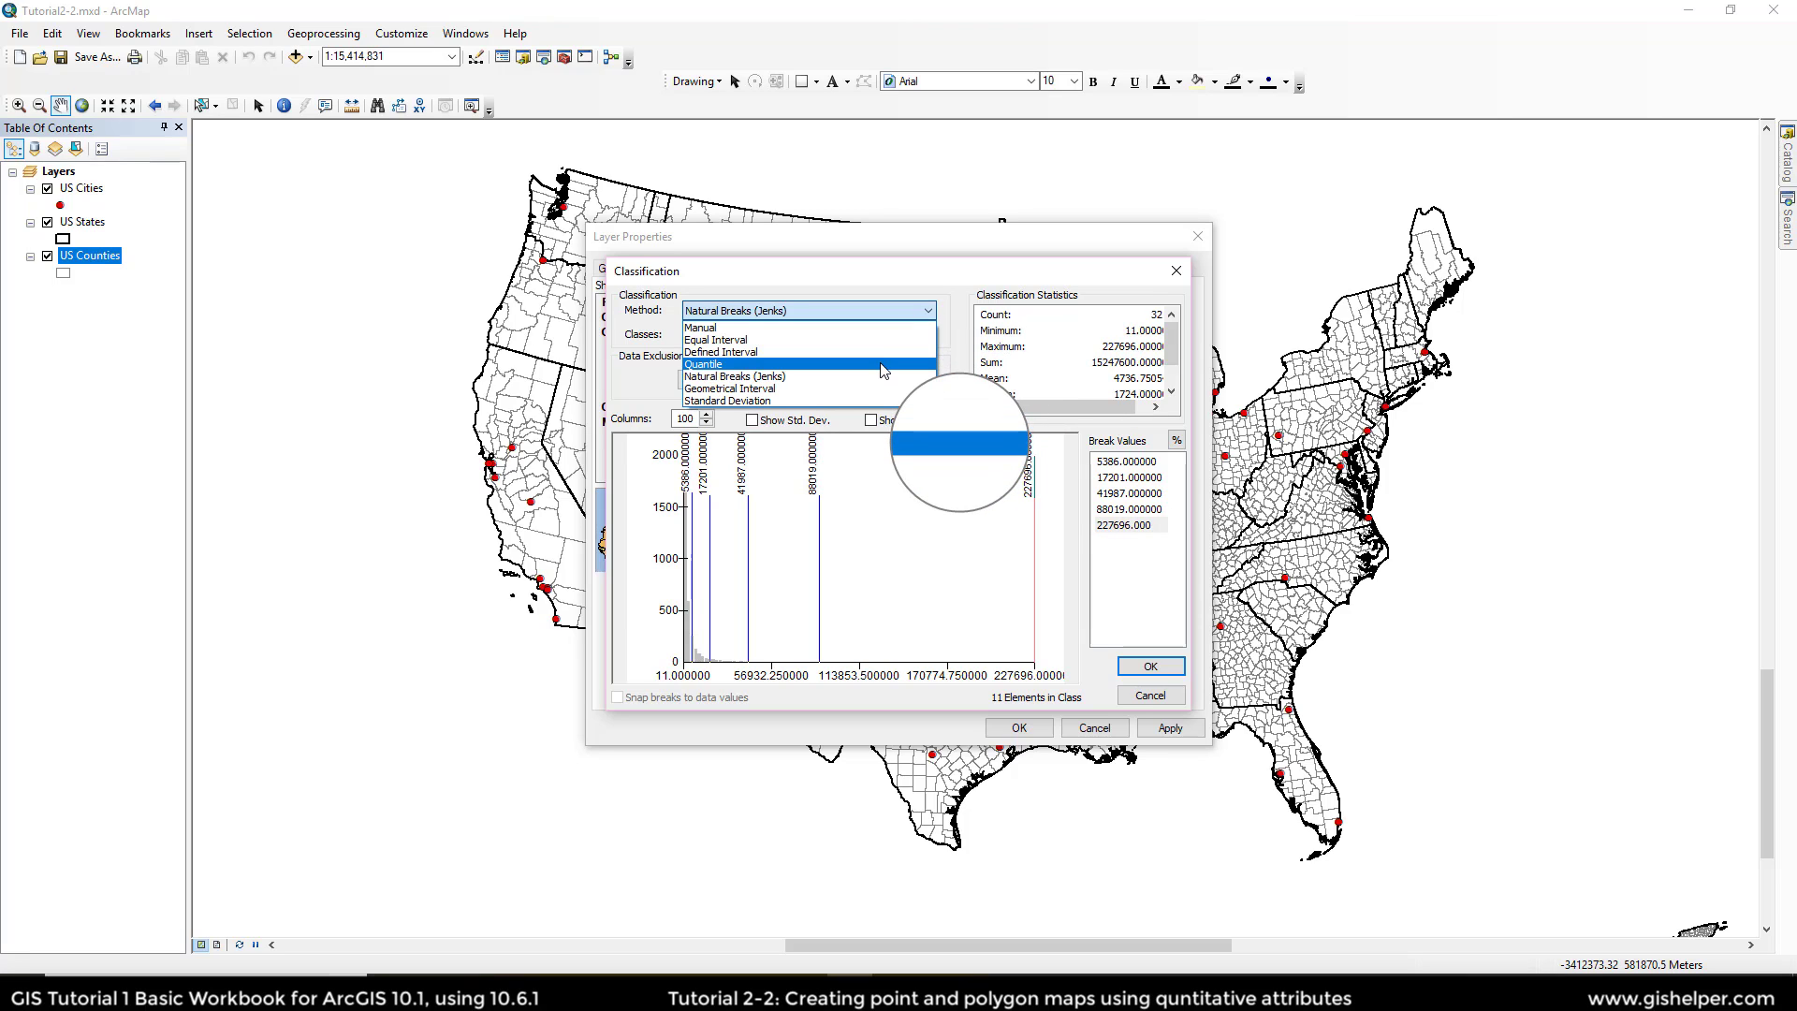
{"action": "left_click", "coordinate": [885, 366]}
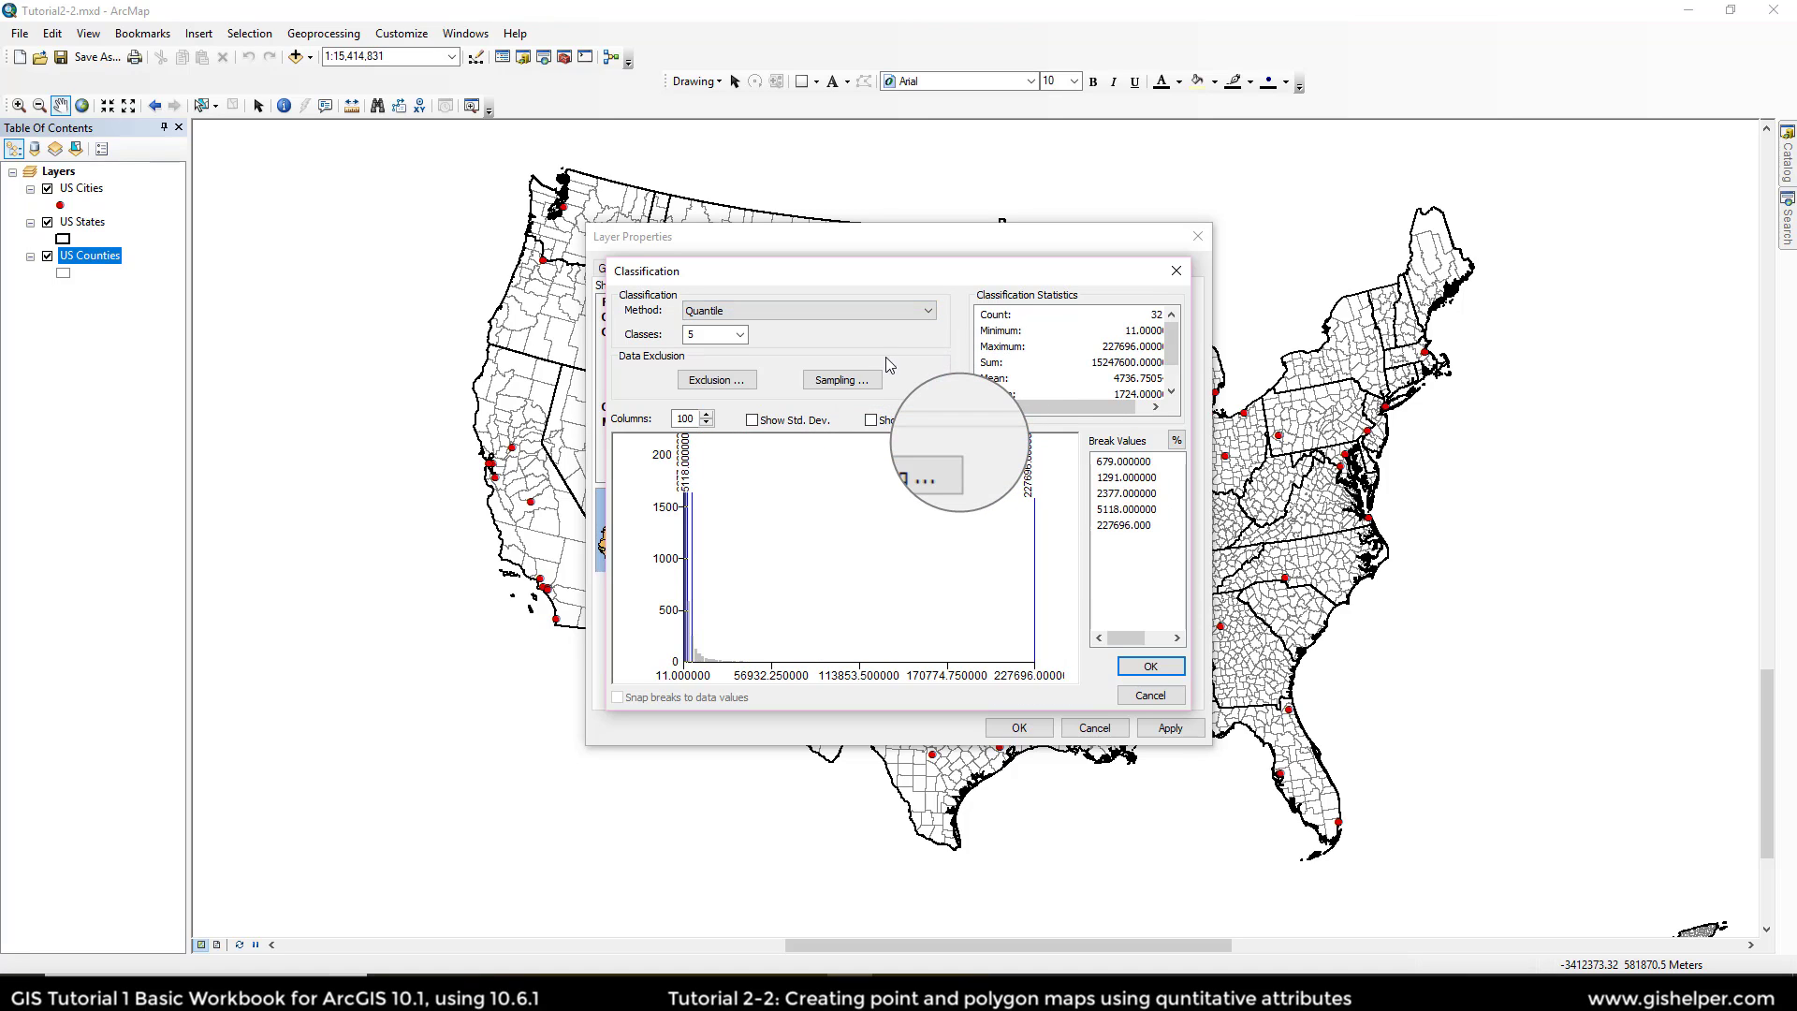
{"action": "left_click", "coordinate": [927, 313]}
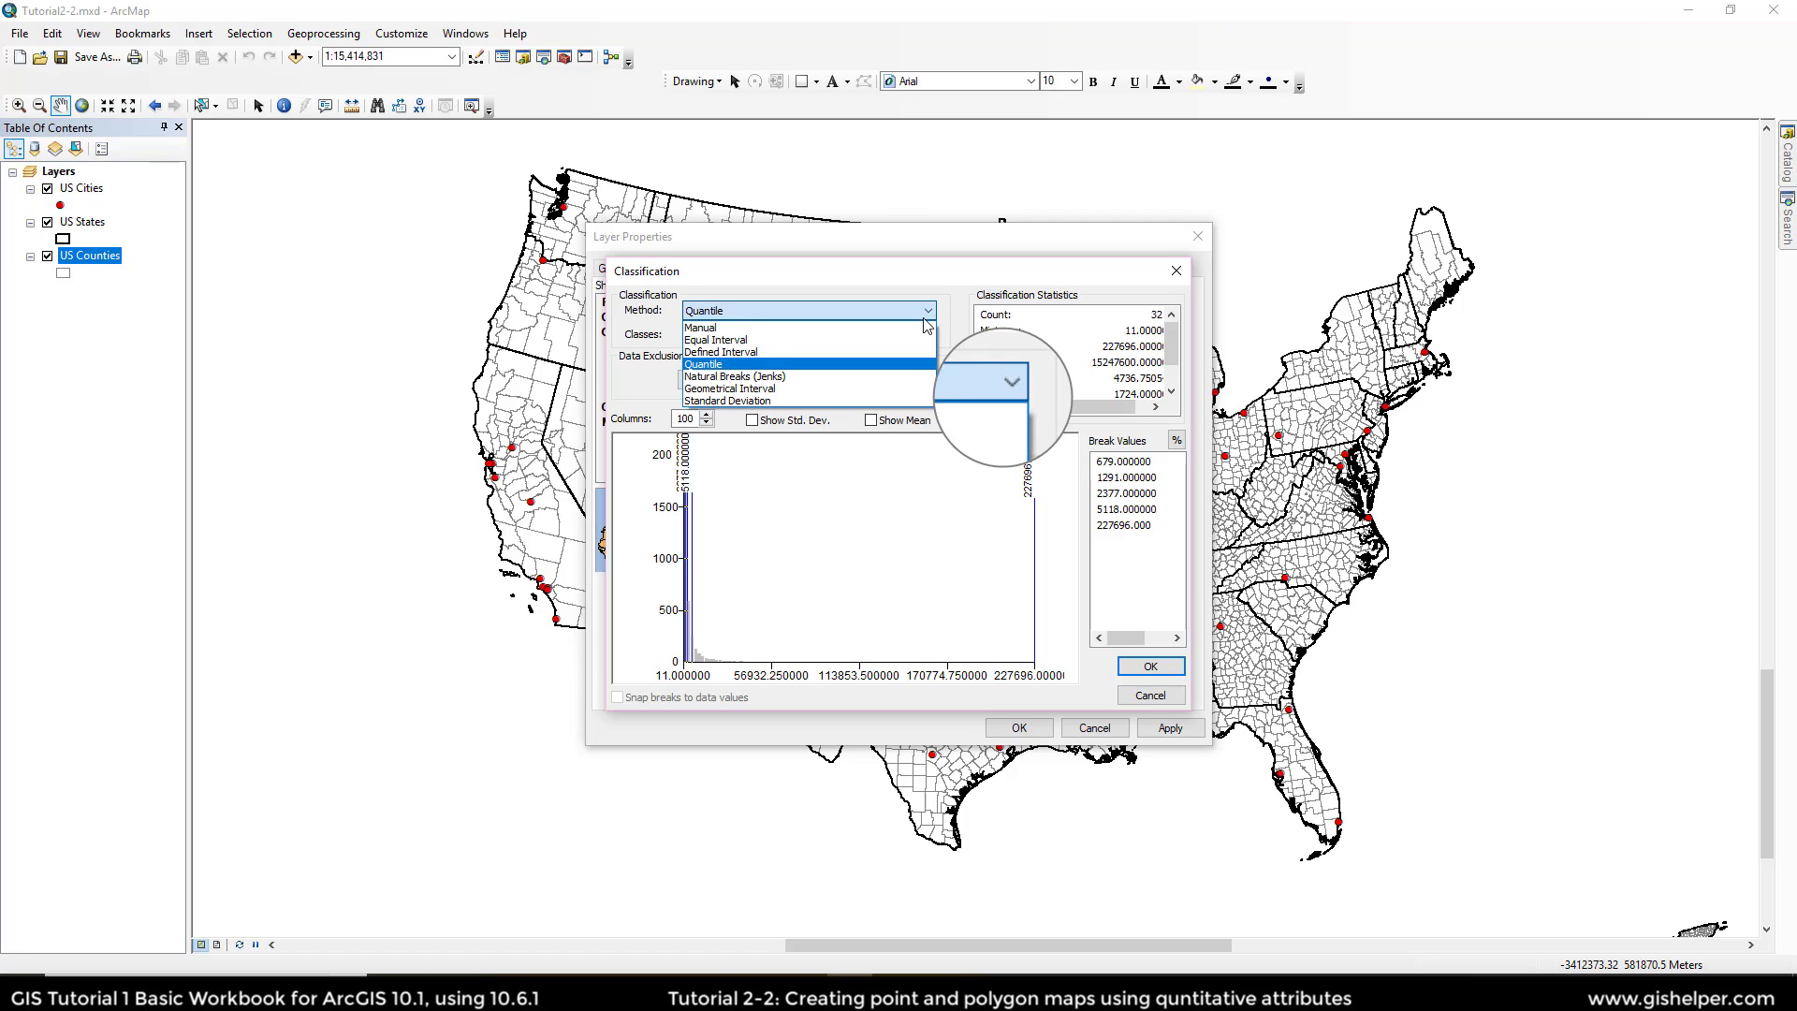
{"action": "left_click", "coordinate": [917, 371]}
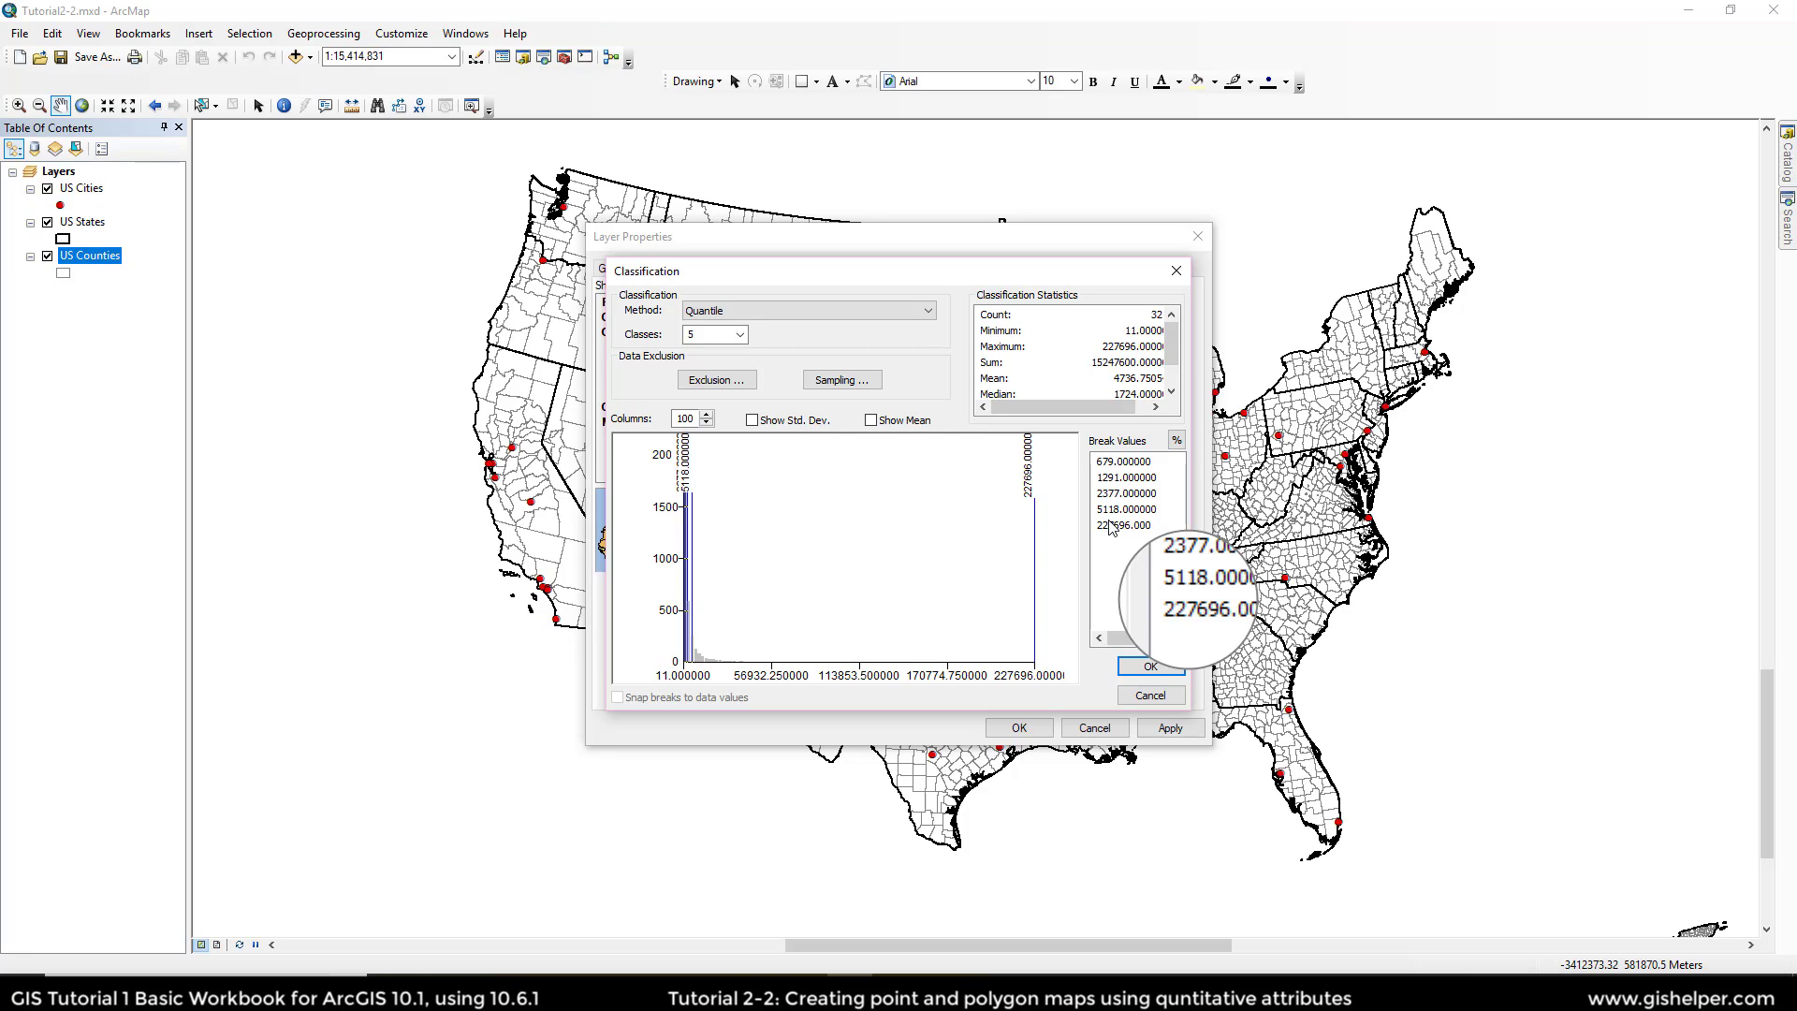
Step: Inspect how many elements fall in each of the five Quantile break classes
{"action": "double_click", "coordinate": [1129, 464]}
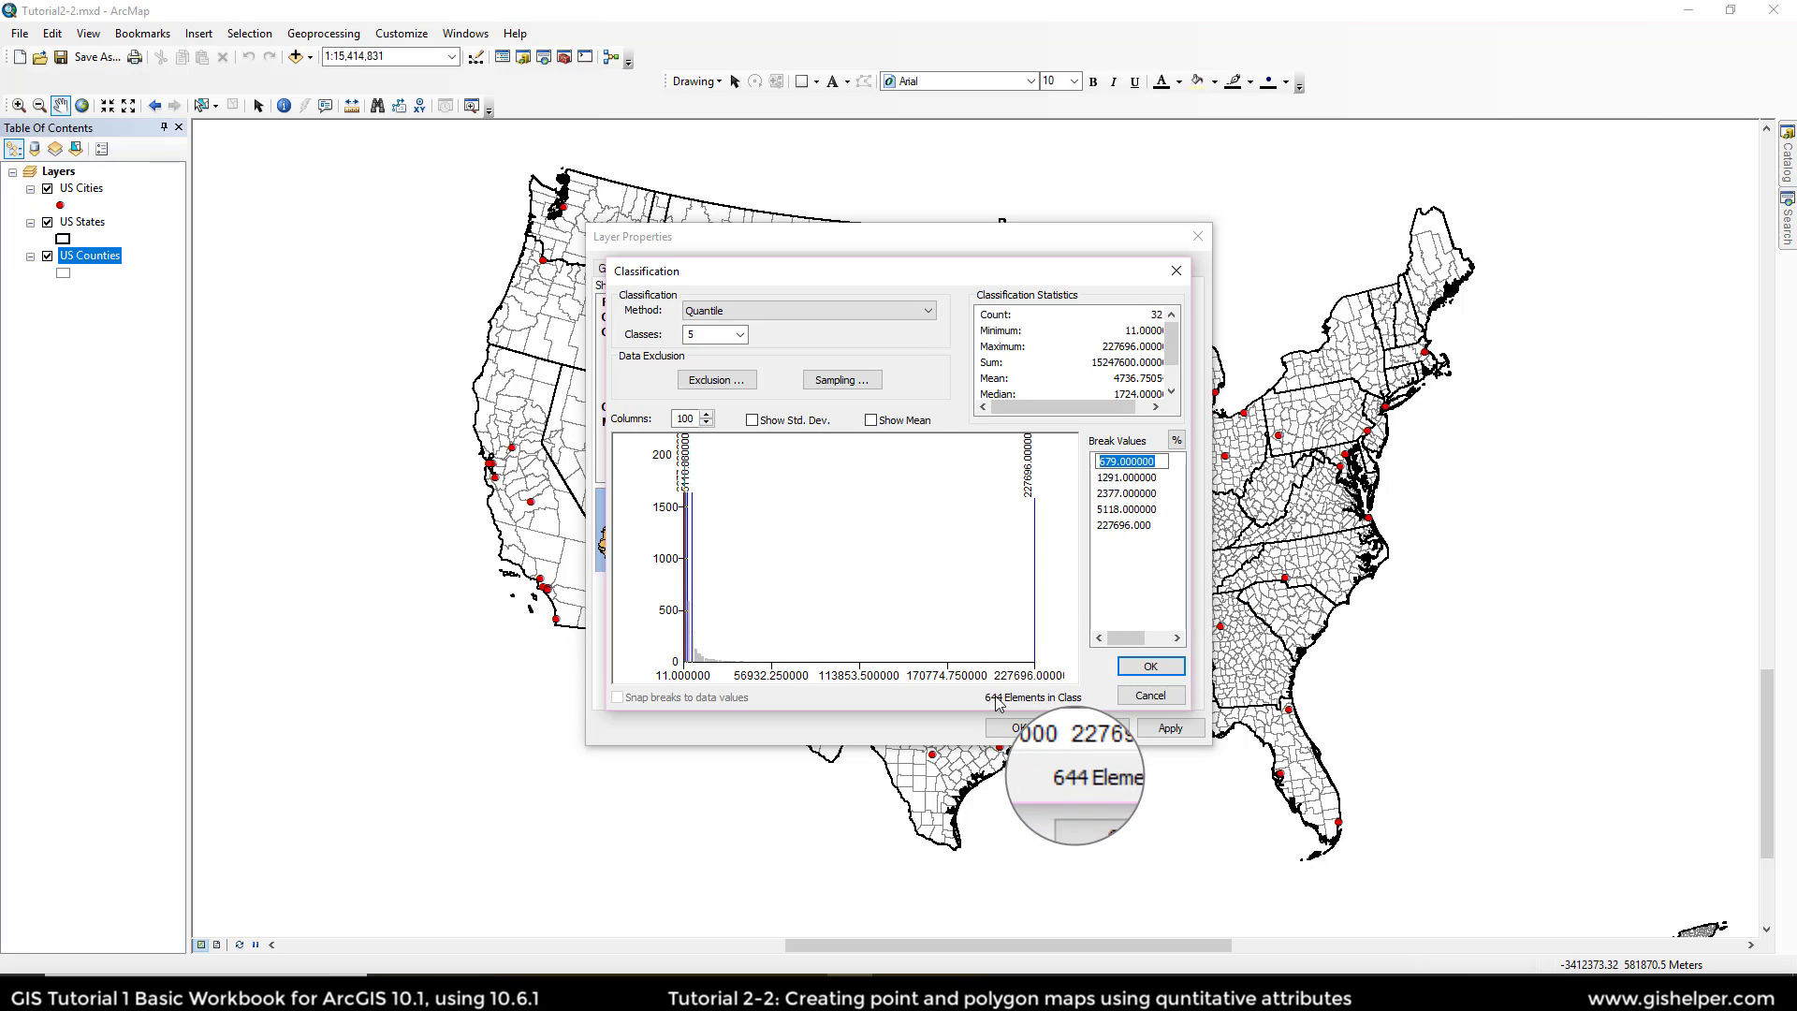
{"action": "left_click", "coordinate": [1116, 480]}
{"action": "double_click", "coordinate": [1127, 477]}
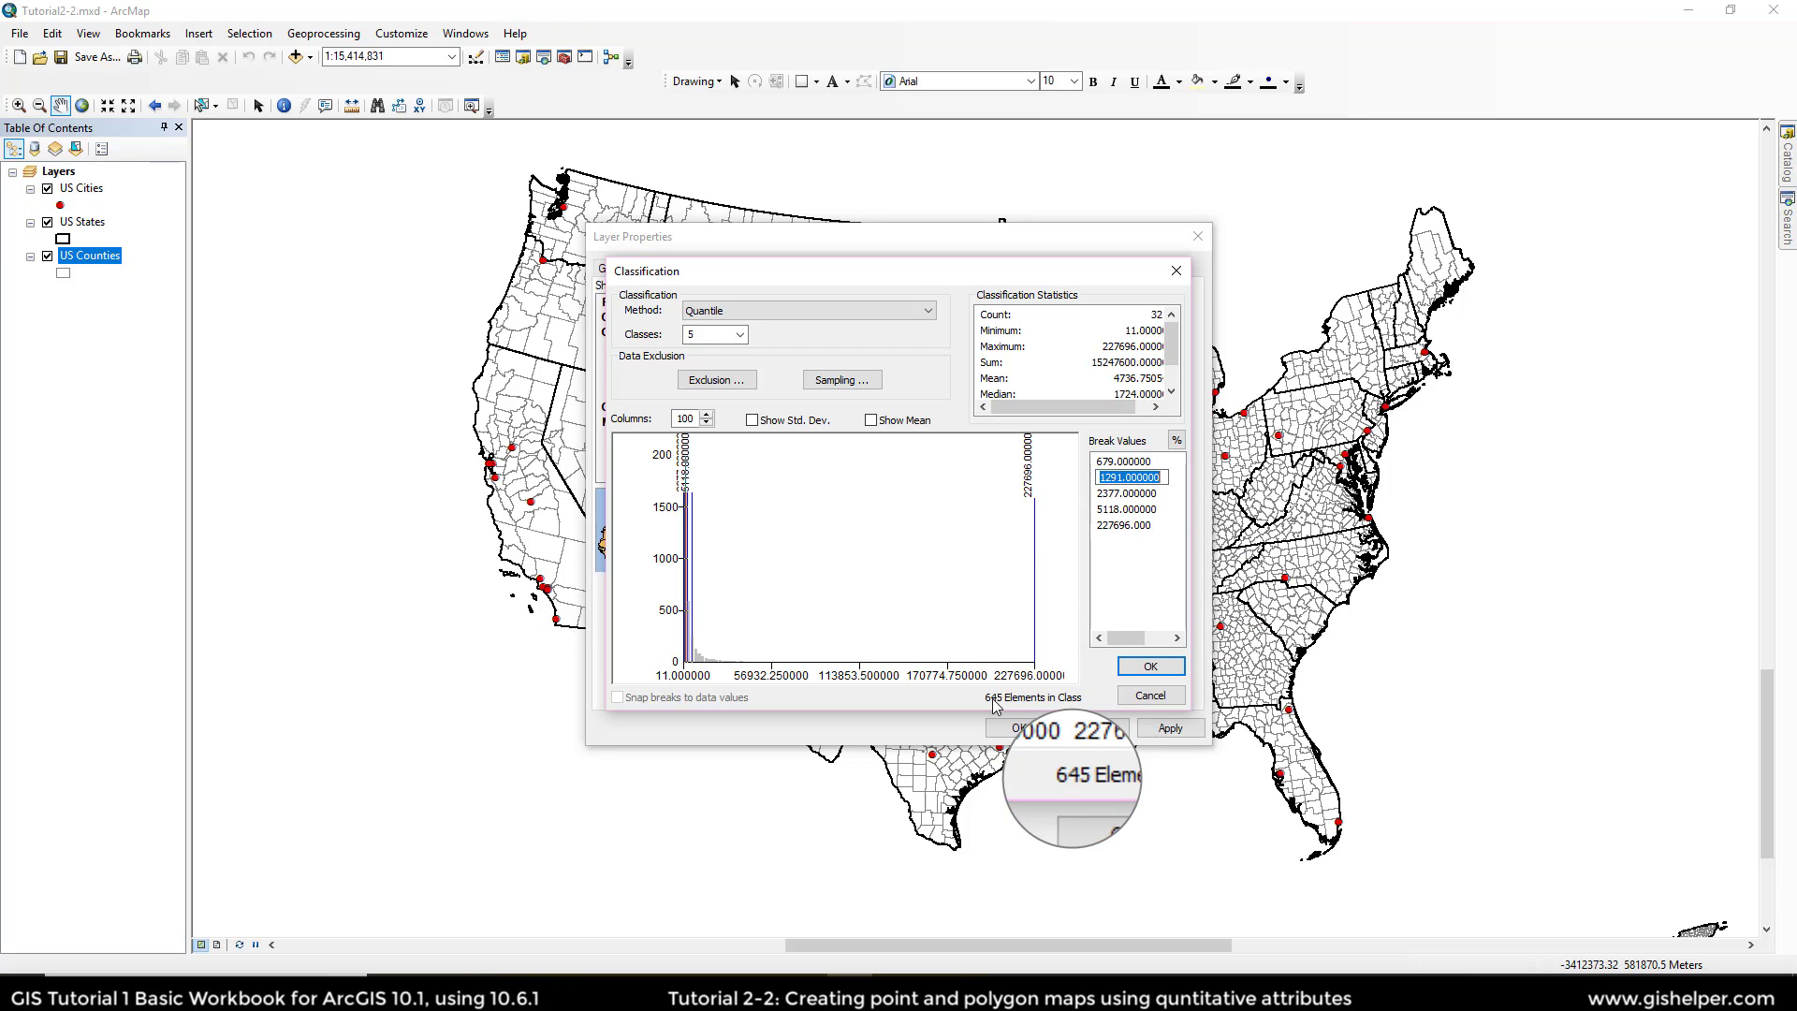
{"action": "double_click", "coordinate": [1123, 494]}
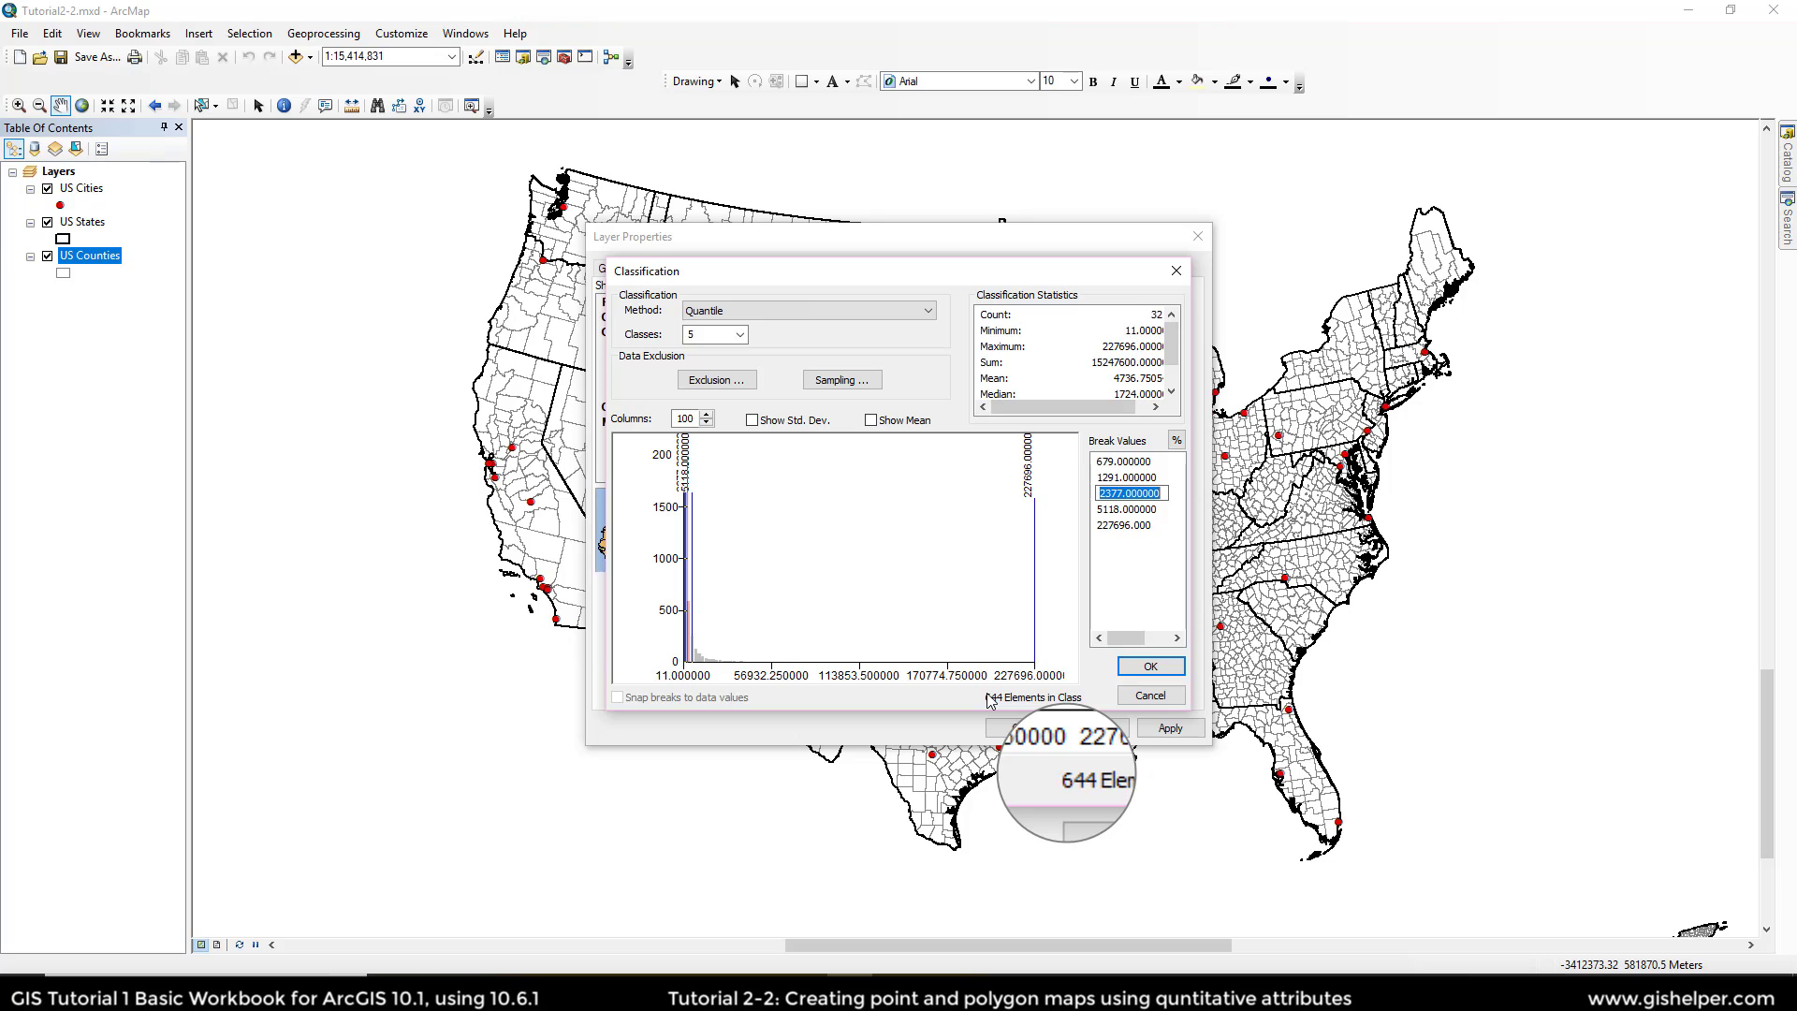
{"action": "double_click", "coordinate": [1123, 509]}
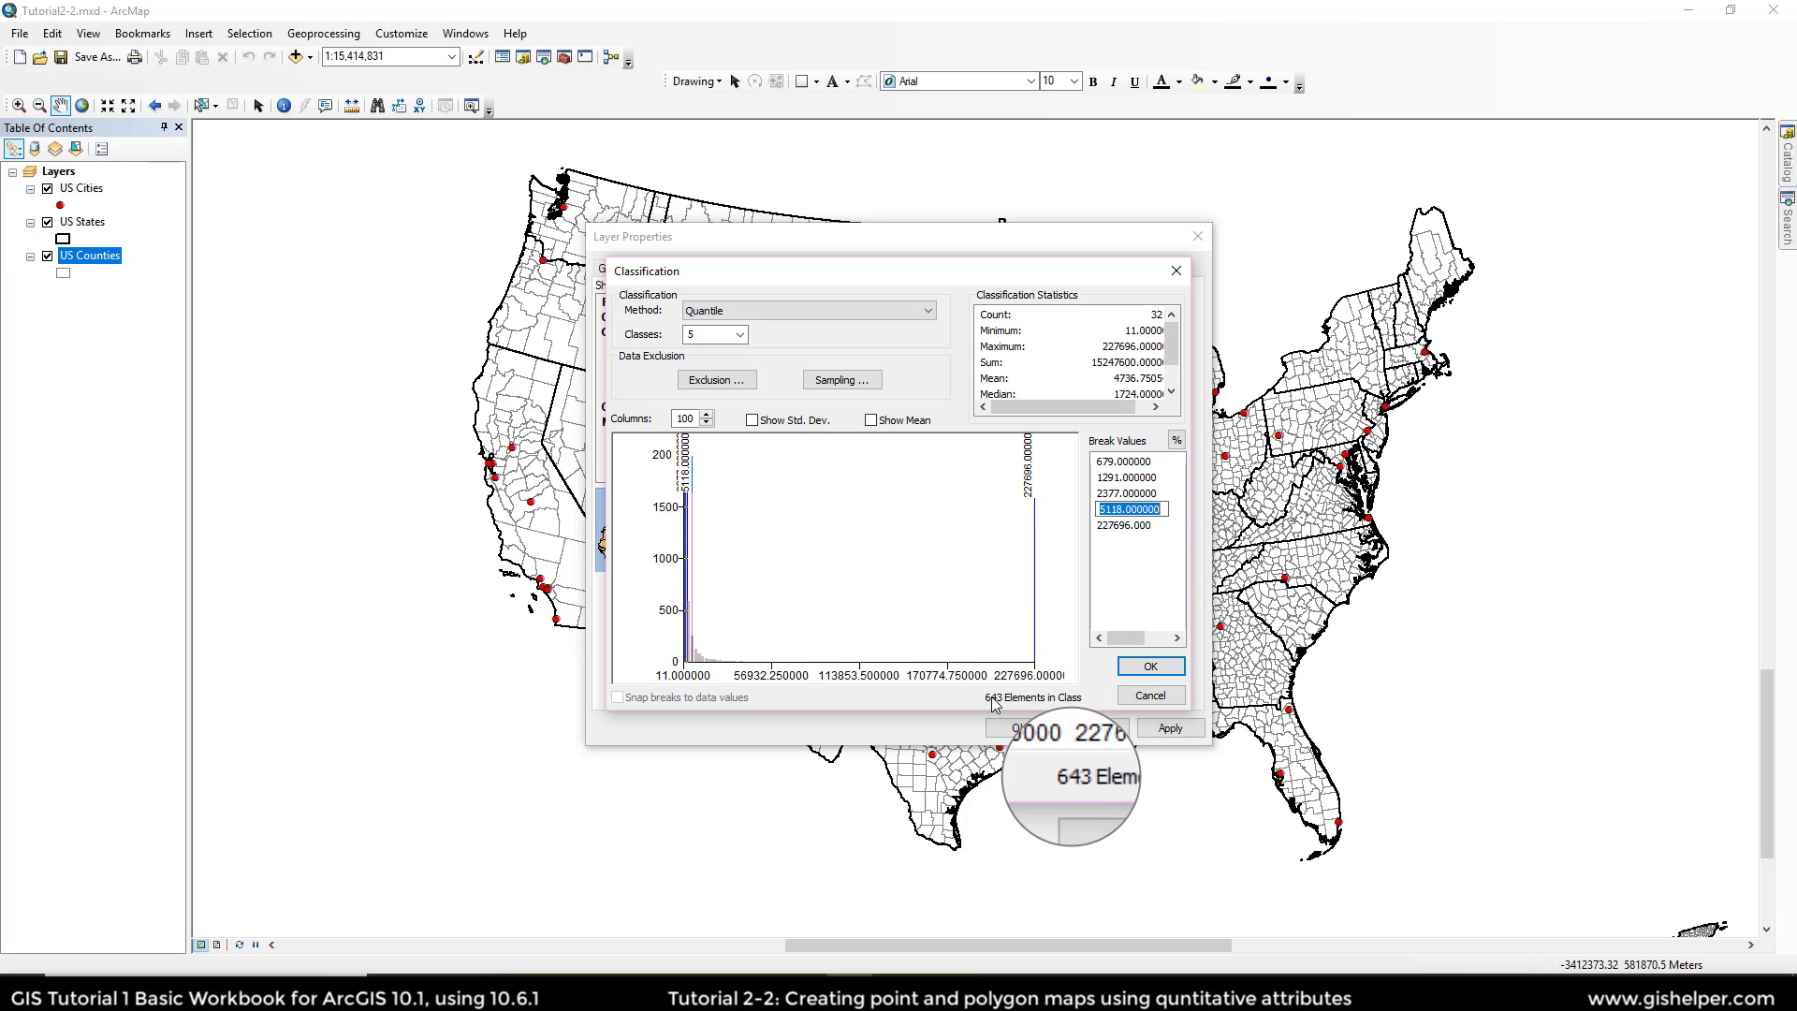
{"action": "left_click", "coordinate": [1121, 528]}
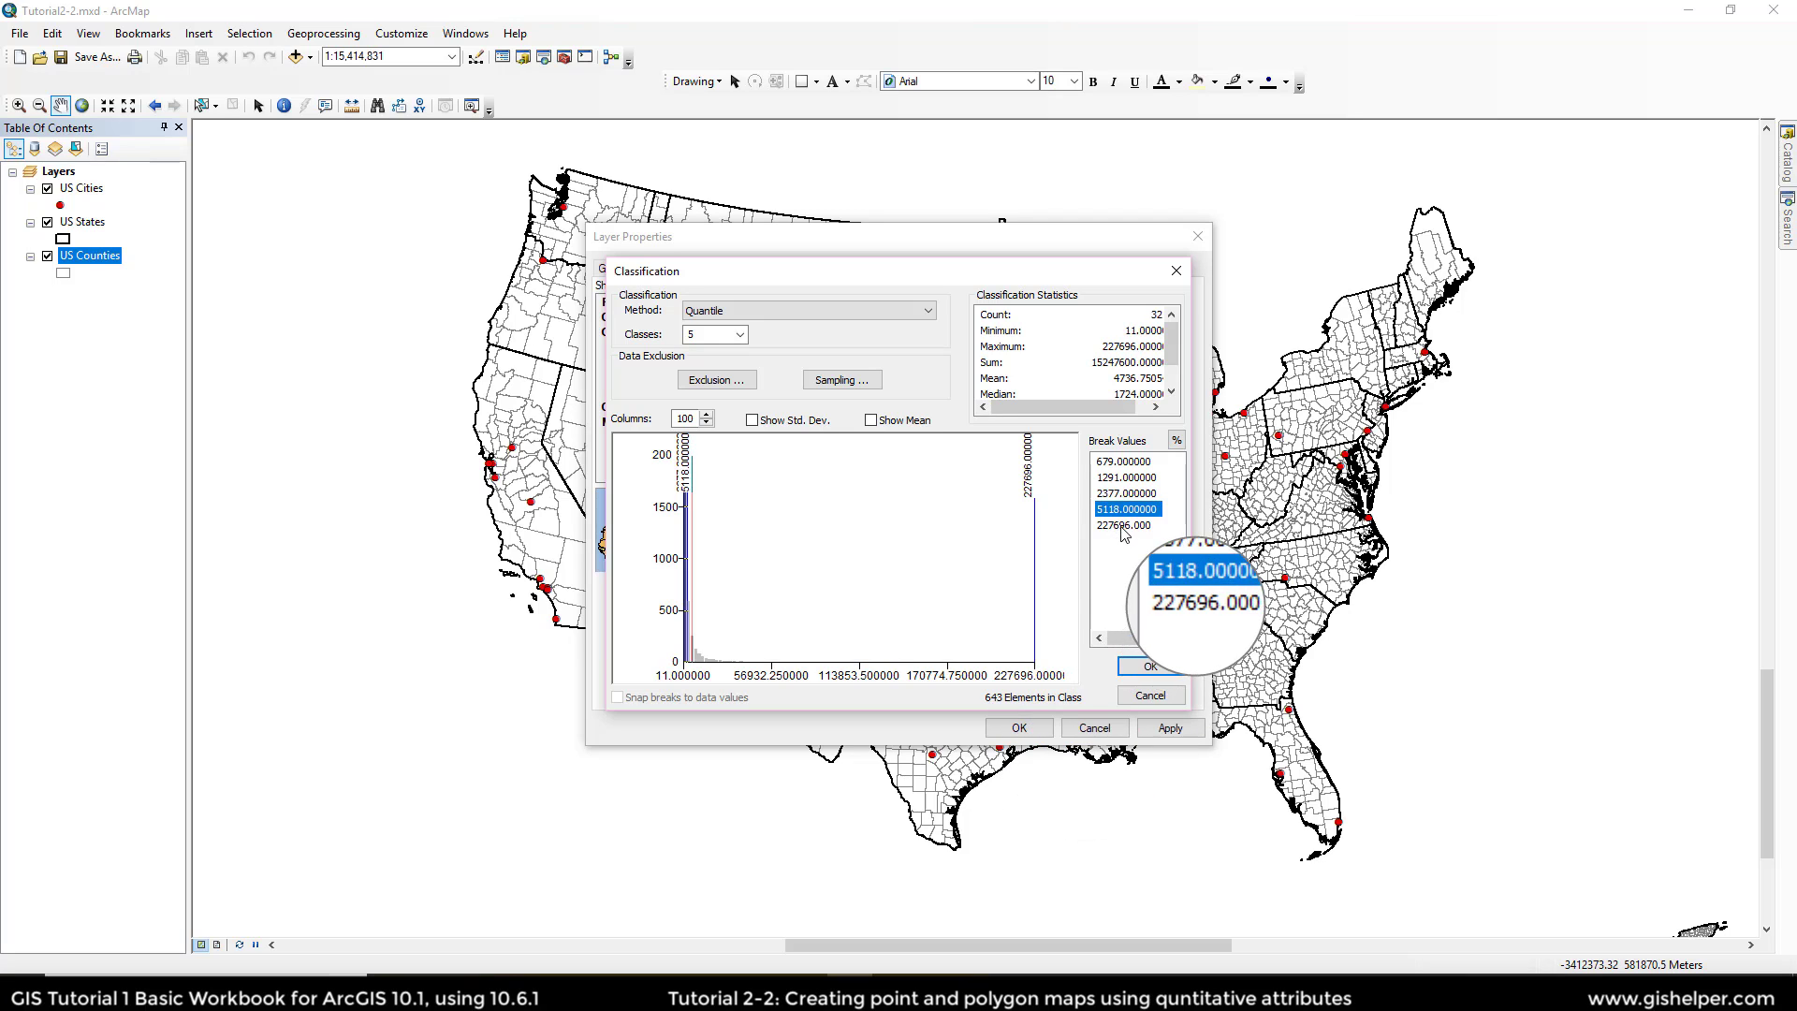
{"action": "double_click", "coordinate": [1122, 526]}
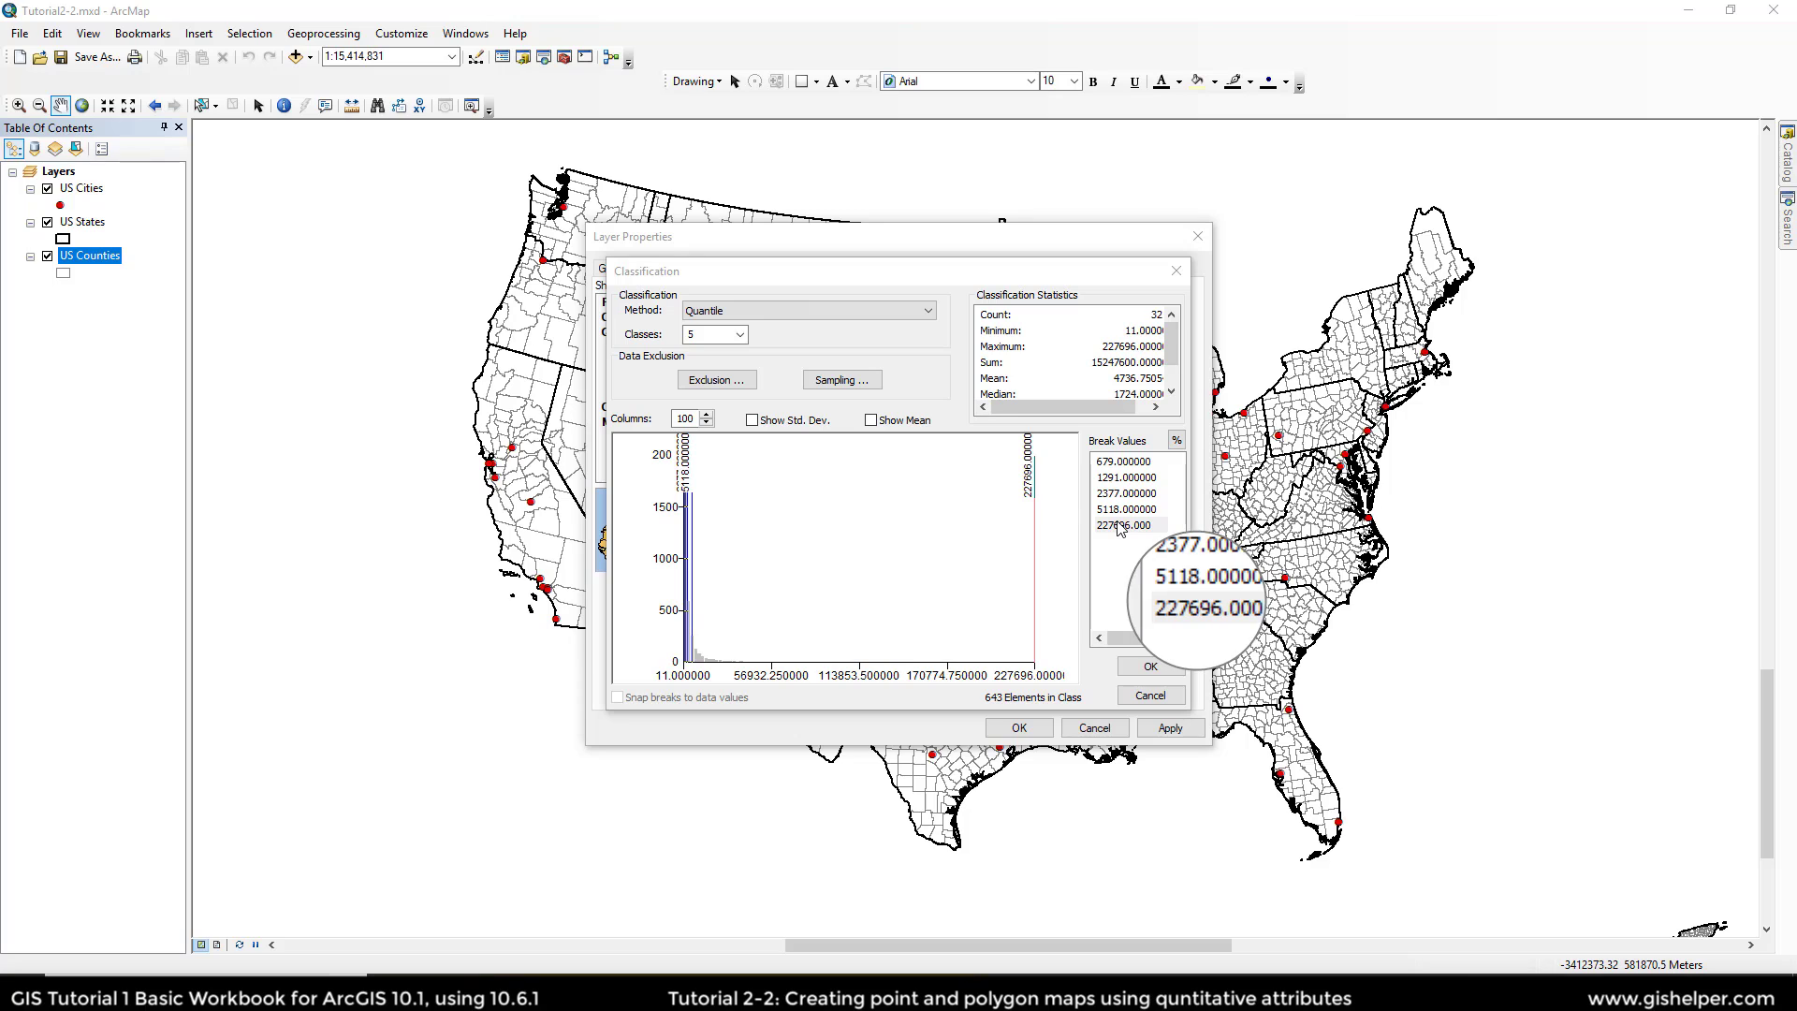
Step: Browse the available numbers of classes, keep 5, and accept the Quantile classification
{"action": "left_click", "coordinate": [741, 335]}
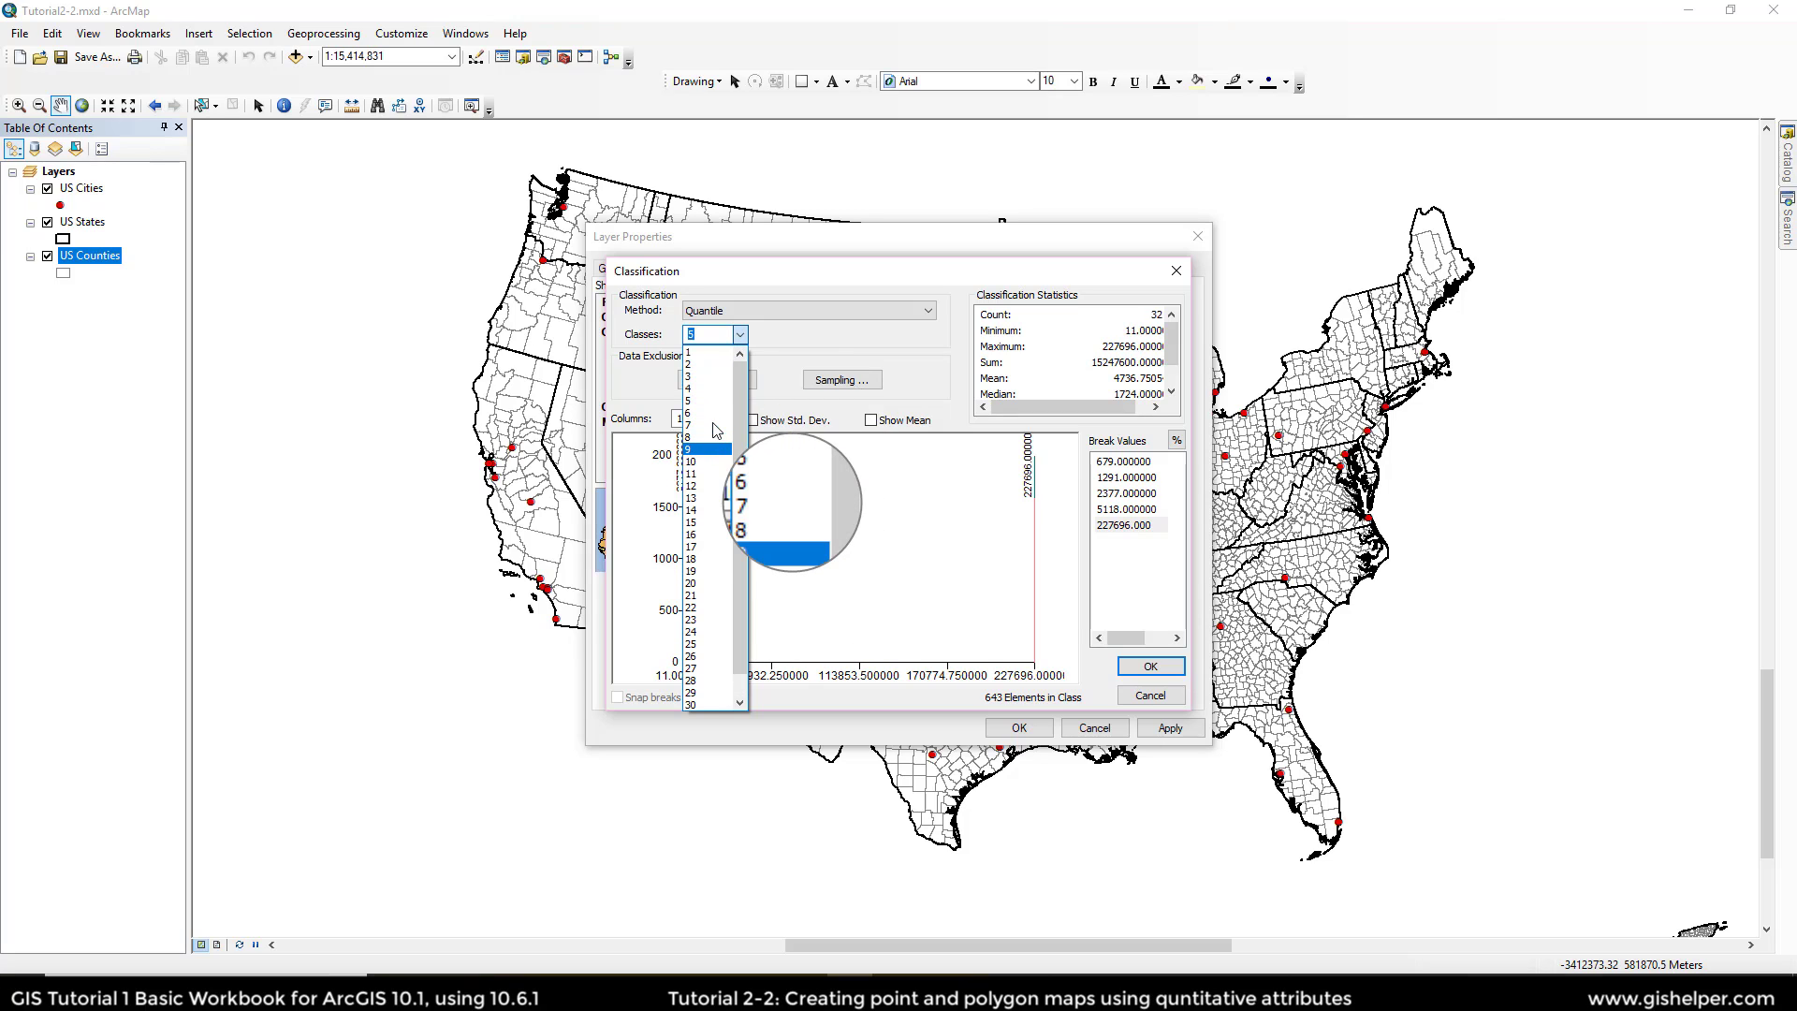
{"action": "scroll", "coordinate": [717, 365], "scroll_direction": "down", "scroll_amount": 1}
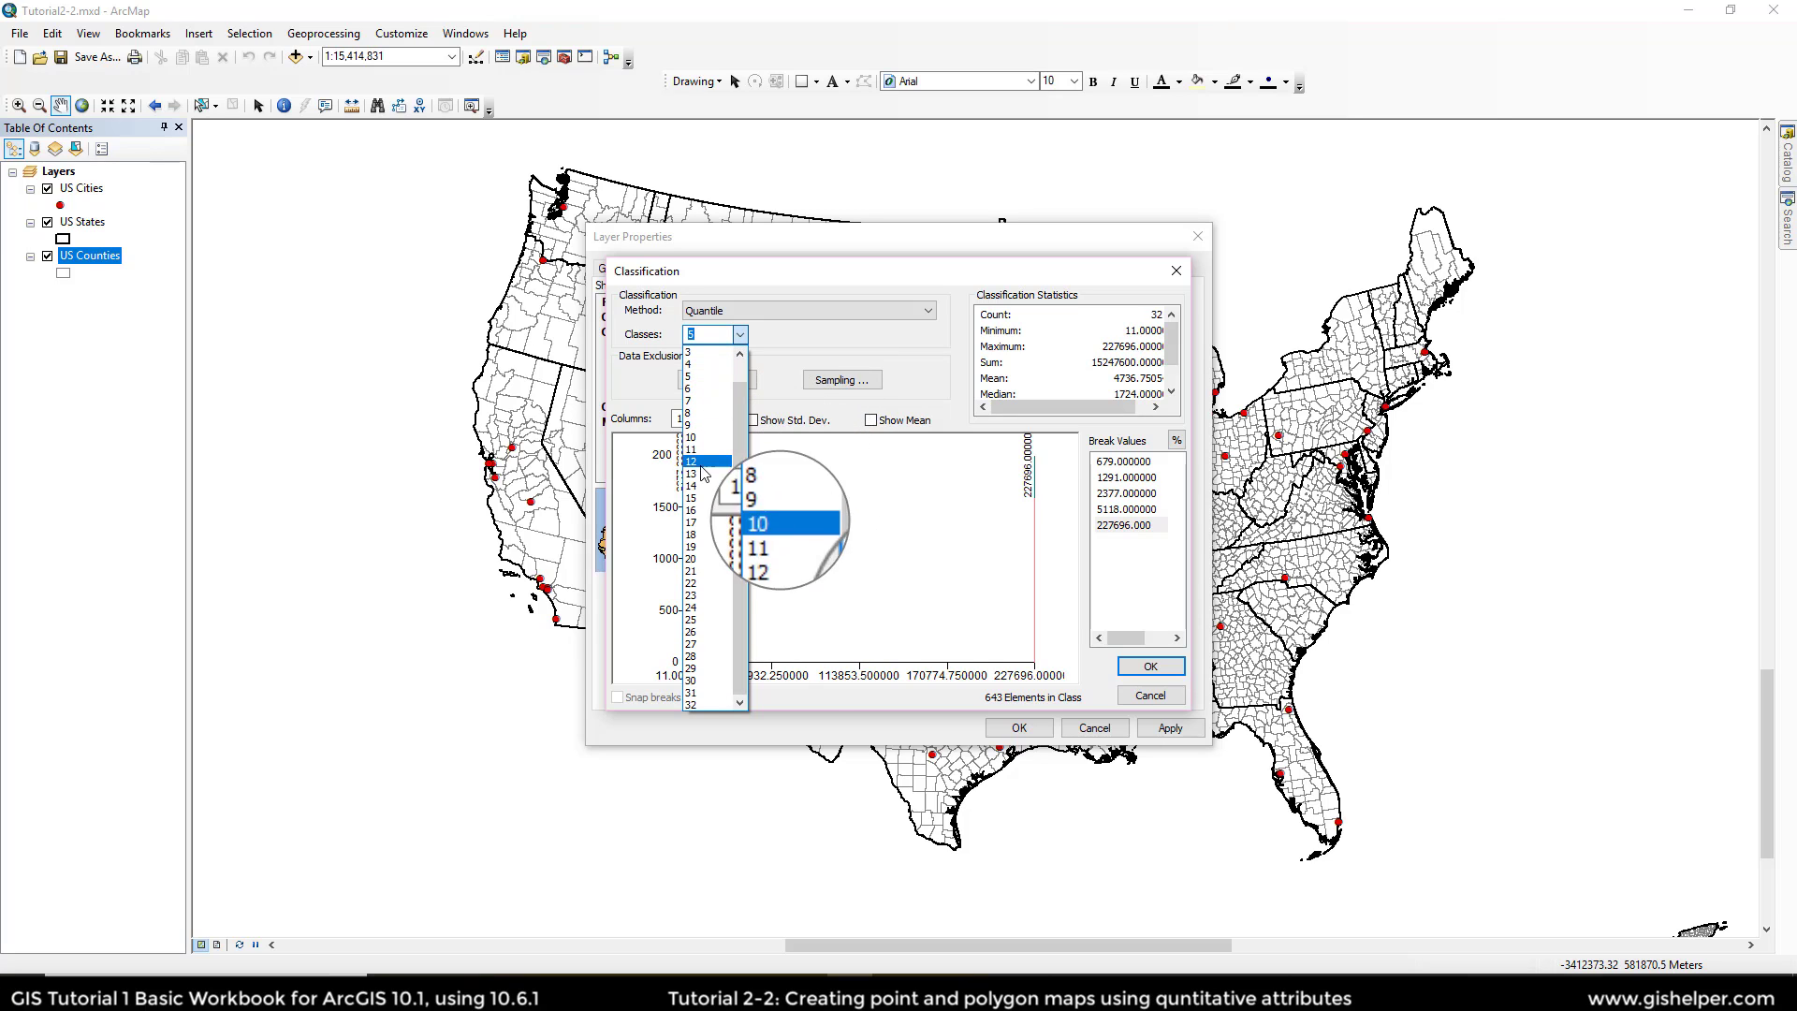
{"action": "left_click", "coordinate": [877, 351]}
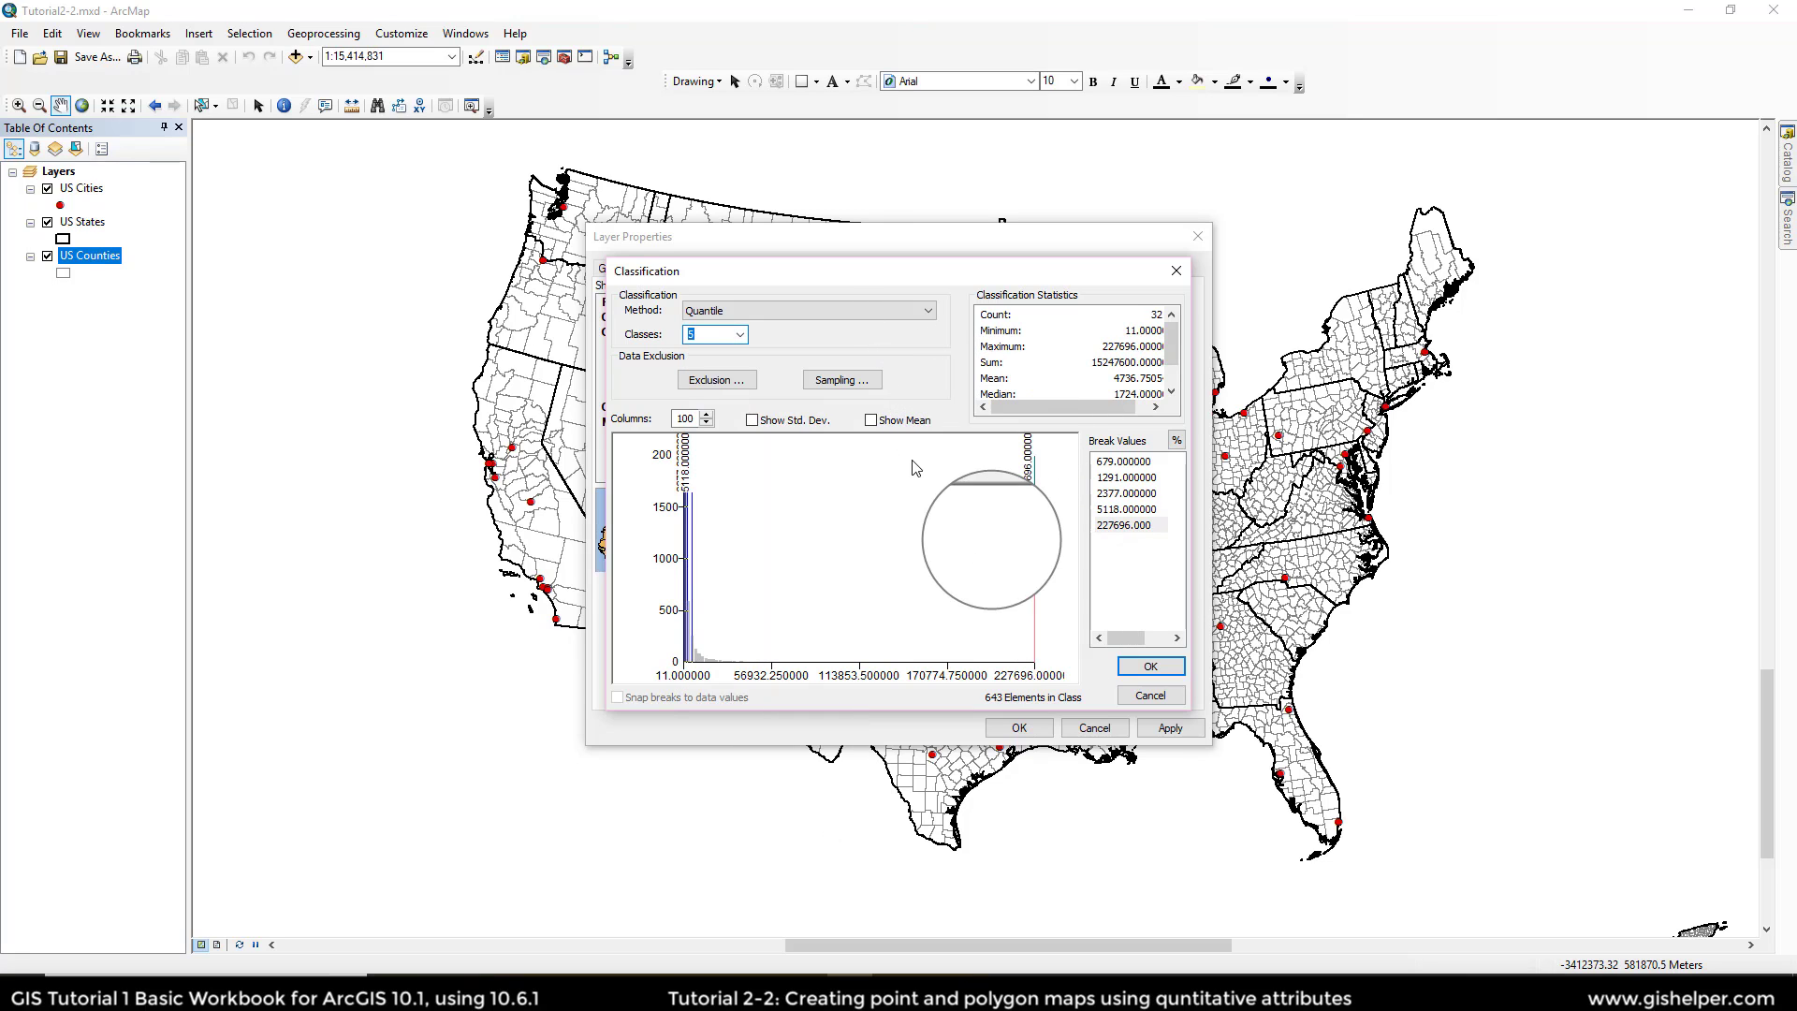
{"action": "left_click", "coordinate": [1143, 667]}
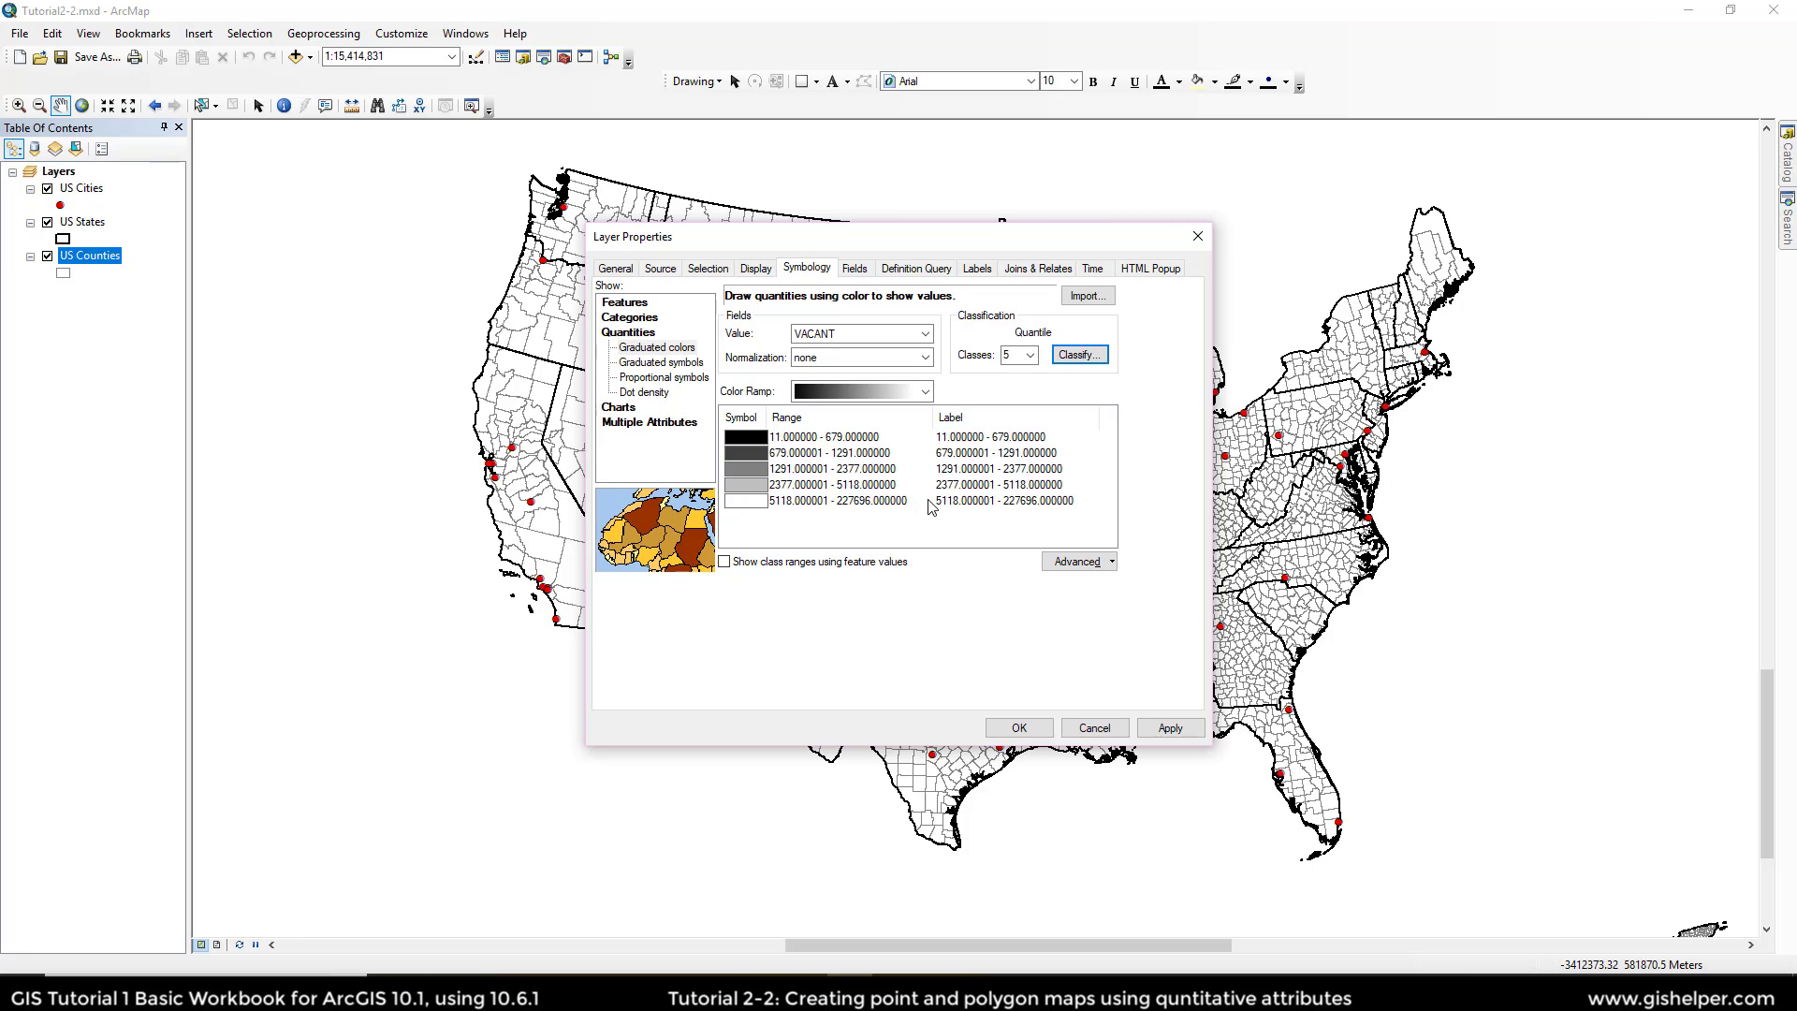
Step: Format the class labels of the US Counties layer as numeric with 0 decimal places
{"action": "right_click", "coordinate": [1019, 426]}
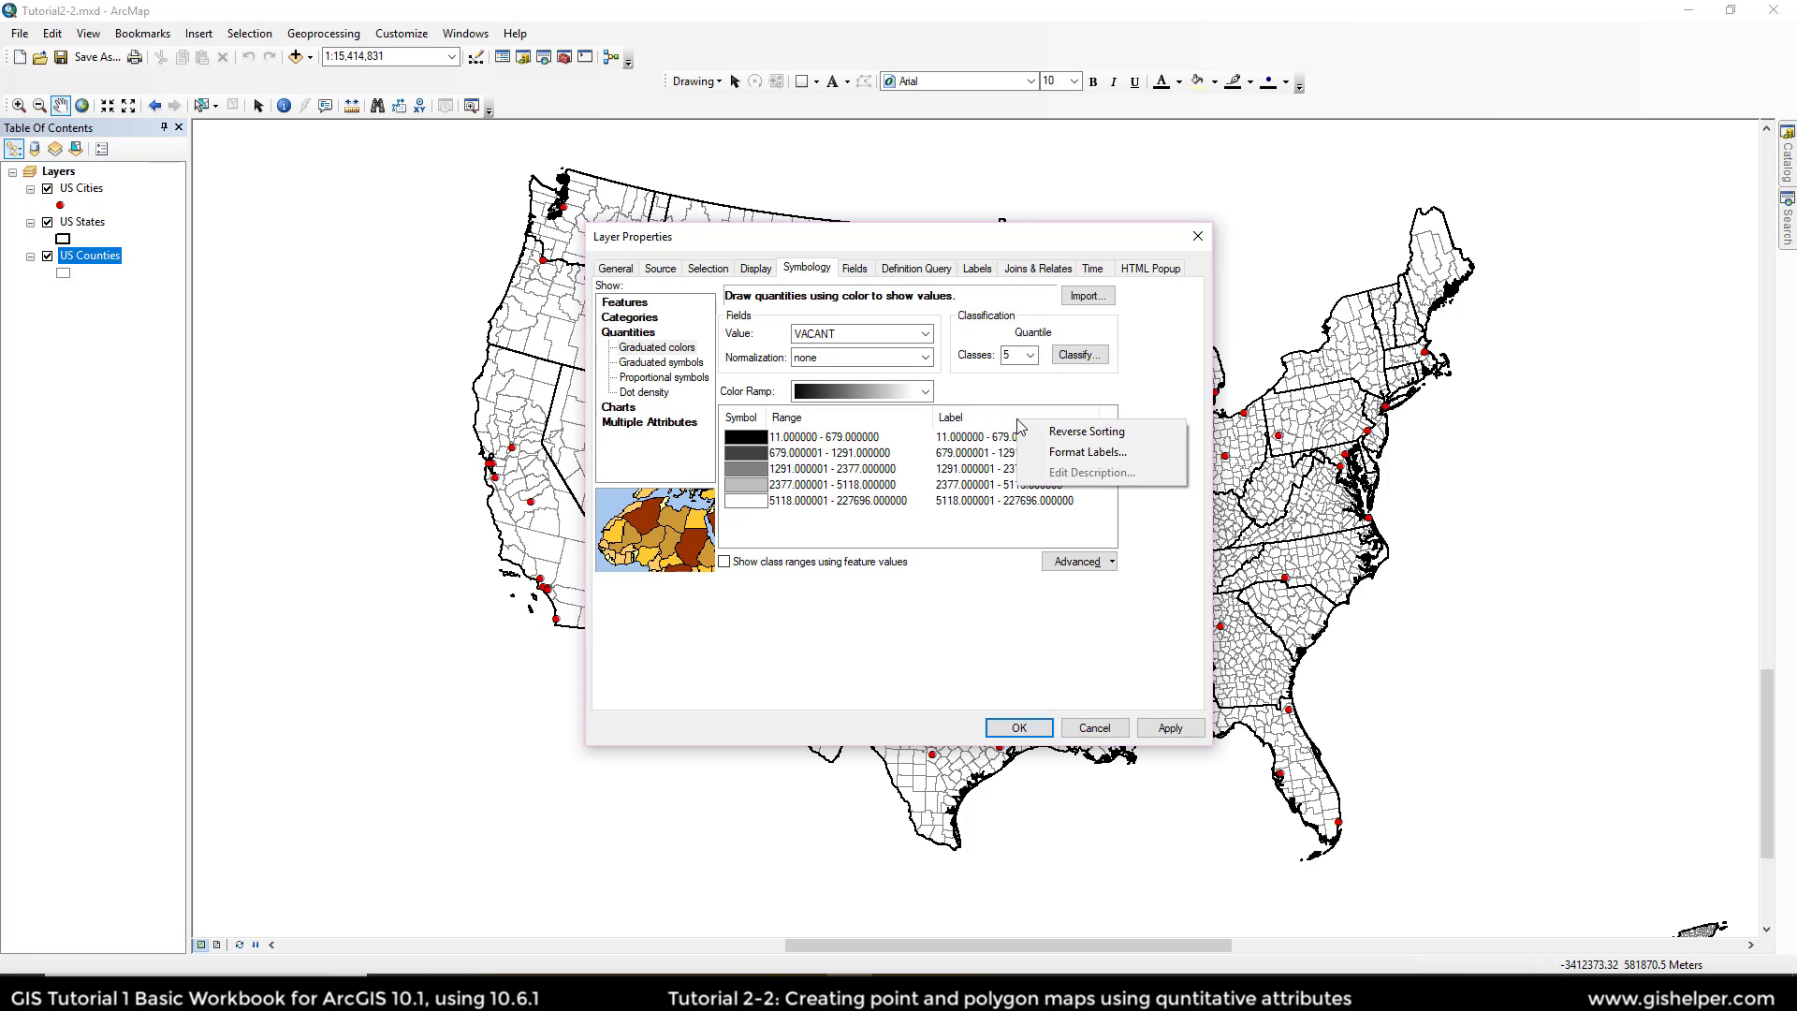
{"action": "left_click", "coordinate": [1079, 455]}
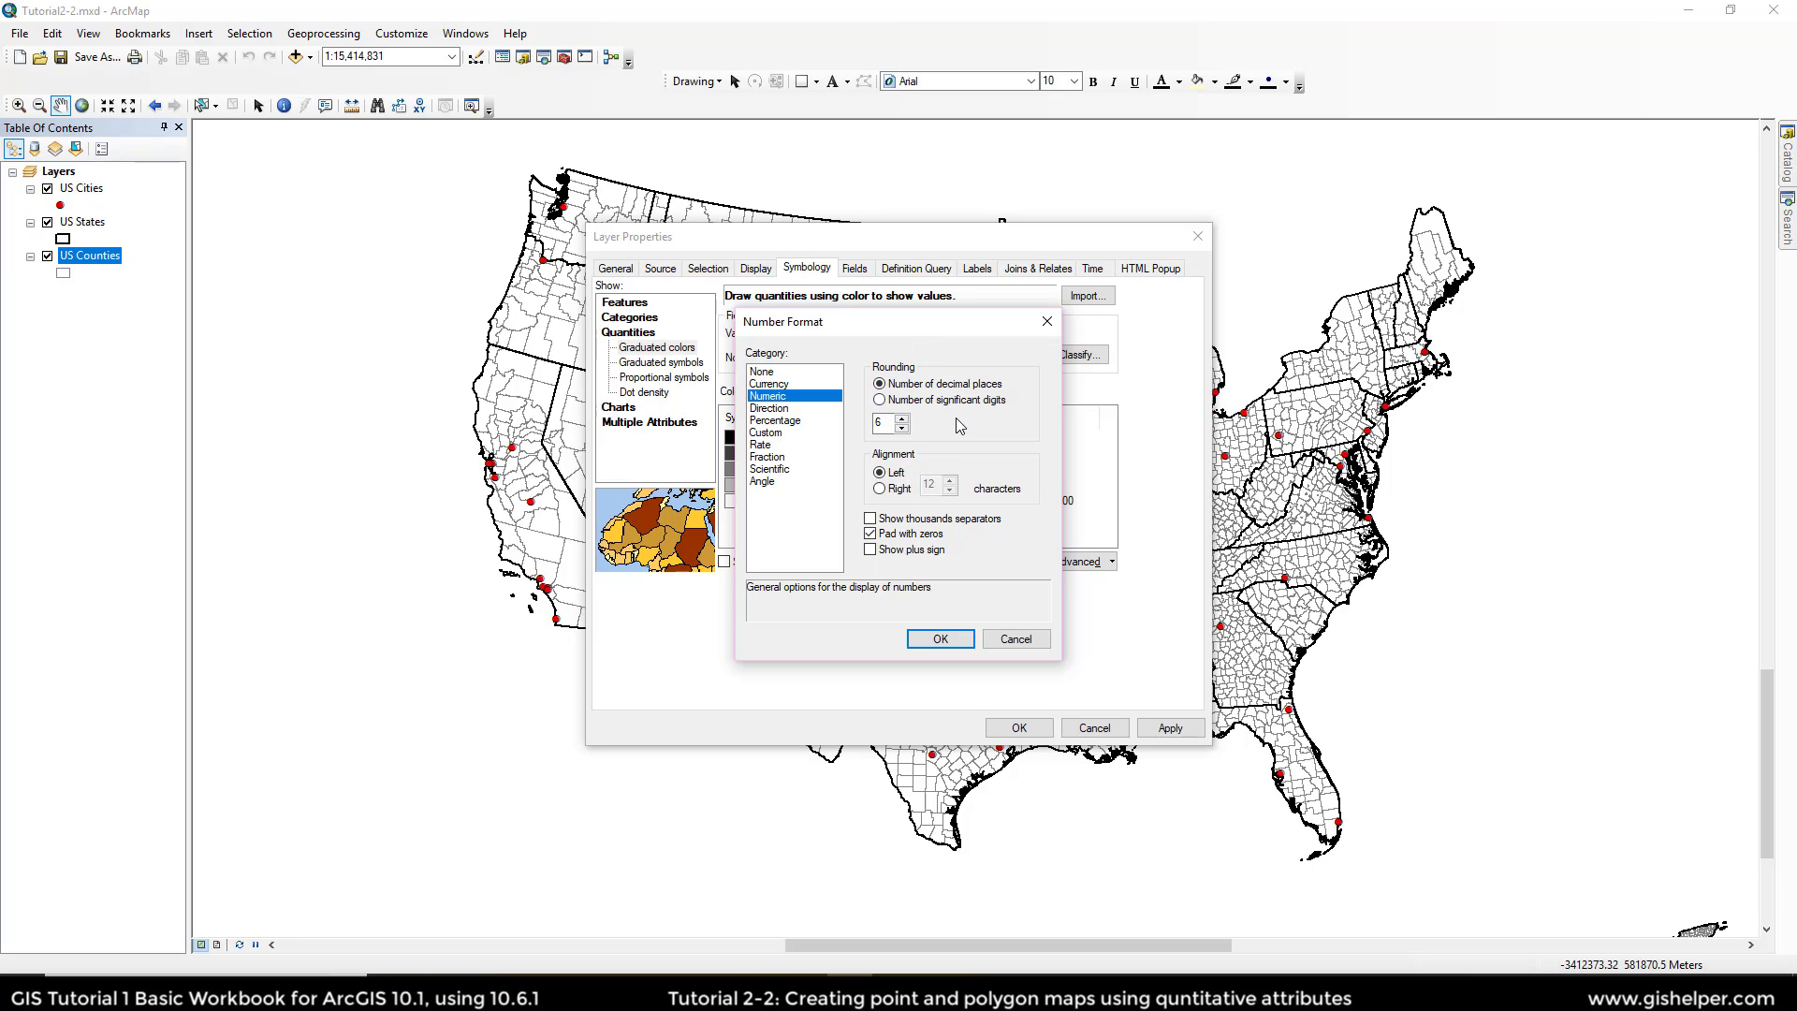
{"action": "left_click", "coordinate": [902, 428]}
{"action": "left_click", "coordinate": [902, 428]}
{"action": "left_click", "coordinate": [902, 428]}
{"action": "left_click", "coordinate": [938, 639]}
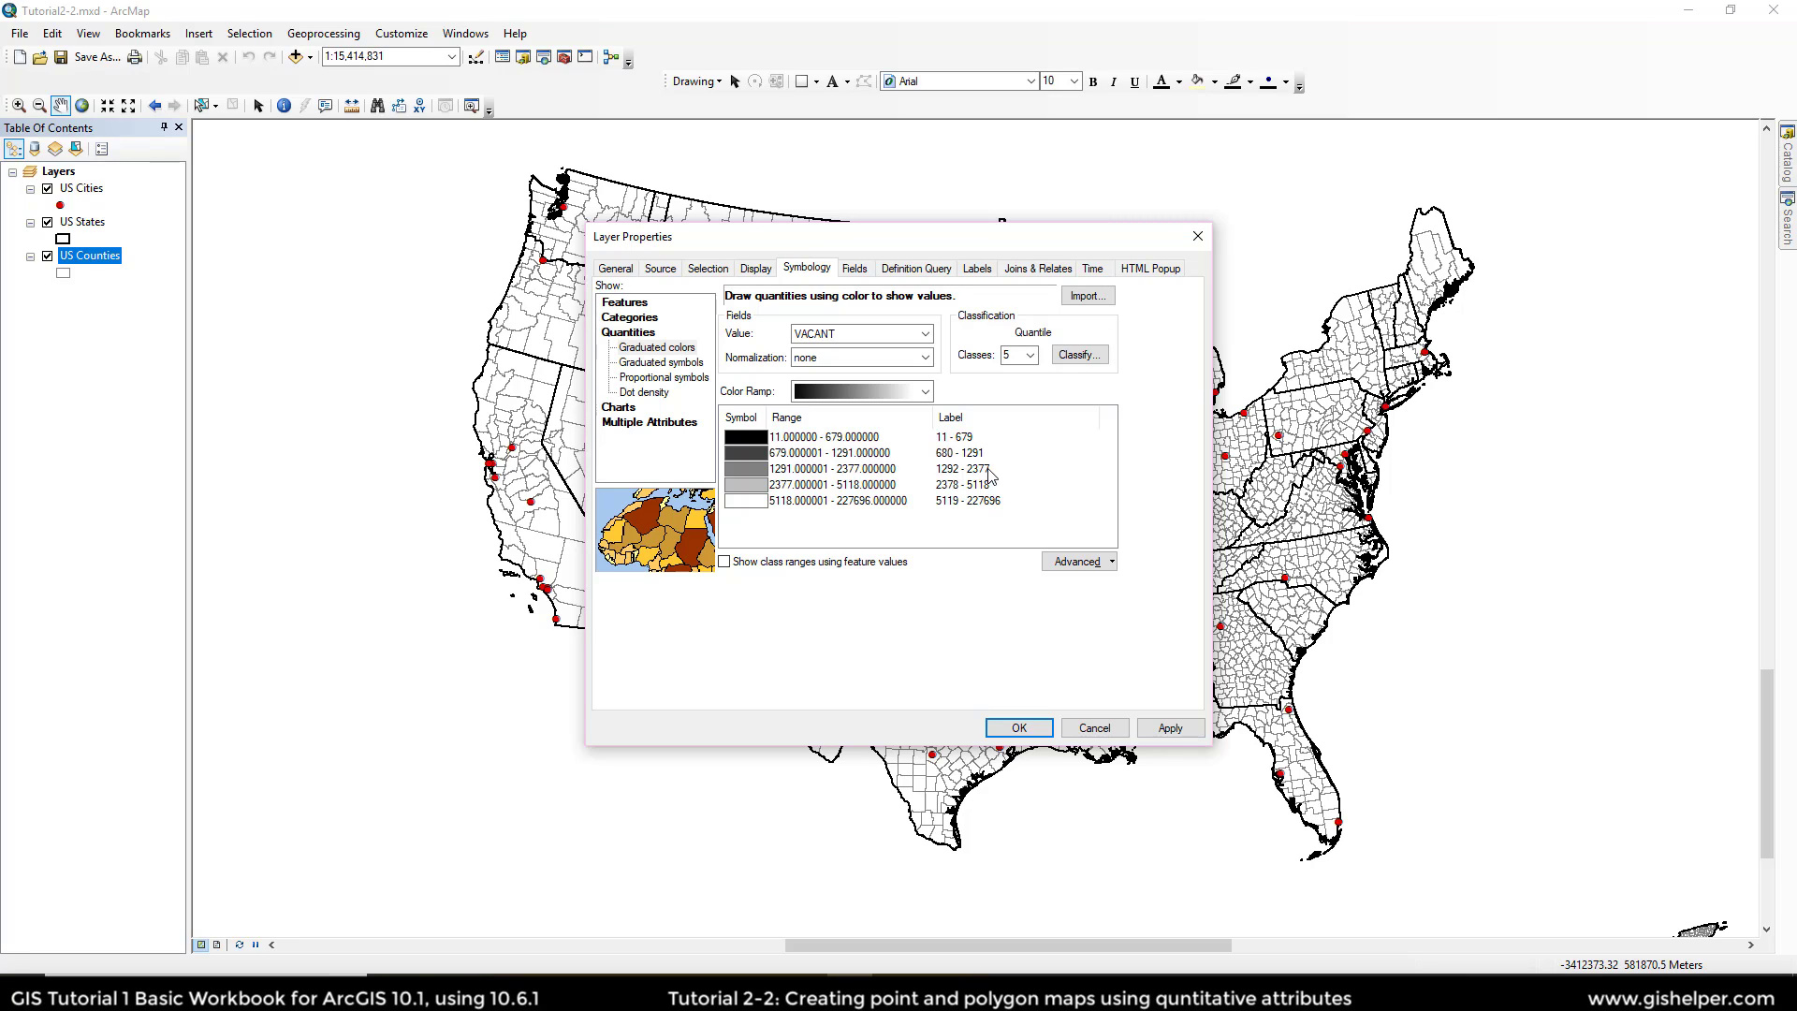
Step: Show thousands separators in the VACANT class labels
{"action": "right_click", "coordinate": [1027, 422]}
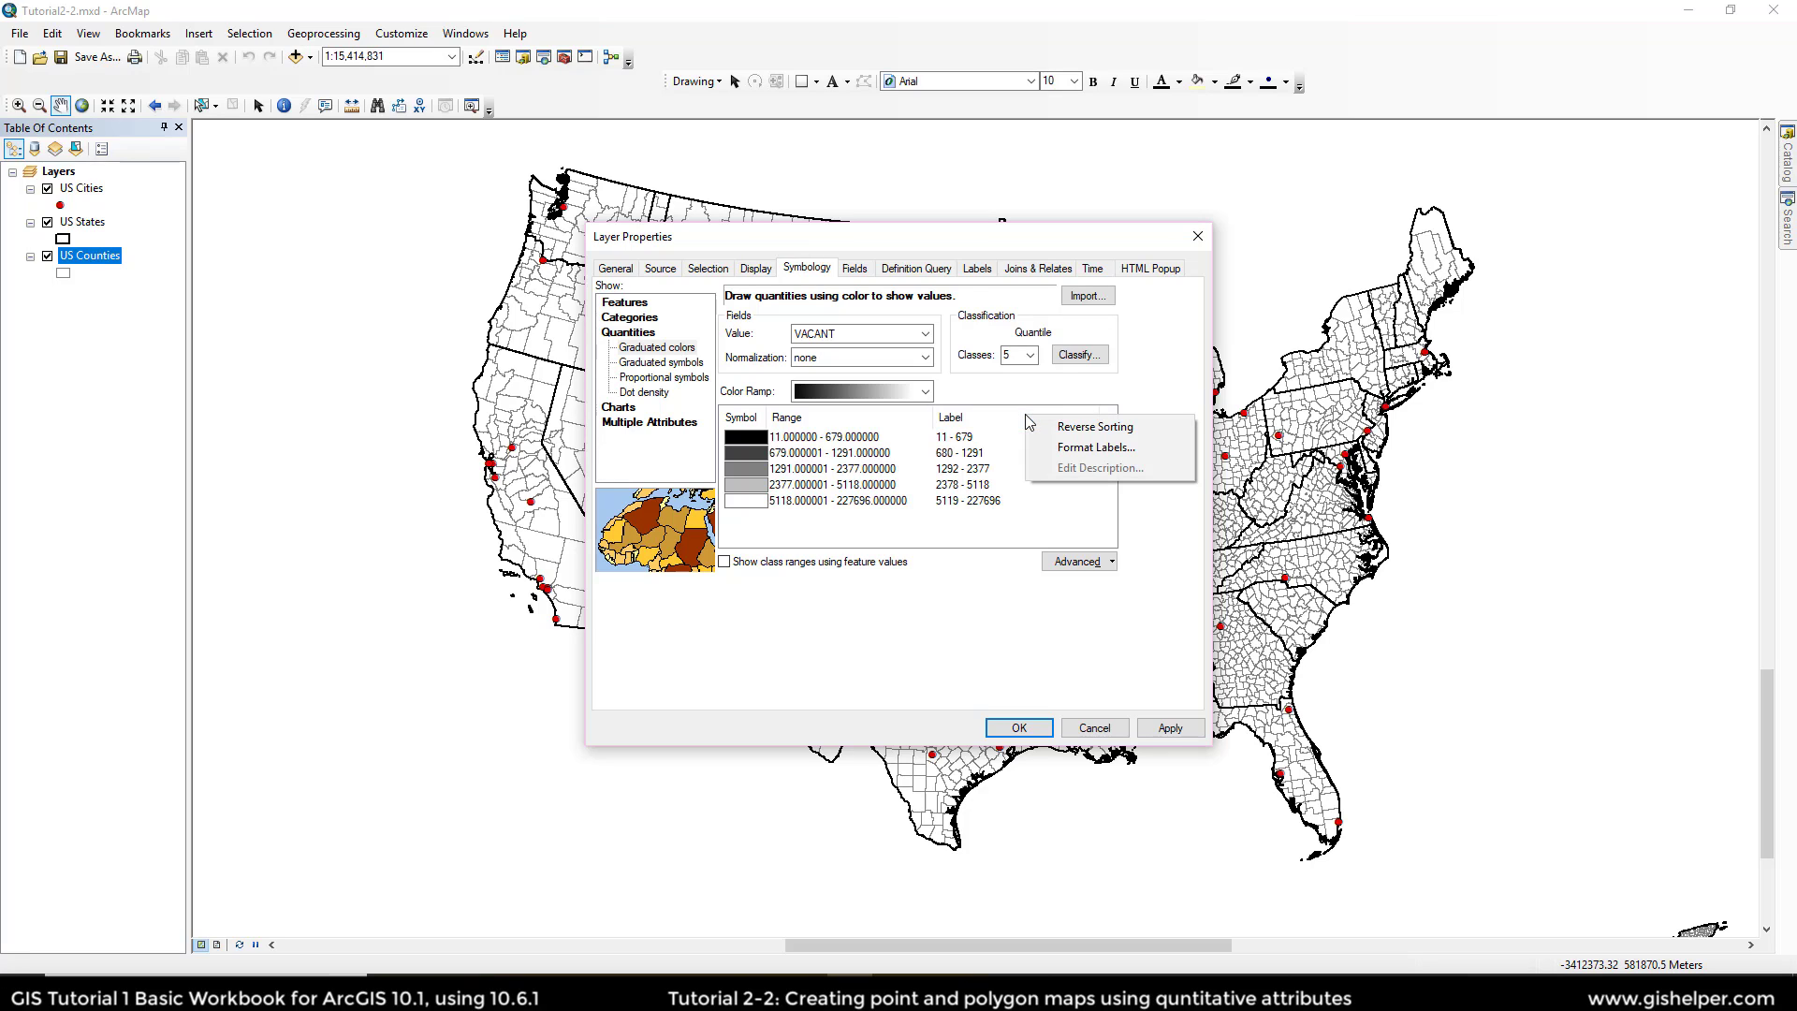
{"action": "left_click", "coordinate": [1050, 451]}
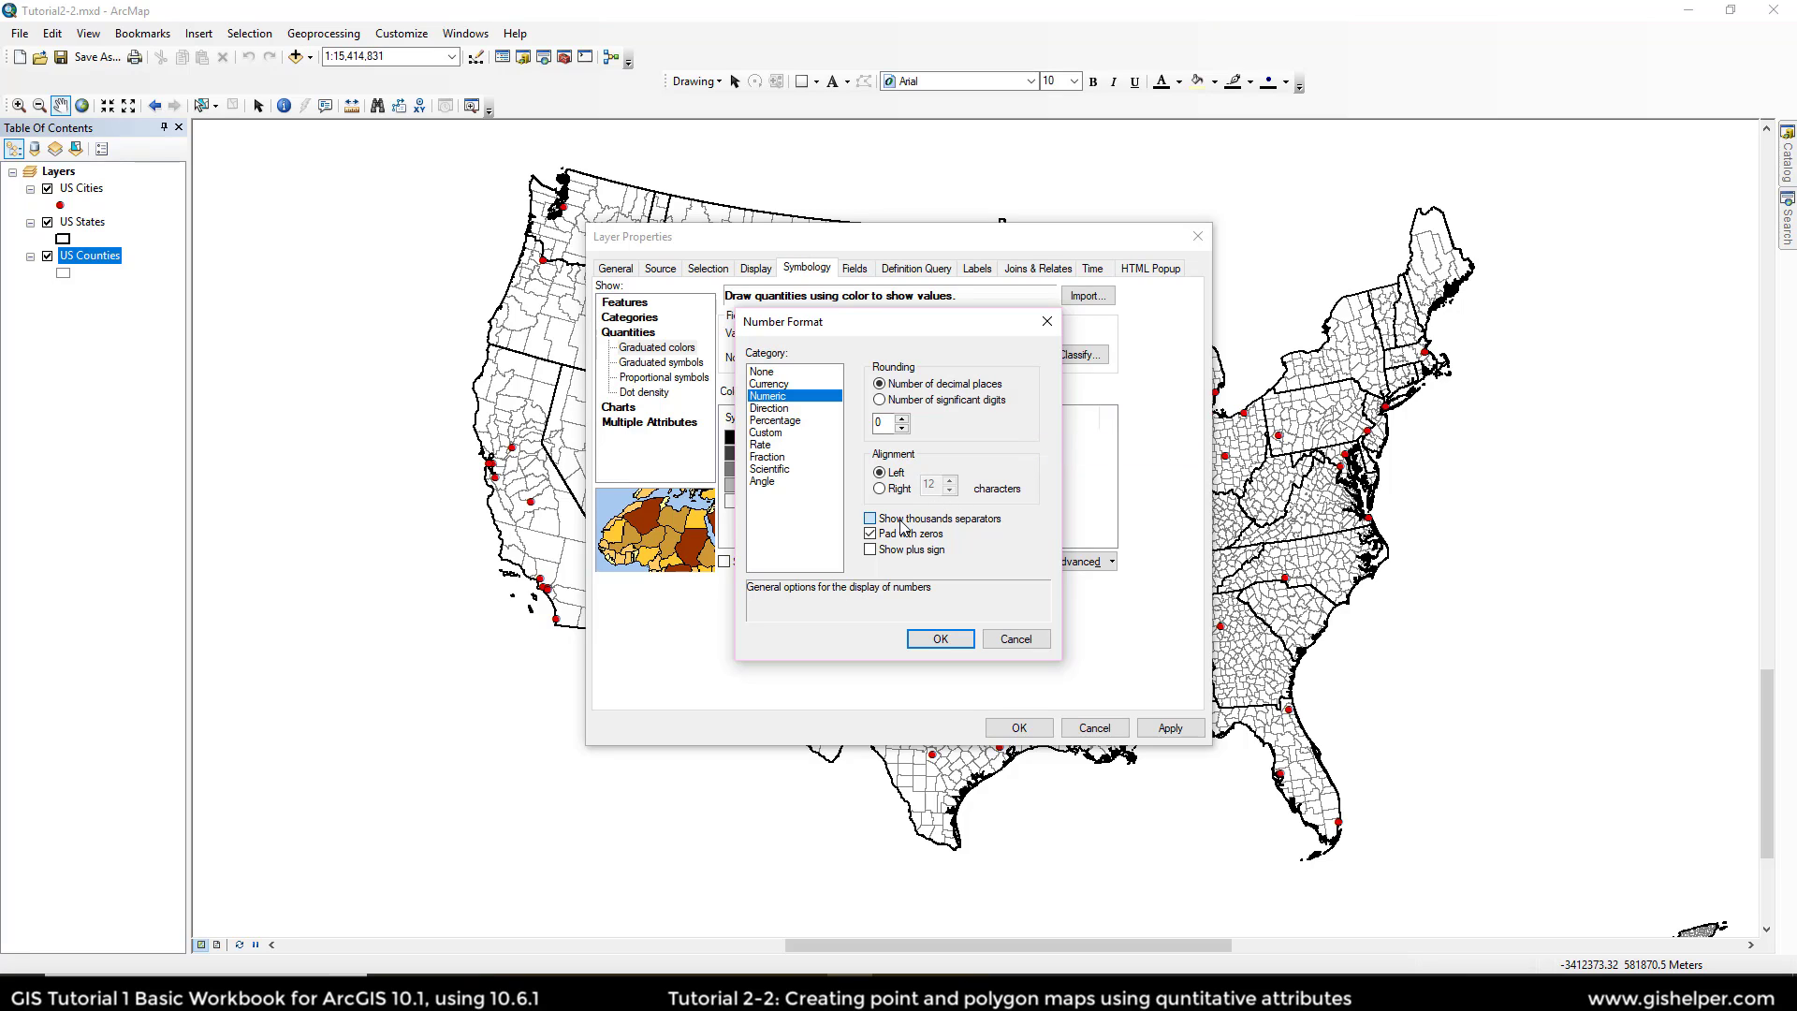
{"action": "left_click", "coordinate": [940, 640]}
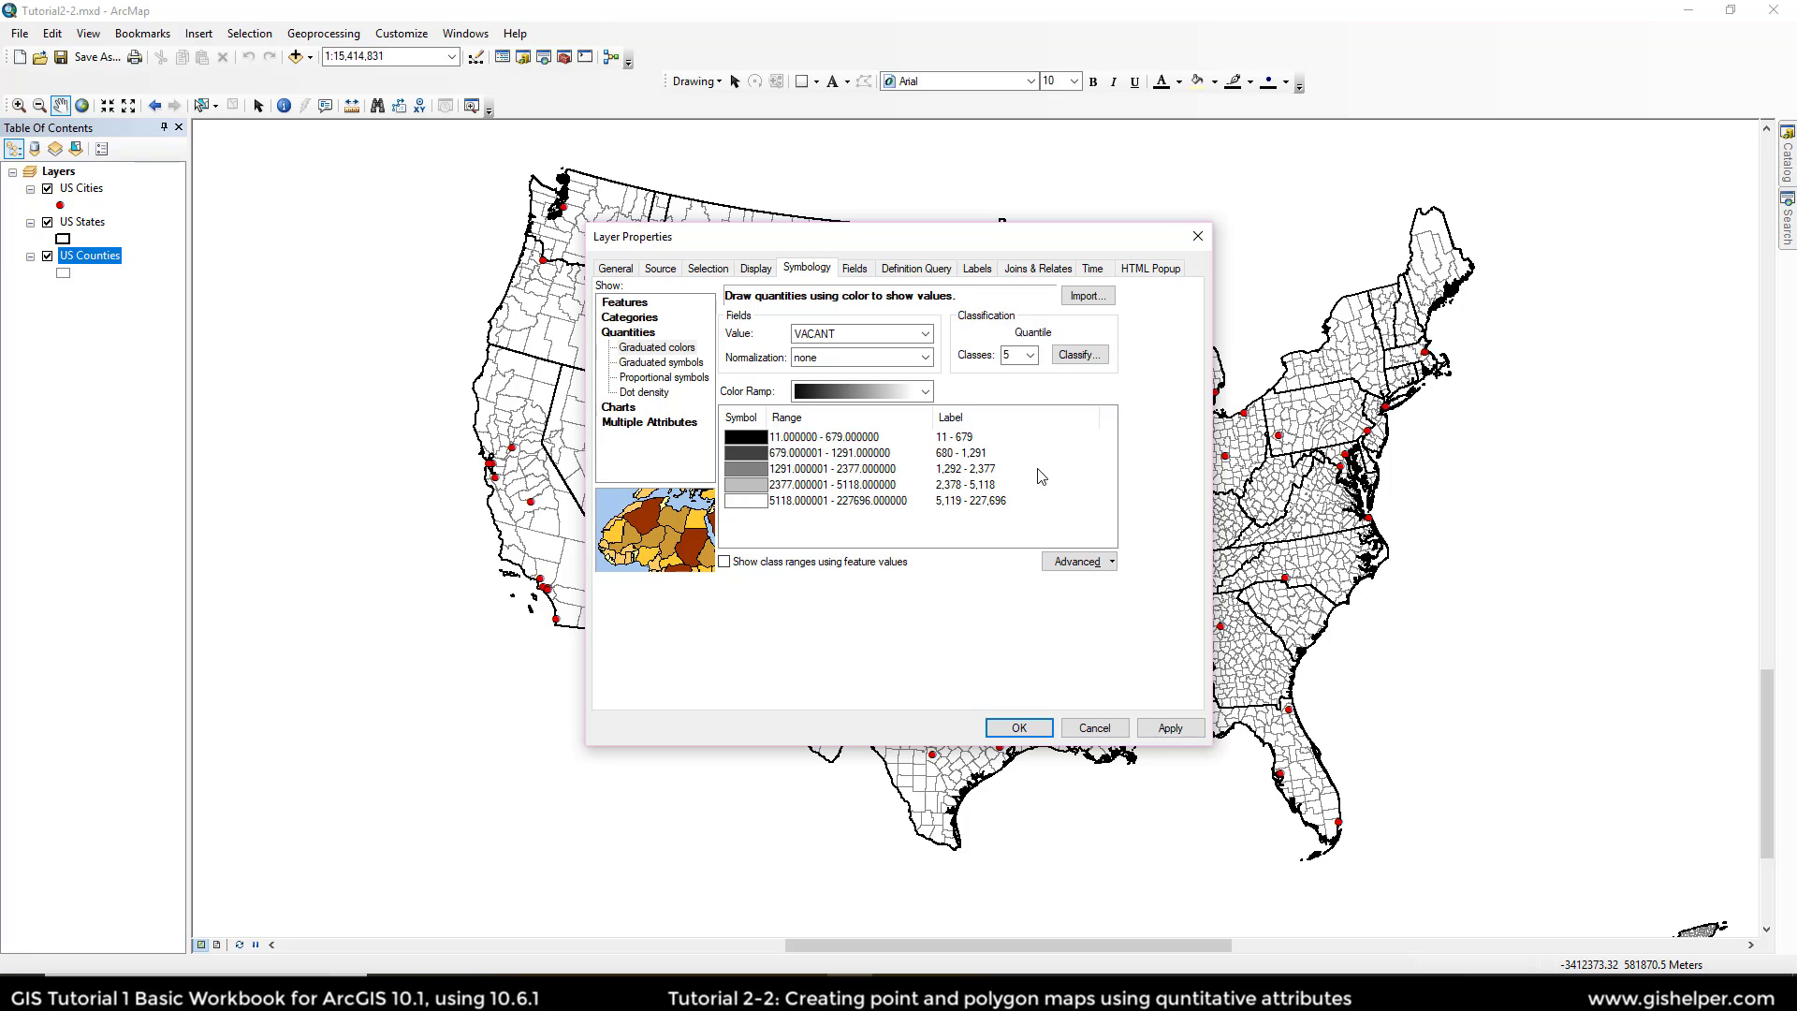
Step: Turn off Graphic View to choose the White to Black color ramp by name, and turn Graphic View back on
{"action": "left_click", "coordinate": [925, 391]}
{"action": "scroll", "coordinate": [889, 561], "scroll_direction": "down", "scroll_amount": 10}
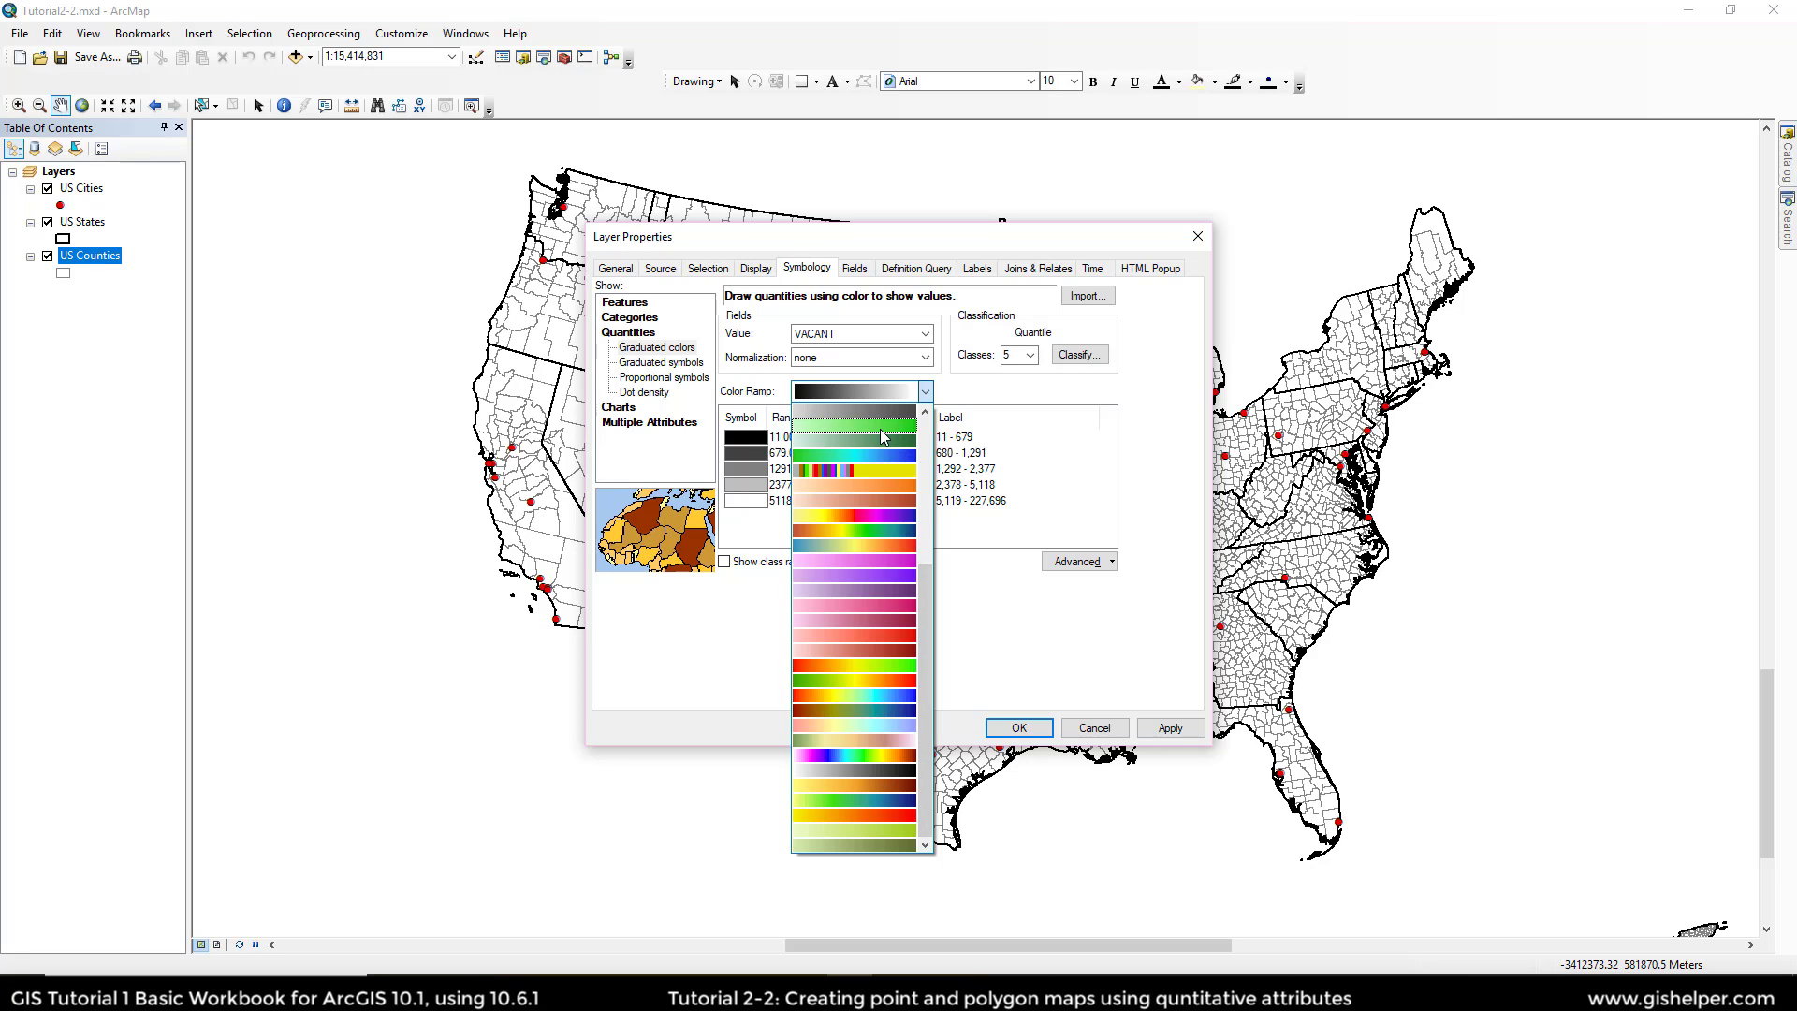
{"action": "left_click", "coordinate": [1030, 393]}
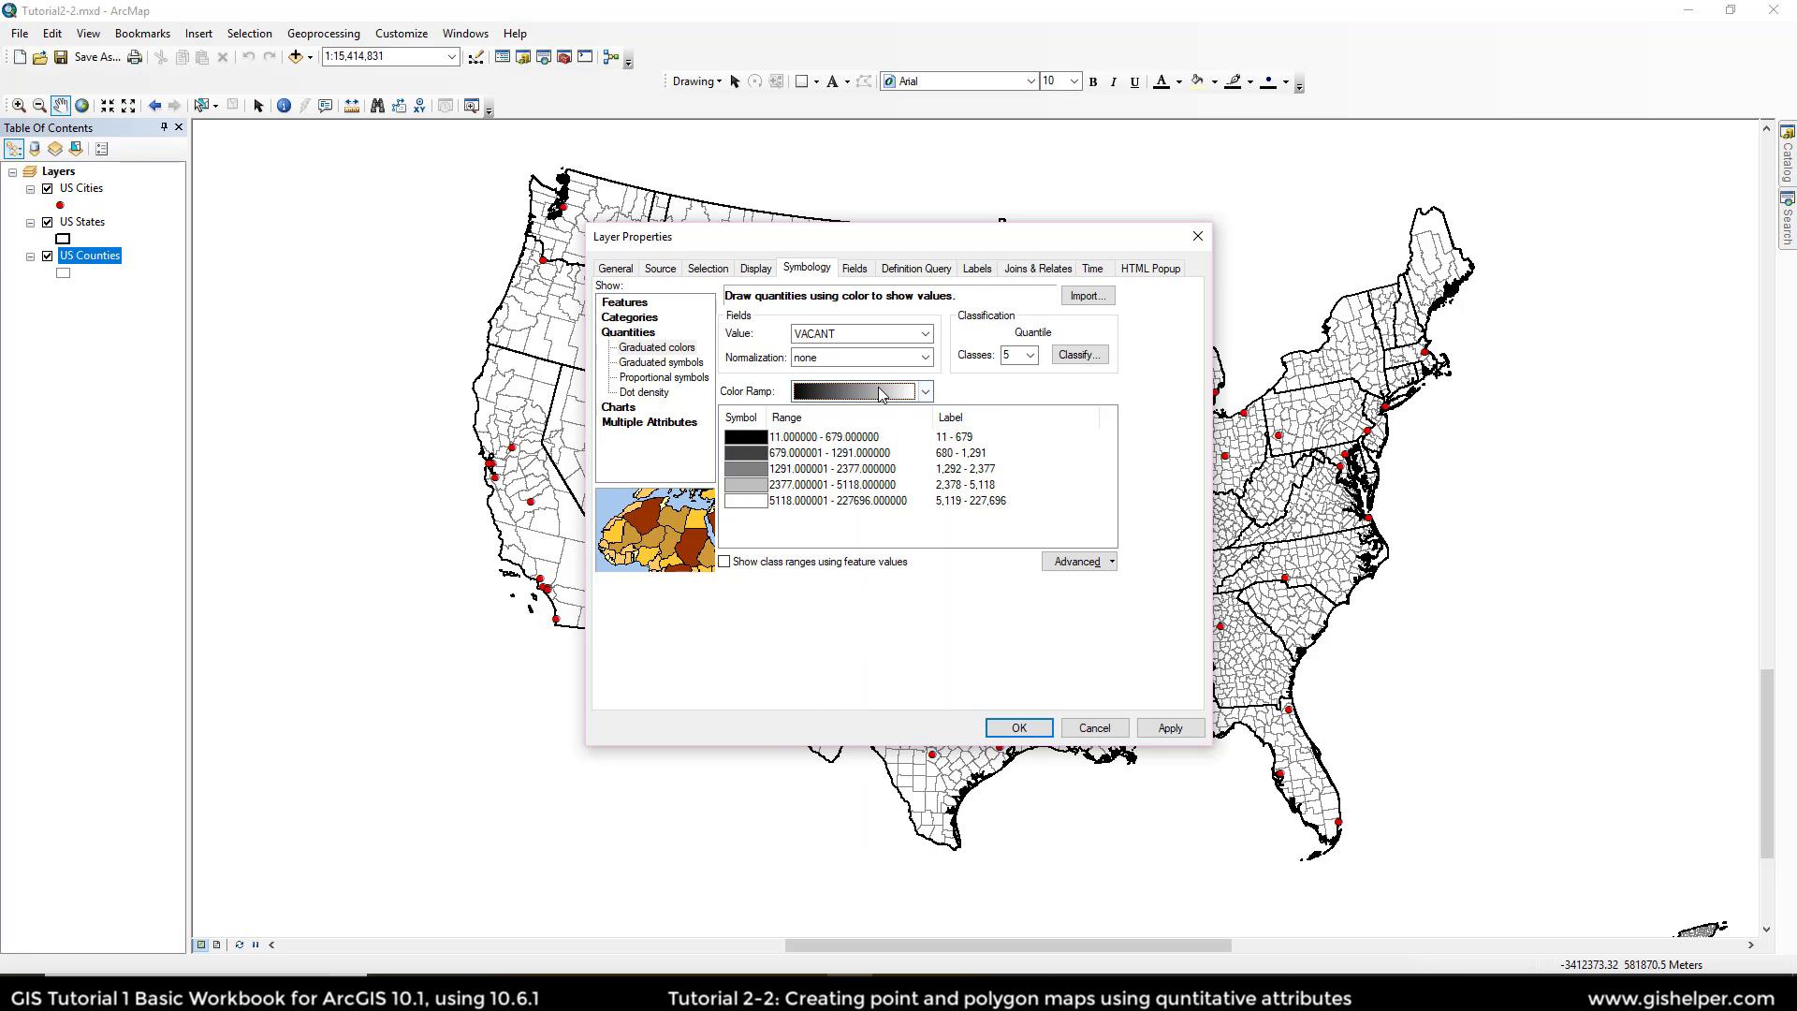
{"action": "right_click", "coordinate": [873, 392]}
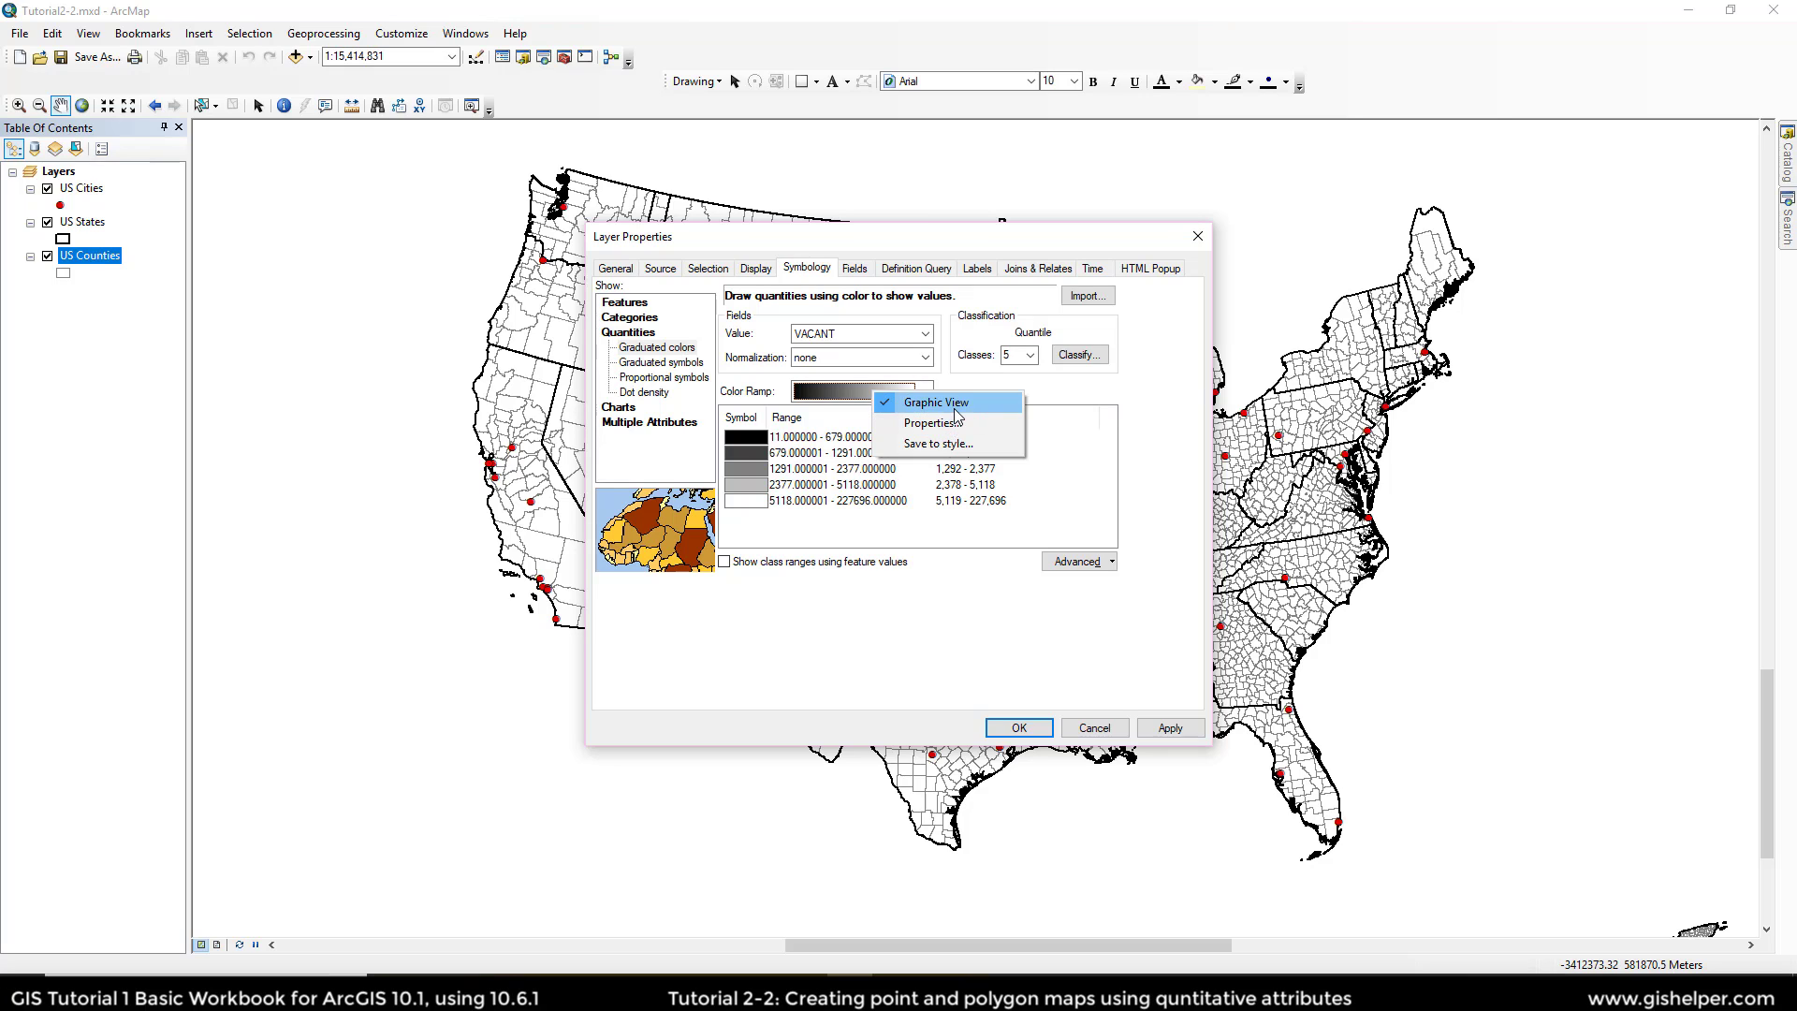
{"action": "left_click", "coordinate": [936, 402]}
{"action": "left_click", "coordinate": [925, 391]}
{"action": "scroll", "coordinate": [836, 568], "scroll_direction": "down", "scroll_amount": 4}
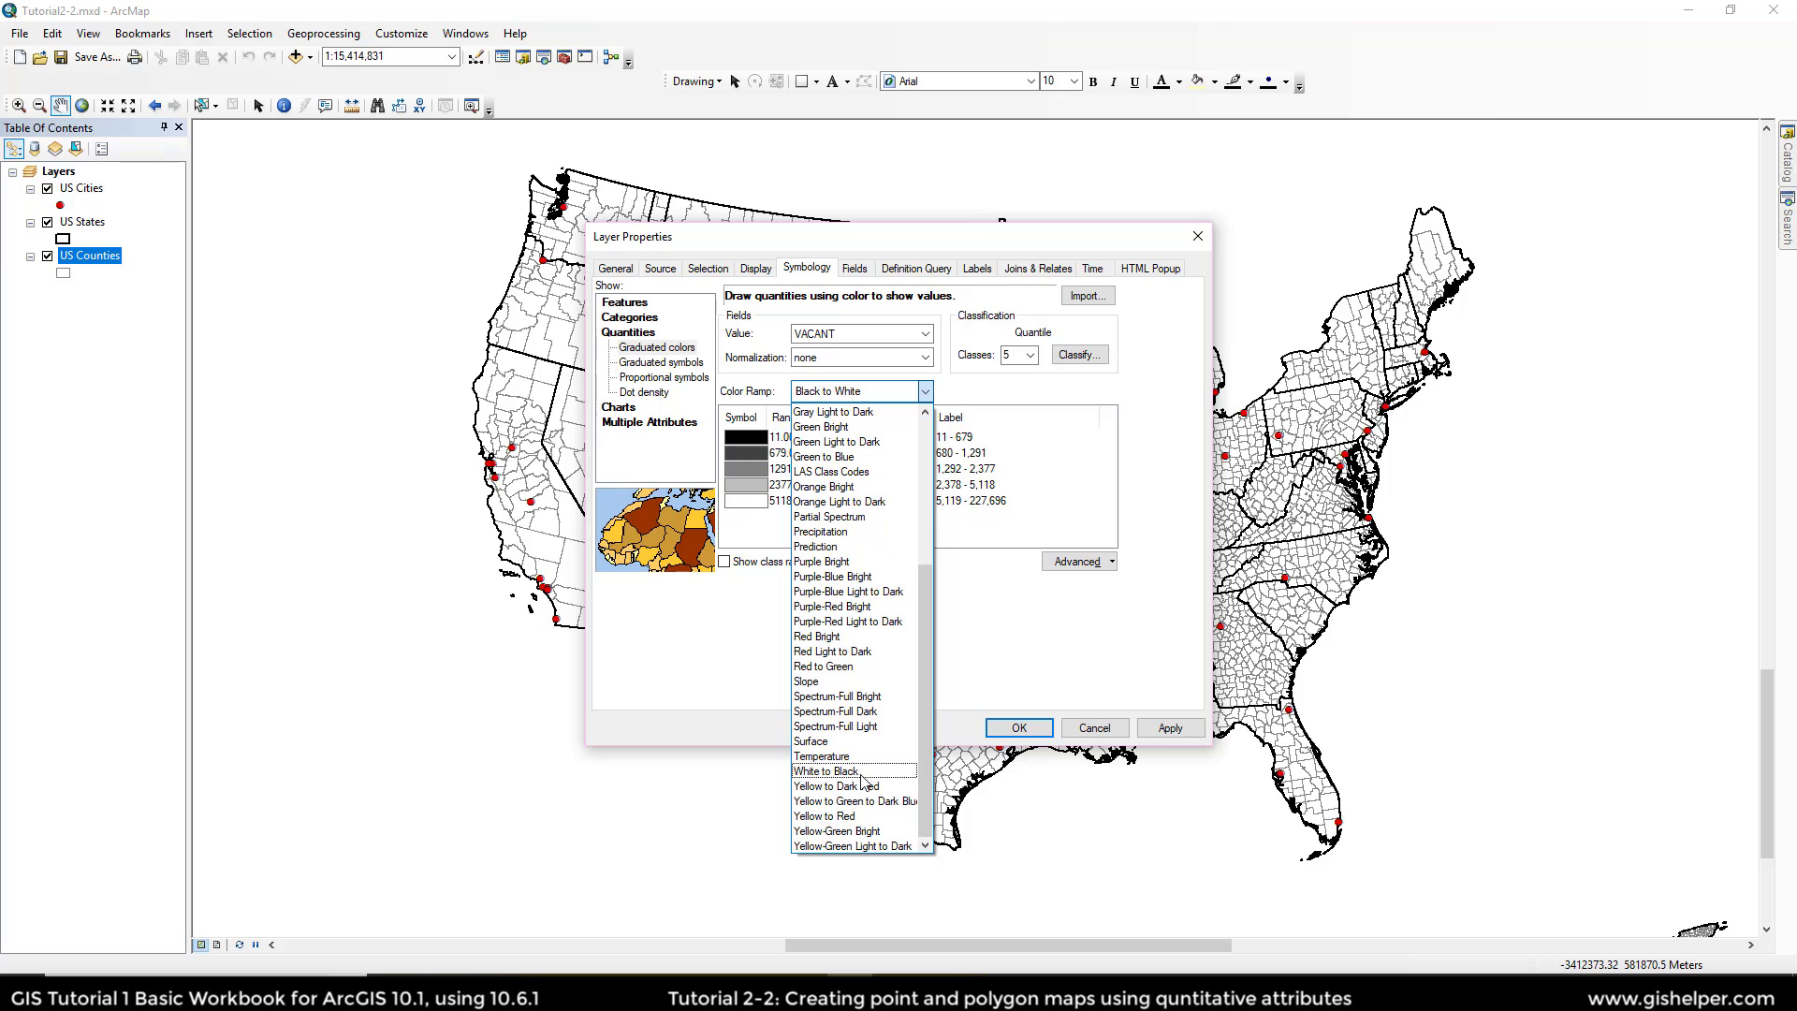
{"action": "scroll", "coordinate": [869, 777], "scroll_direction": "up", "scroll_amount": 5}
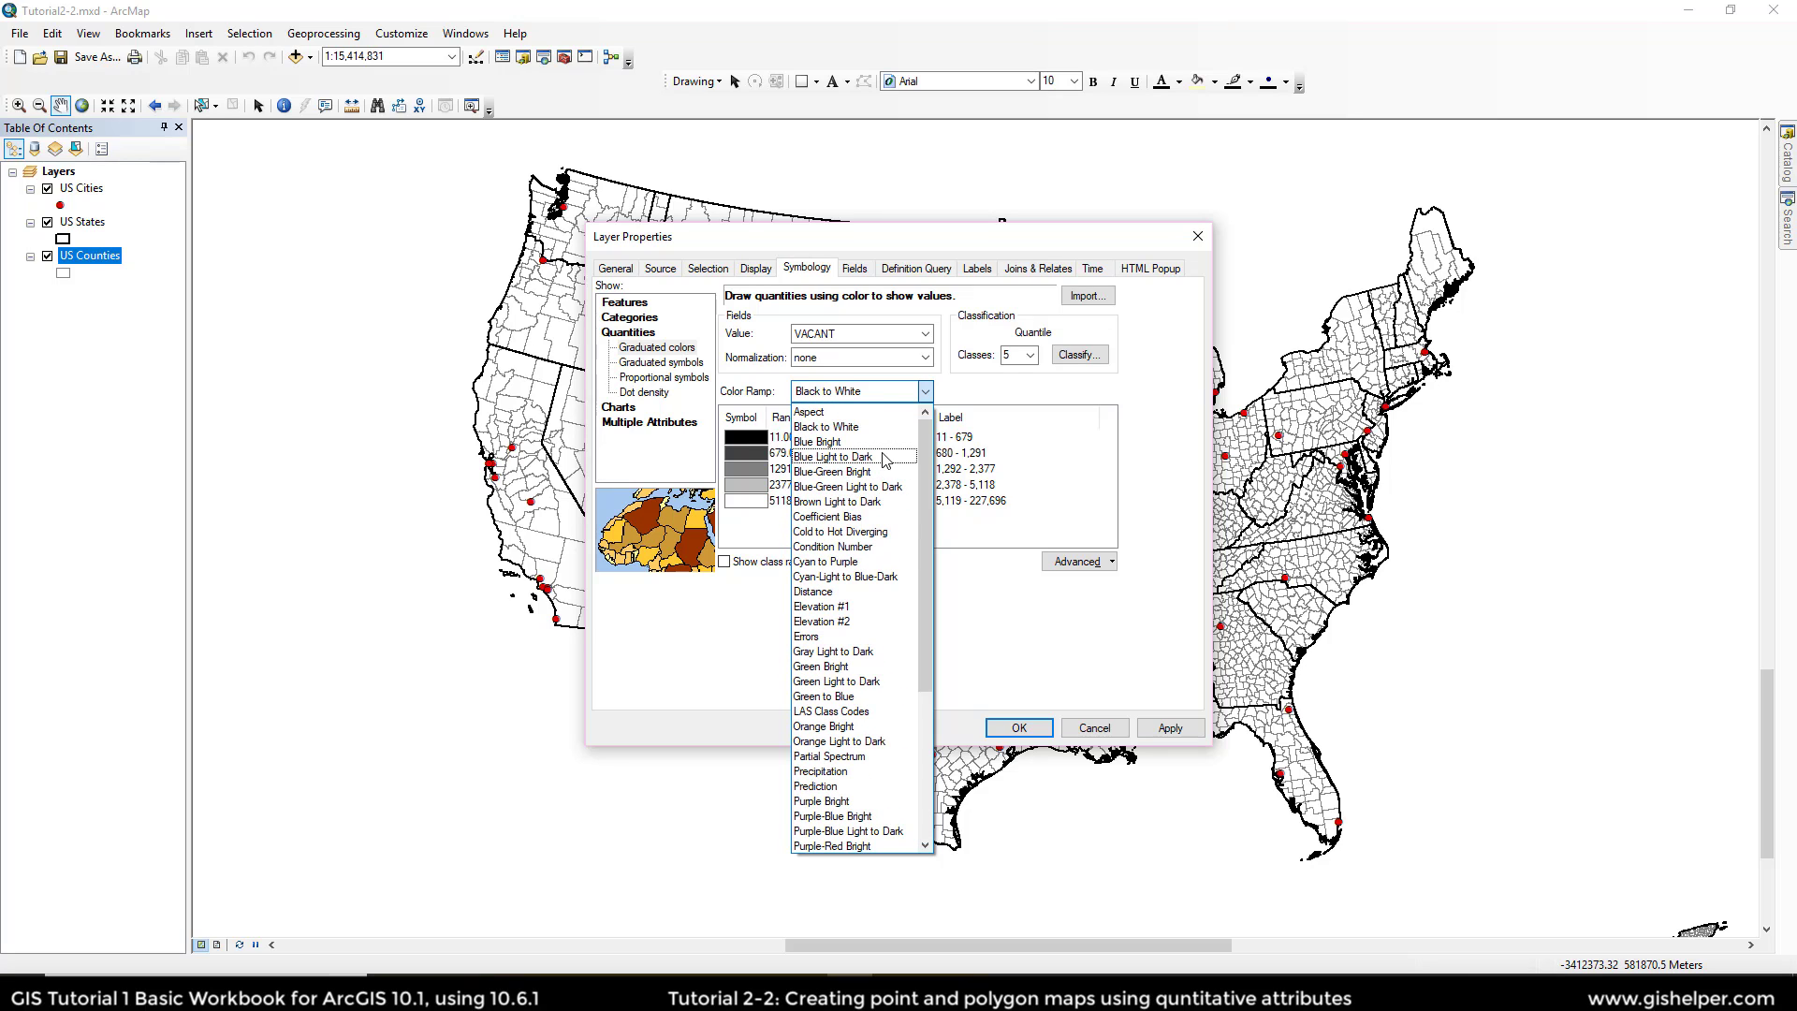
{"action": "scroll", "coordinate": [883, 458], "scroll_direction": "down", "scroll_amount": 5}
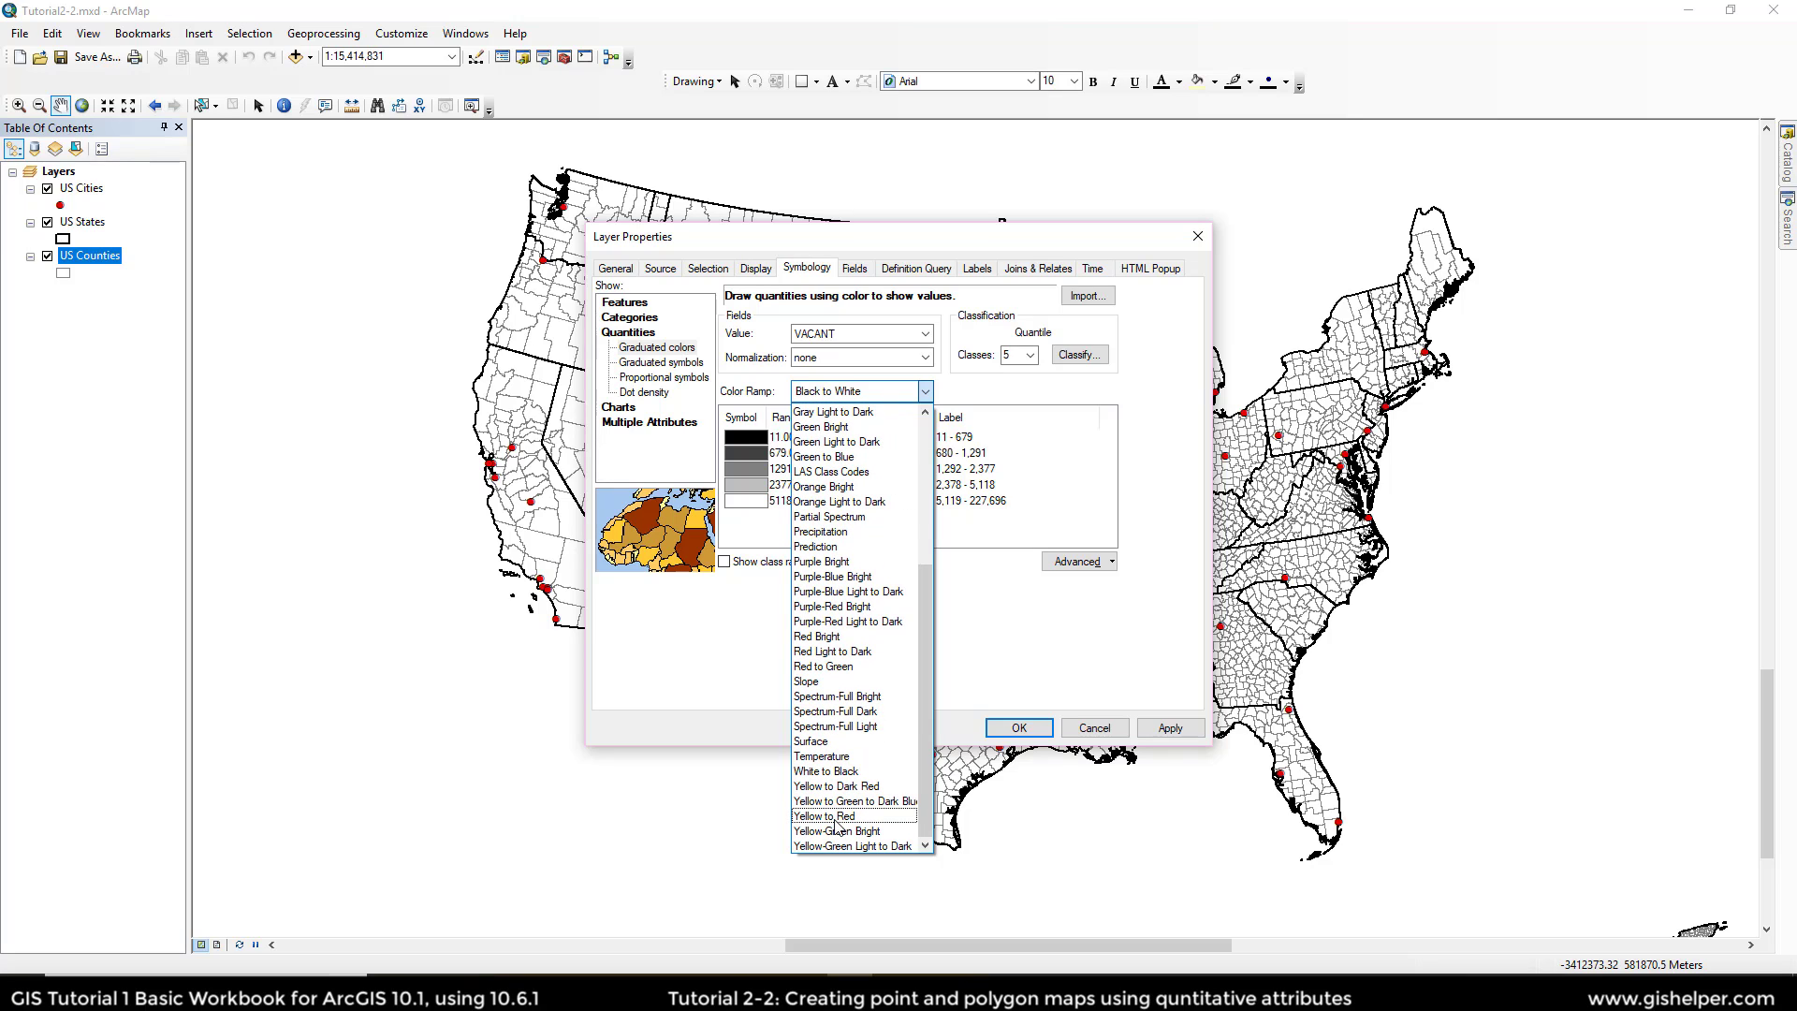
{"action": "left_click", "coordinate": [824, 771]}
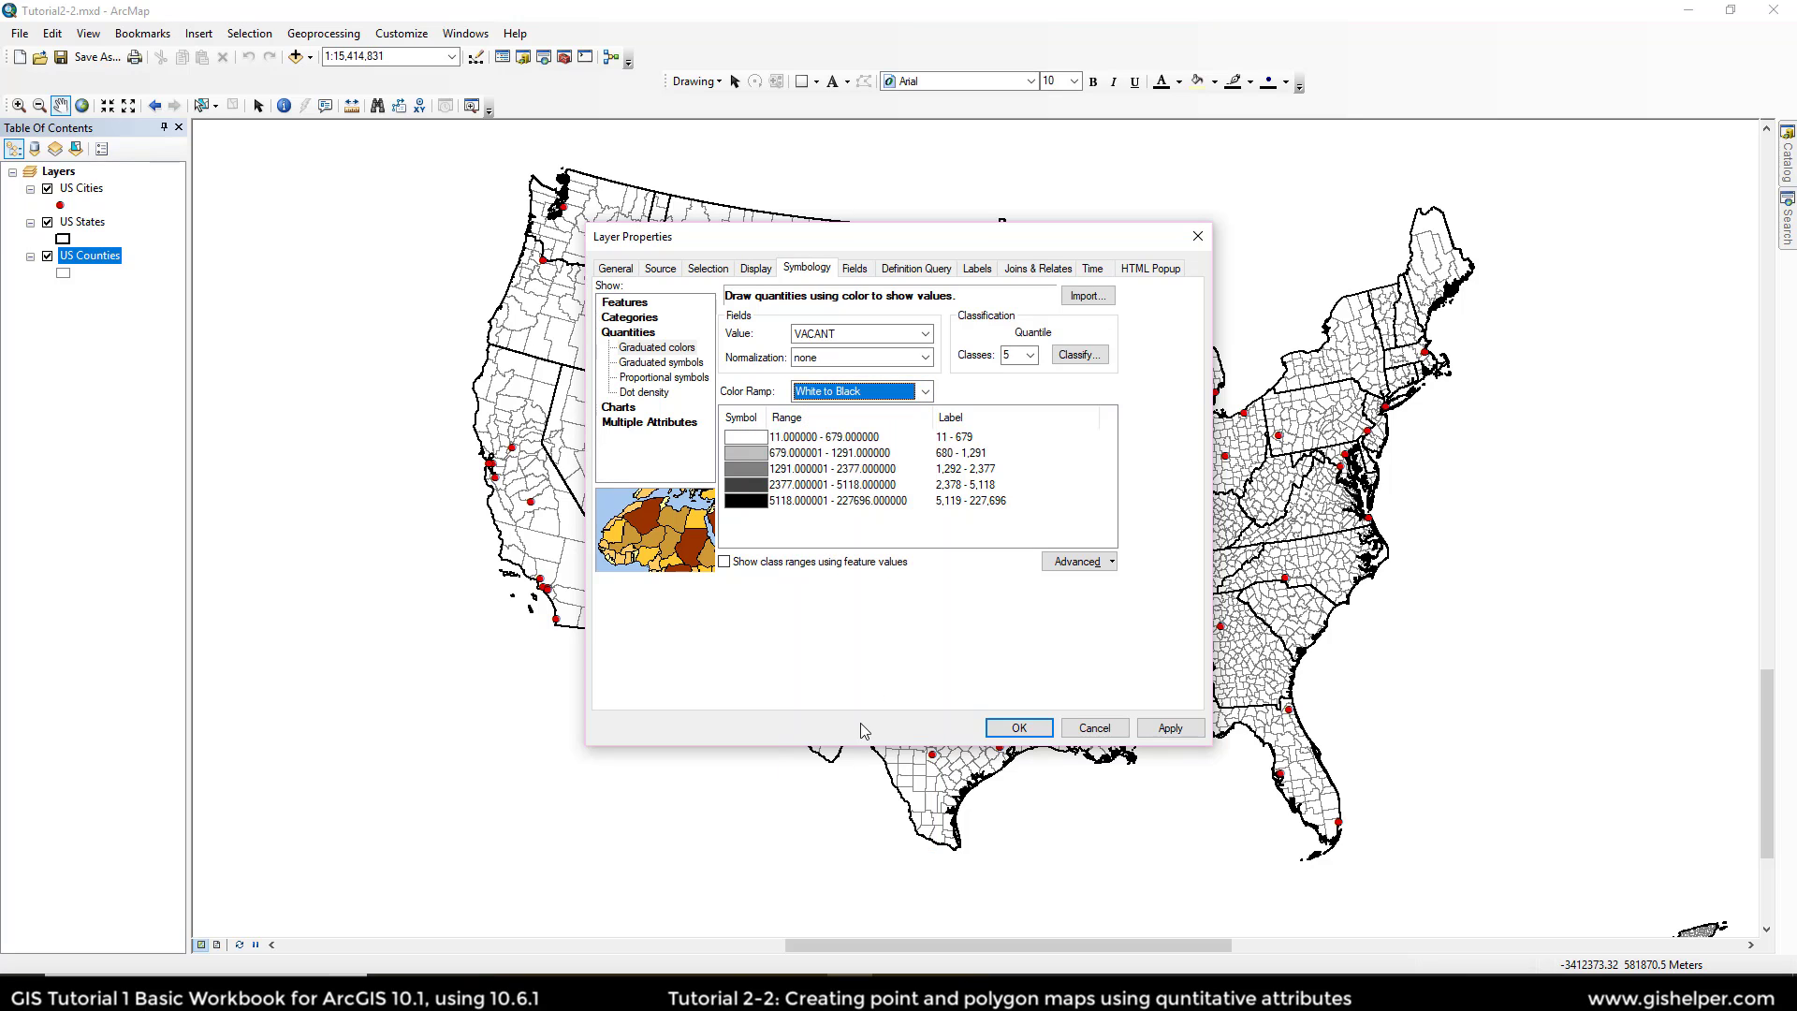
{"action": "right_click", "coordinate": [915, 395]}
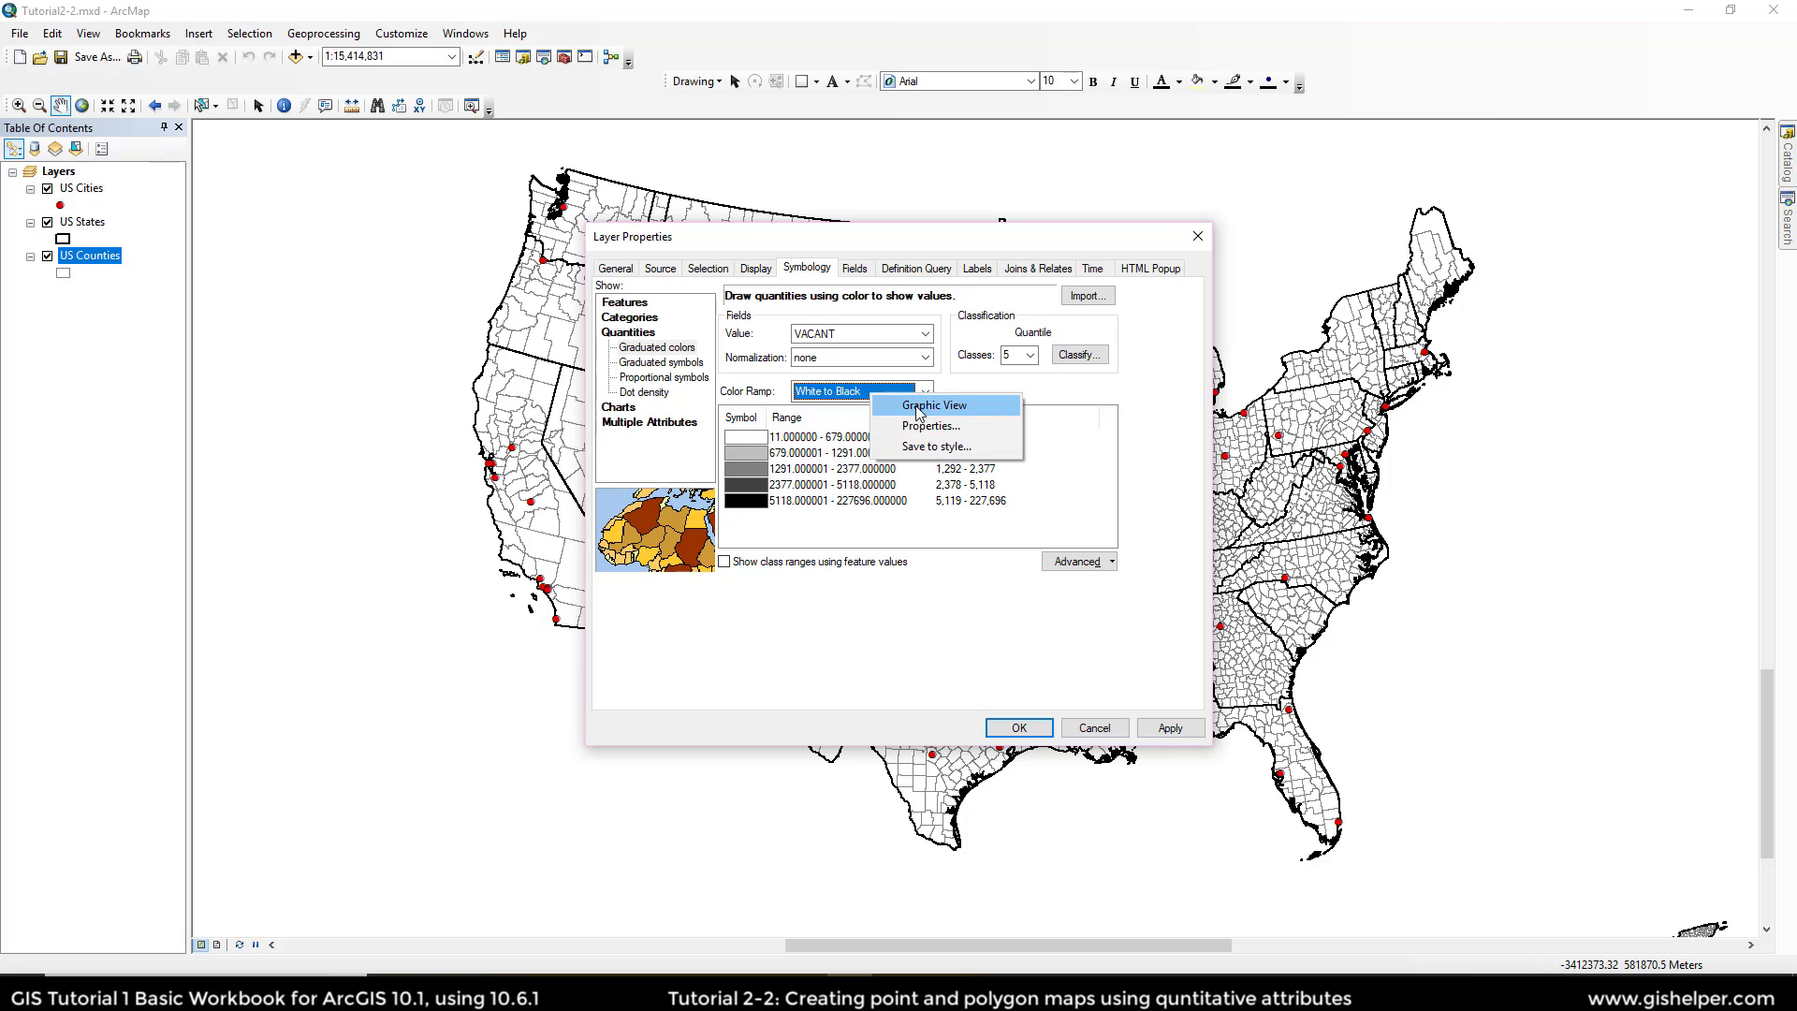
{"action": "left_click", "coordinate": [917, 408]}
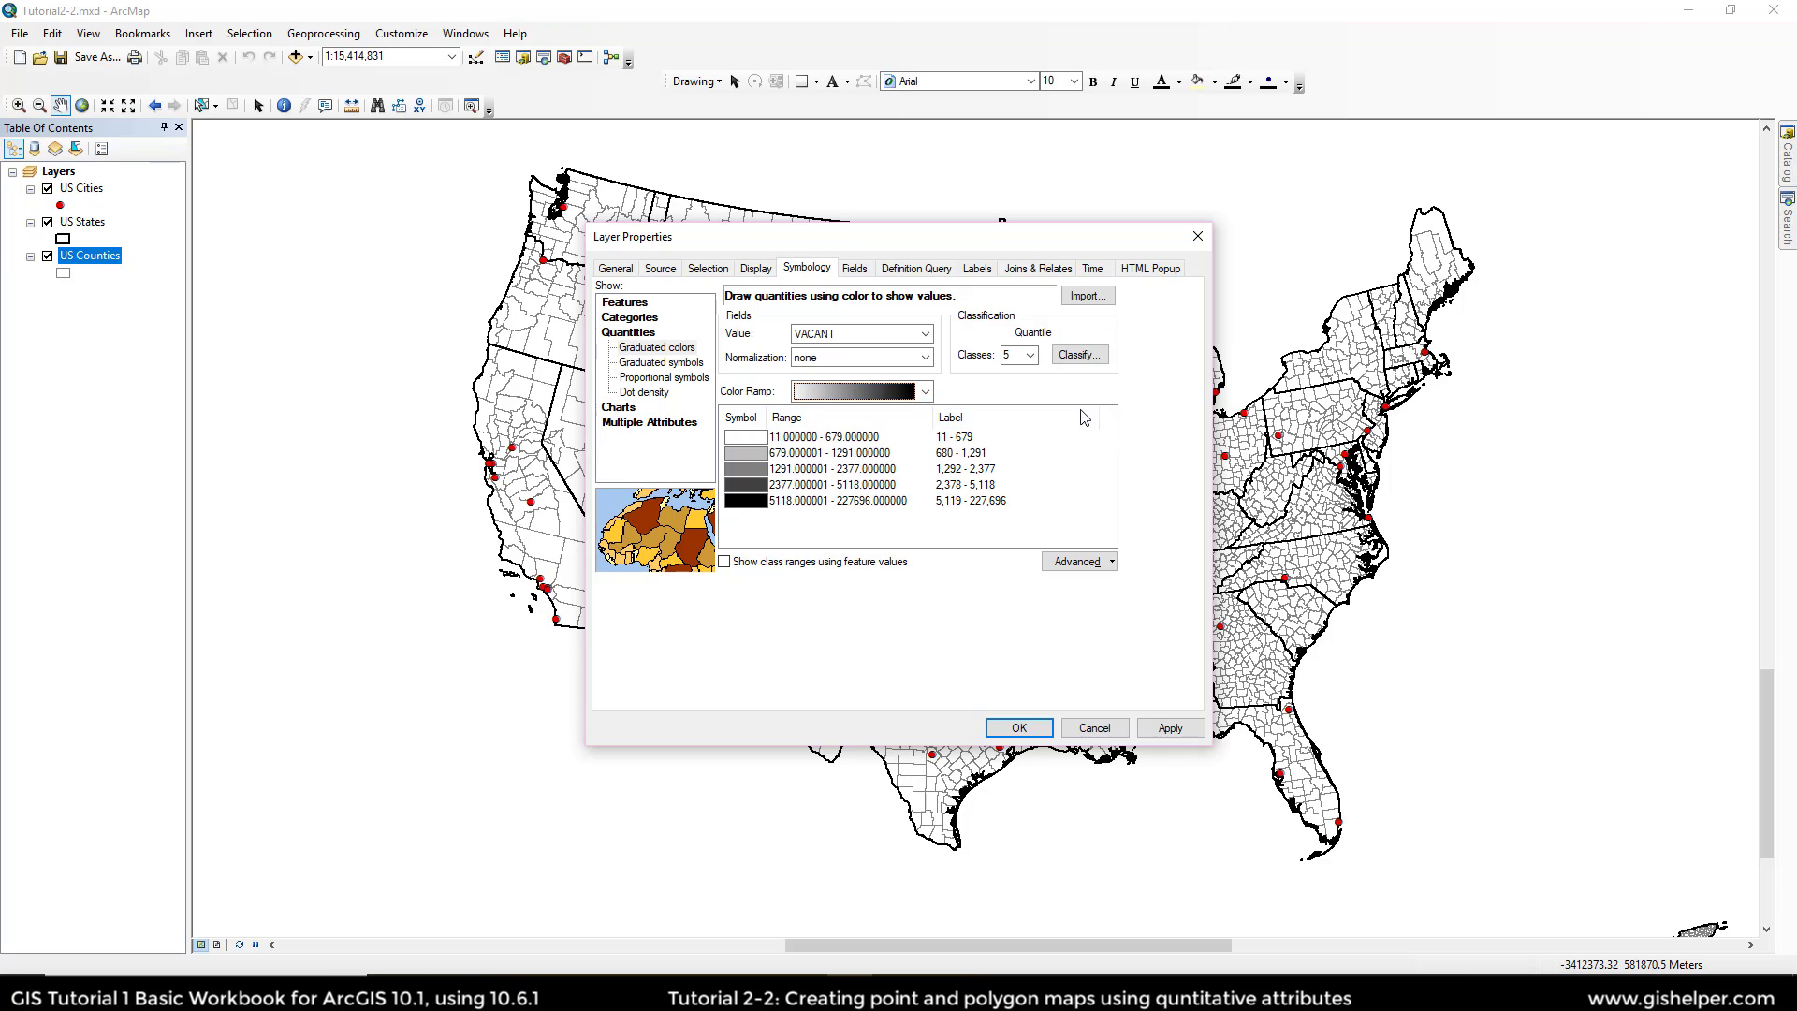
Step: Set the color ramp back to black-to-white and flip the symbols so the highest VACANT range gets the darkest color
{"action": "left_click", "coordinate": [924, 393]}
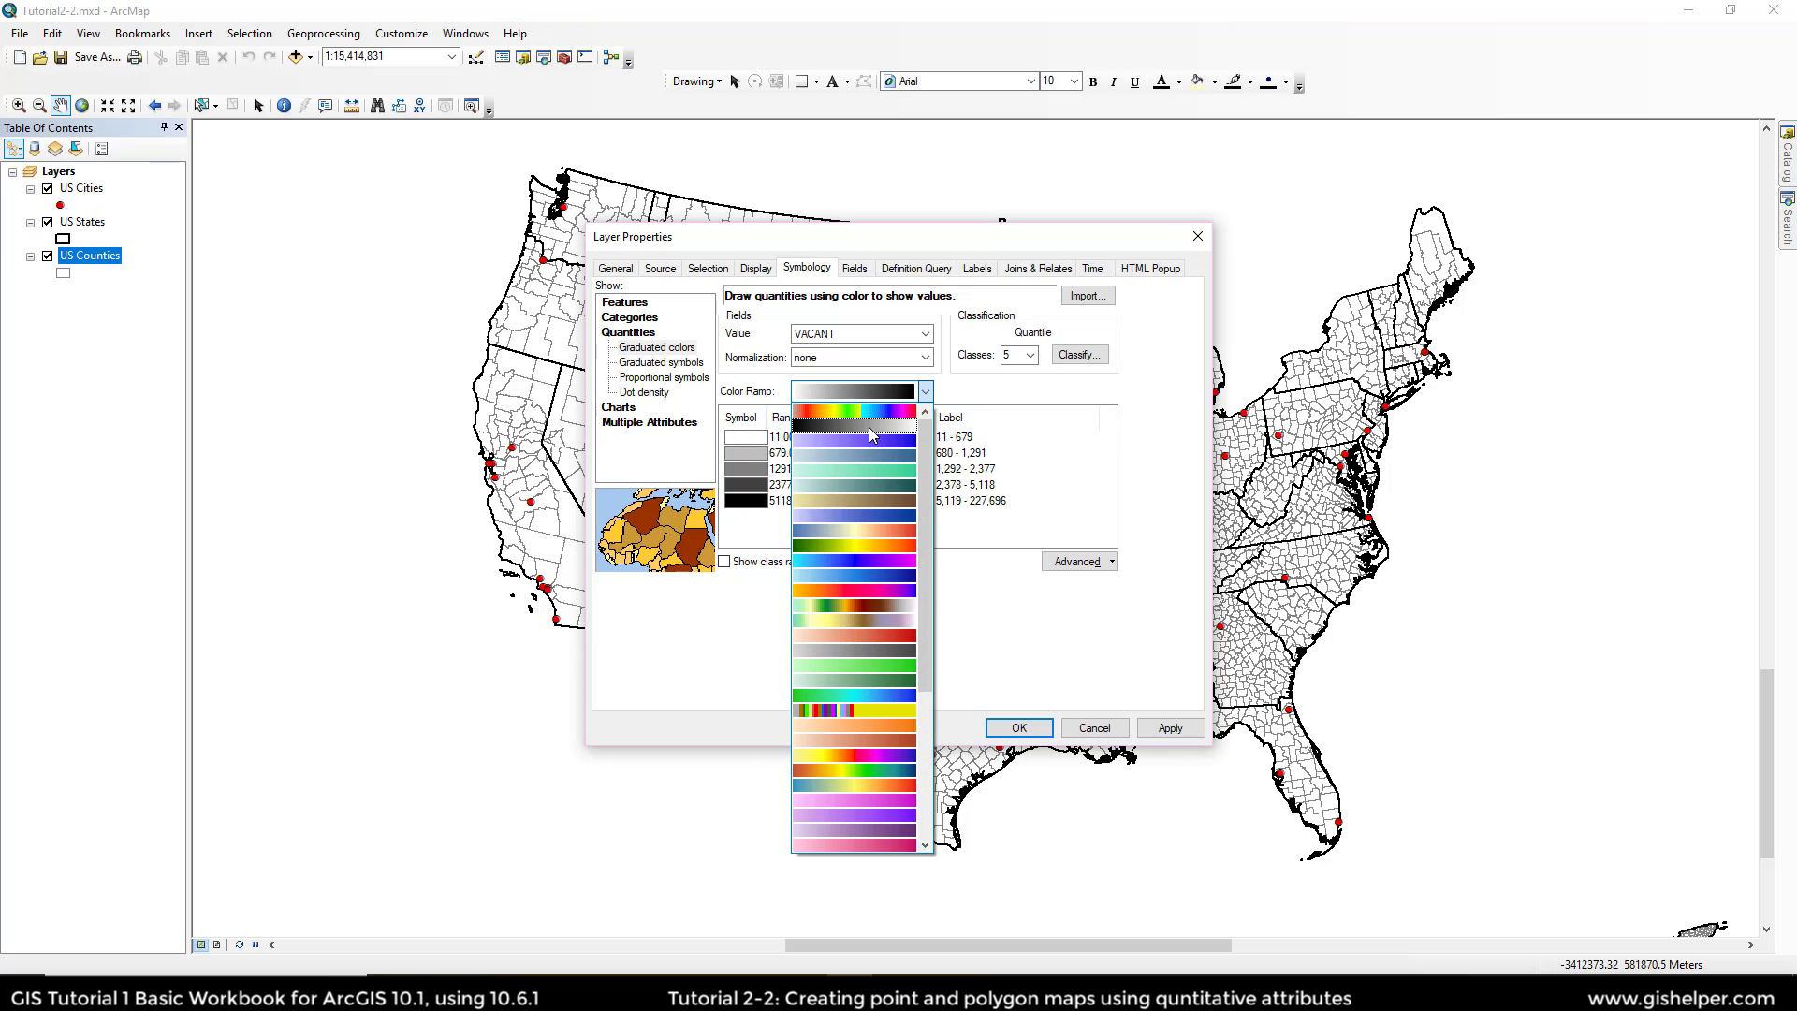
{"action": "left_click", "coordinate": [871, 426]}
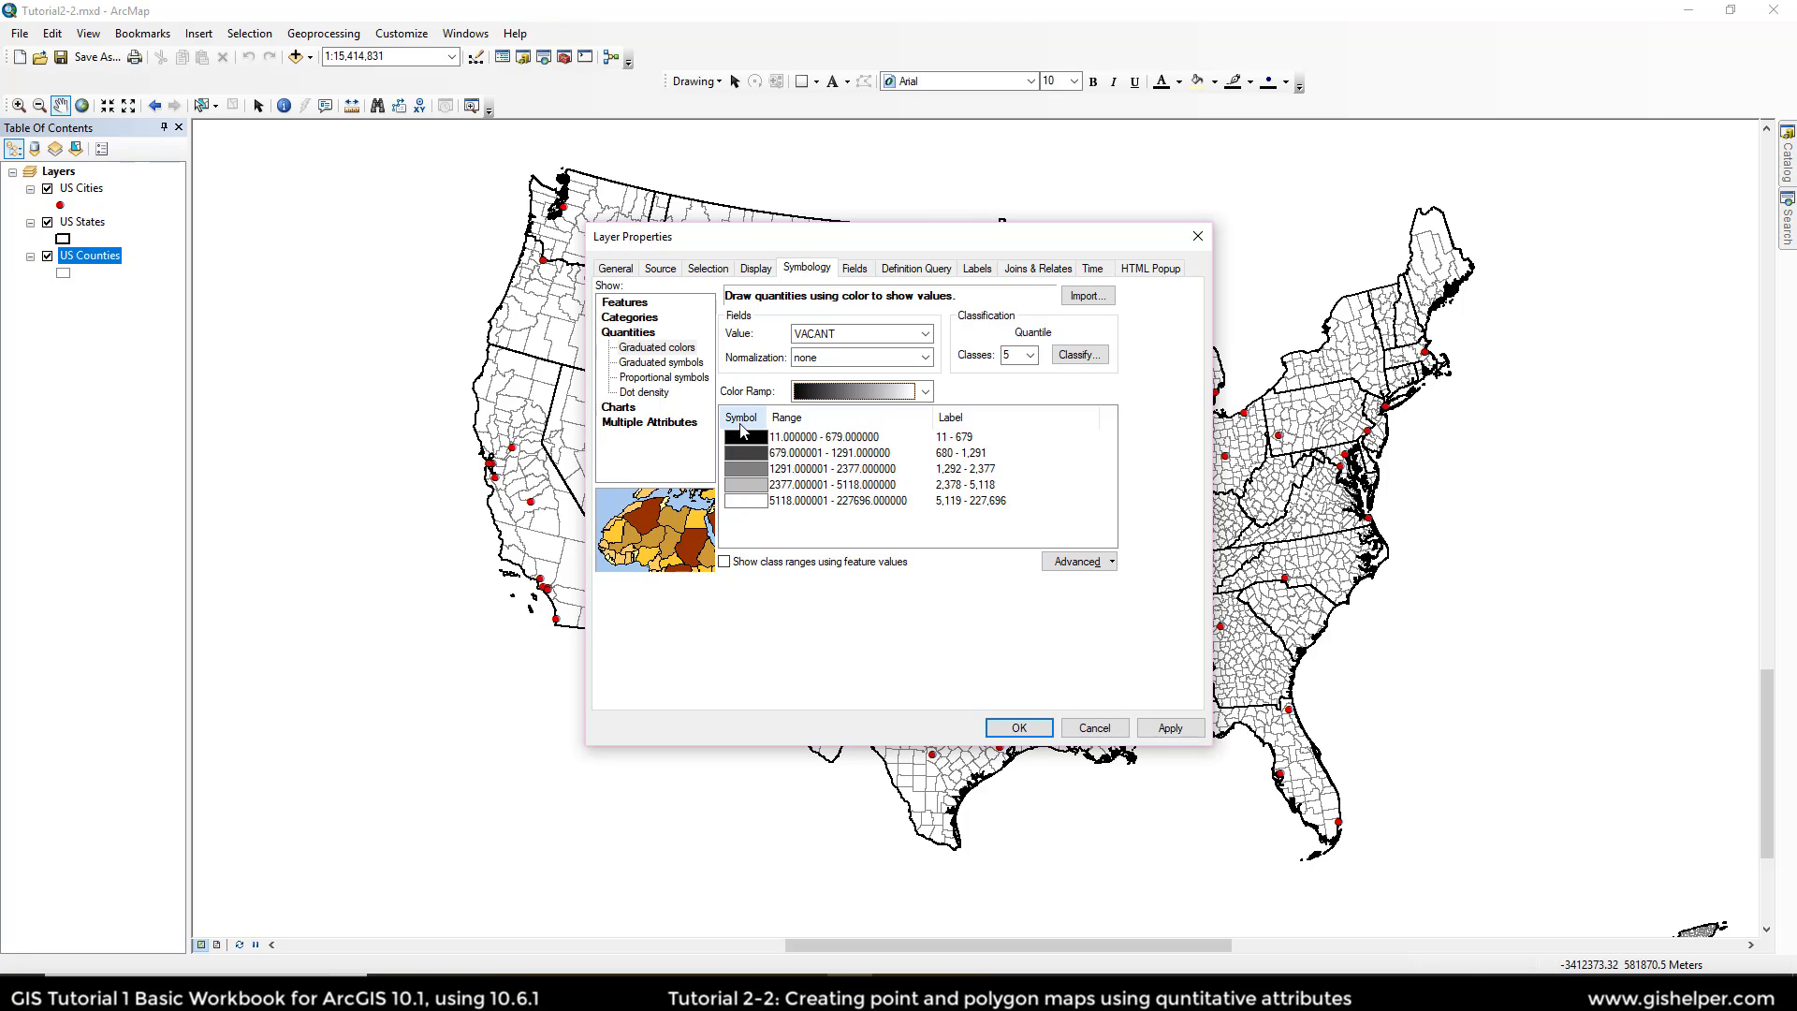
{"action": "right_click", "coordinate": [741, 429]}
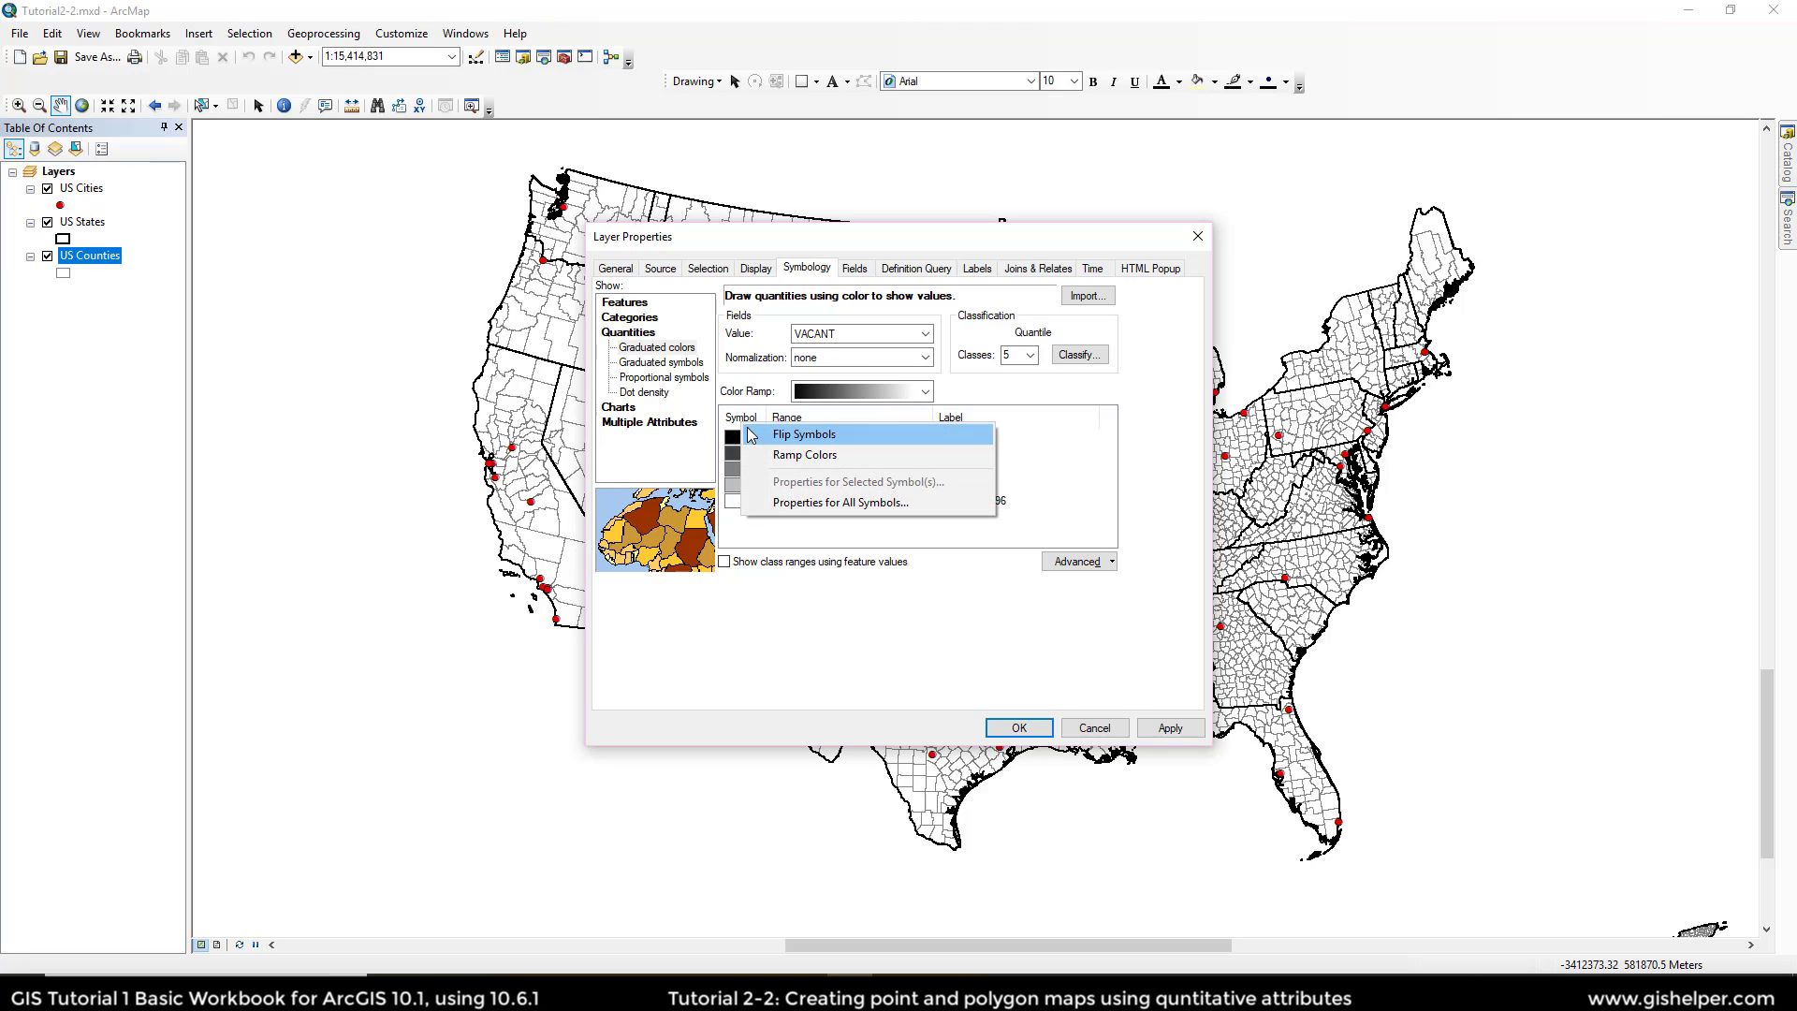
{"action": "left_click", "coordinate": [783, 436]}
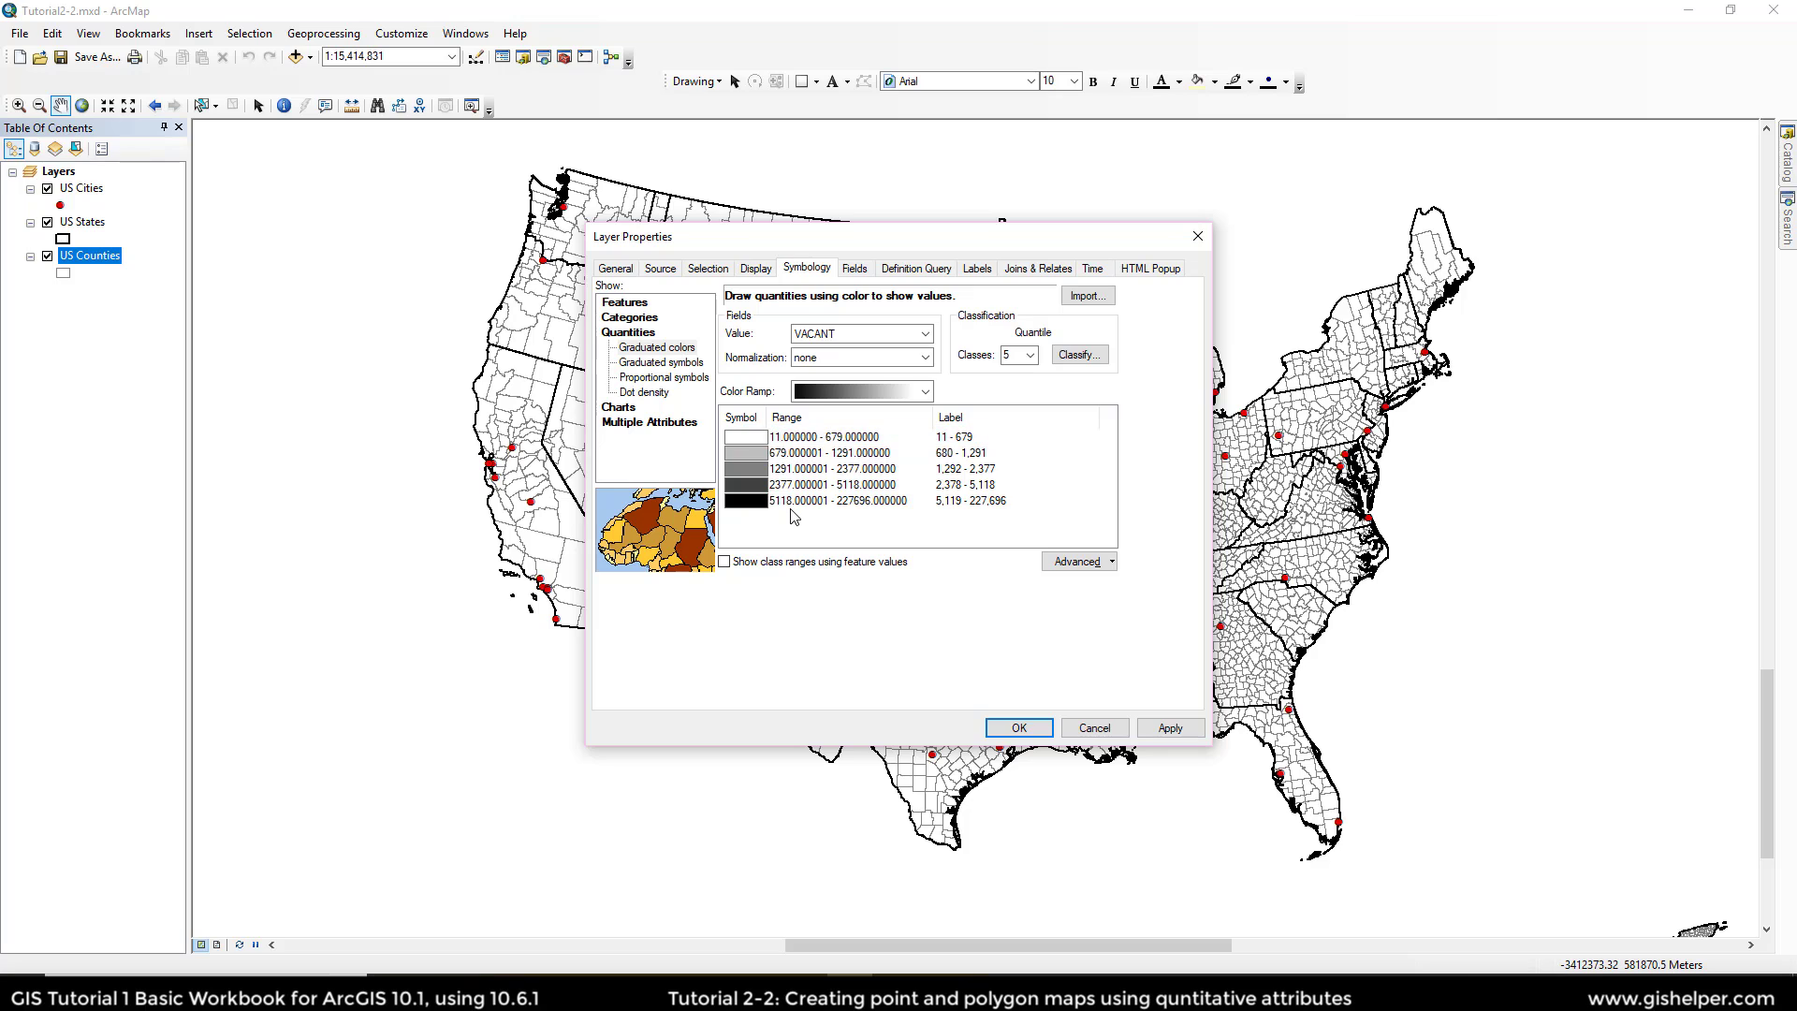
Step: Set the VACANT color ramp to white-to-black, flip the symbols so the highest range is darkest, and apply the symbology
{"action": "left_click", "coordinate": [875, 387]}
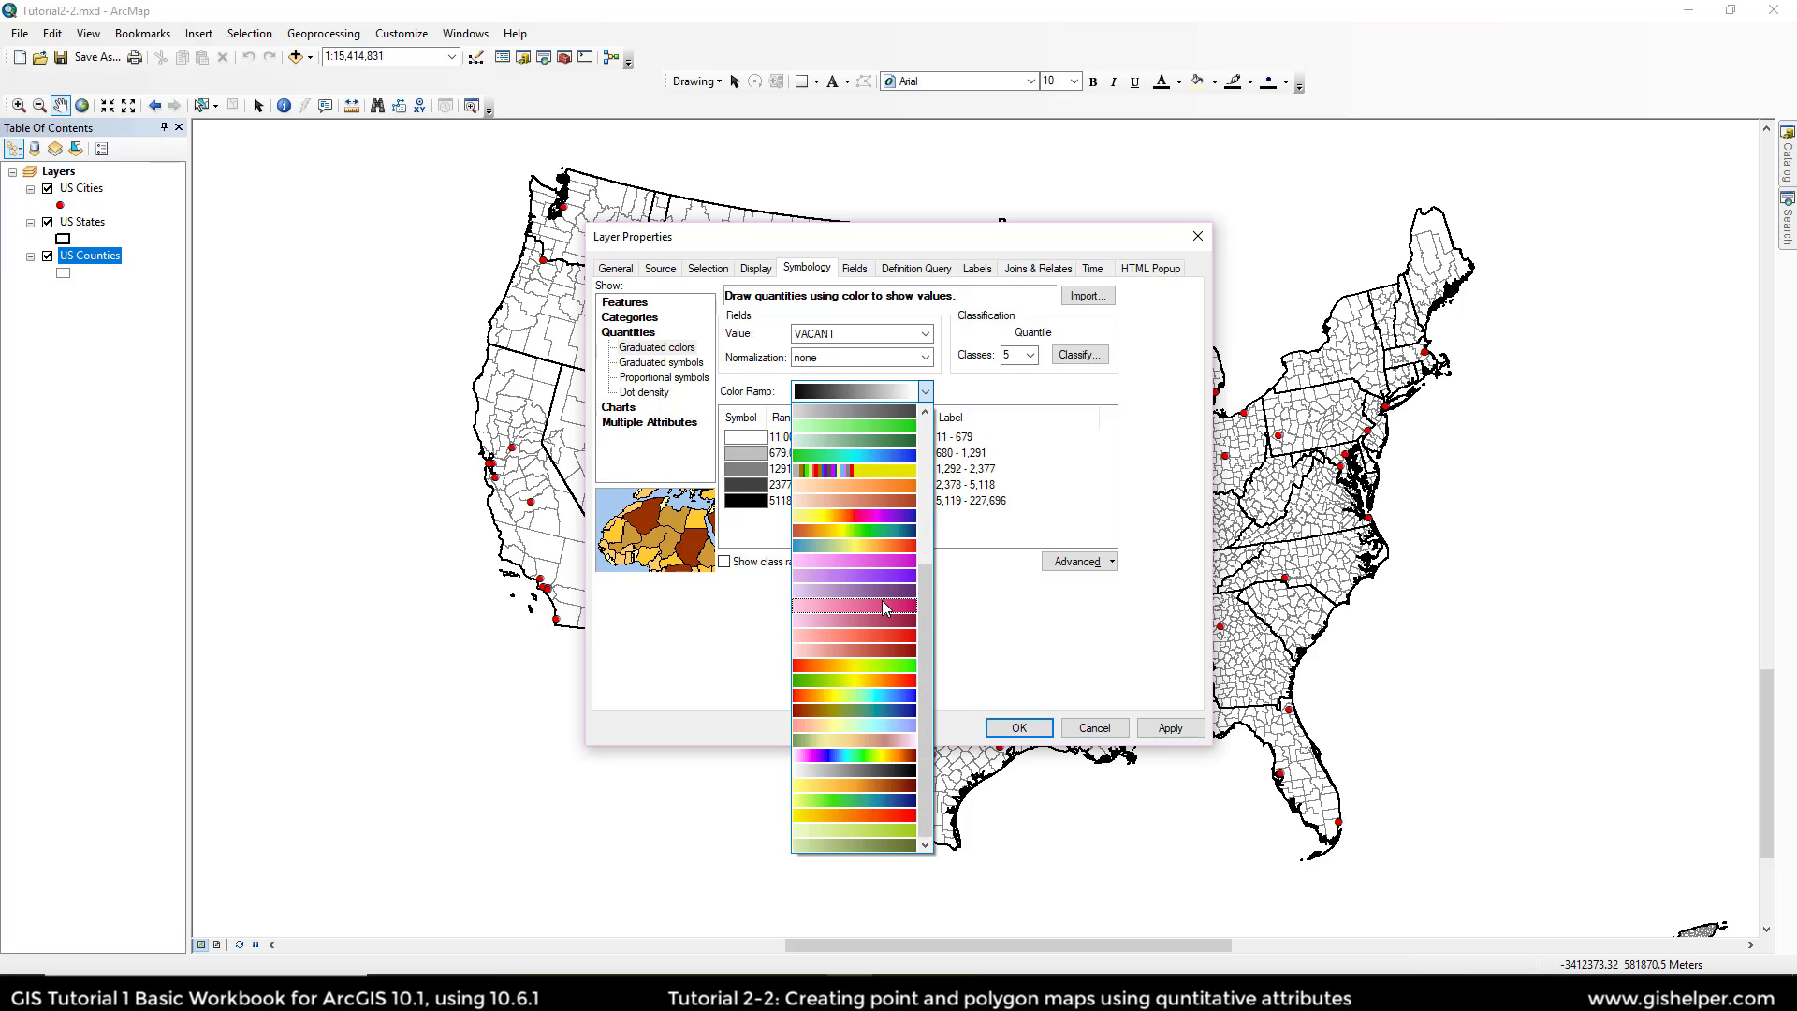
{"action": "left_click", "coordinate": [859, 770]}
{"action": "left_click", "coordinate": [741, 417]}
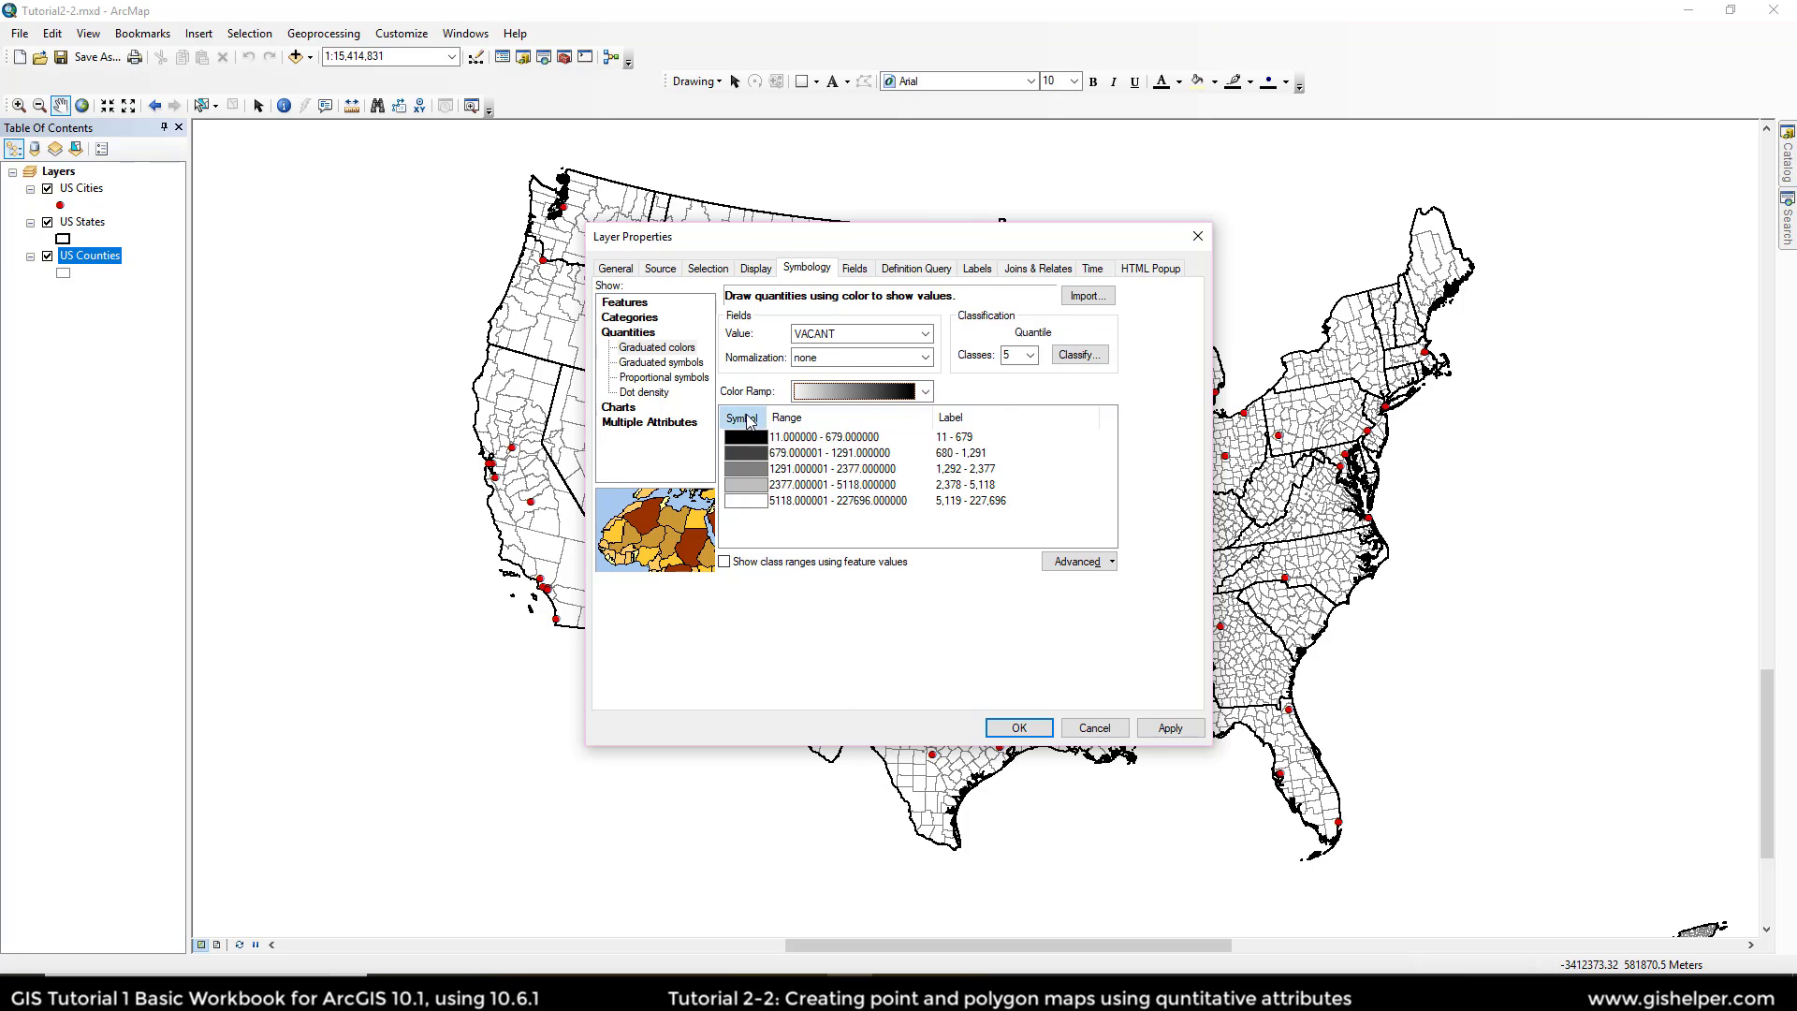
{"action": "left_click", "coordinate": [771, 446]}
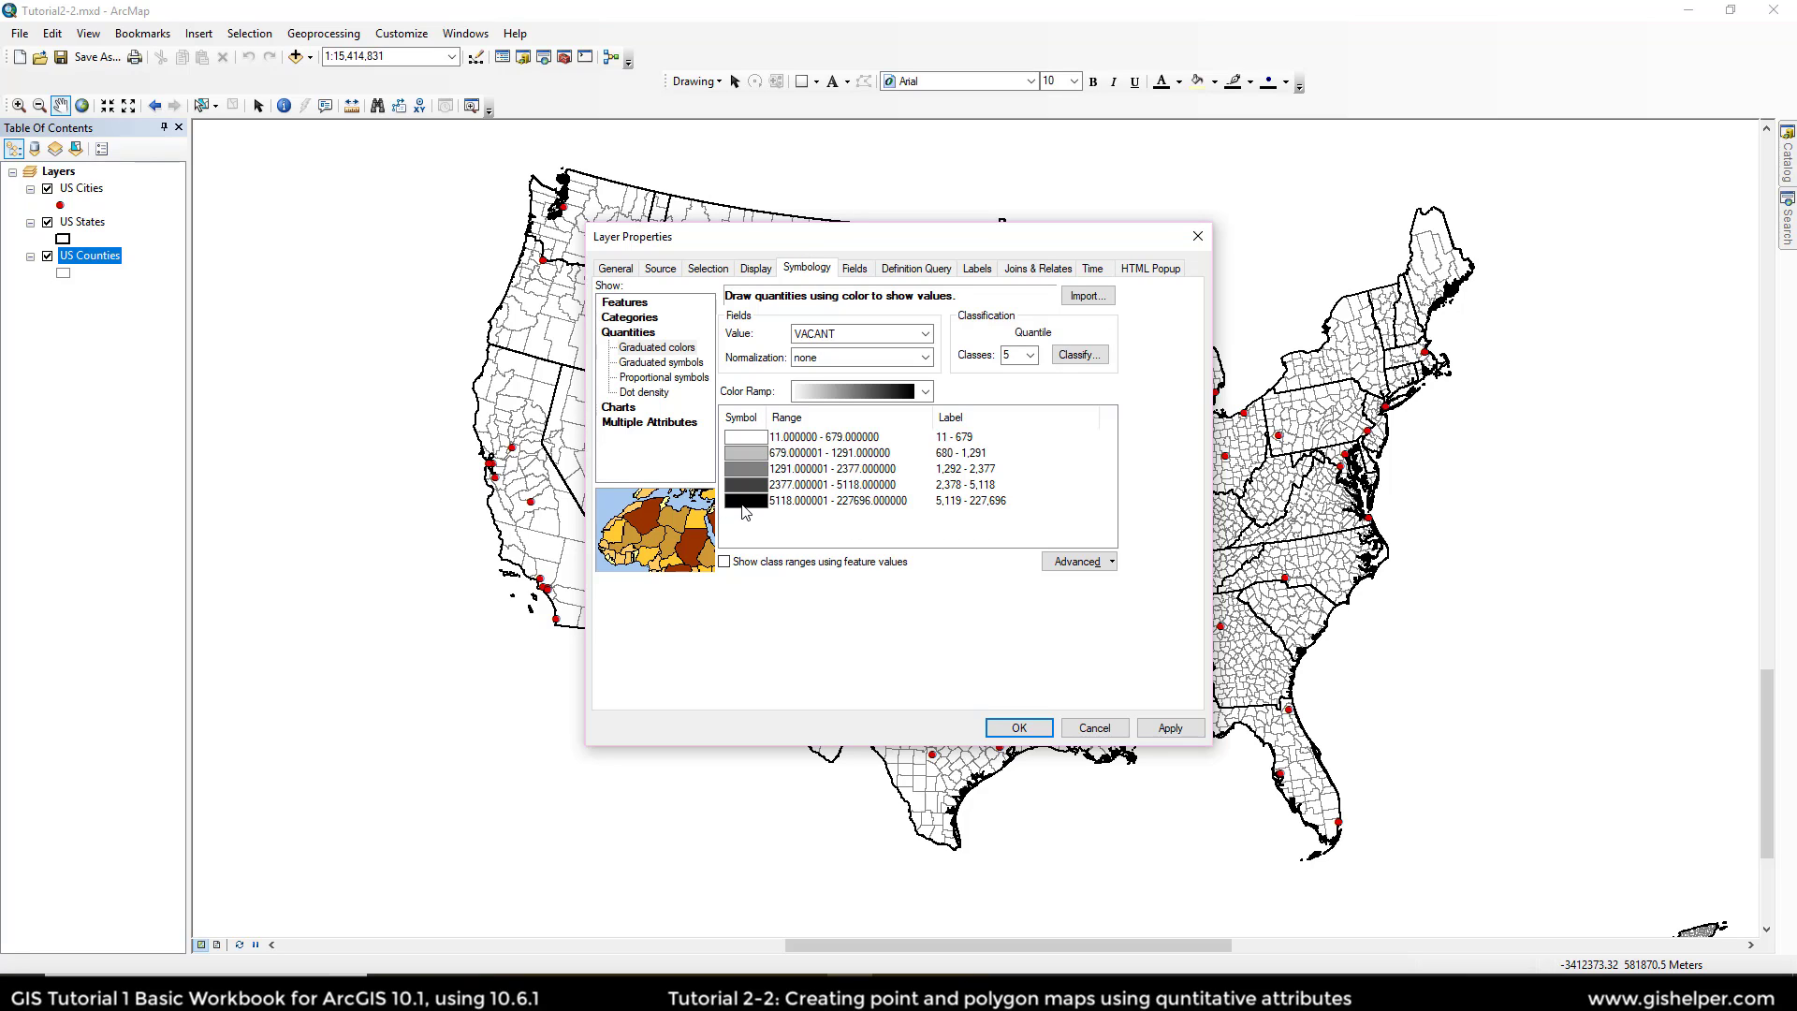
{"action": "left_click", "coordinate": [1019, 728]}
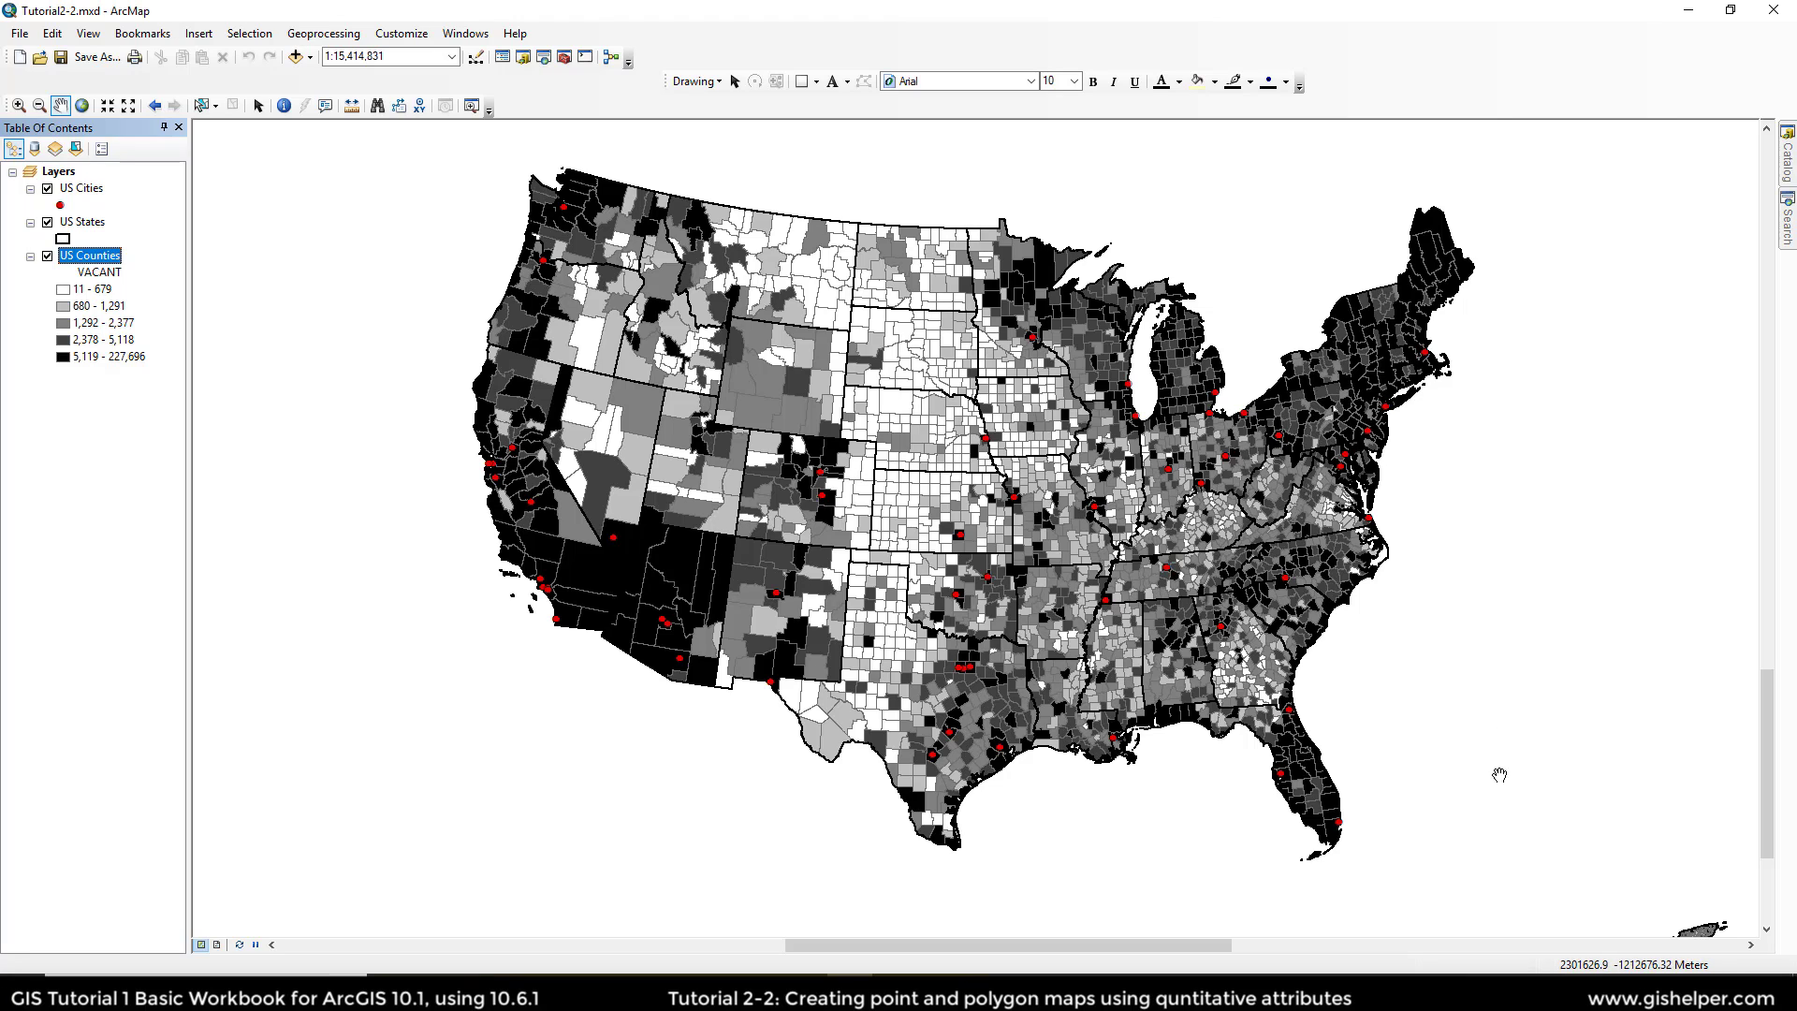
Step: Symbolize the US Cities layer with graduated symbols using POP2007 as the value field
{"action": "left_click", "coordinate": [74, 188]}
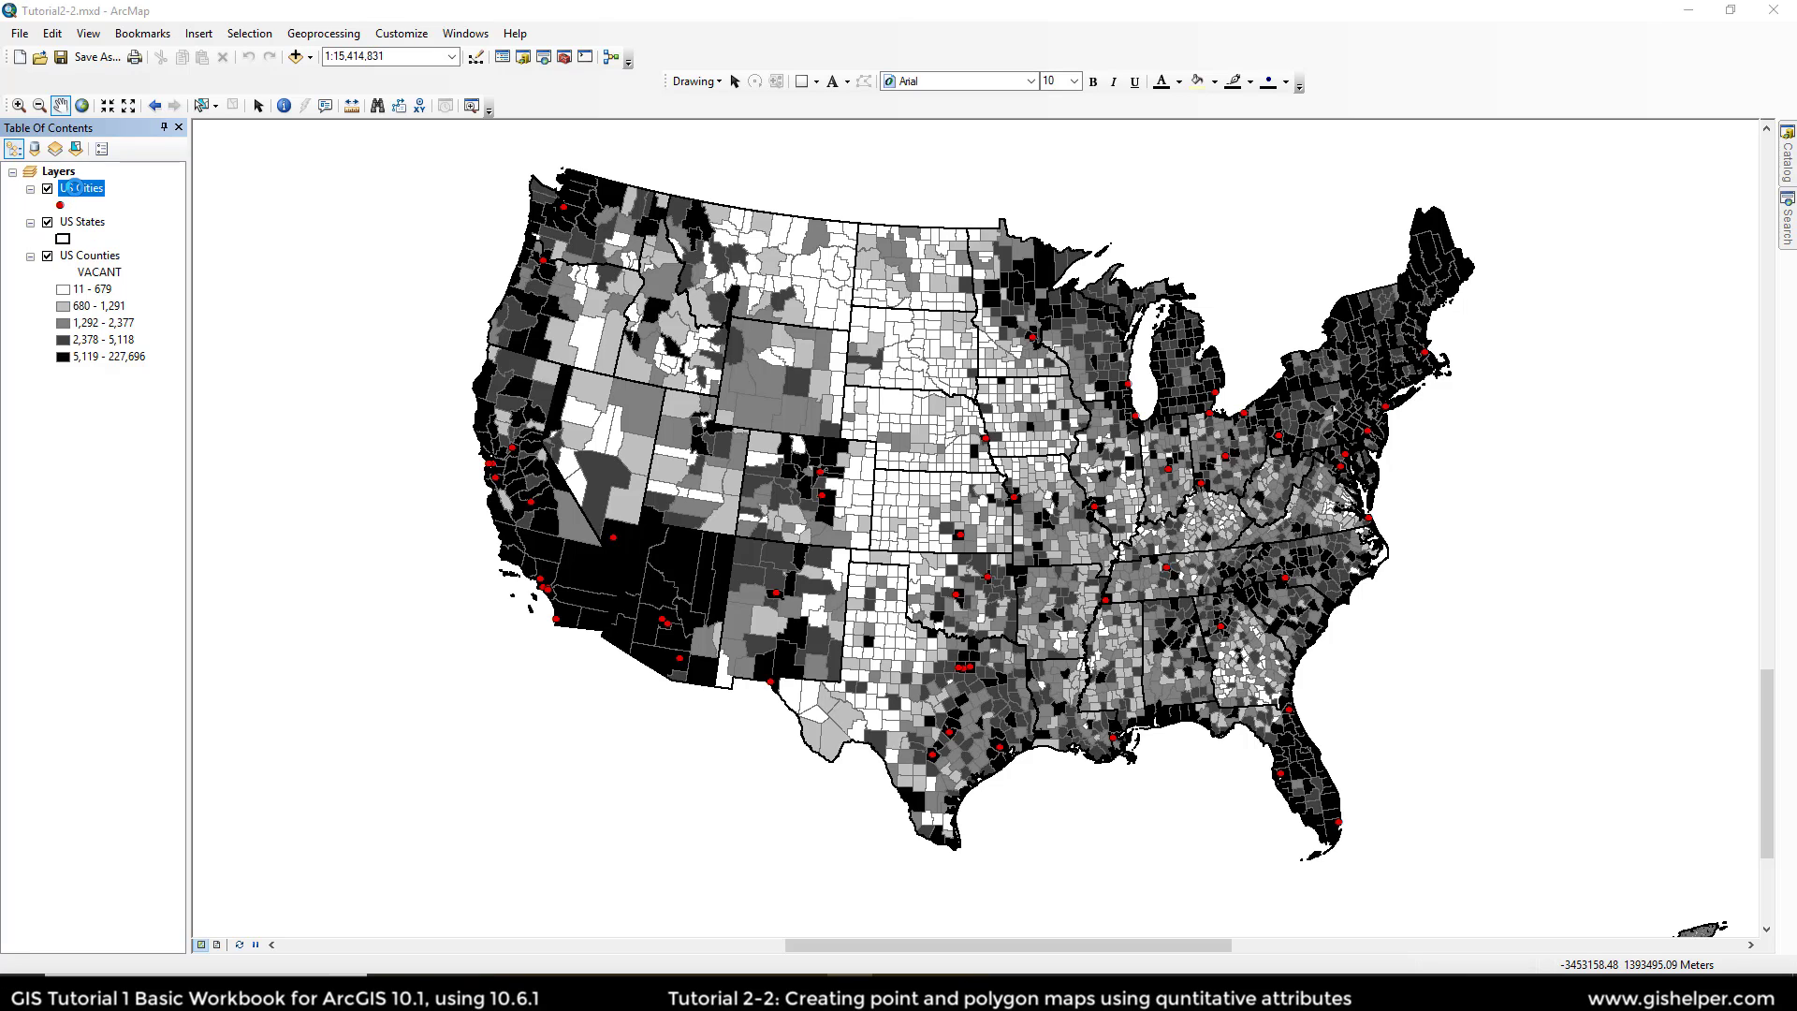
{"action": "double_click", "coordinate": [74, 188]}
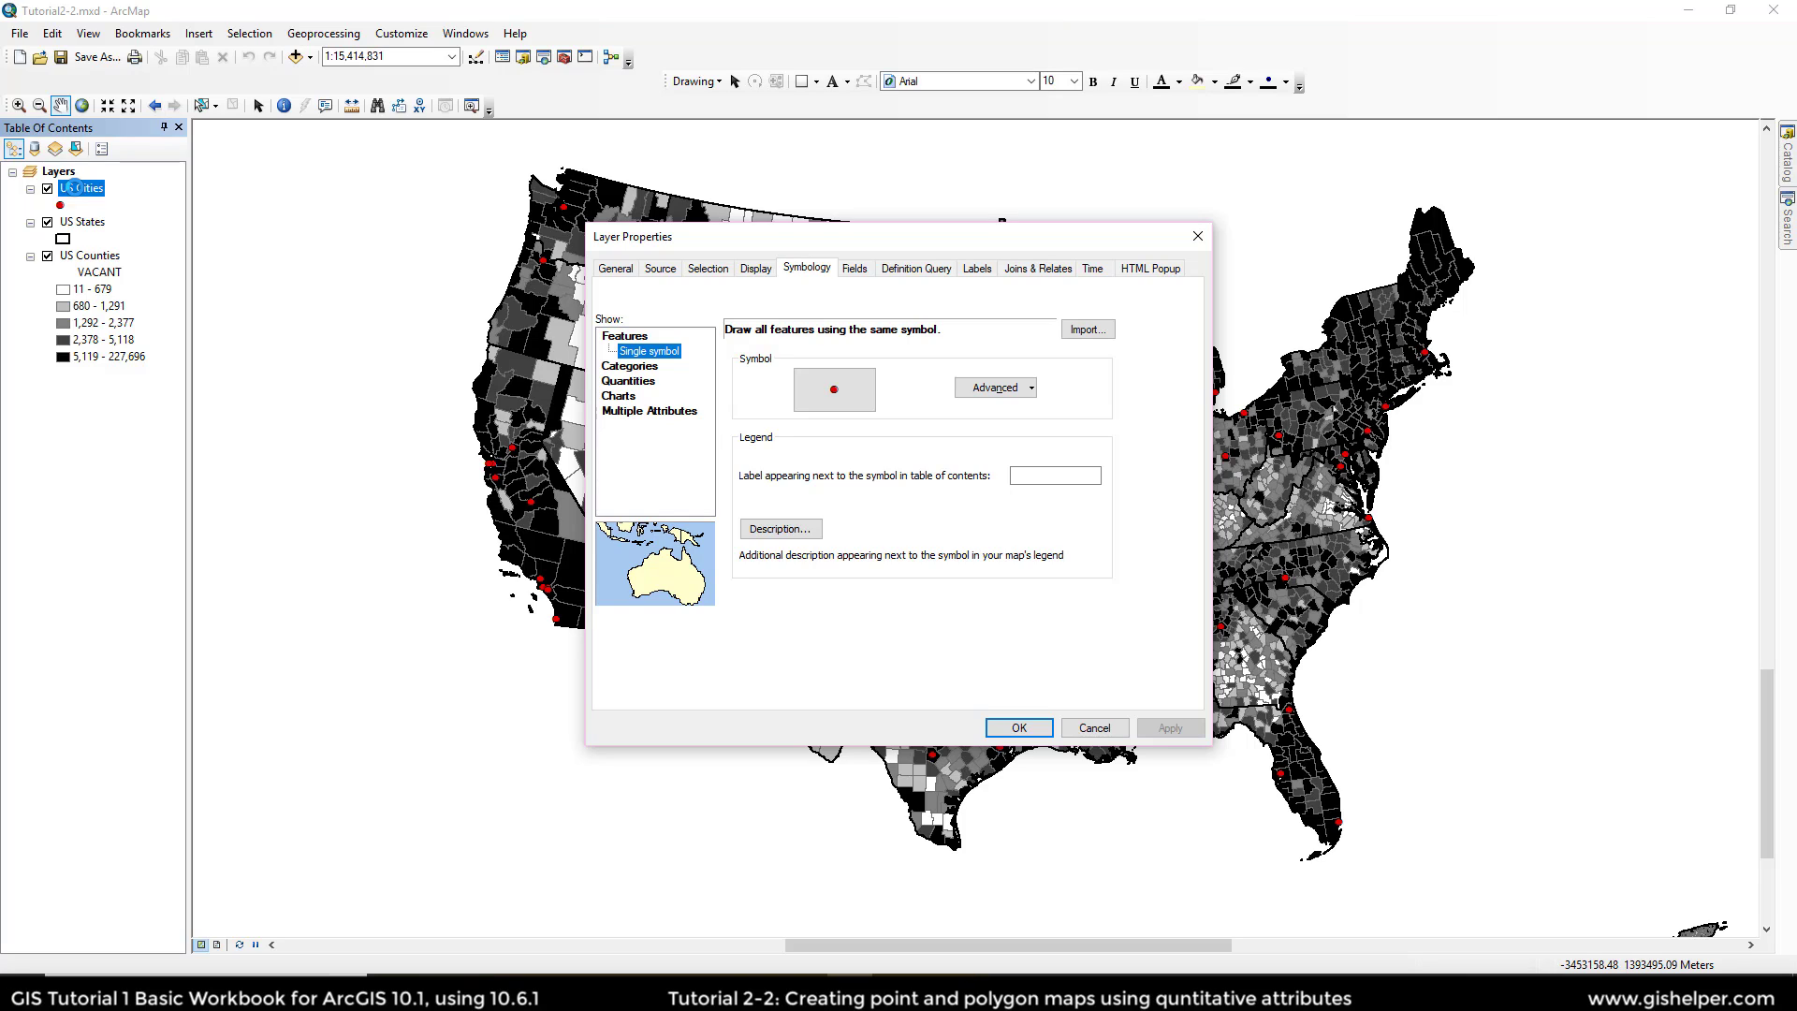
{"action": "left_click", "coordinate": [658, 382]}
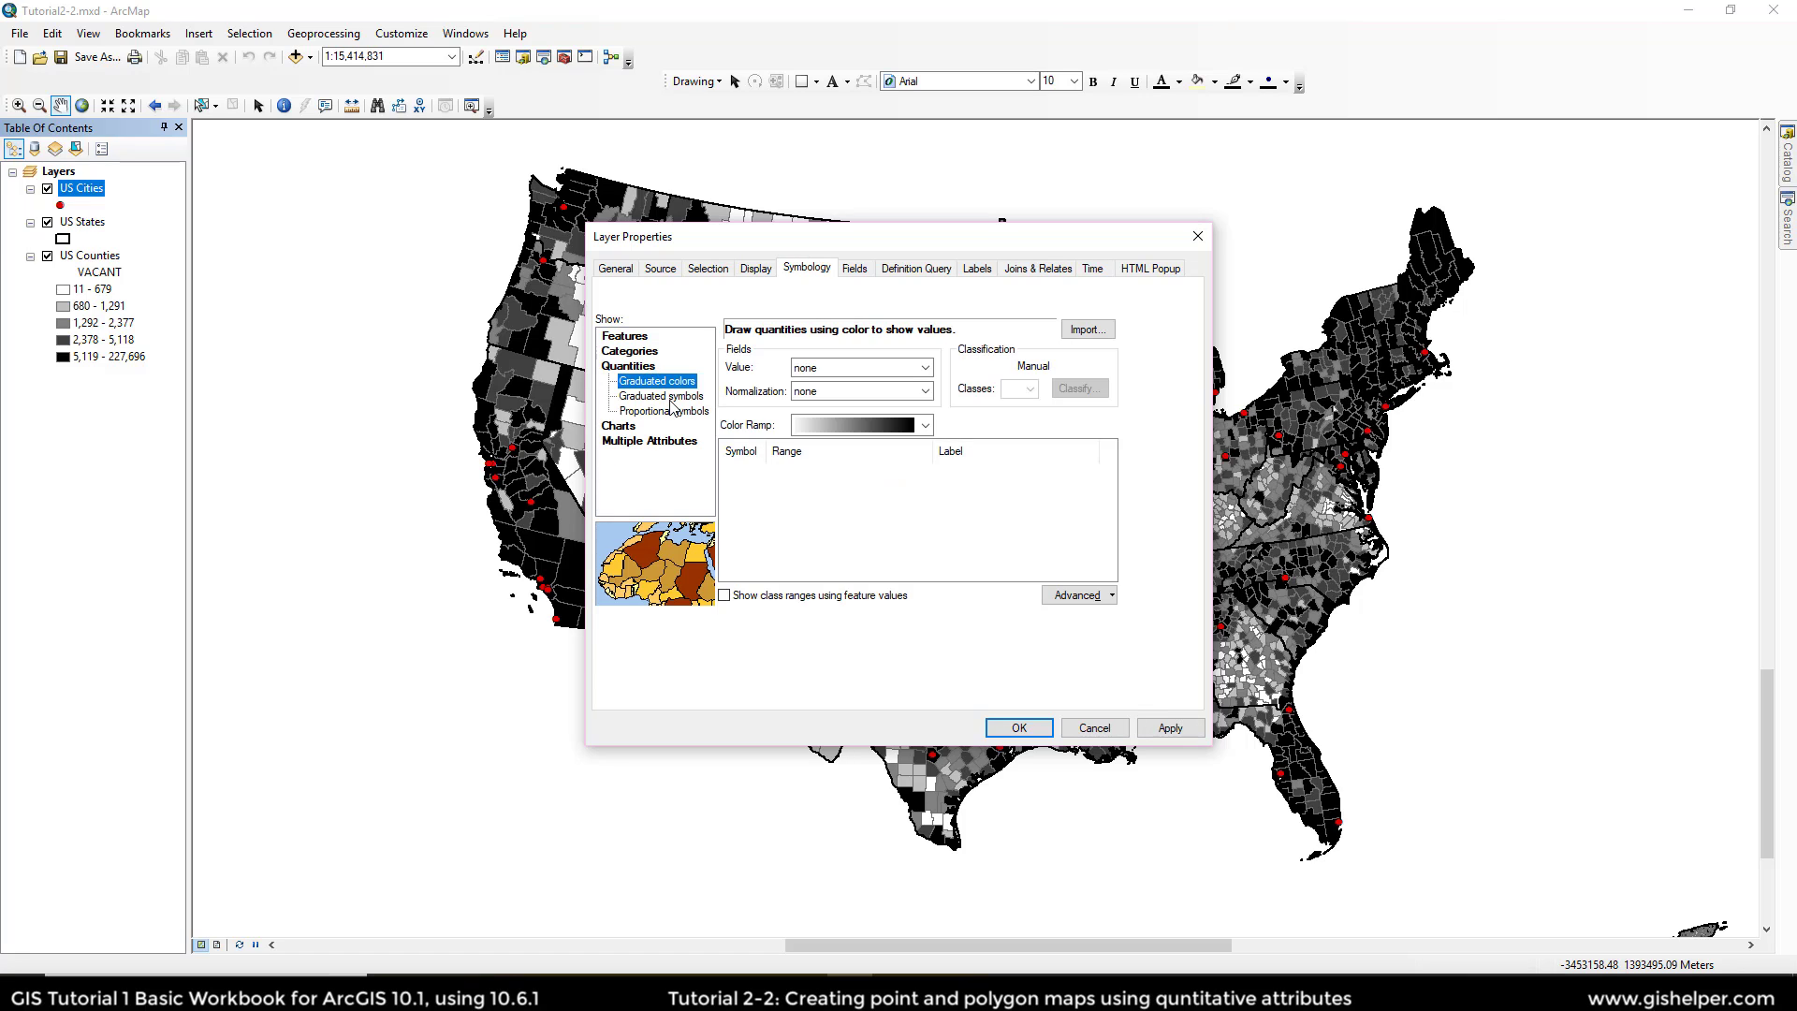
{"action": "left_click", "coordinate": [671, 397]}
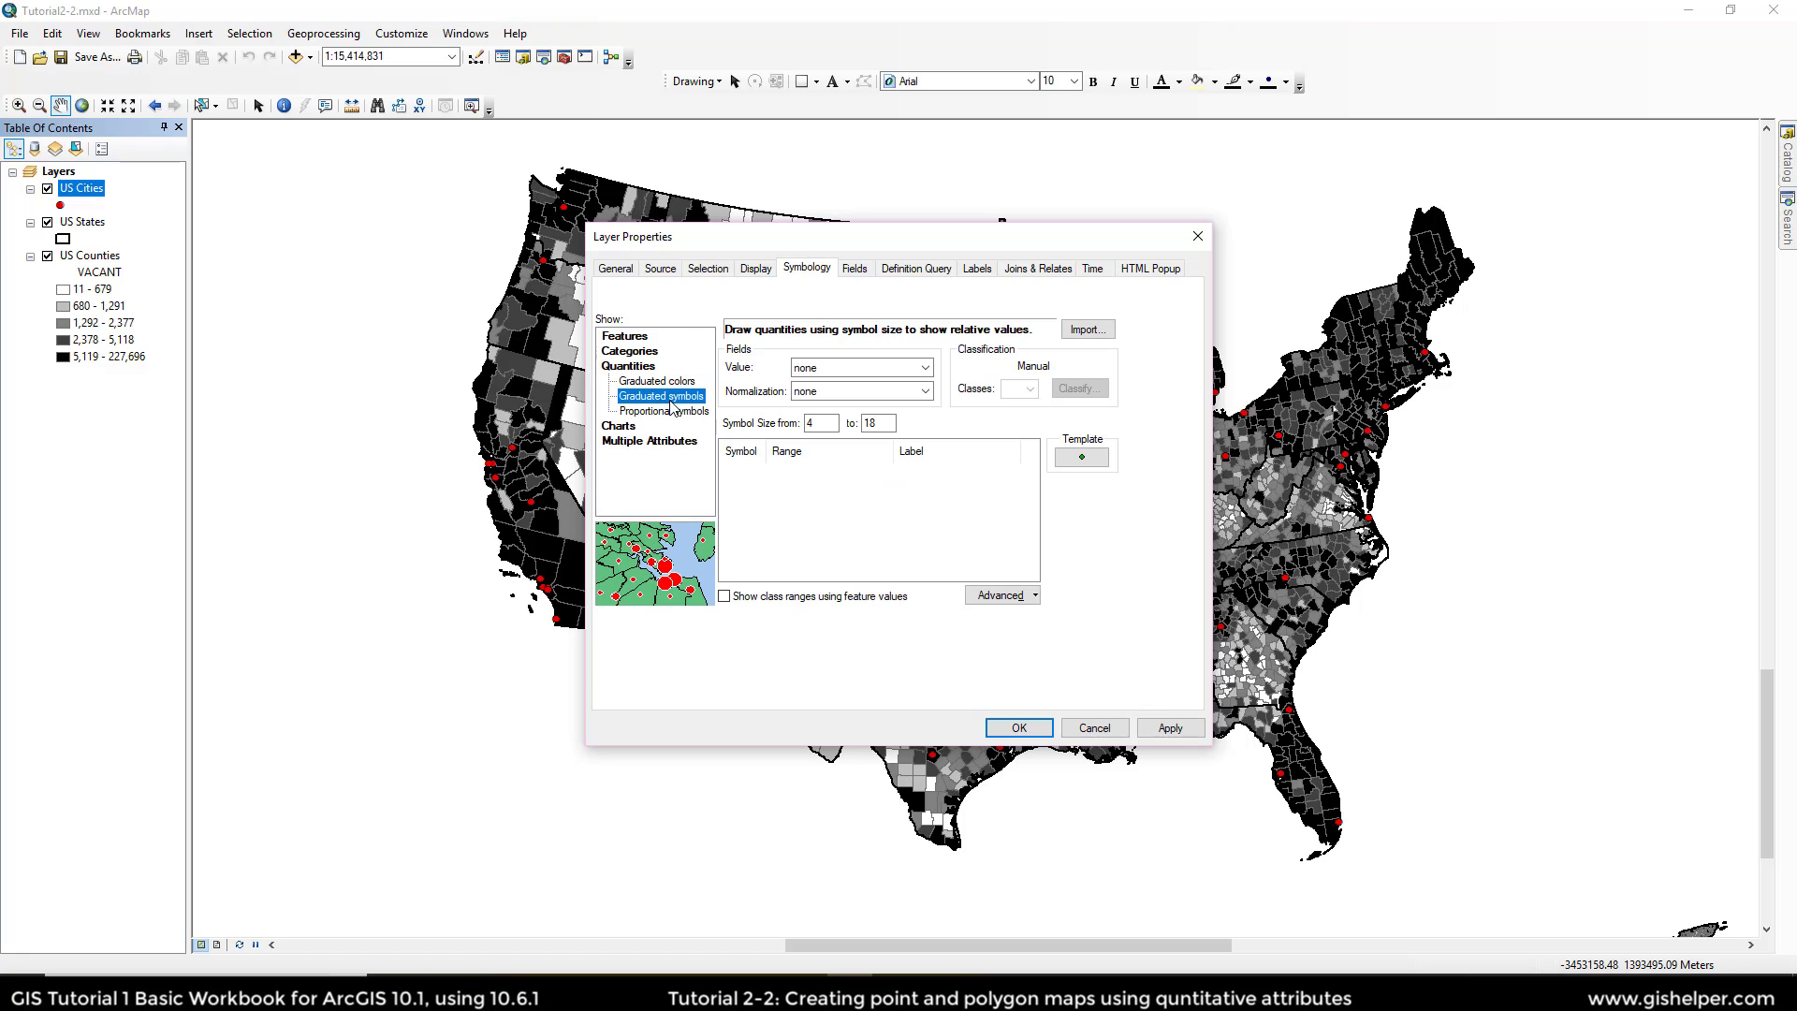
{"action": "left_click", "coordinate": [876, 368]}
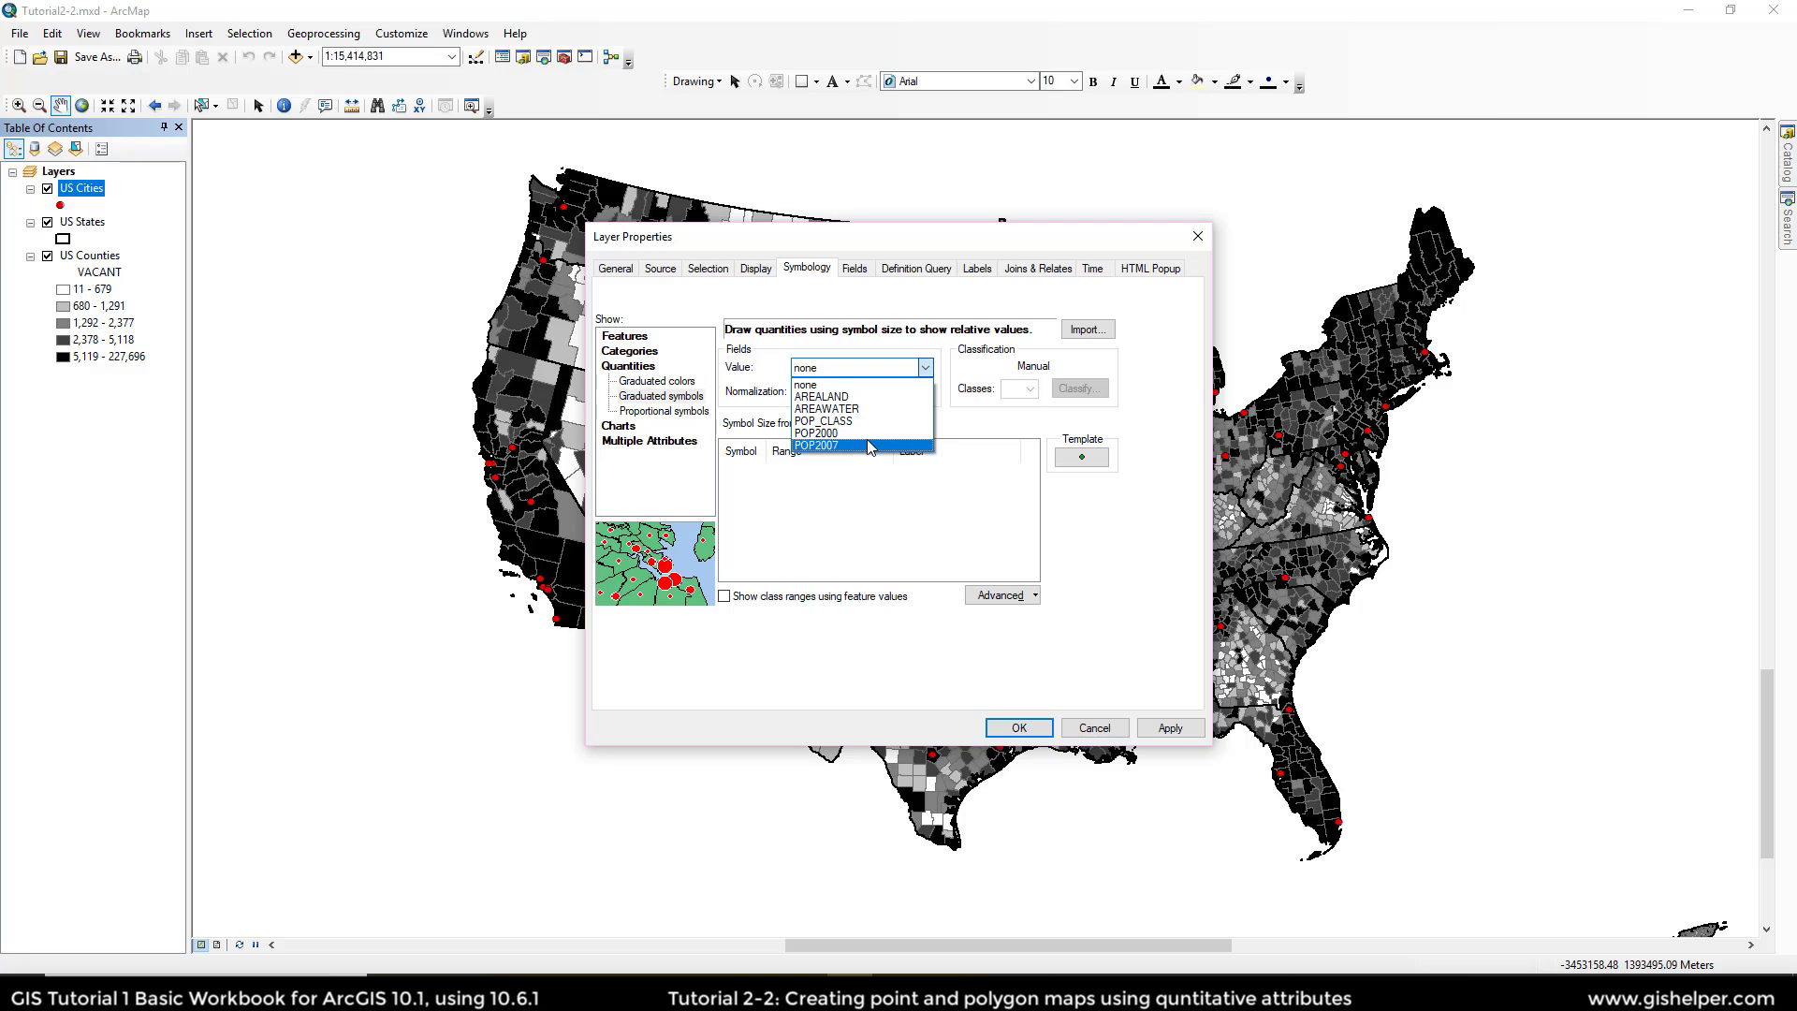
{"action": "left_click", "coordinate": [871, 445]}
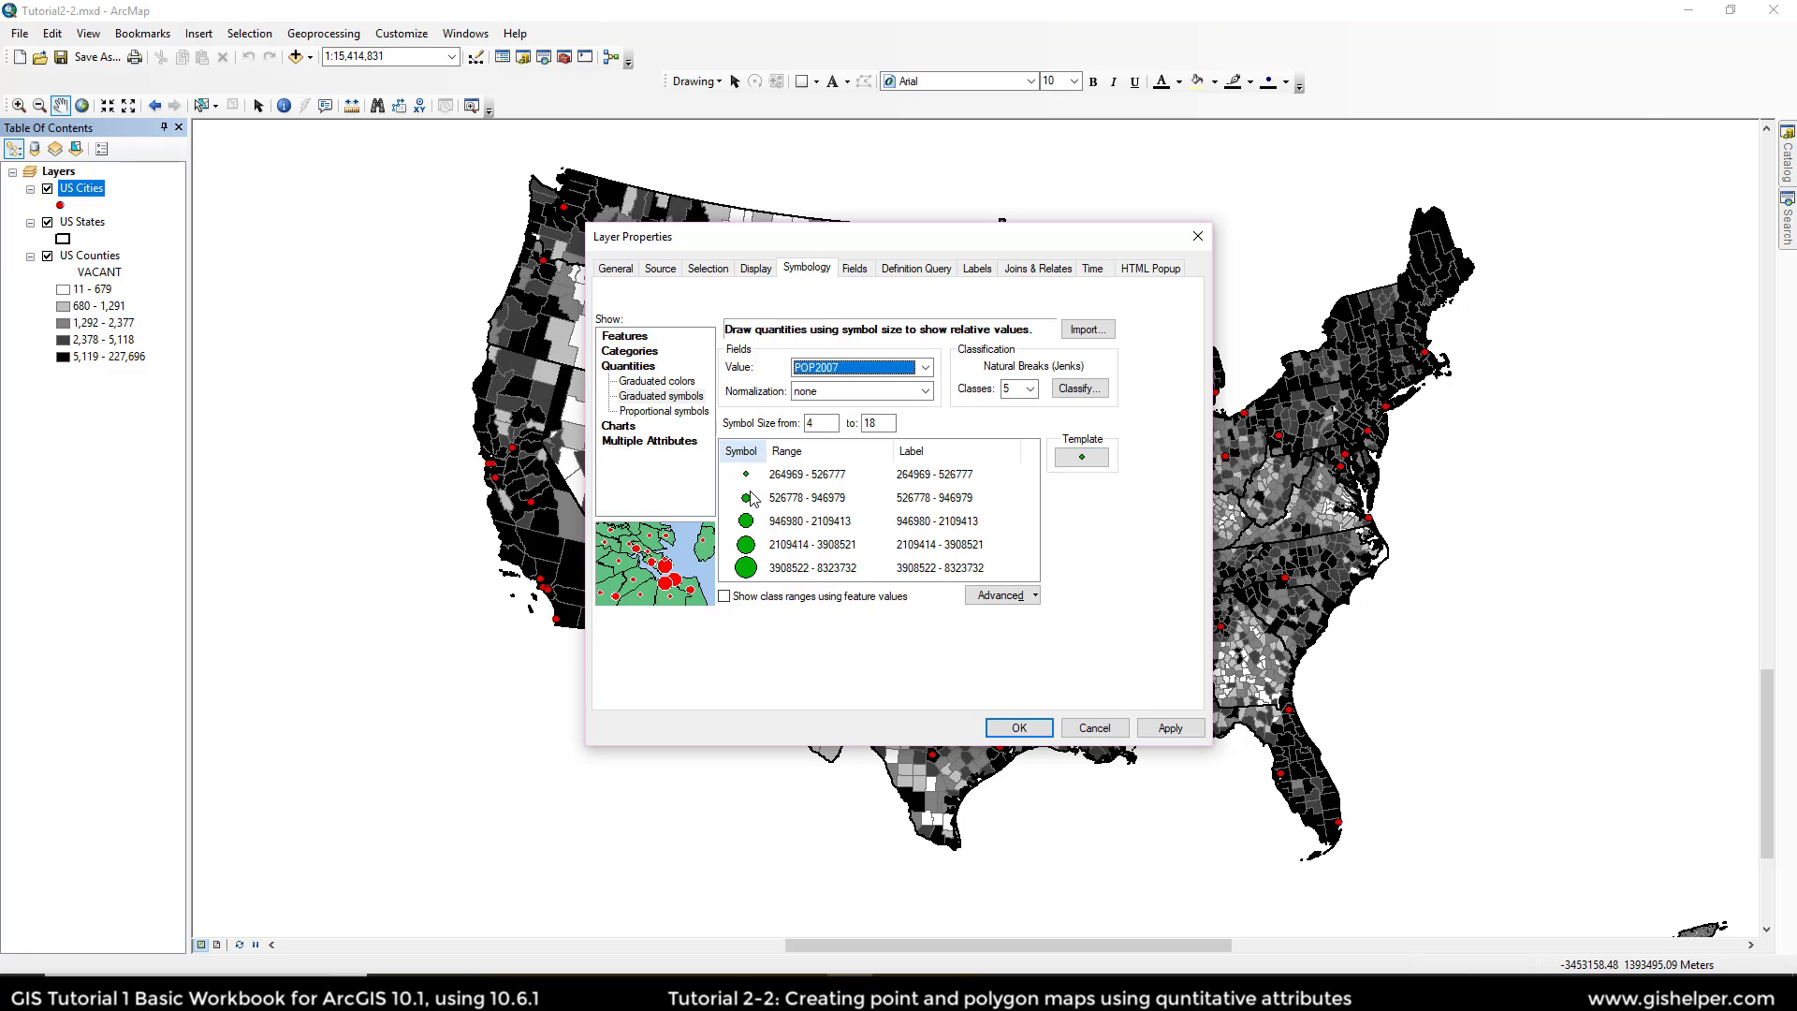
Step: Change the graduated symbol template of US Cities to Circle 2 in Mars Red
{"action": "left_click", "coordinate": [1081, 457]}
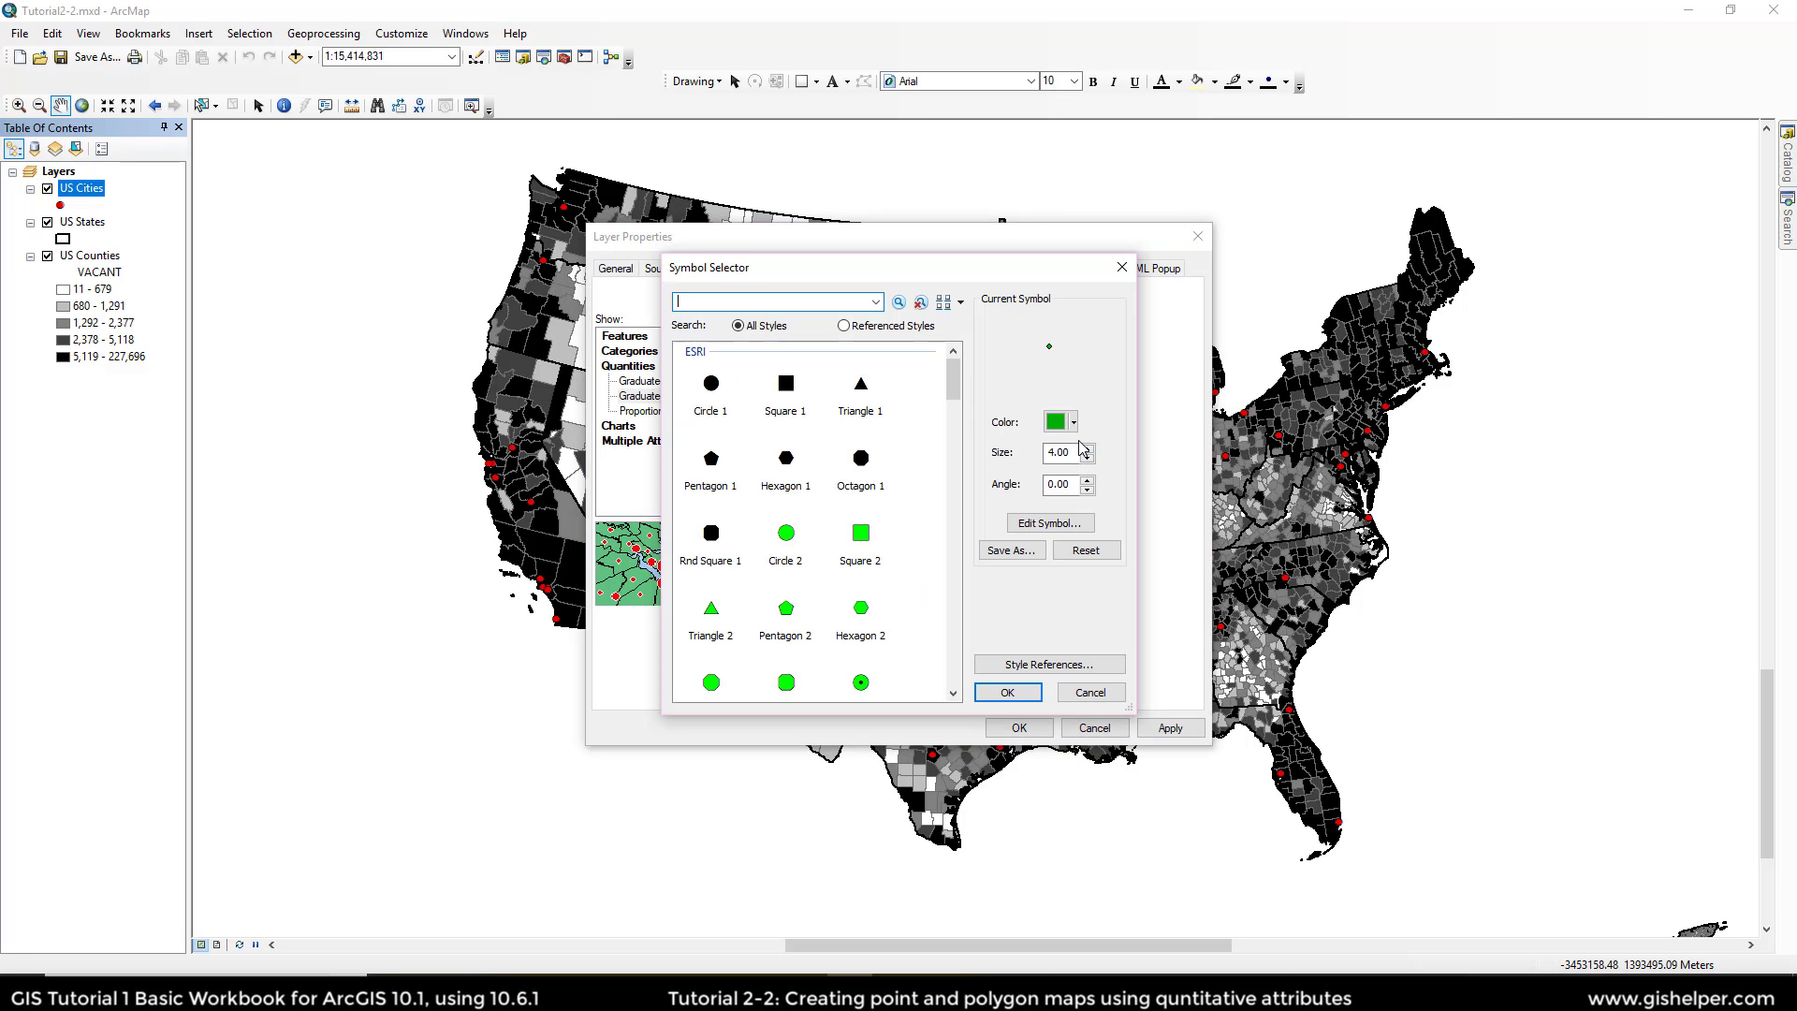
{"action": "left_click", "coordinate": [787, 536]}
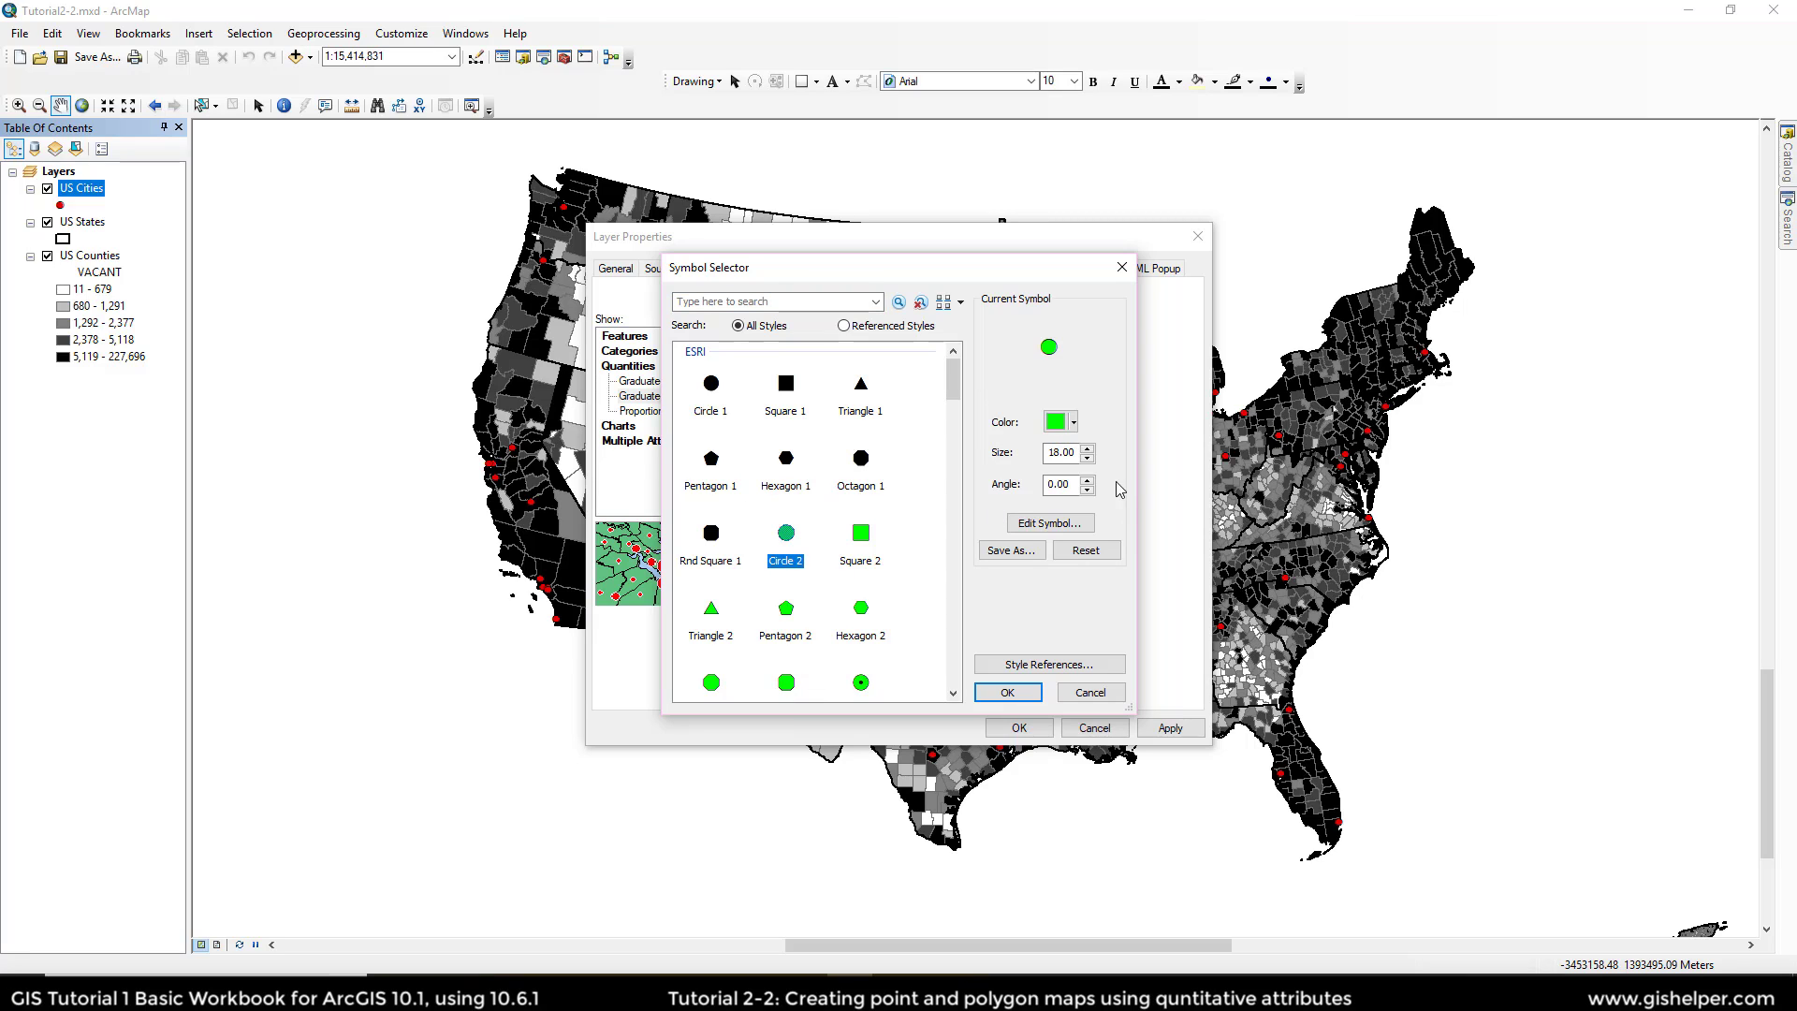
{"action": "left_click", "coordinate": [1067, 422]}
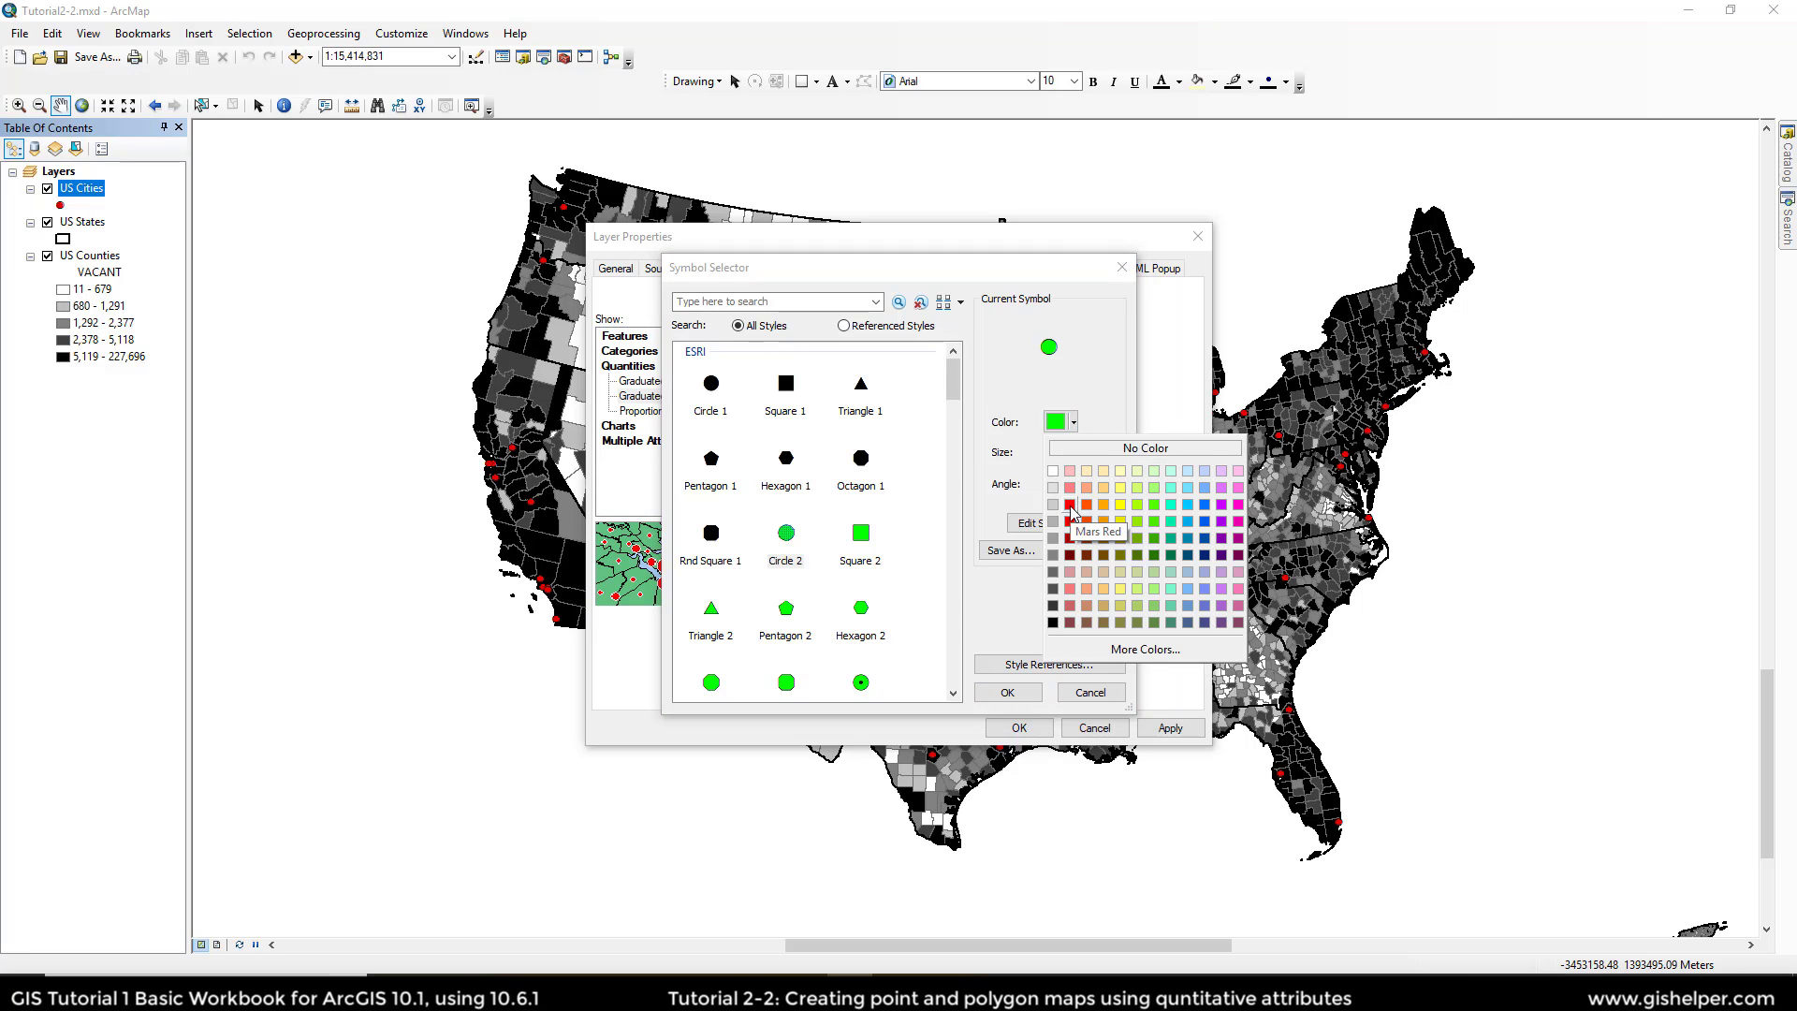
{"action": "left_click", "coordinate": [1069, 505]}
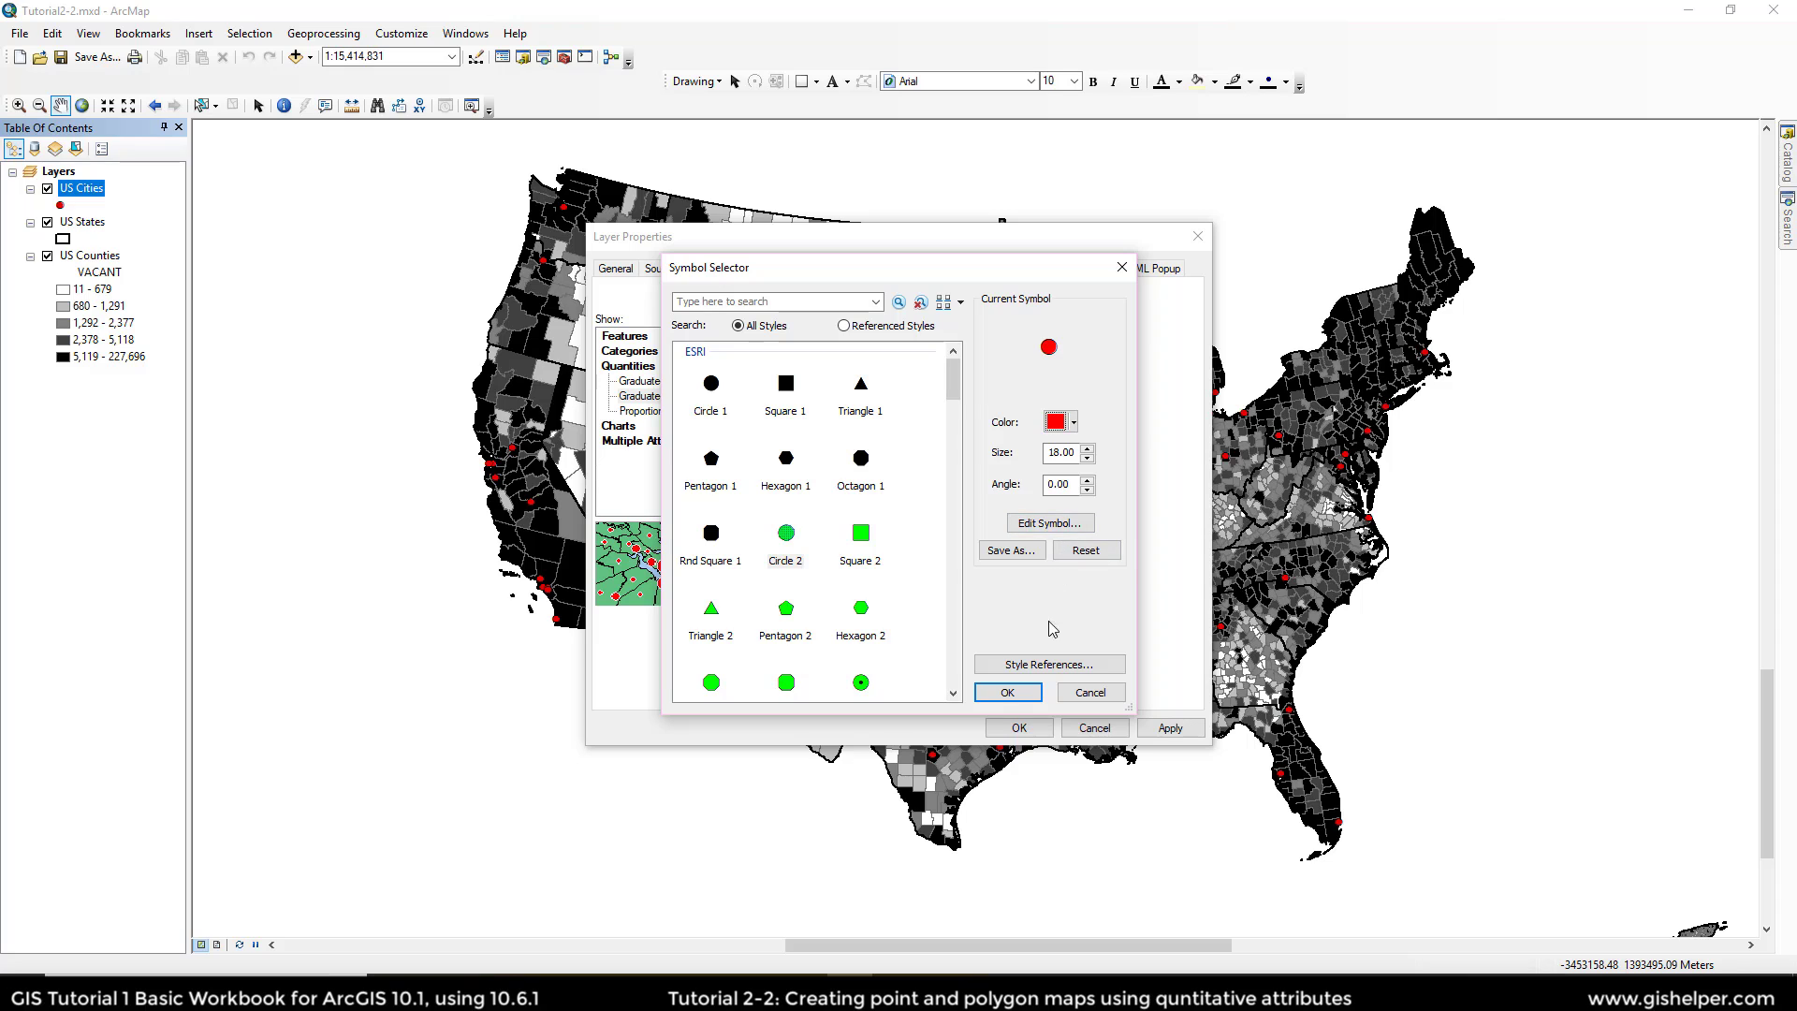
{"action": "left_click", "coordinate": [1014, 694]}
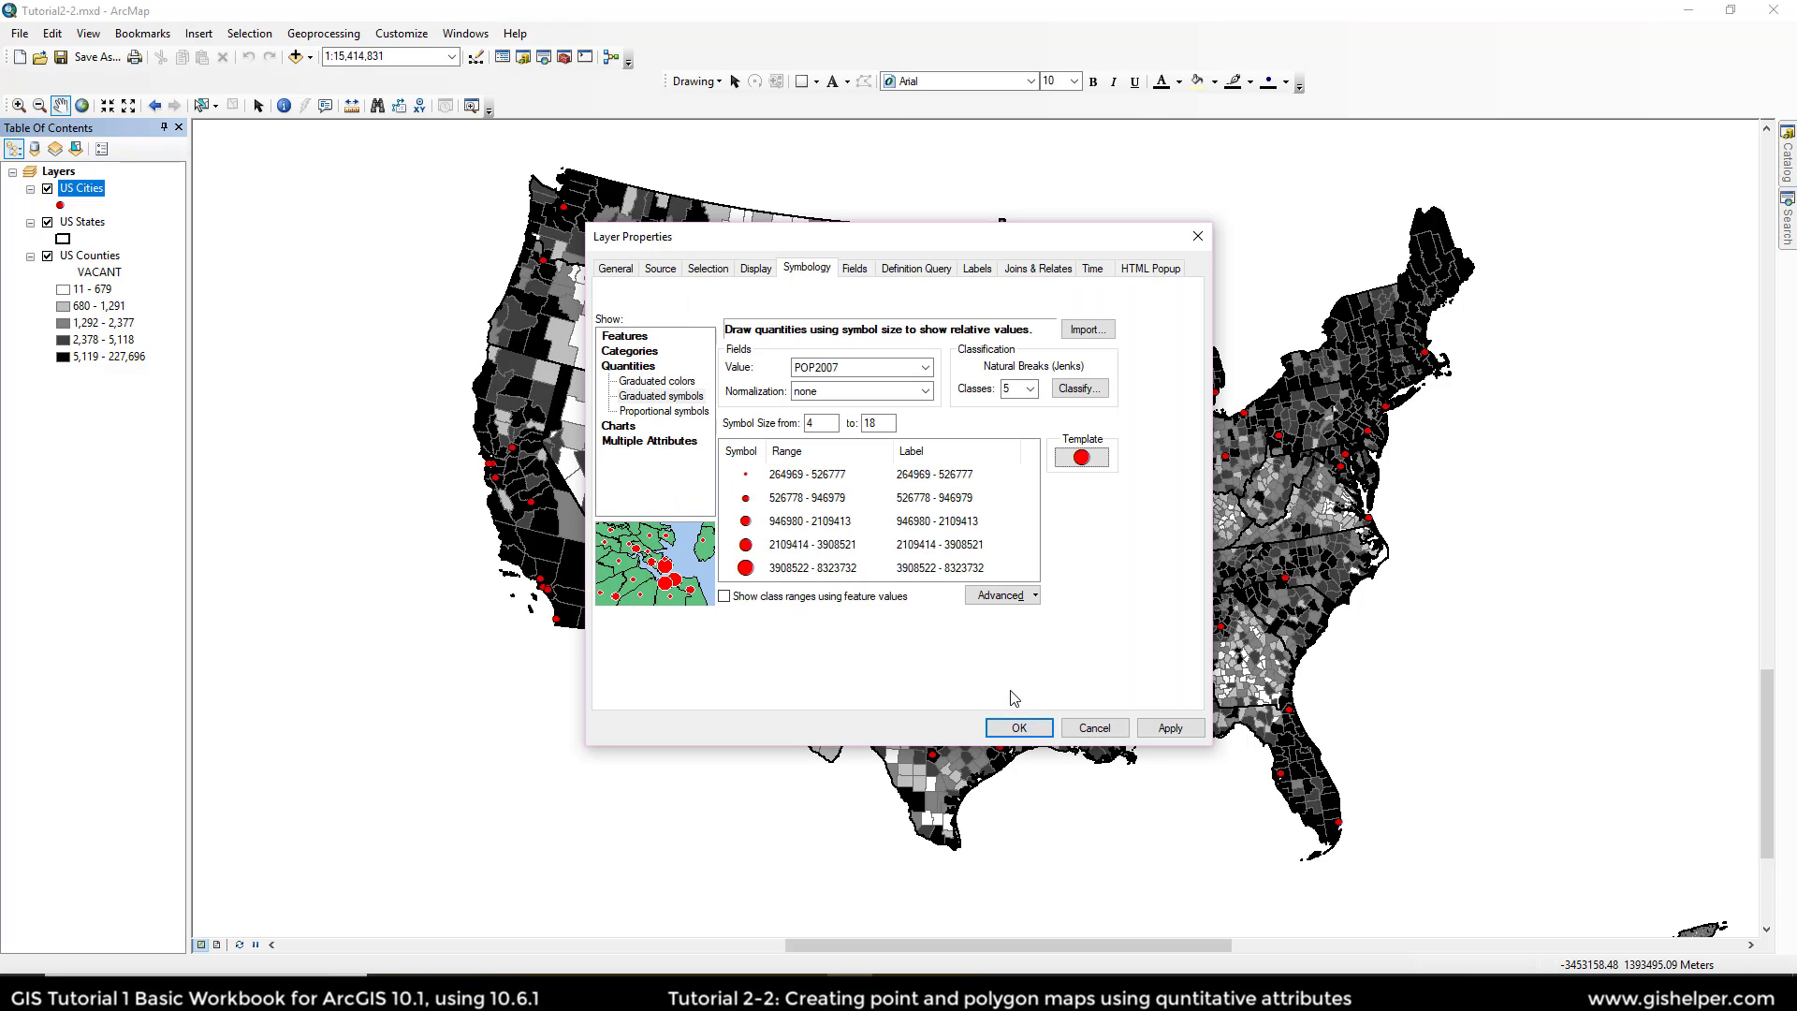
Step: Set the classification method for POP2007 to Quantile
{"action": "left_click", "coordinate": [1066, 387]}
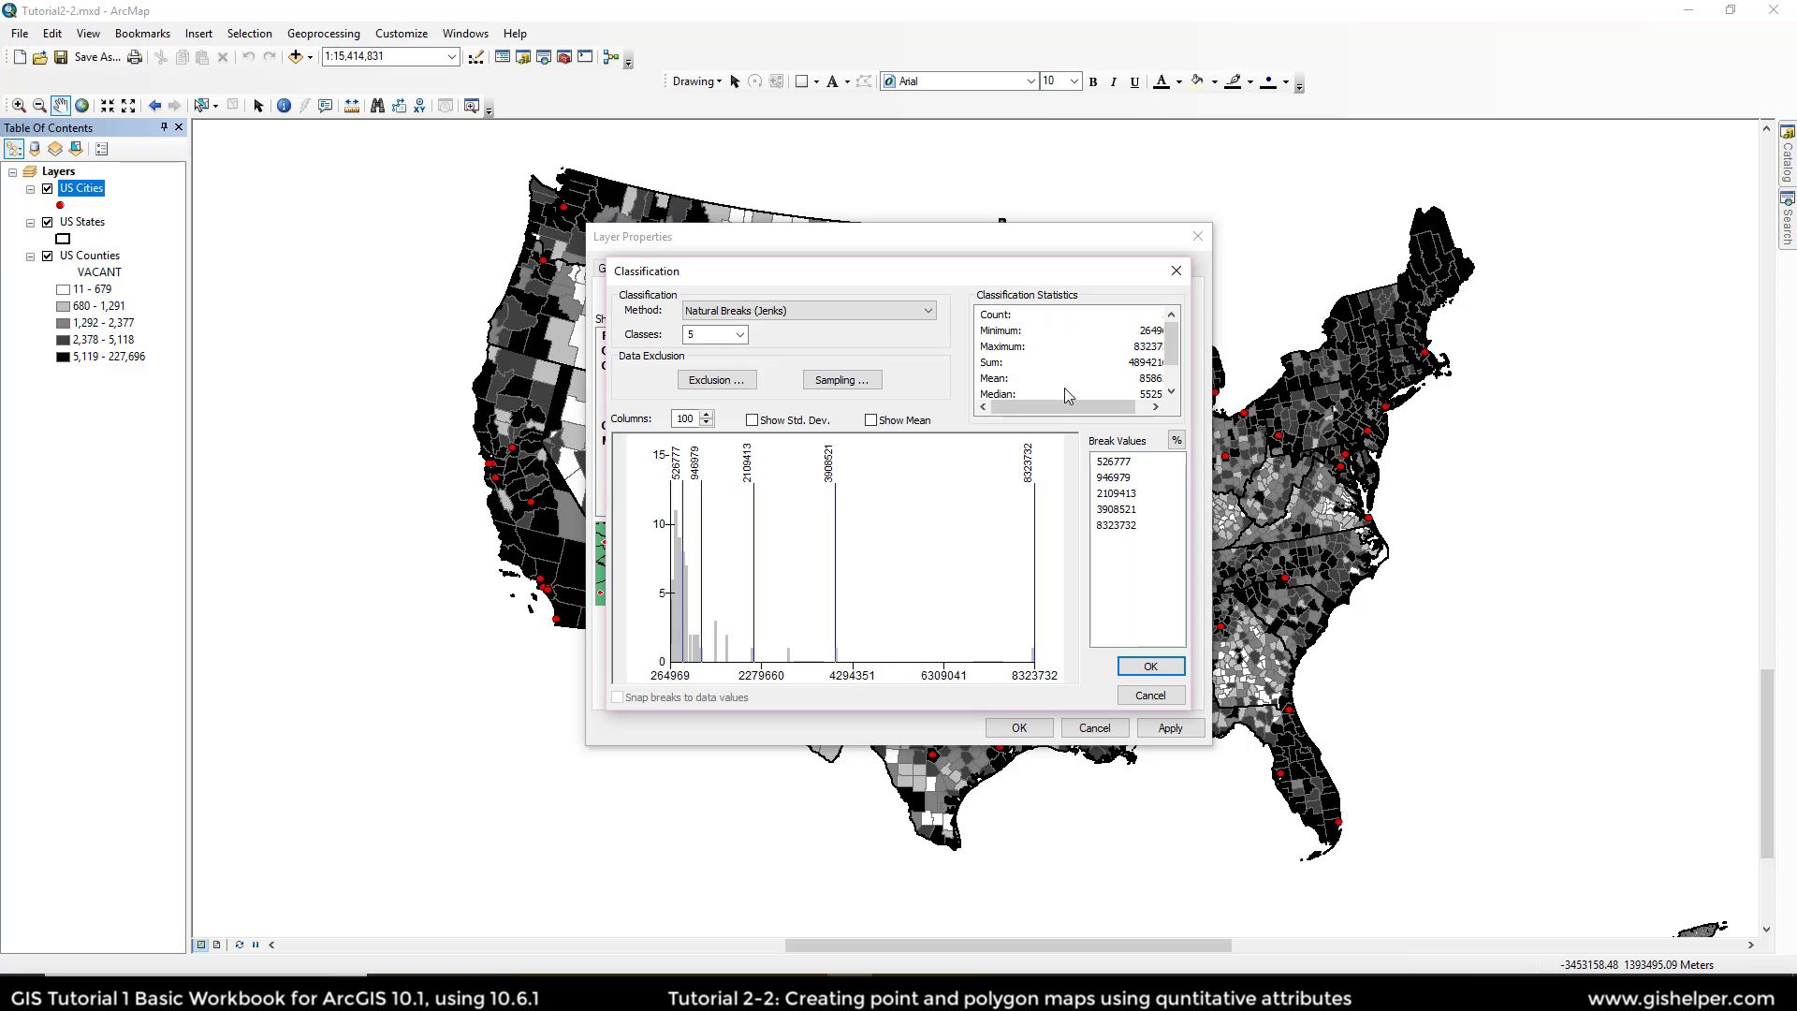
{"action": "left_click", "coordinate": [771, 312]}
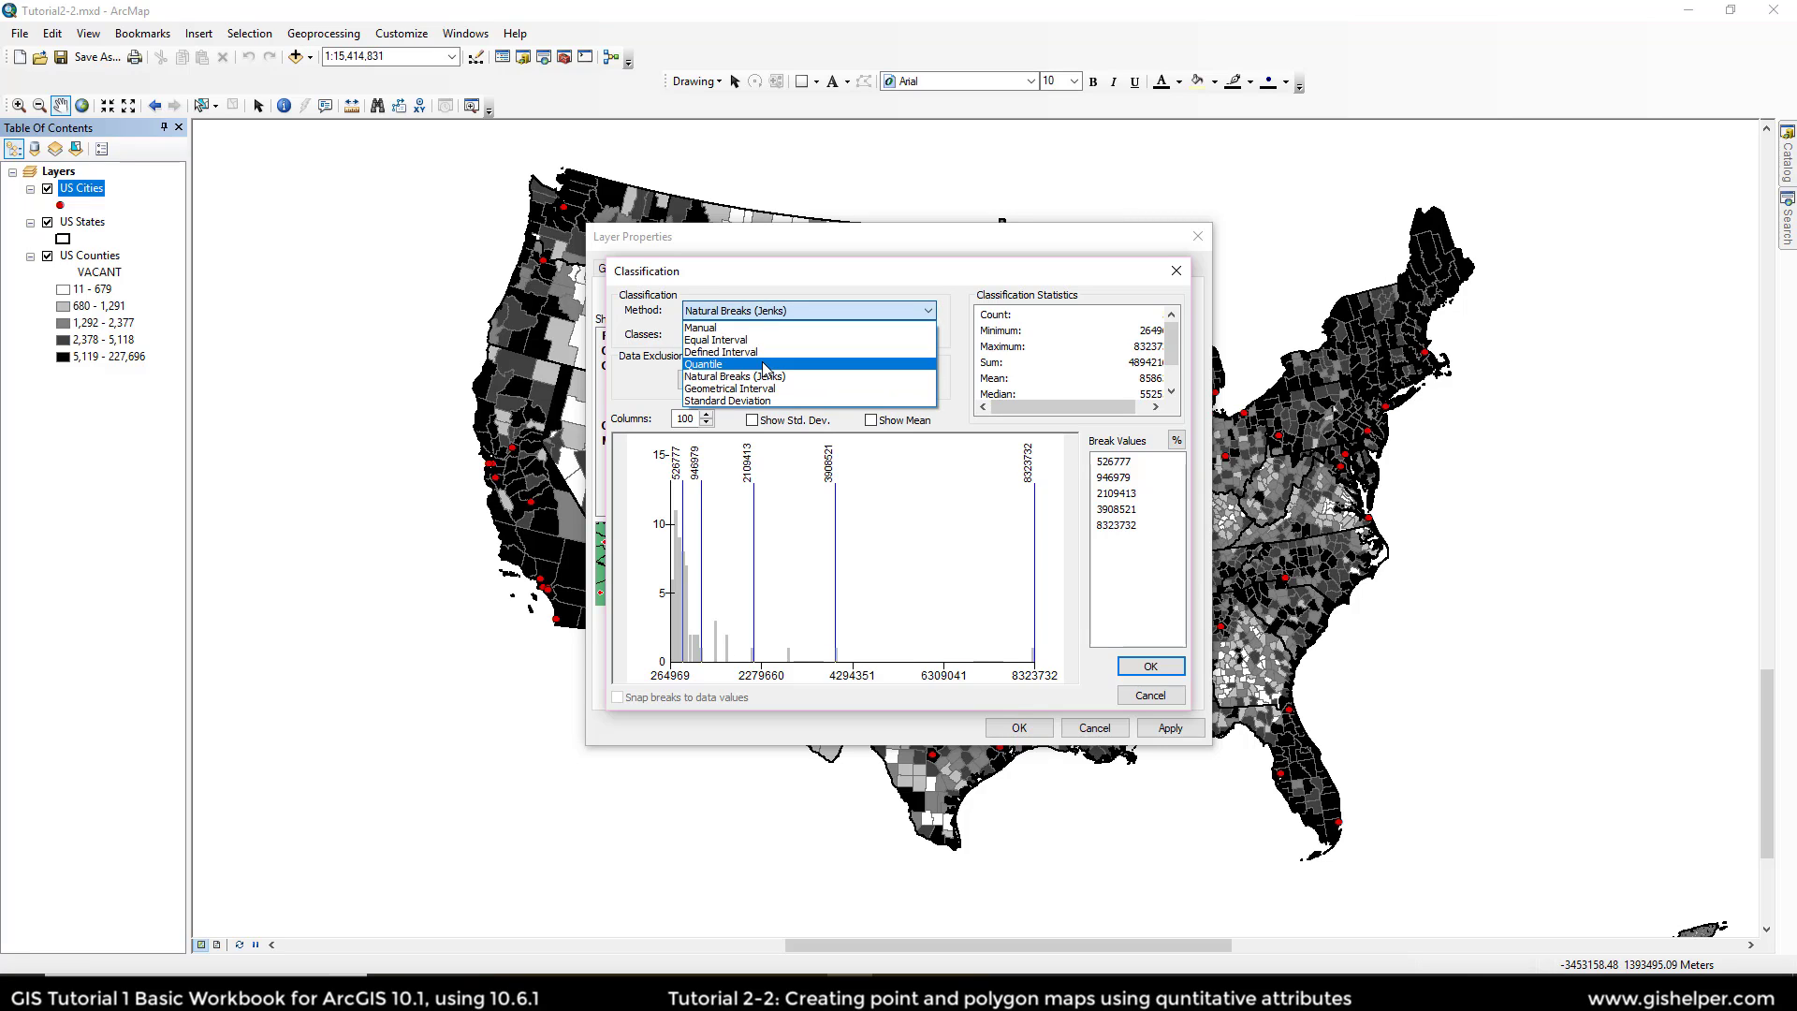
{"action": "left_click", "coordinate": [762, 364]}
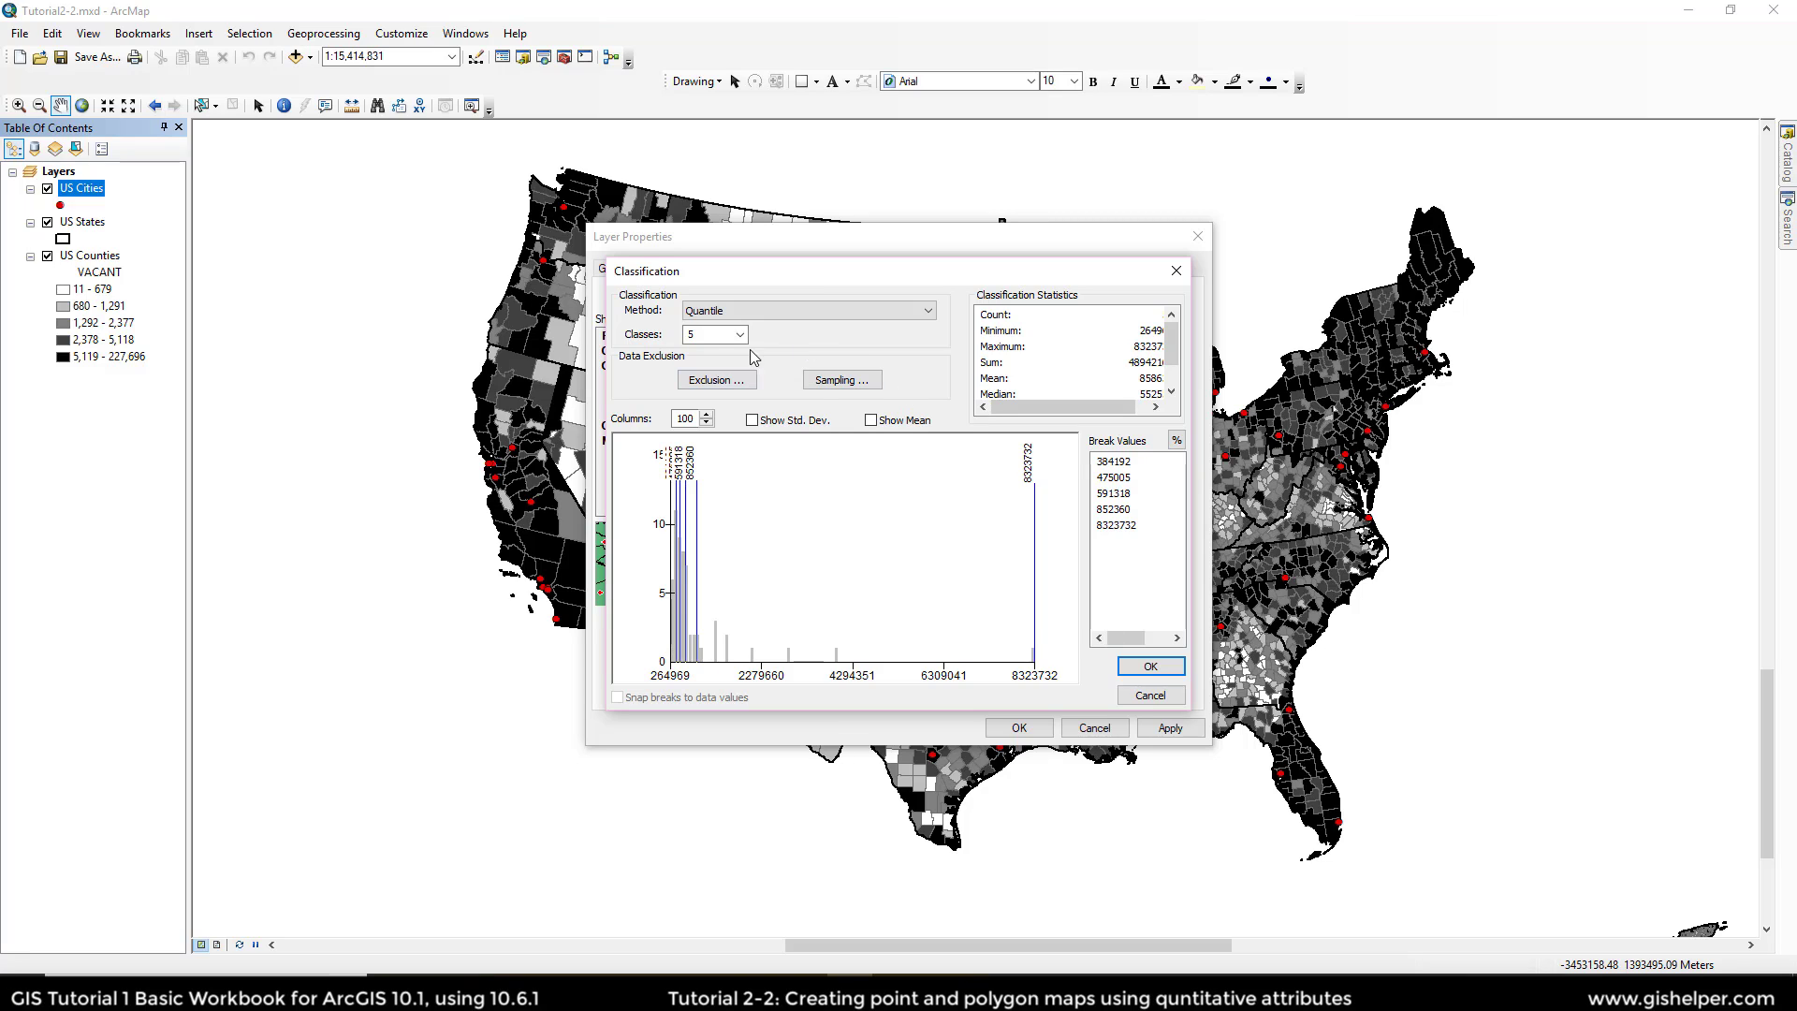
Step: Check the number of elements in each POP2007 quantile class and accept the classification
{"action": "left_click", "coordinate": [1108, 464]}
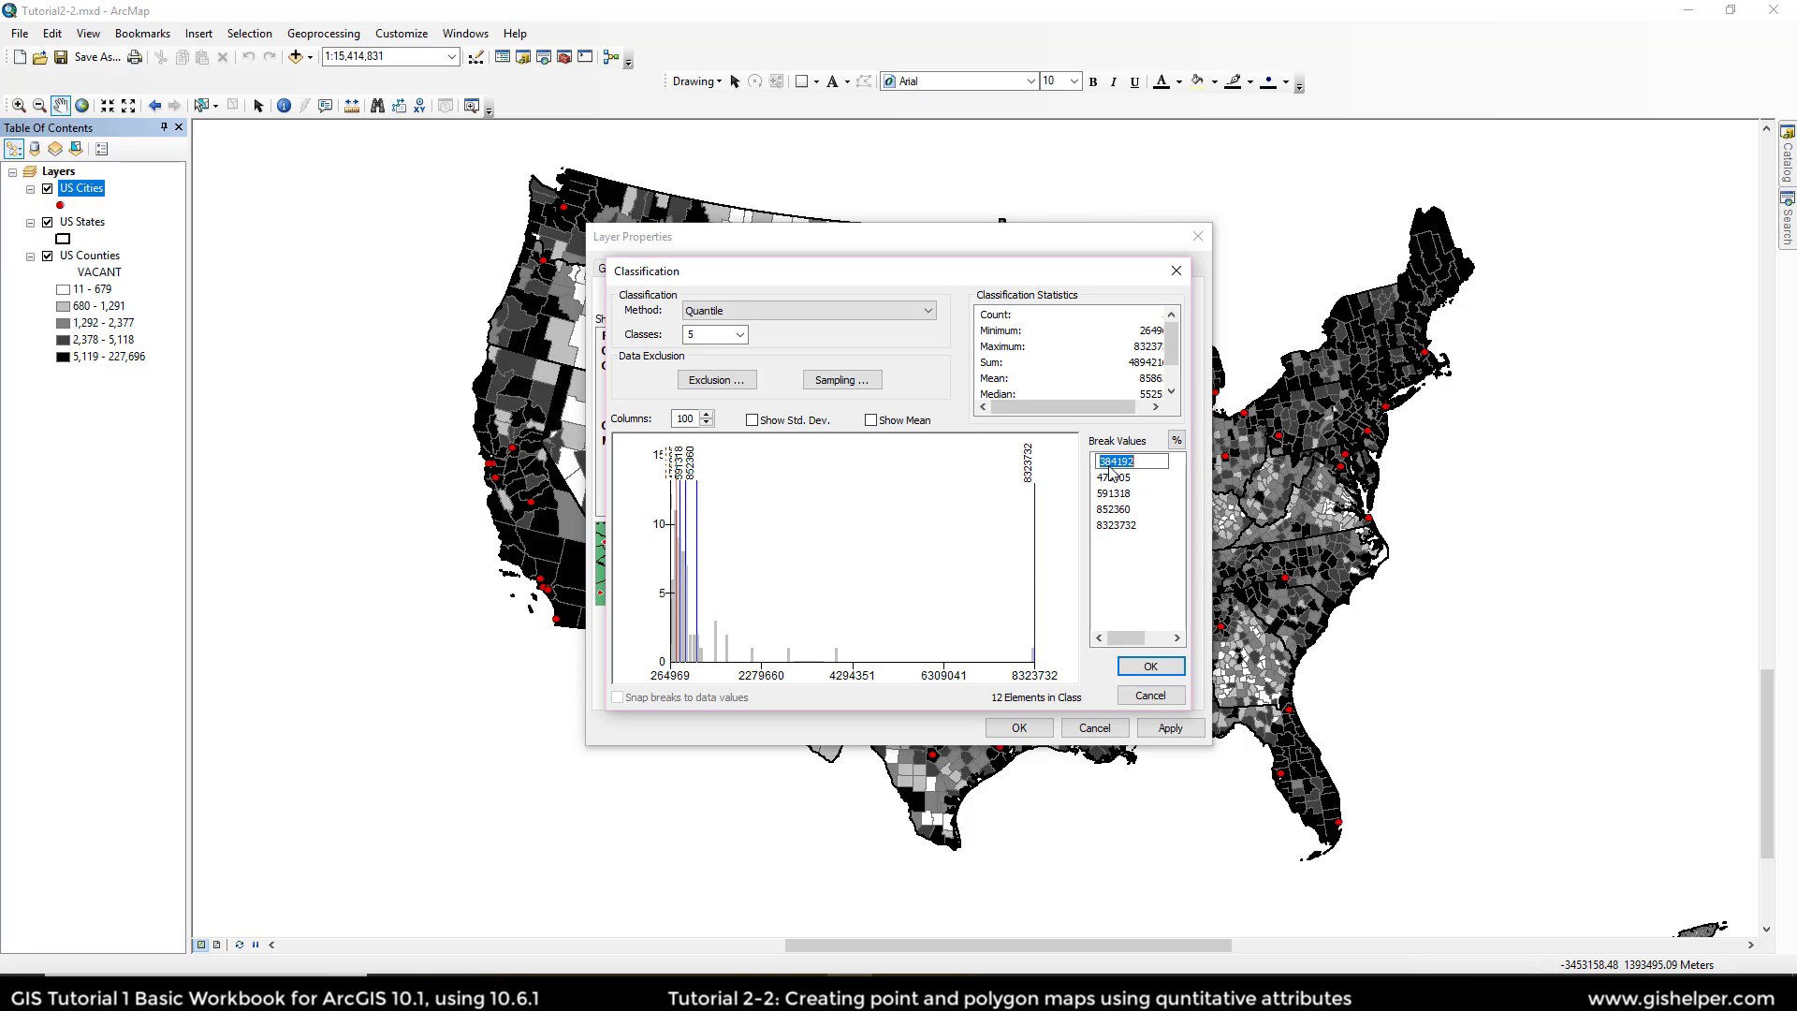
{"action": "left_click", "coordinate": [1110, 479]}
{"action": "left_click", "coordinate": [1111, 482]}
{"action": "left_click", "coordinate": [1116, 495]}
{"action": "left_click", "coordinate": [1121, 498]}
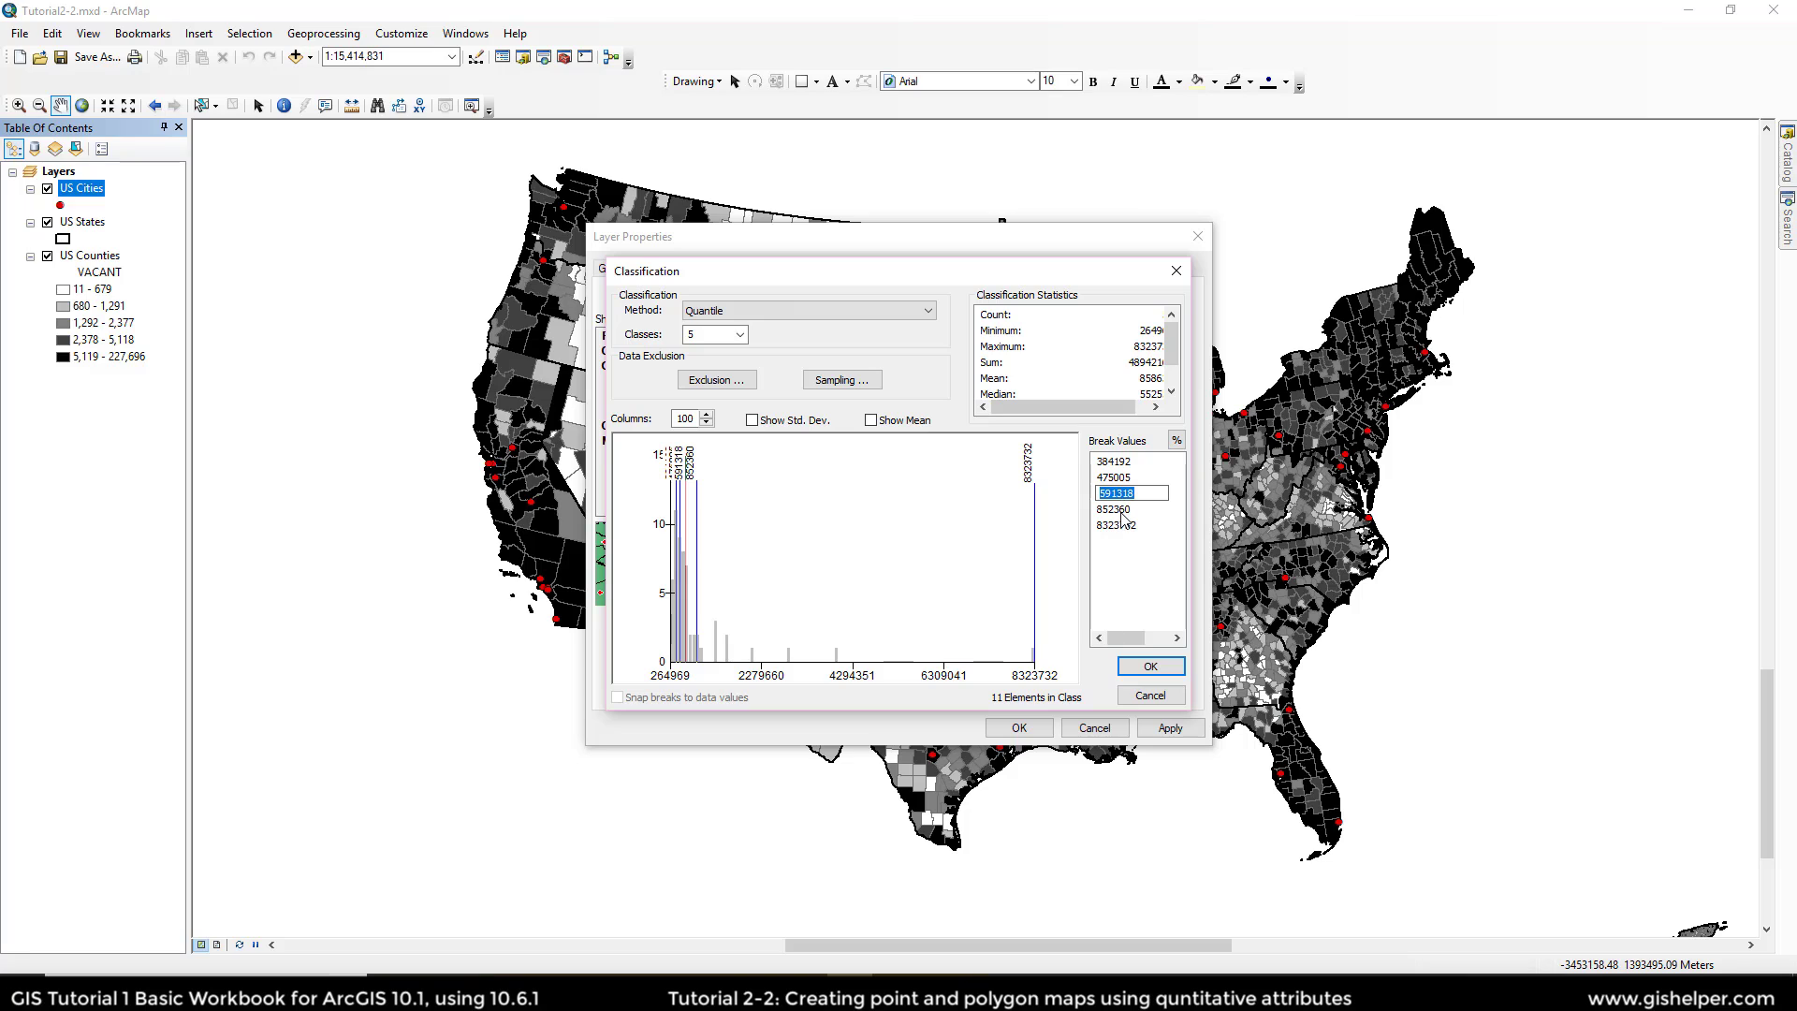
{"action": "left_click", "coordinate": [1121, 511]}
{"action": "left_click", "coordinate": [1121, 512]}
{"action": "left_click", "coordinate": [1120, 529]}
{"action": "left_click", "coordinate": [1123, 527]}
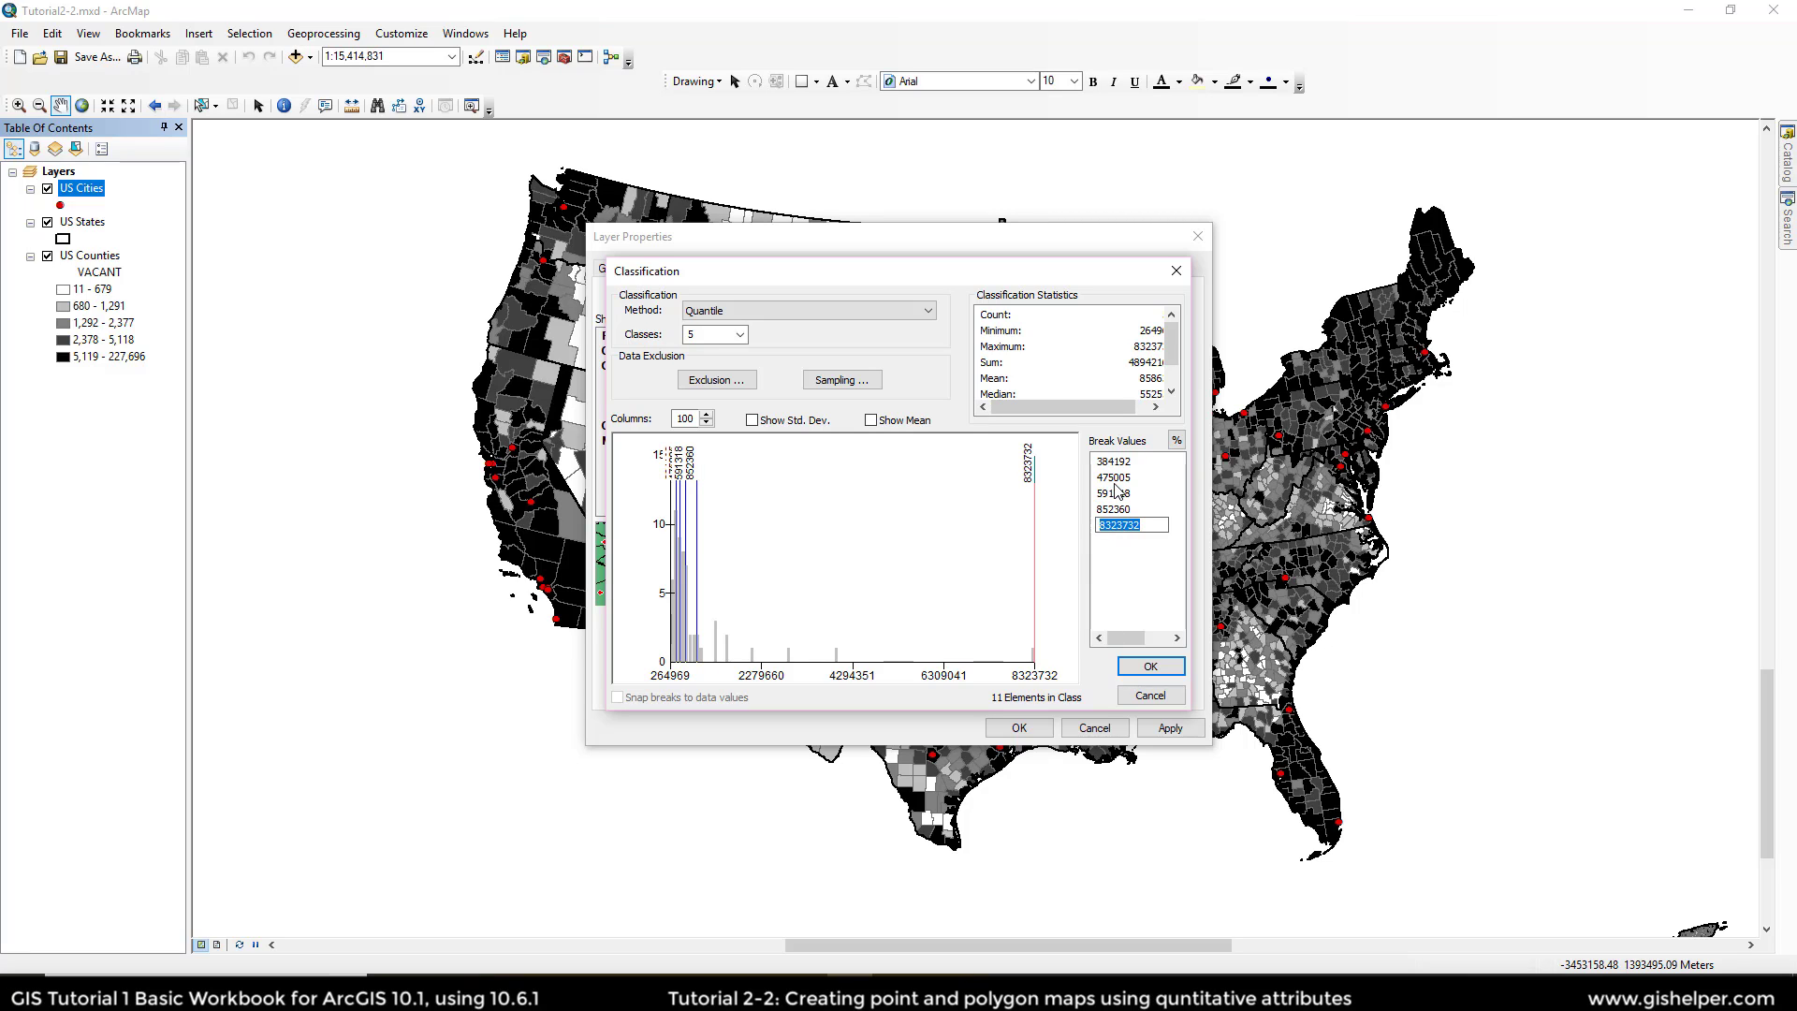
{"action": "left_click", "coordinate": [1151, 666]}
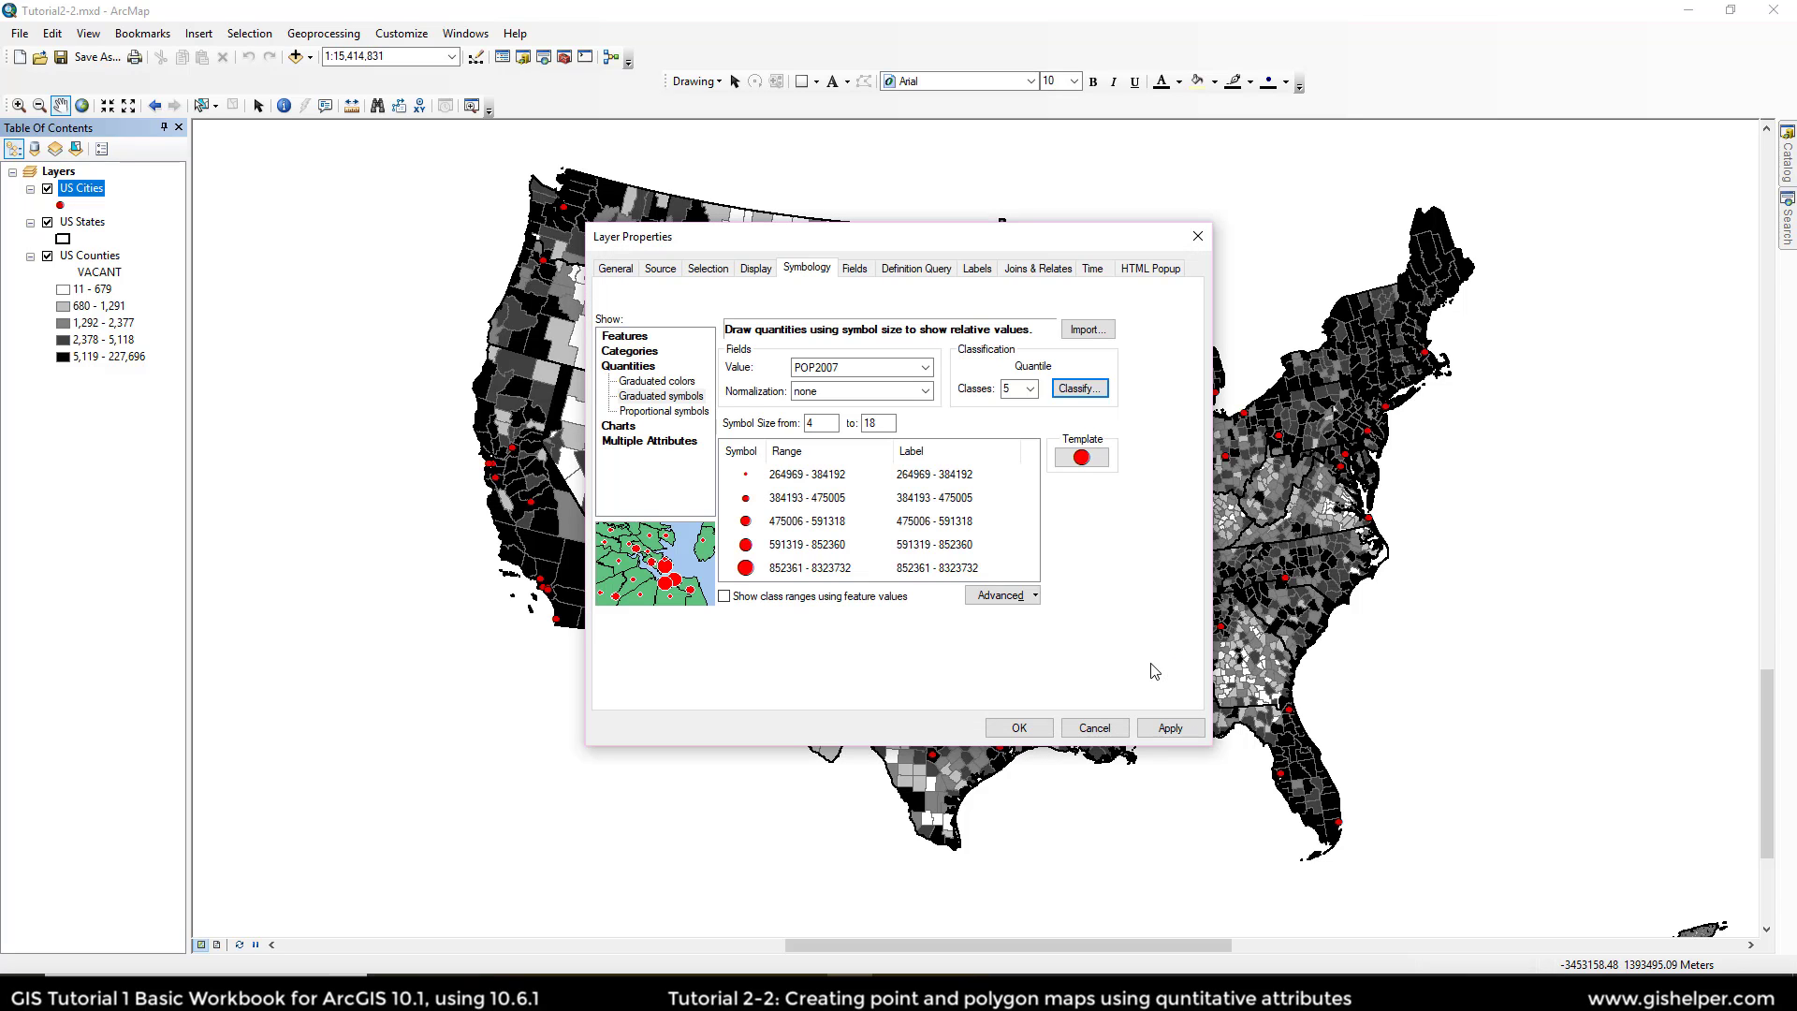
{"action": "right_click", "coordinate": [976, 461]}
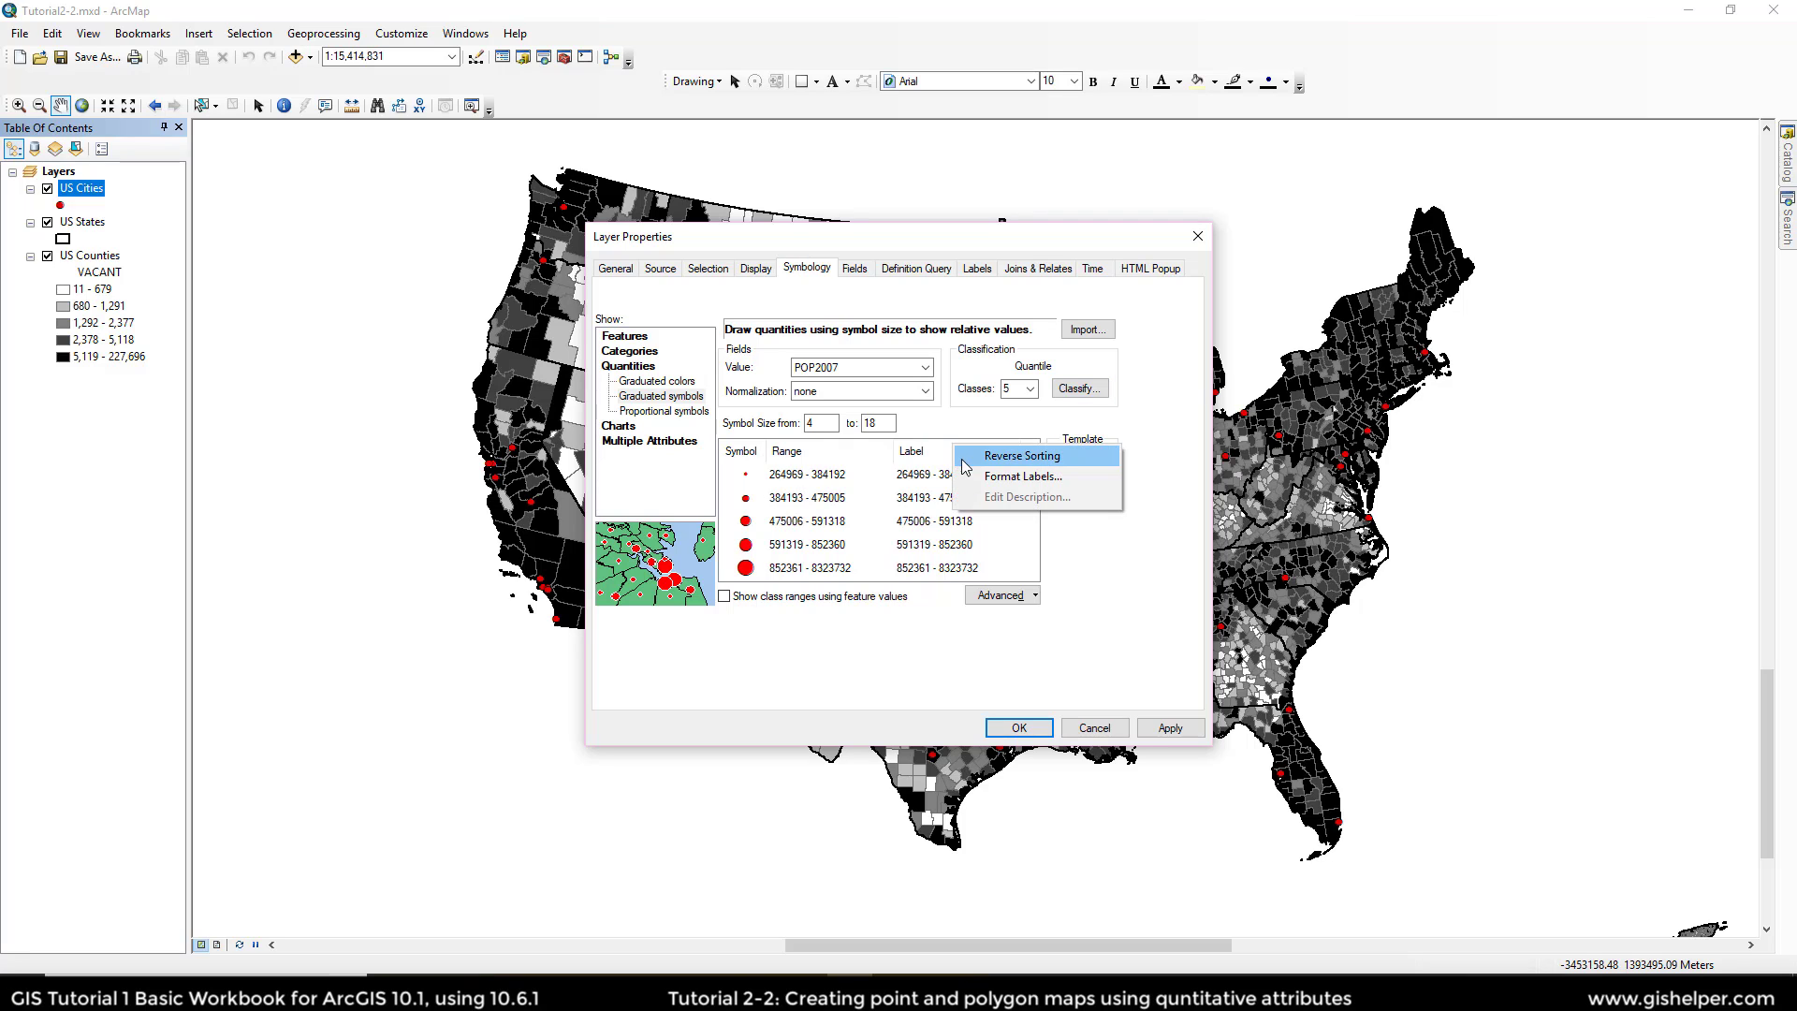
{"action": "left_click", "coordinate": [992, 475]}
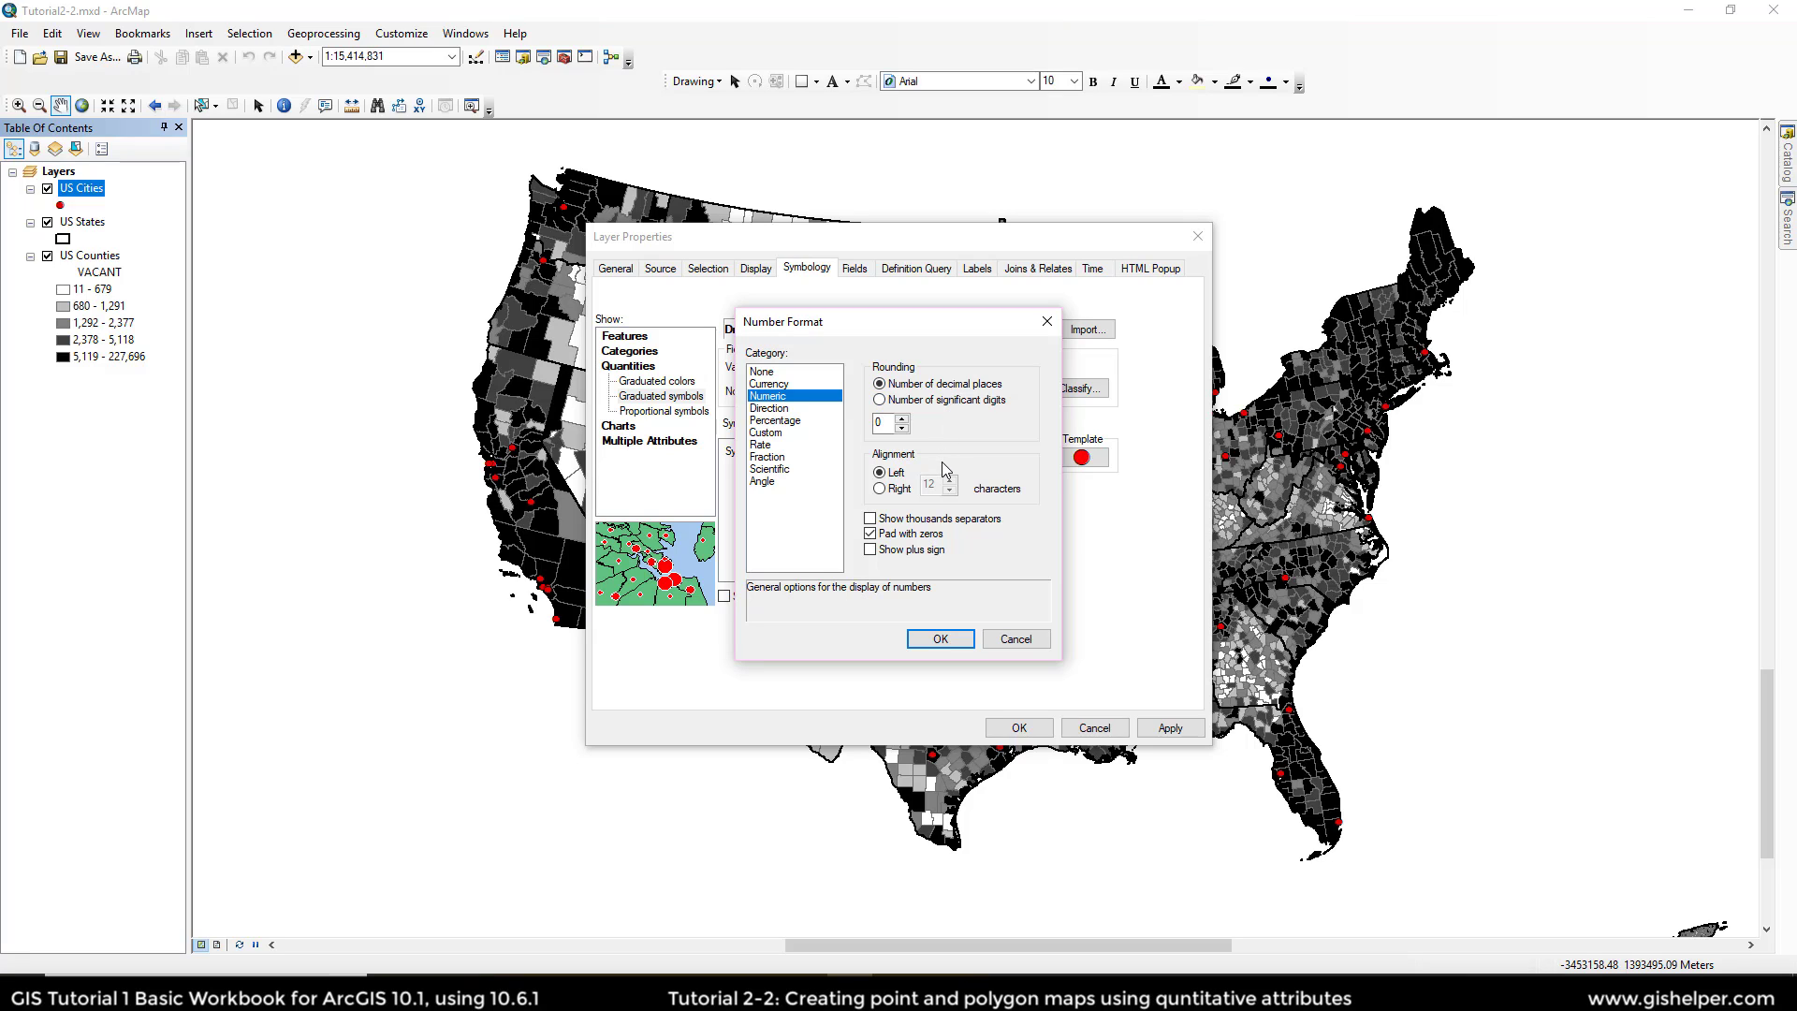
{"action": "left_click", "coordinate": [941, 639]}
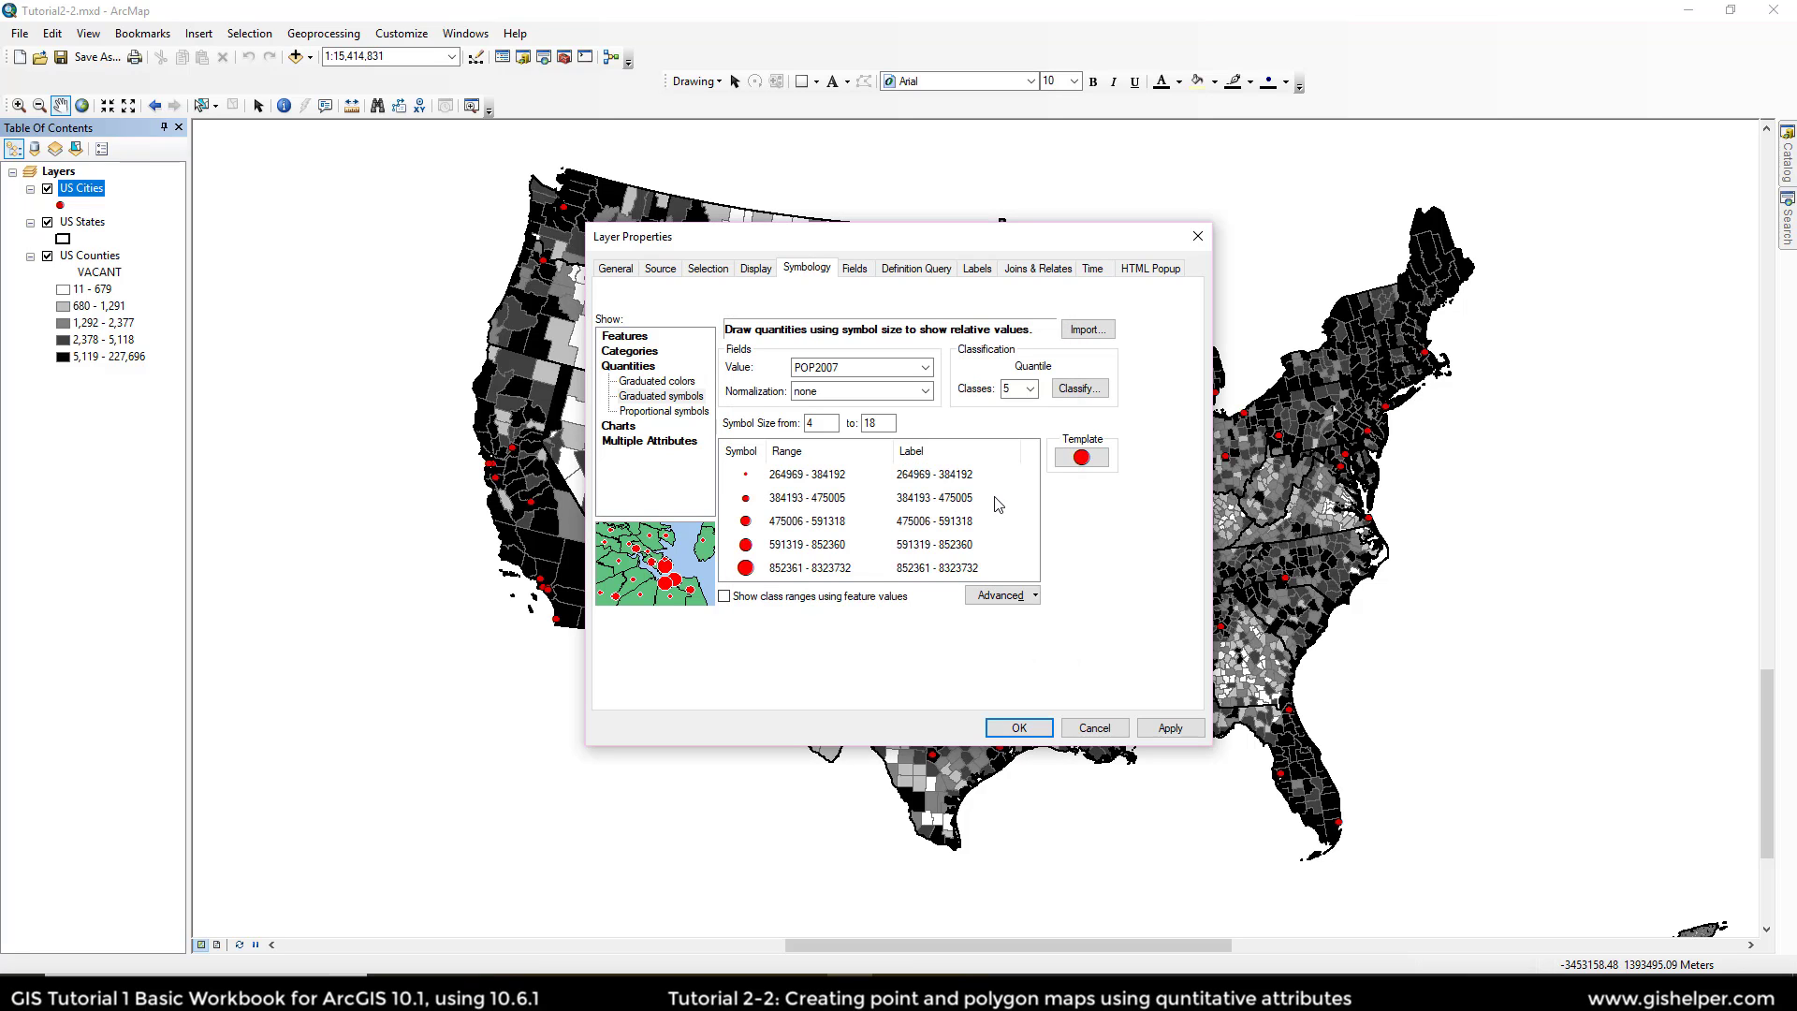
Step: Show thousands separators in the POP2007 class labels and apply the US Cities symbology
{"action": "right_click", "coordinate": [978, 467]}
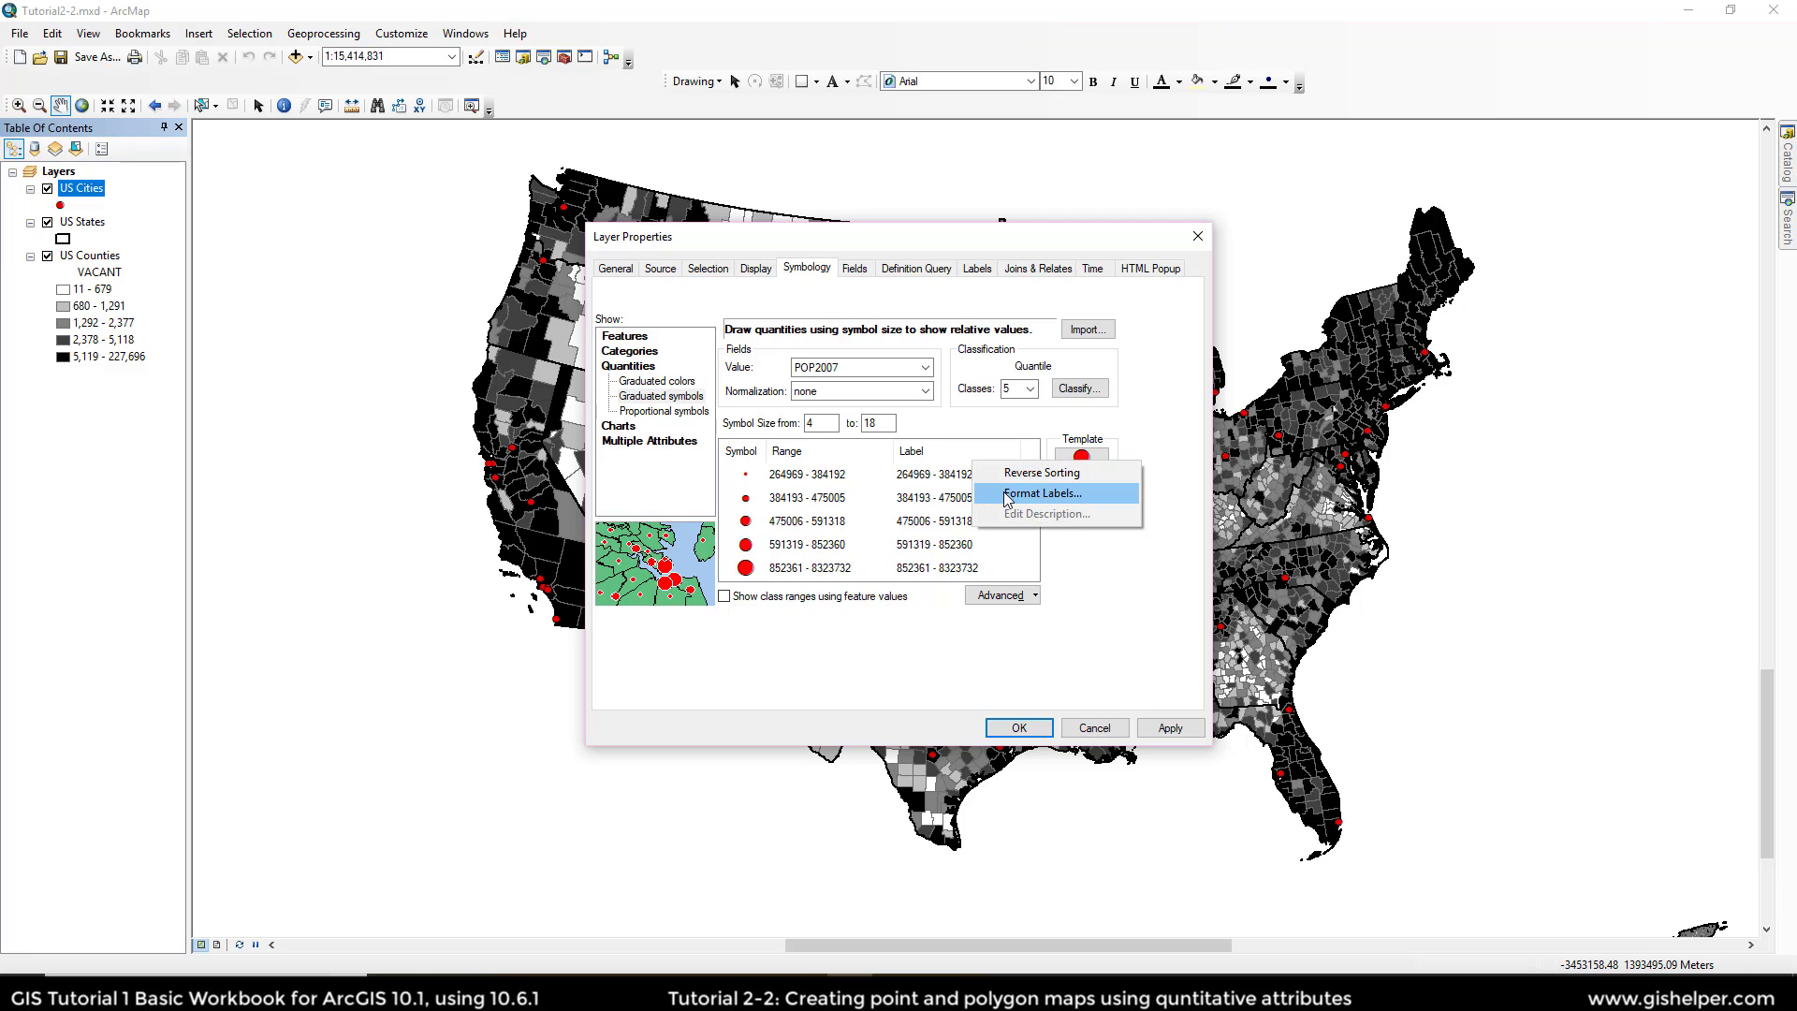
{"action": "left_click", "coordinate": [1036, 494]}
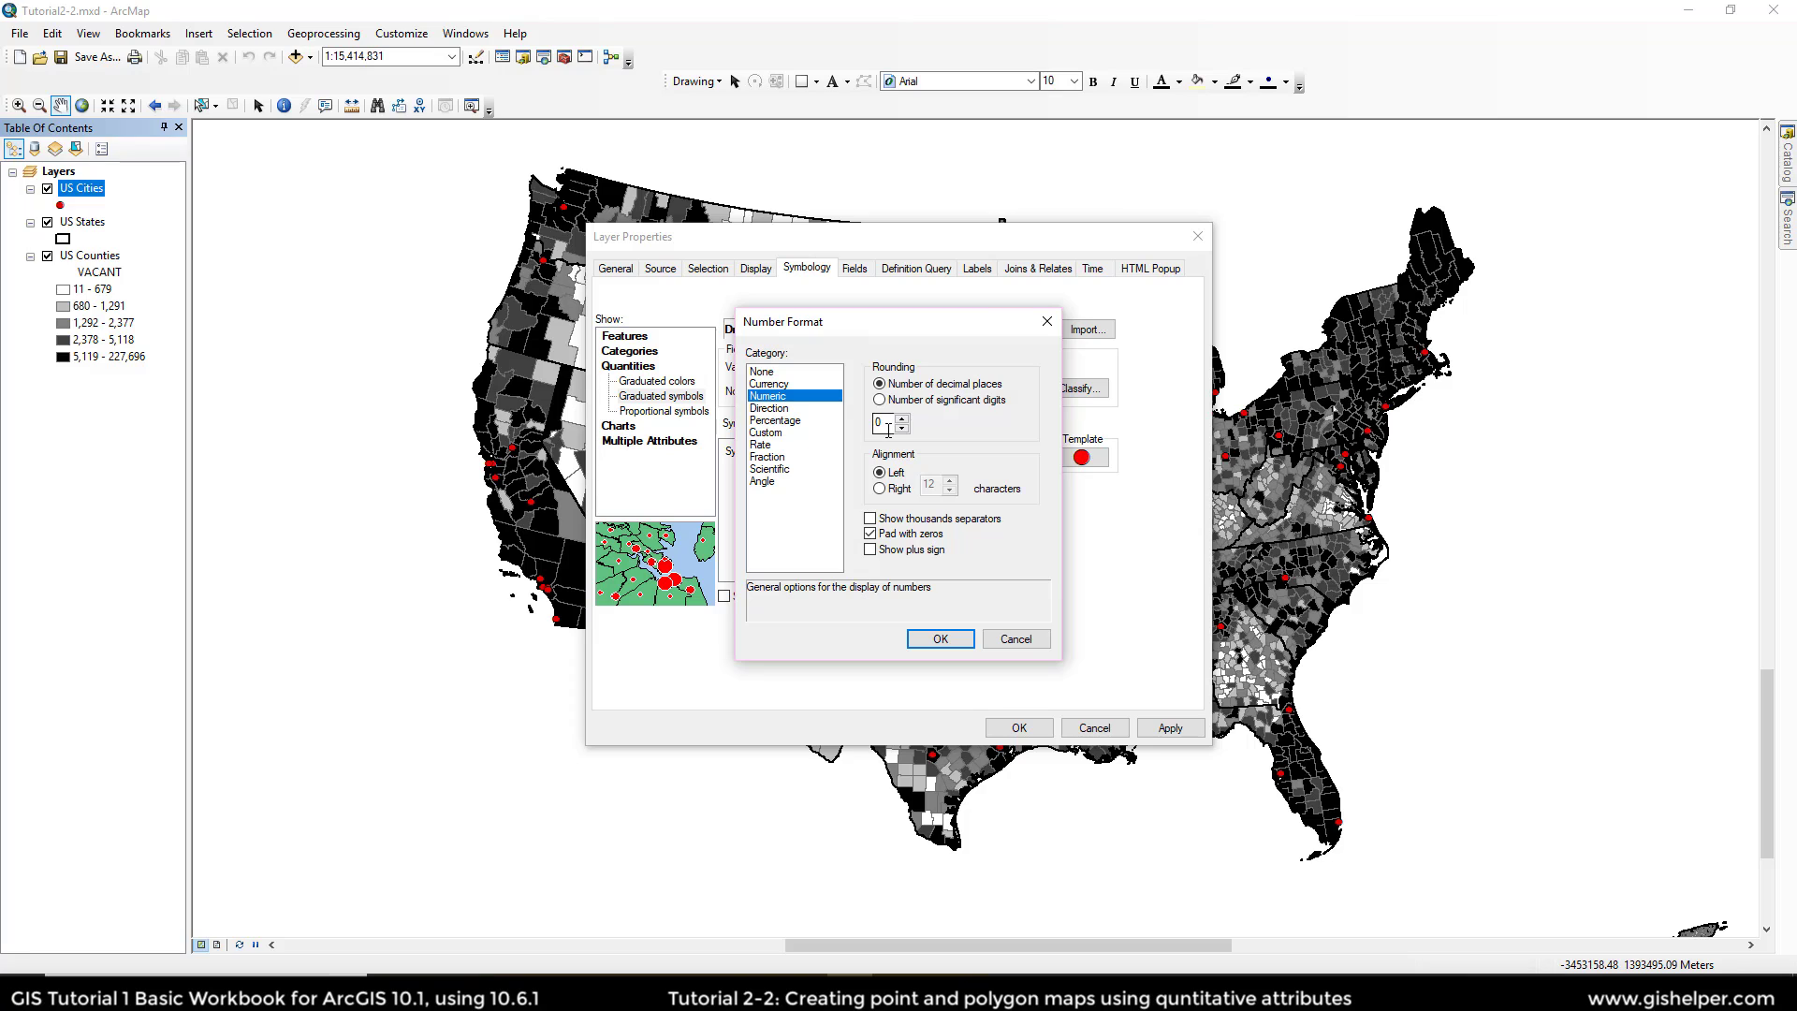
{"action": "left_click", "coordinate": [870, 519]}
{"action": "left_click", "coordinate": [923, 641]}
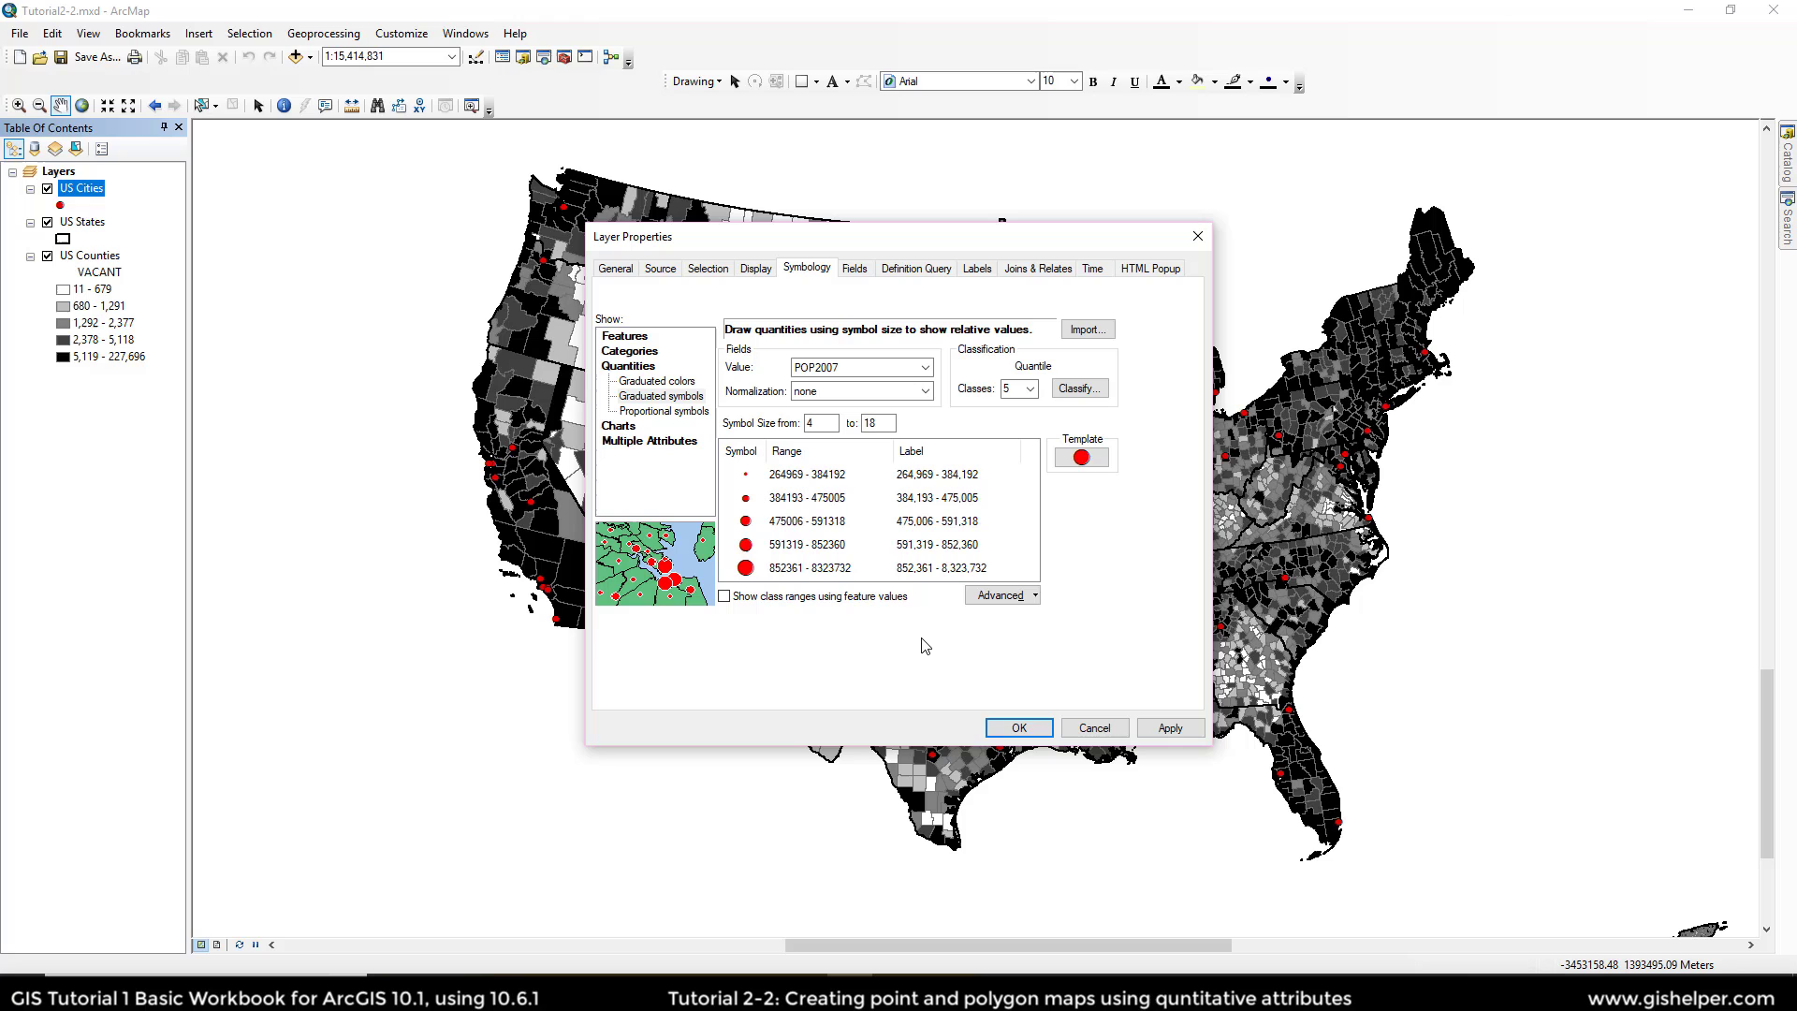
{"action": "left_click", "coordinate": [1018, 728]}
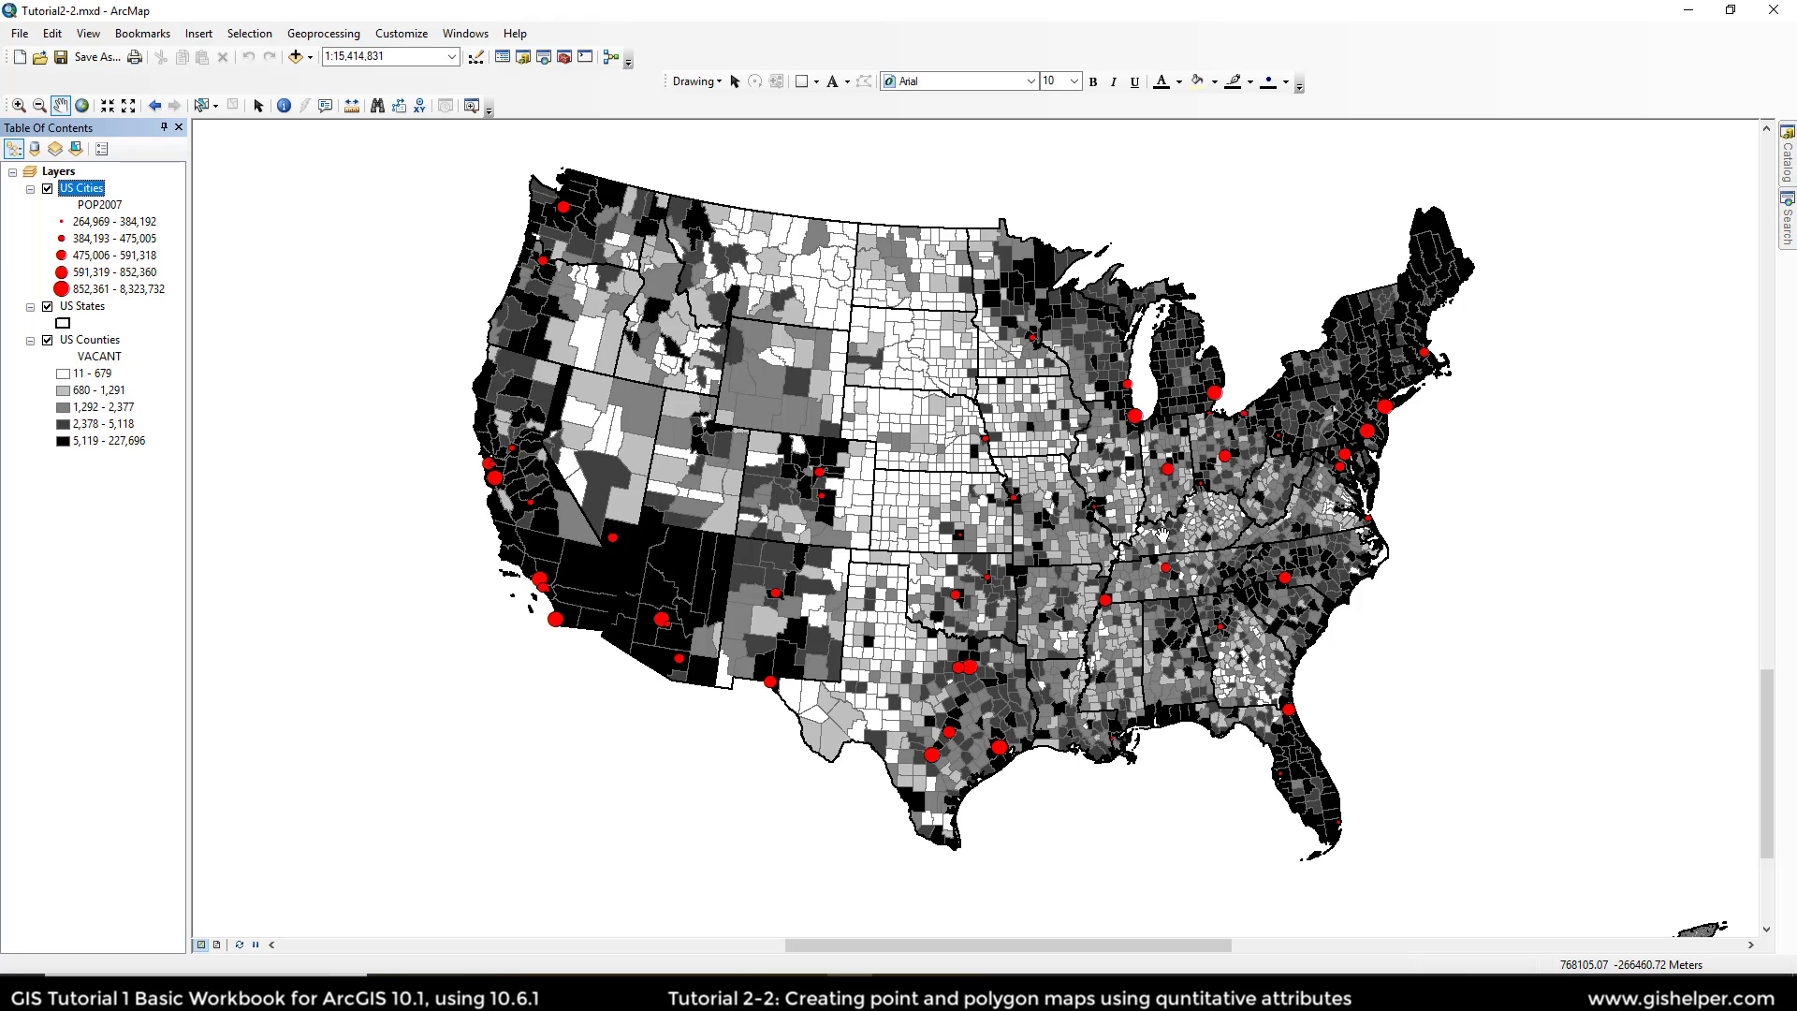
Step: Examine the data type of the POP2007 field in the US Cities attribute table, and close the table
{"action": "right_click", "coordinate": [82, 193]}
{"action": "left_click", "coordinate": [110, 247]}
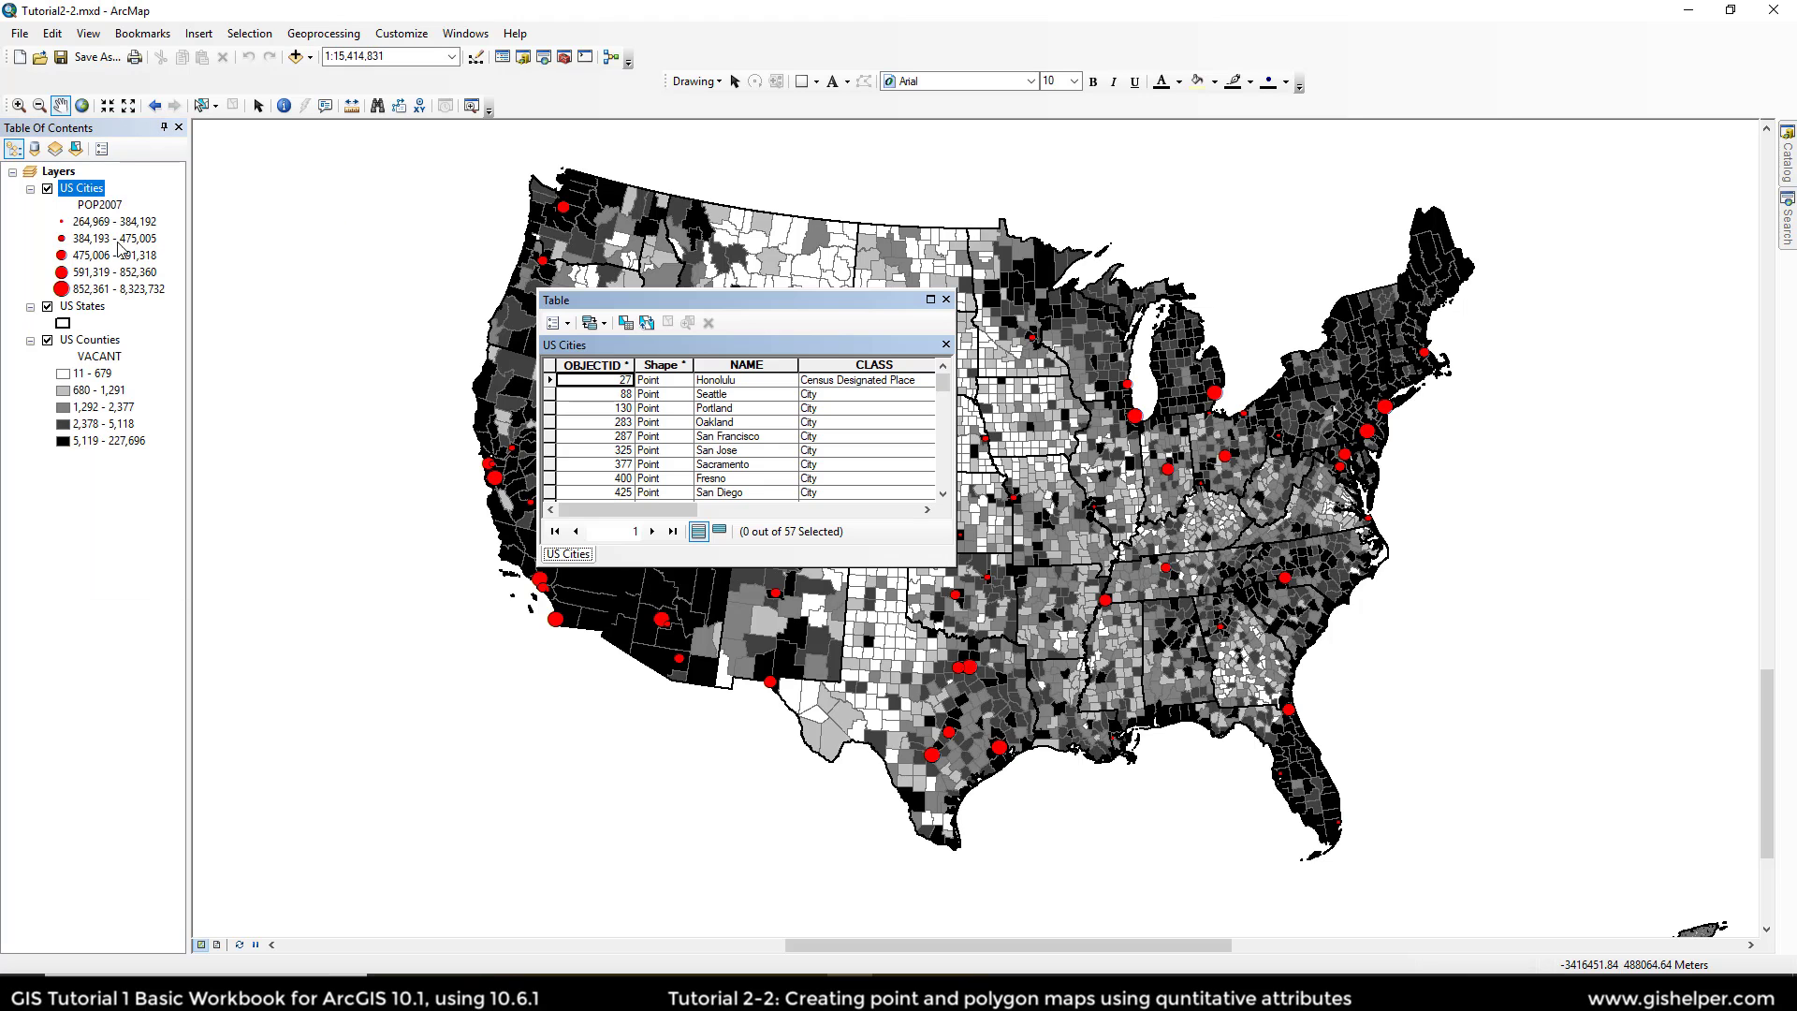
{"action": "left_click_drag", "start_coordinate": [956, 485], "coordinate": [1470, 487]}
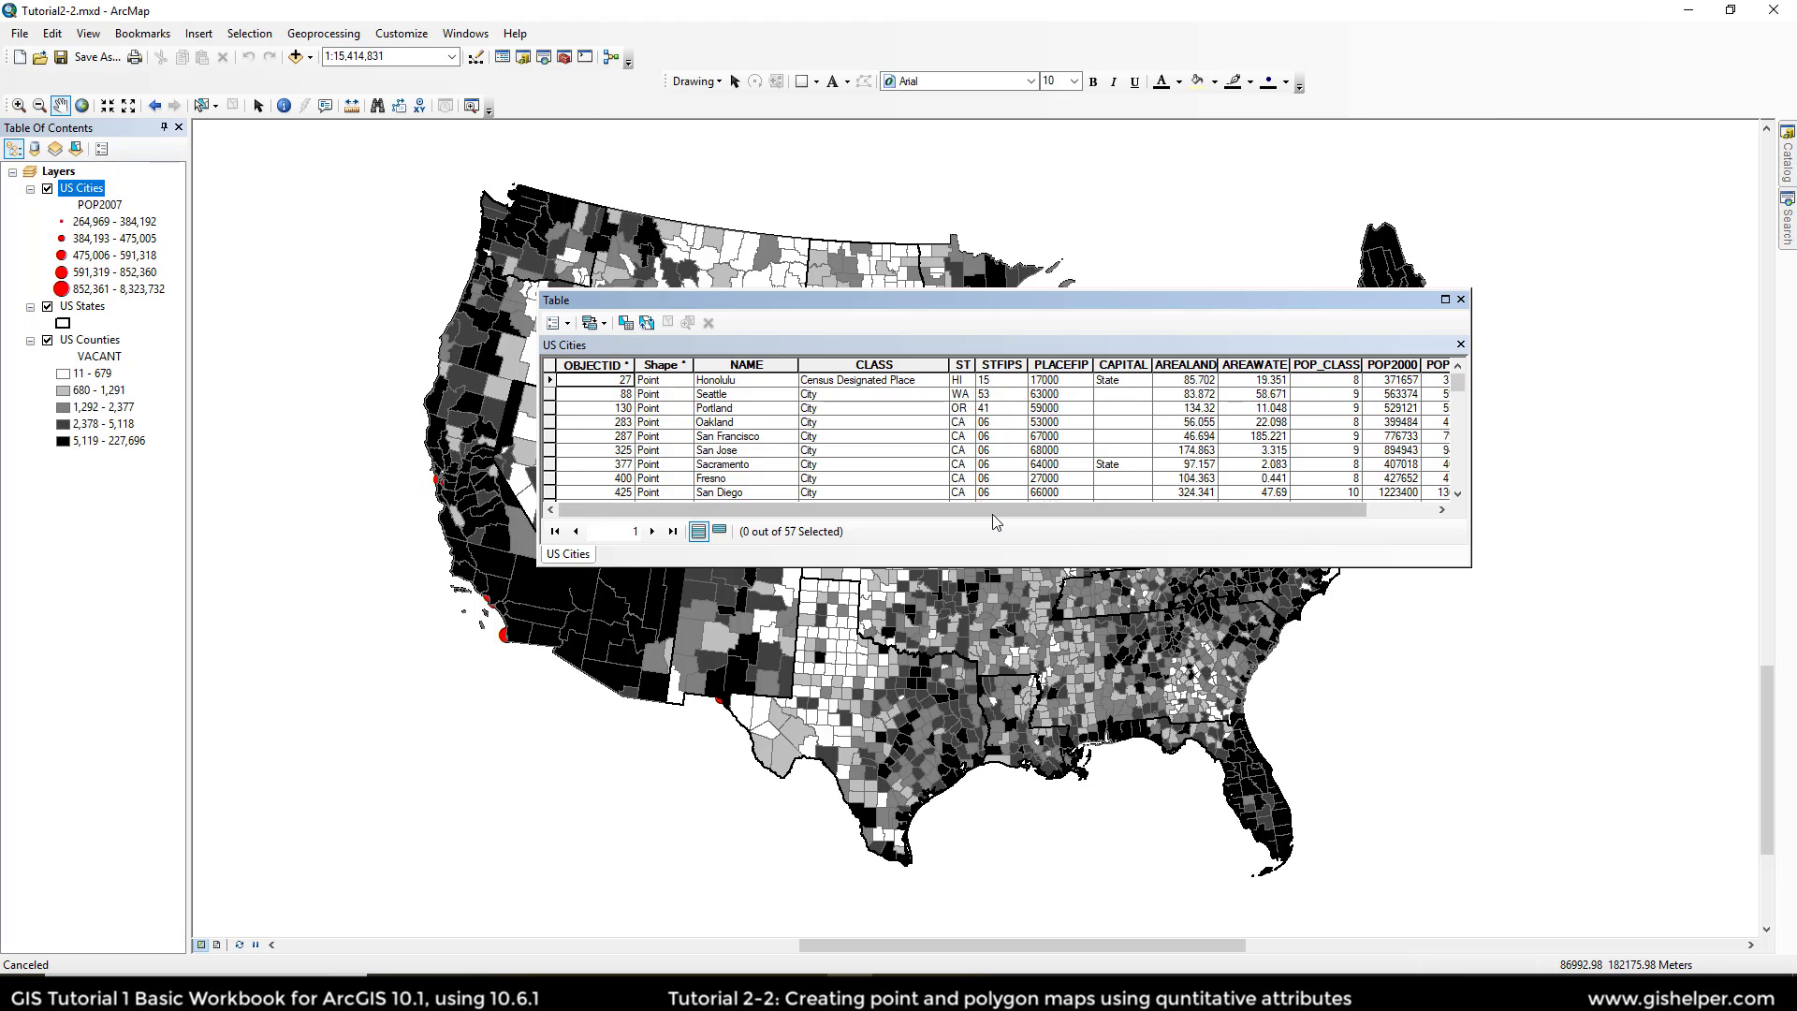
{"action": "left_click_drag", "start_coordinate": [992, 509], "coordinate": [1057, 509]}
{"action": "right_click", "coordinate": [1385, 366]}
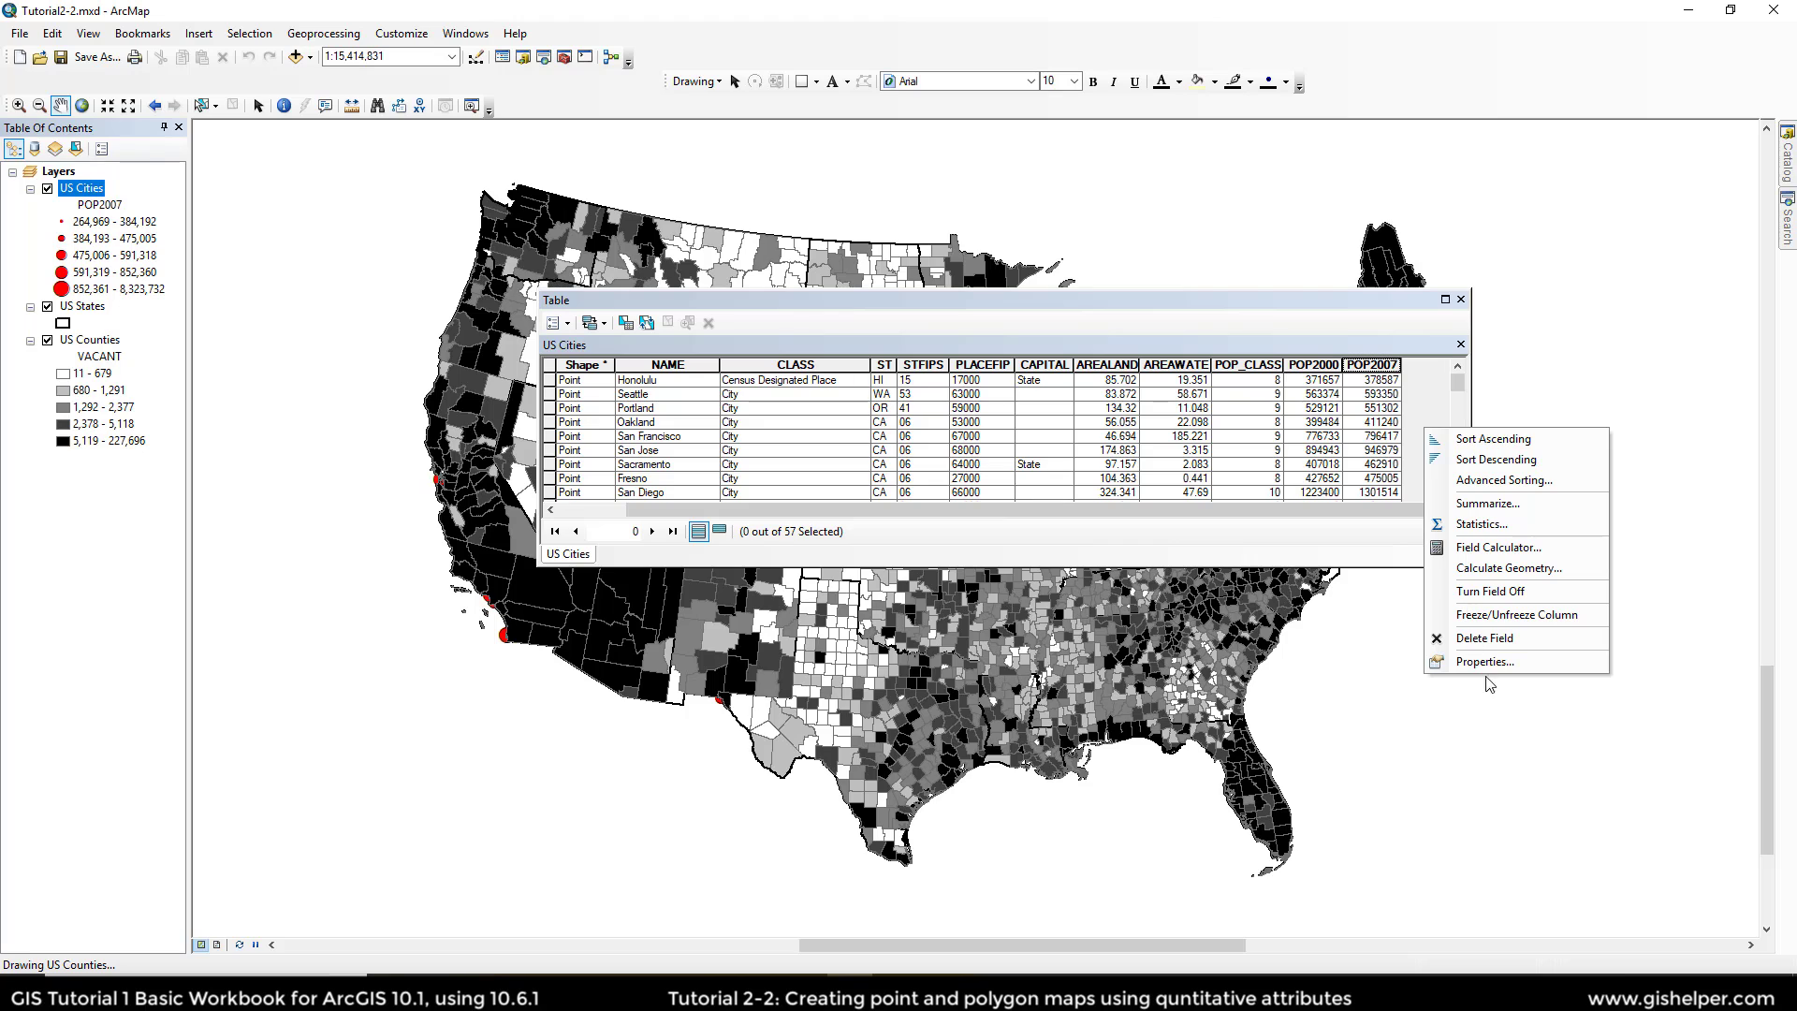
{"action": "left_click", "coordinate": [1483, 661]}
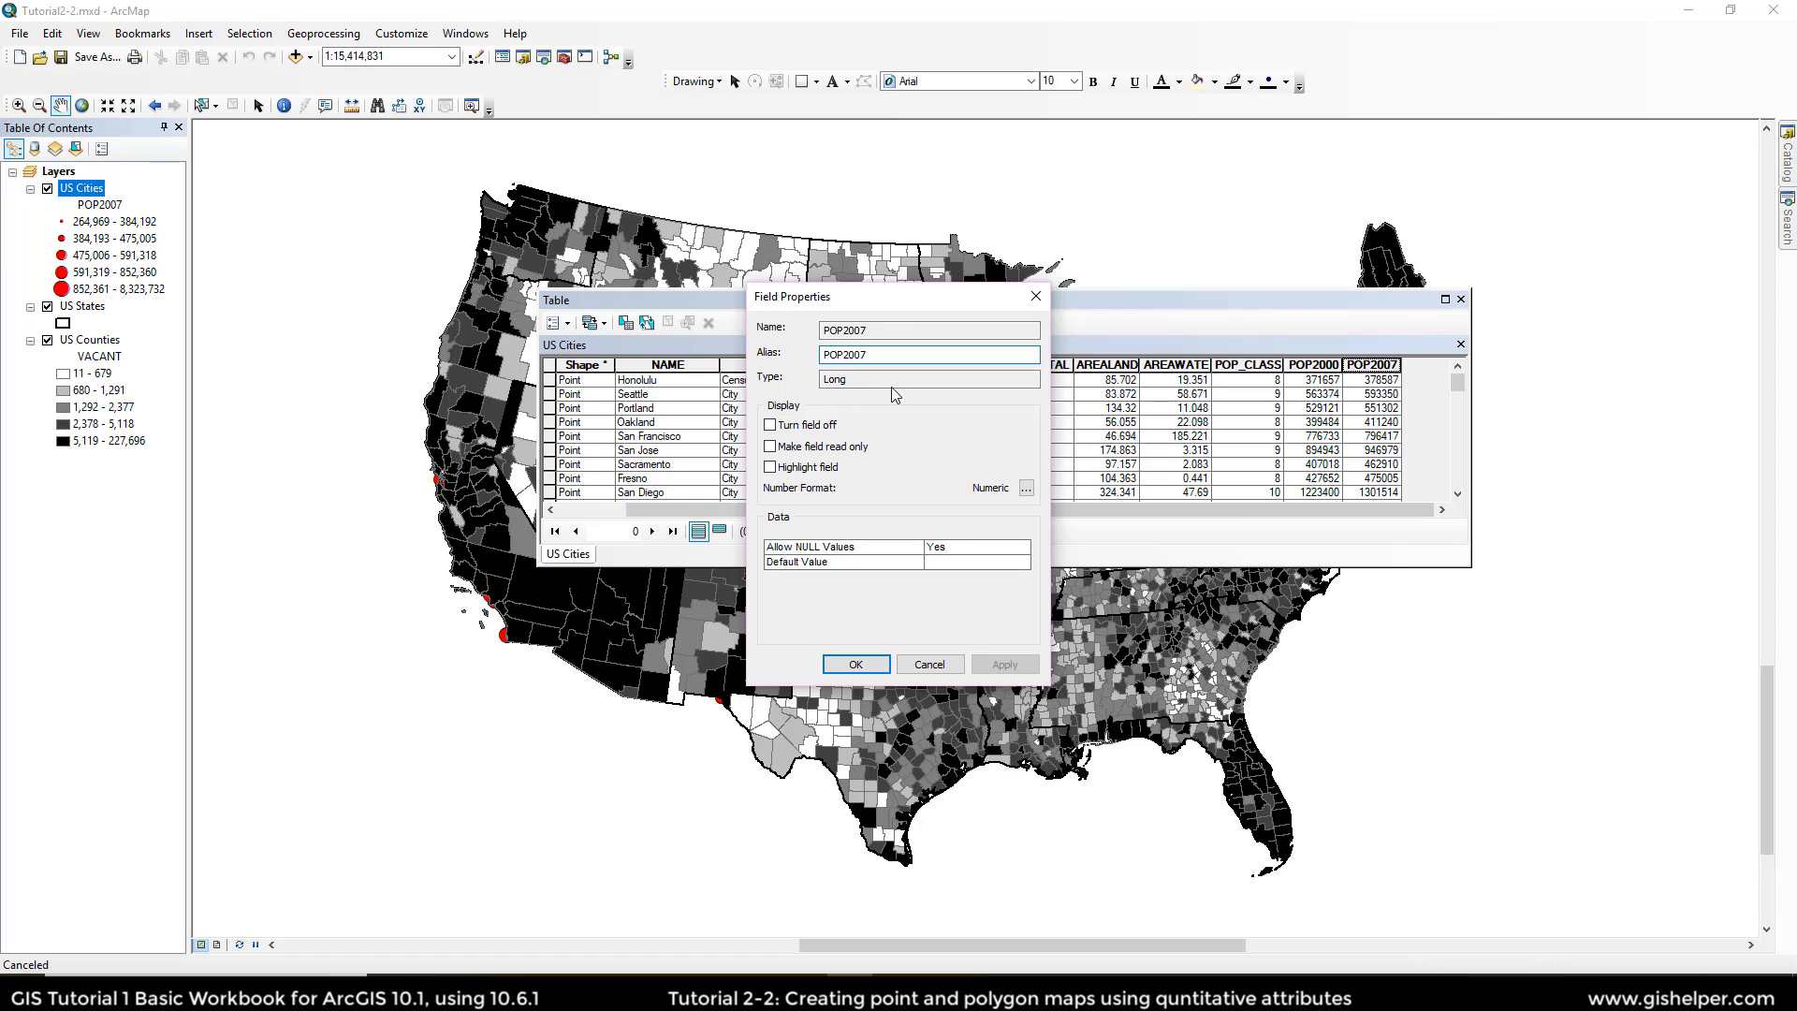
{"action": "left_click", "coordinate": [1036, 298]}
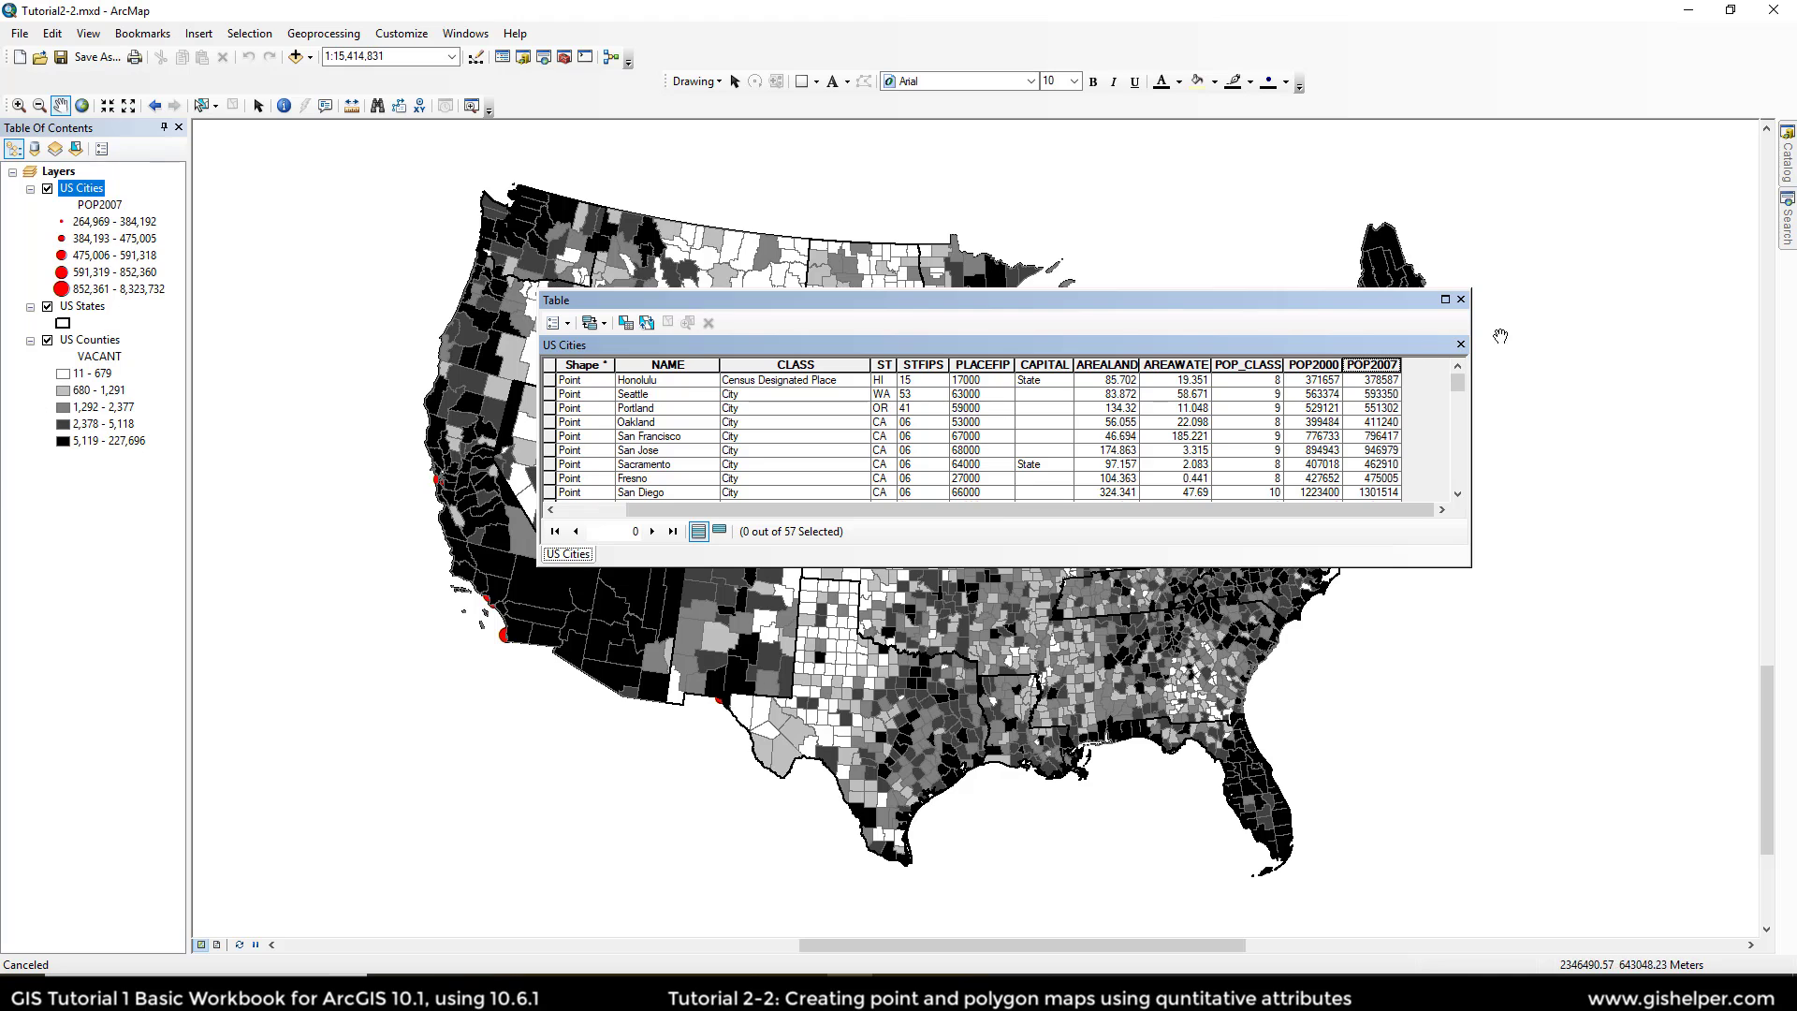
{"action": "left_click", "coordinate": [1460, 299]}
Step: Examine the data type of the VACANT field in the US Counties attribute table, and close the table
{"action": "left_click", "coordinate": [89, 342]}
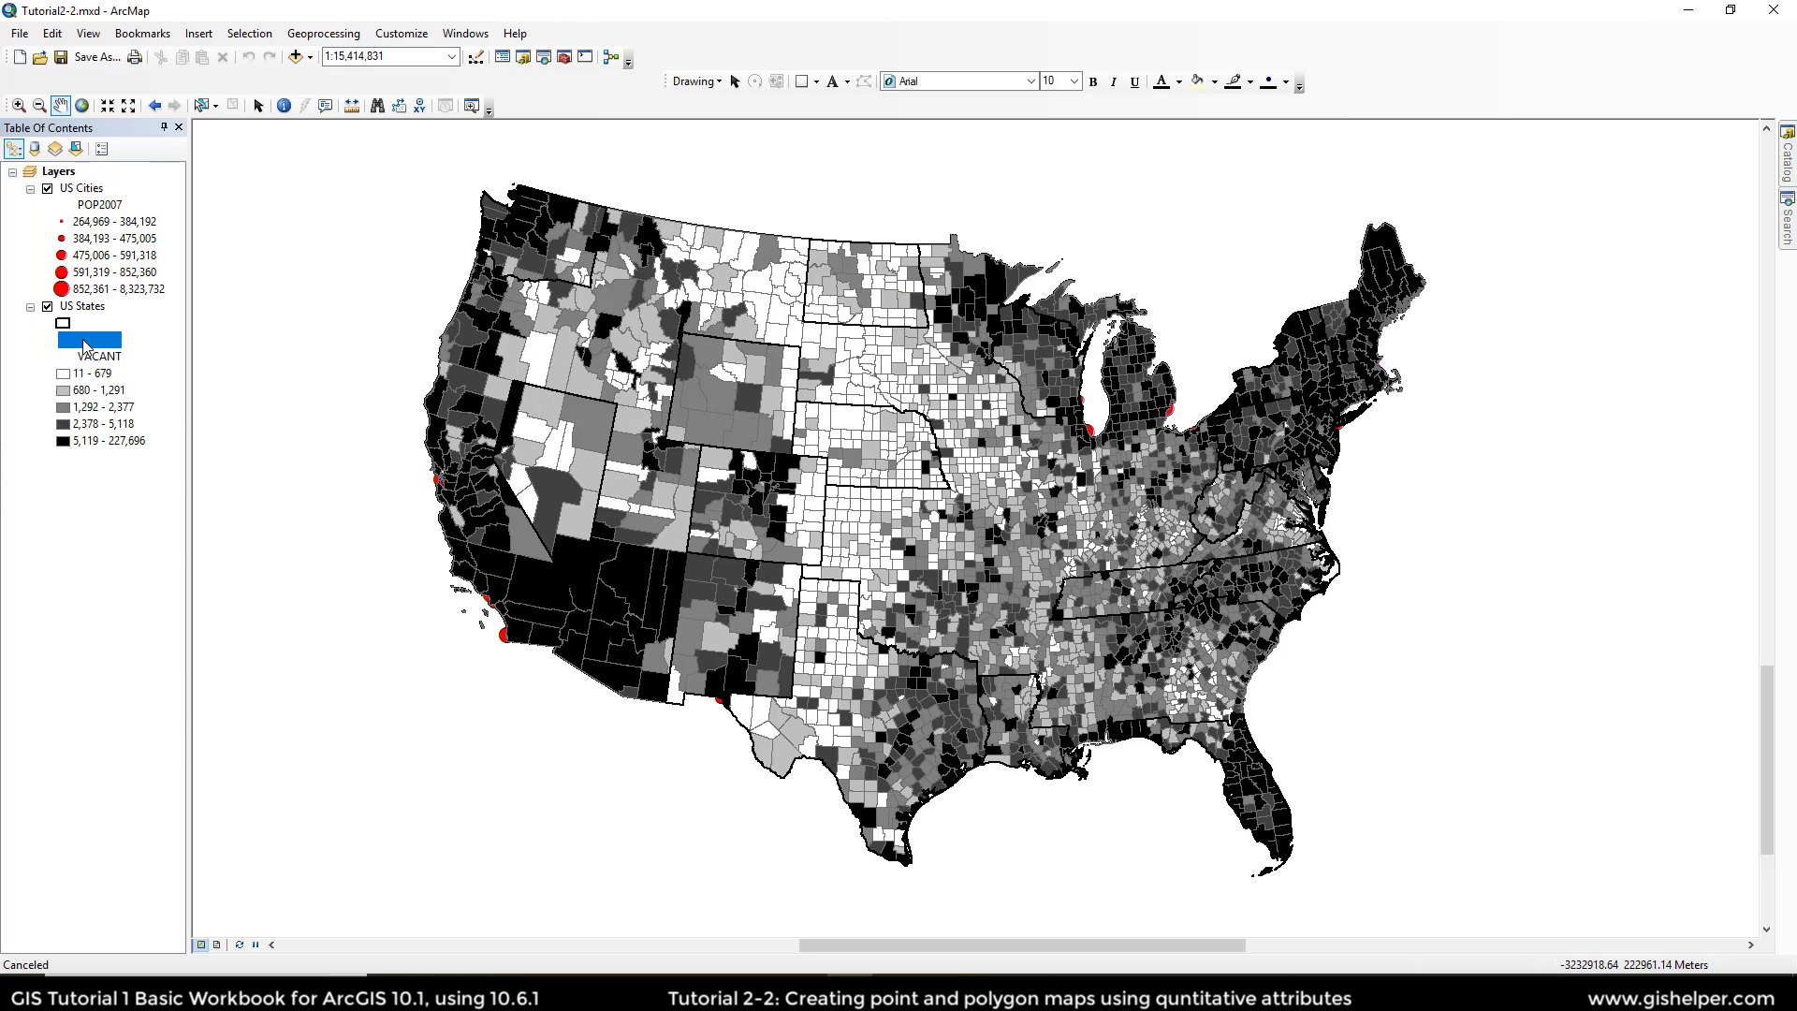
{"action": "right_click", "coordinate": [89, 342]}
{"action": "left_click", "coordinate": [149, 413]}
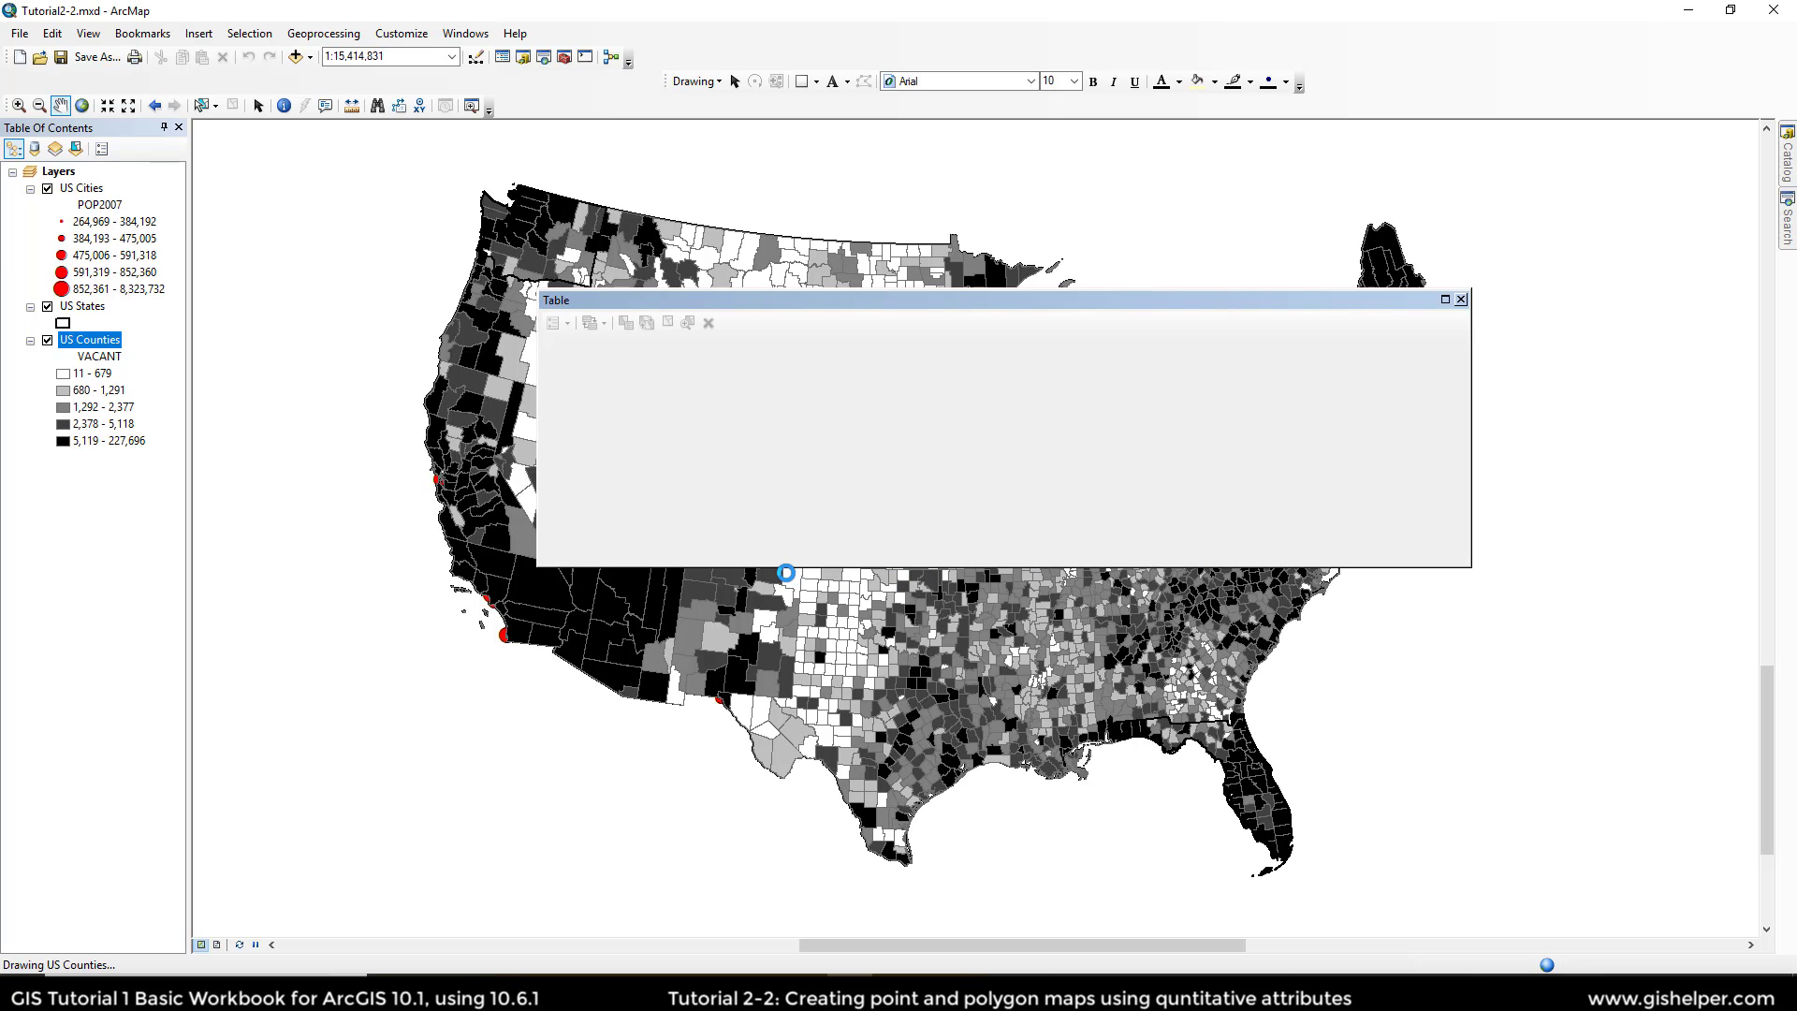
{"action": "left_click_drag", "start_coordinate": [652, 516], "coordinate": [1360, 525]}
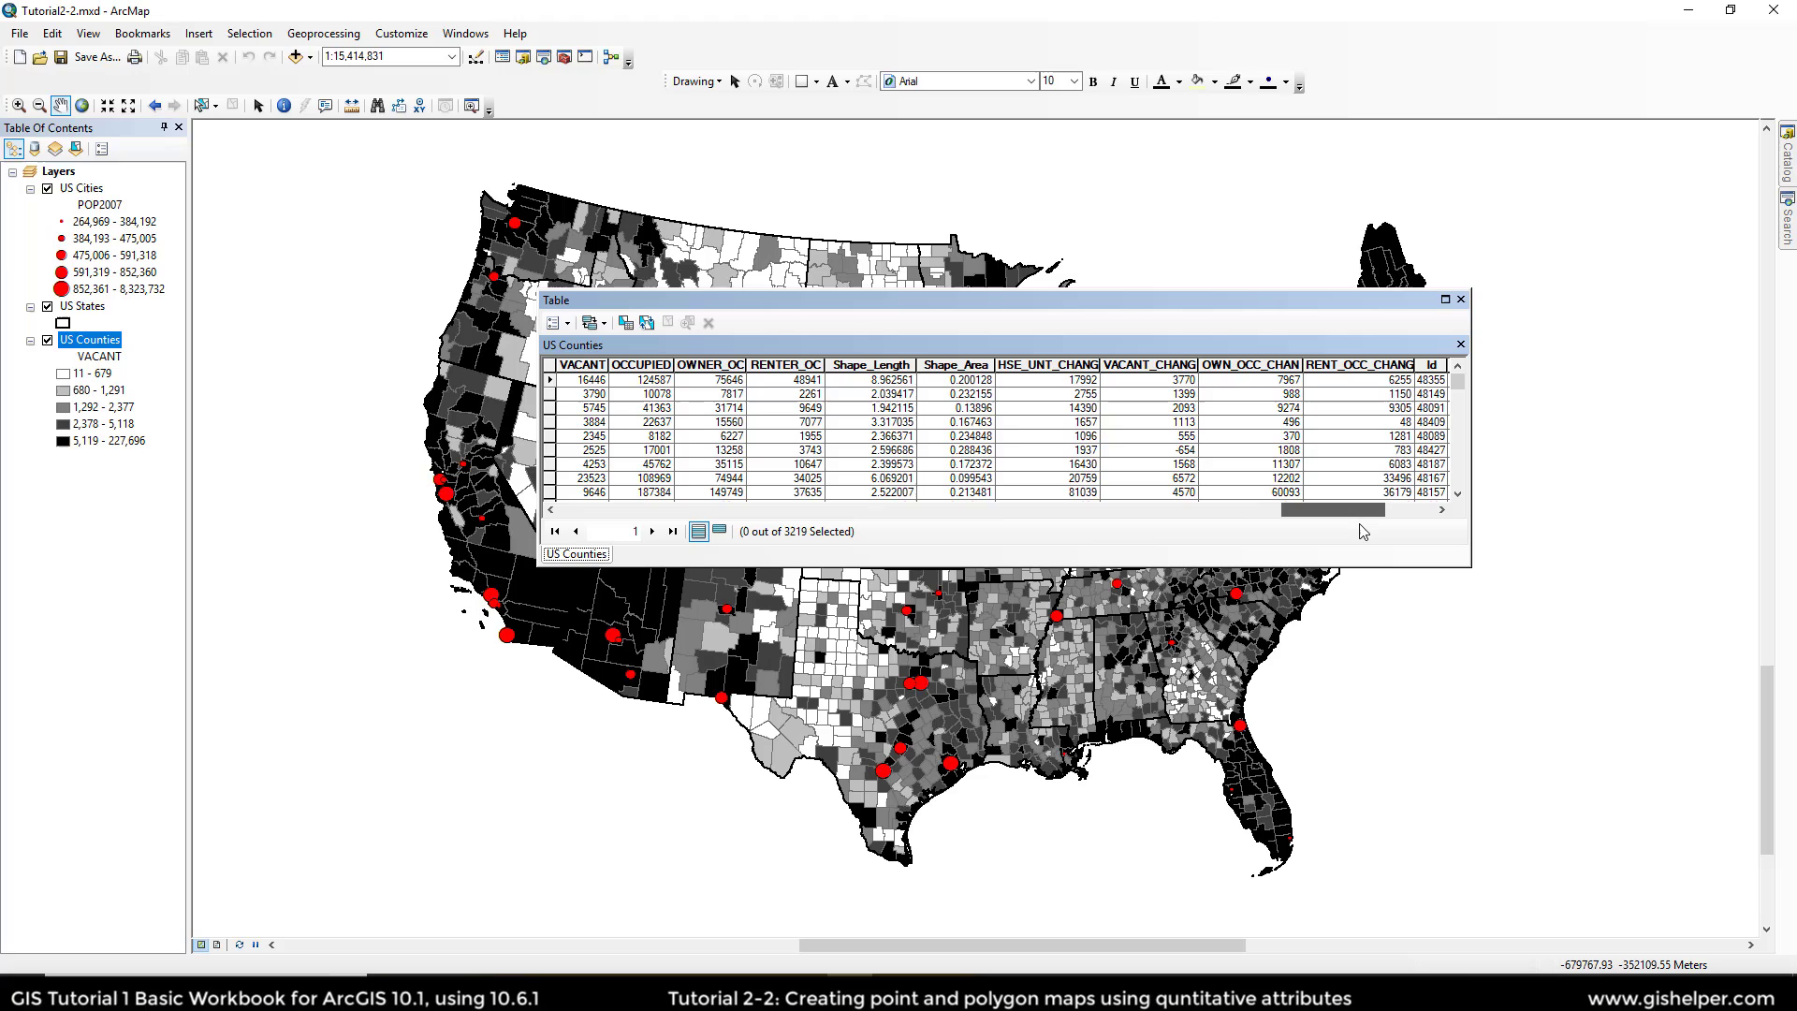
{"action": "right_click", "coordinate": [595, 366]}
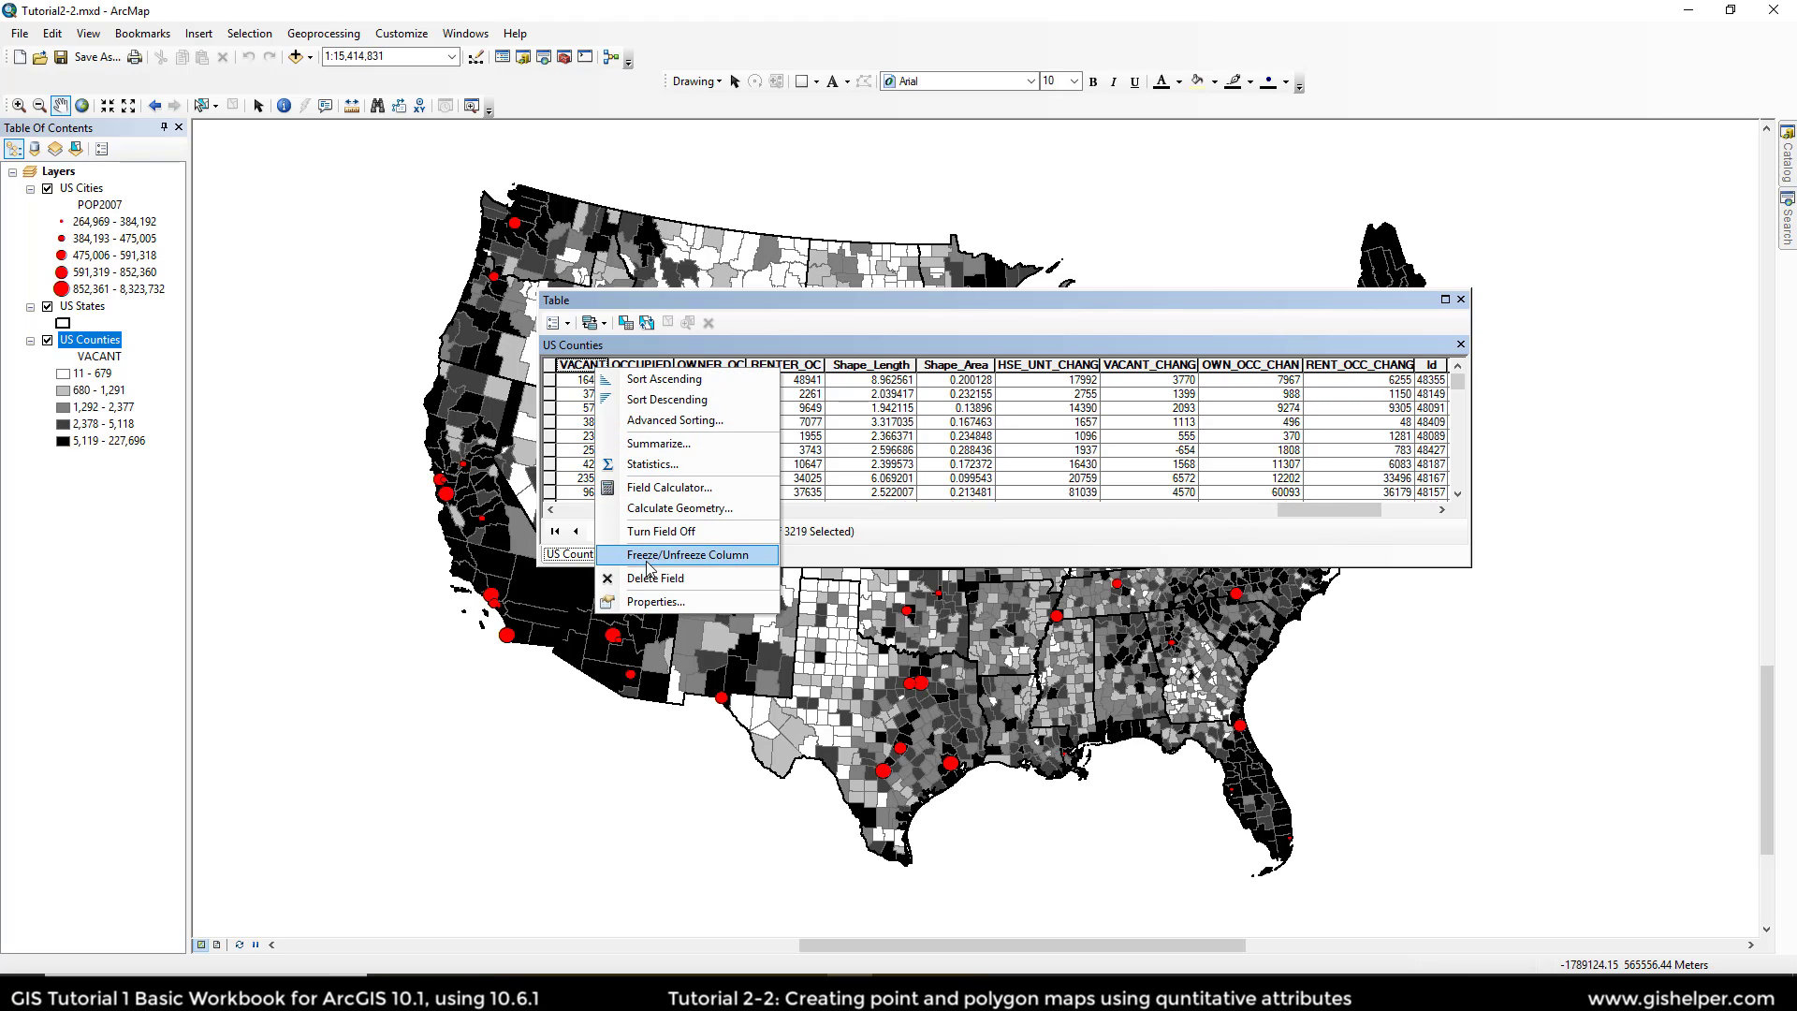
{"action": "left_click", "coordinate": [655, 602]}
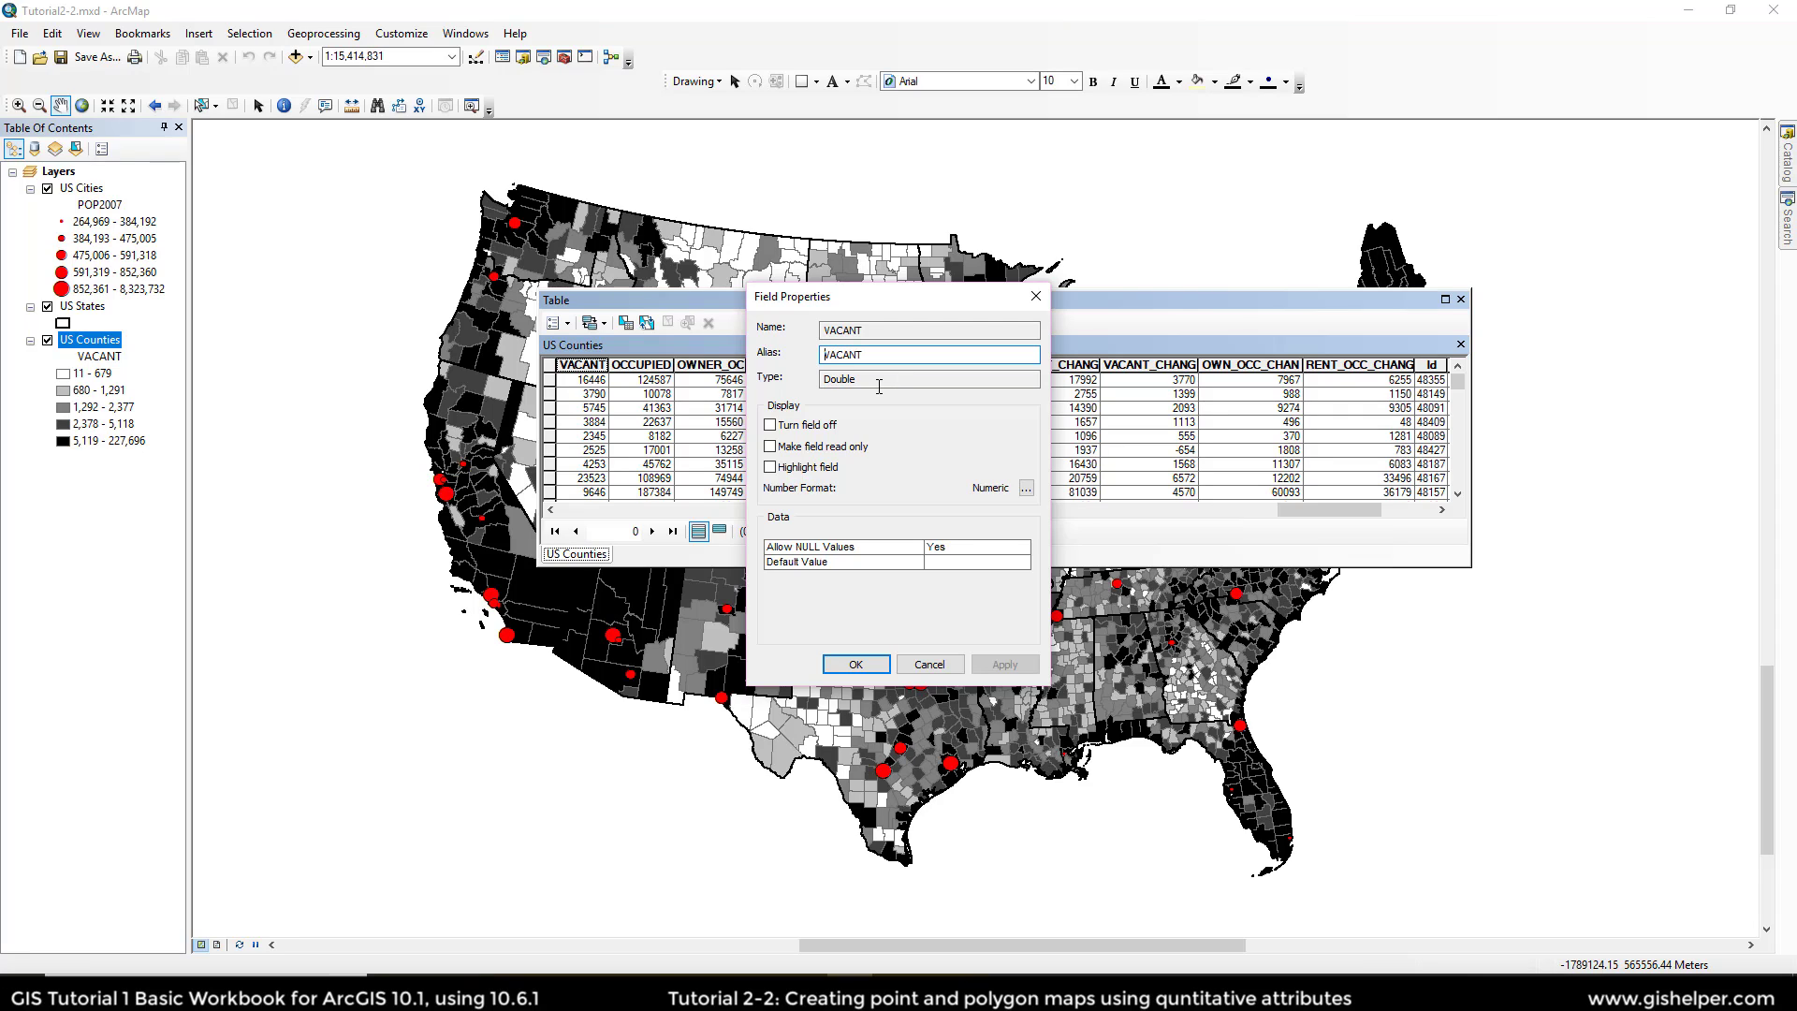
{"action": "left_click", "coordinate": [1035, 296]}
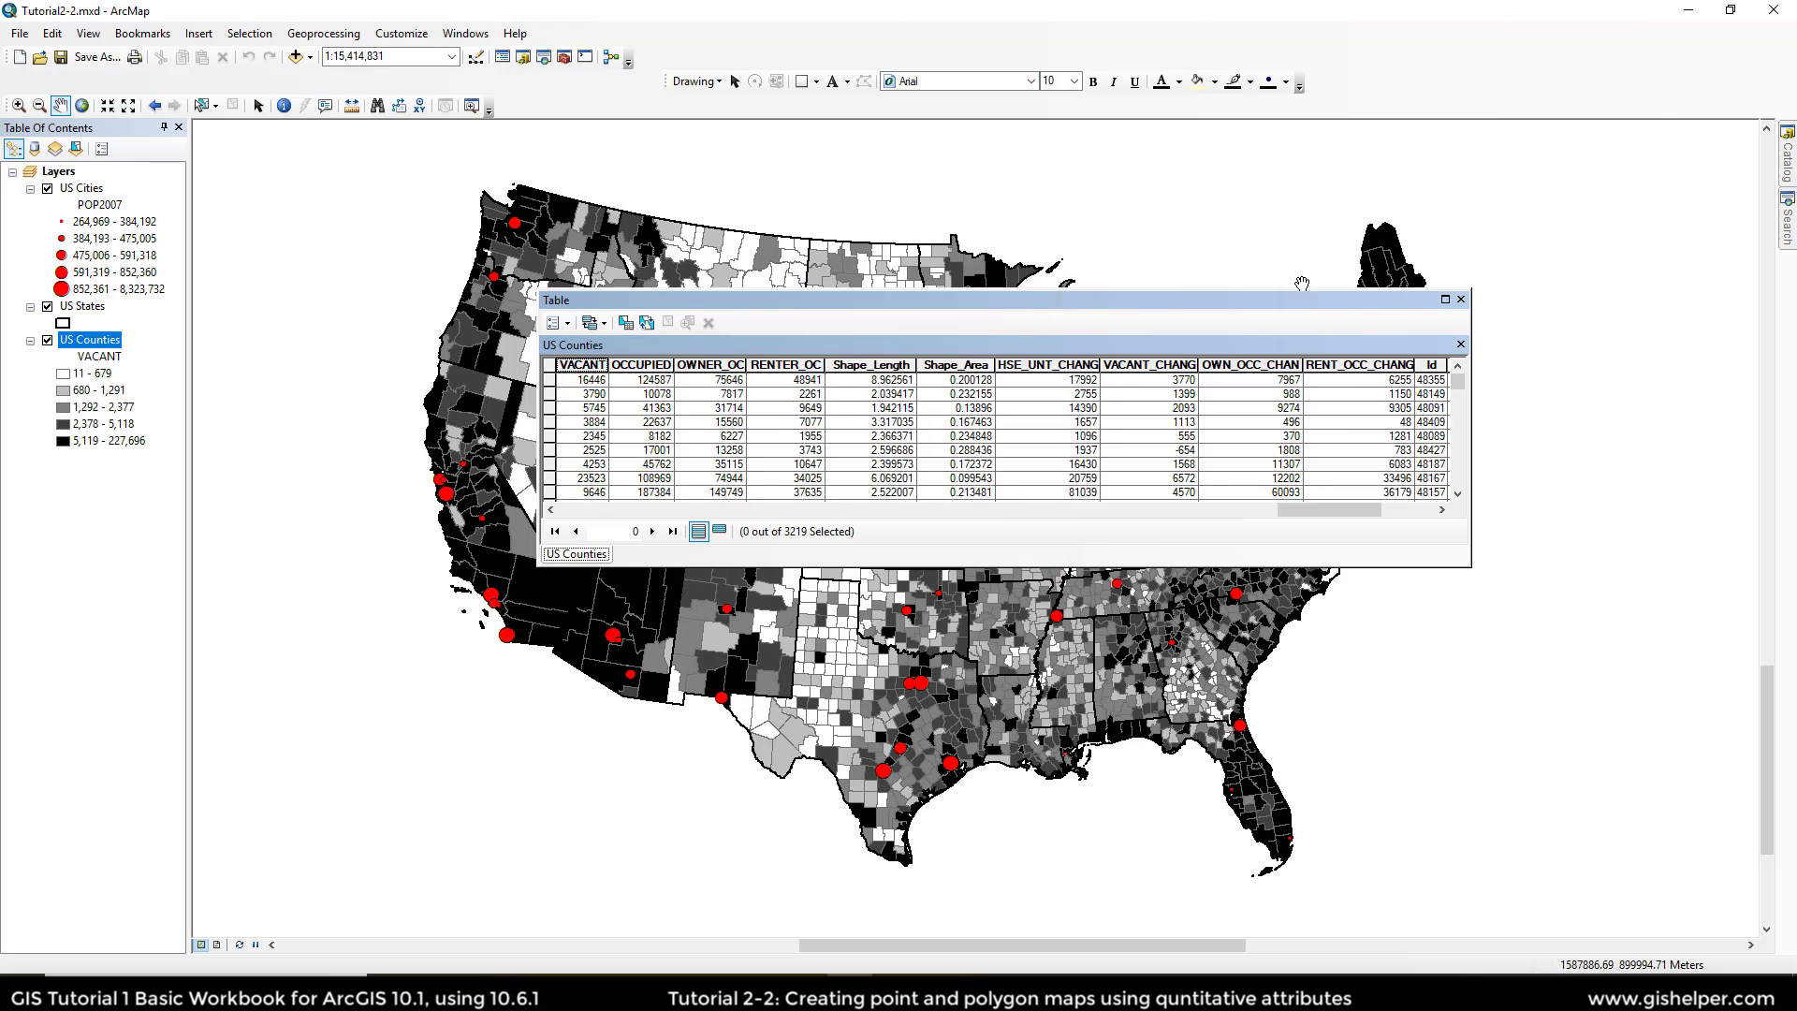
{"action": "left_click", "coordinate": [1461, 299]}
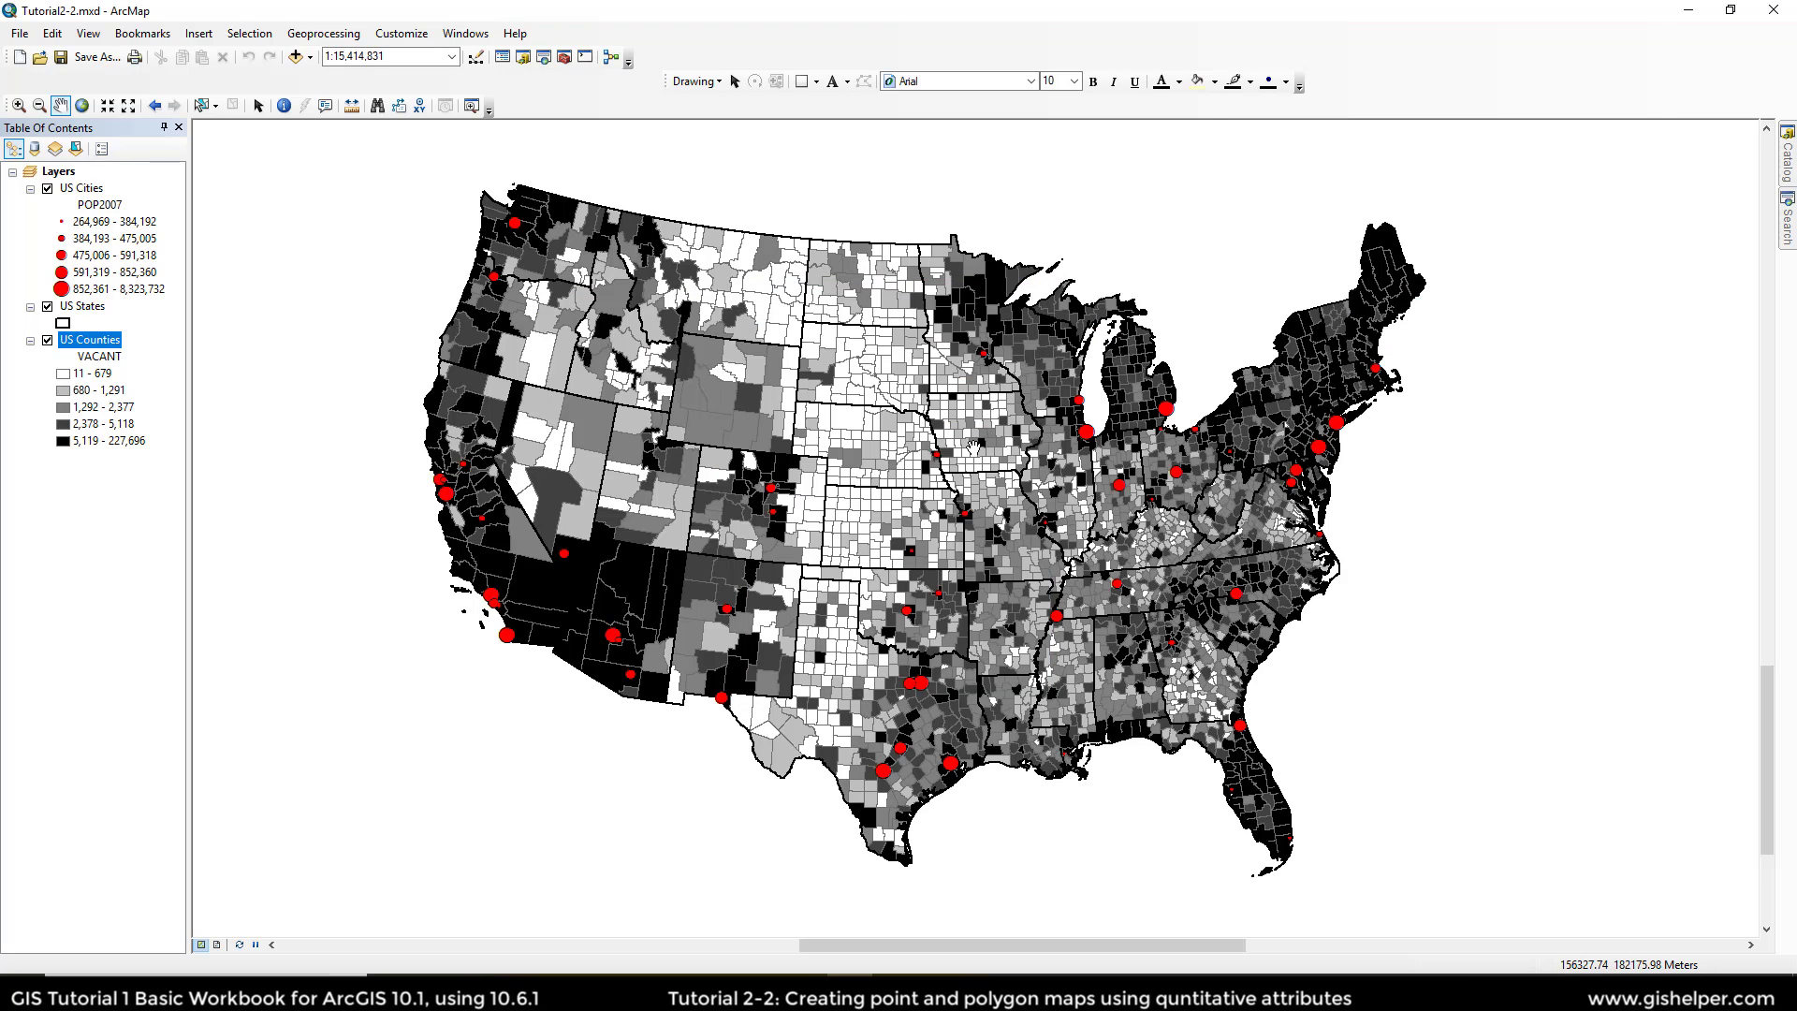
Step: Save a copy of the map document as Tutorial2-2.mxd in the Chapter2 folder of MyExercises under GIST1
{"action": "left_click", "coordinate": [86, 58]}
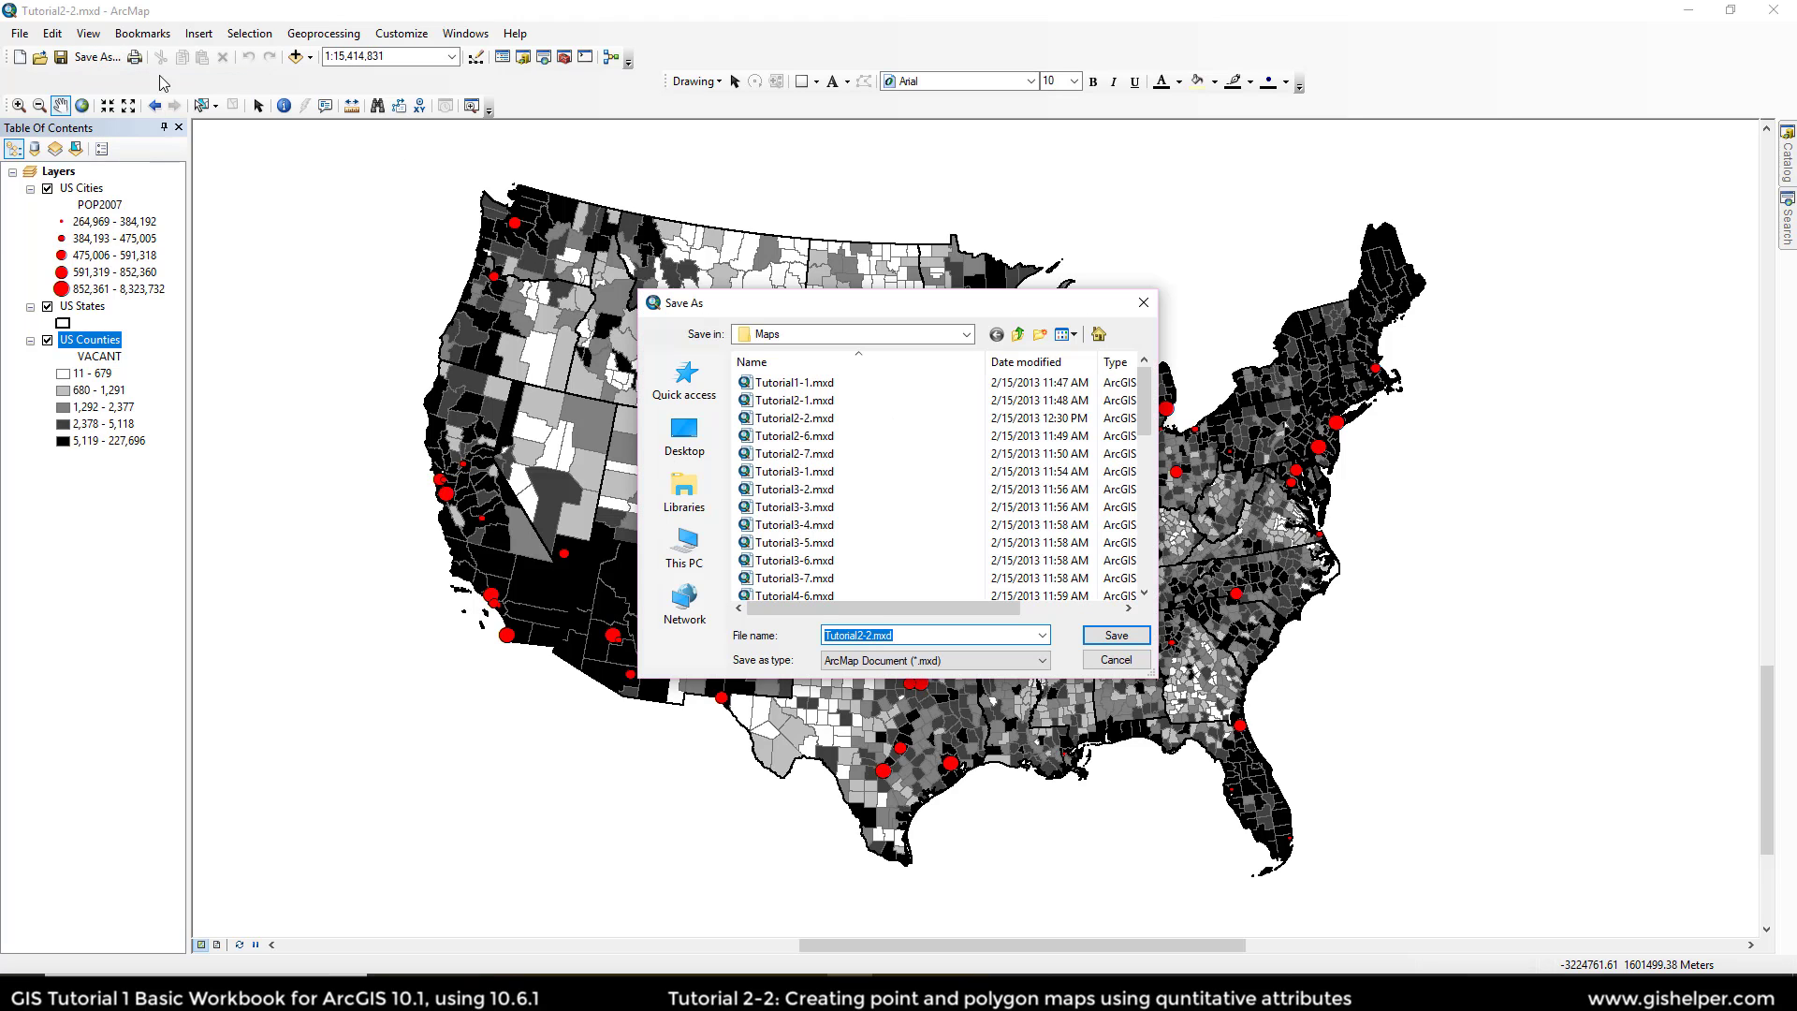
{"action": "left_click", "coordinate": [966, 334]}
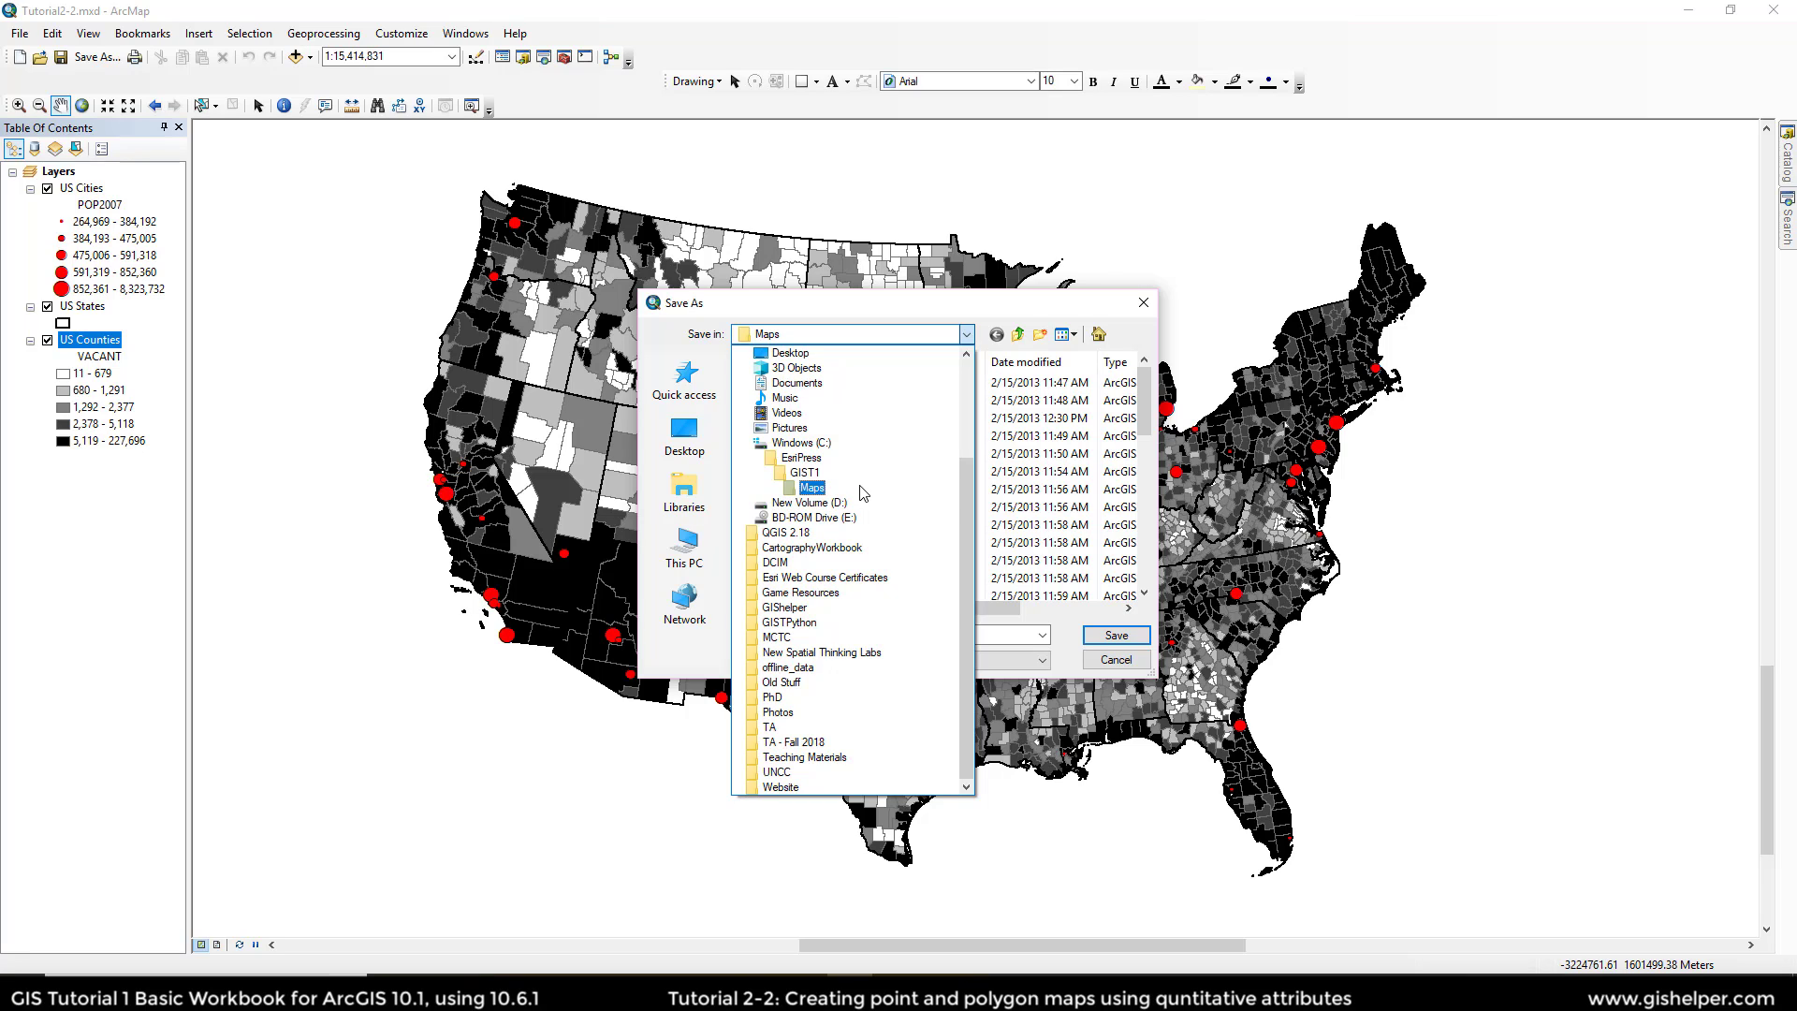
{"action": "left_click", "coordinate": [804, 473]}
{"action": "double_click", "coordinate": [789, 436]}
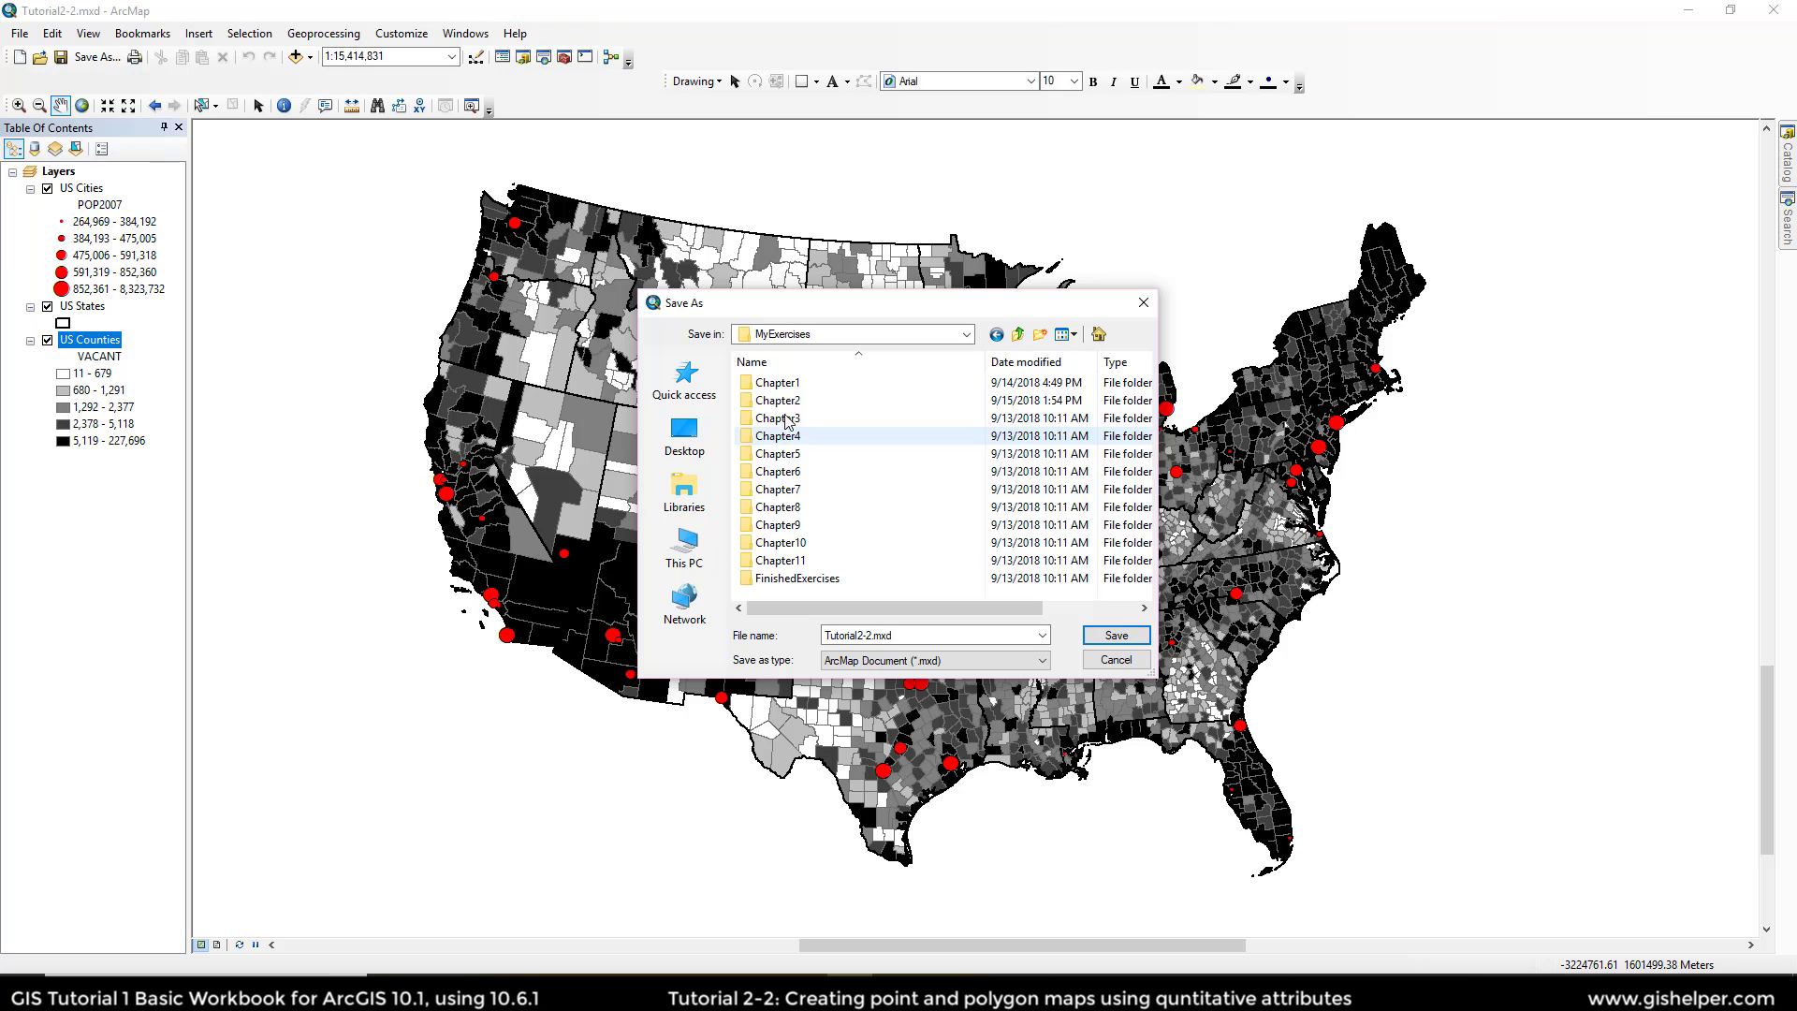
{"action": "left_click", "coordinate": [797, 401]}
{"action": "double_click", "coordinate": [797, 401]}
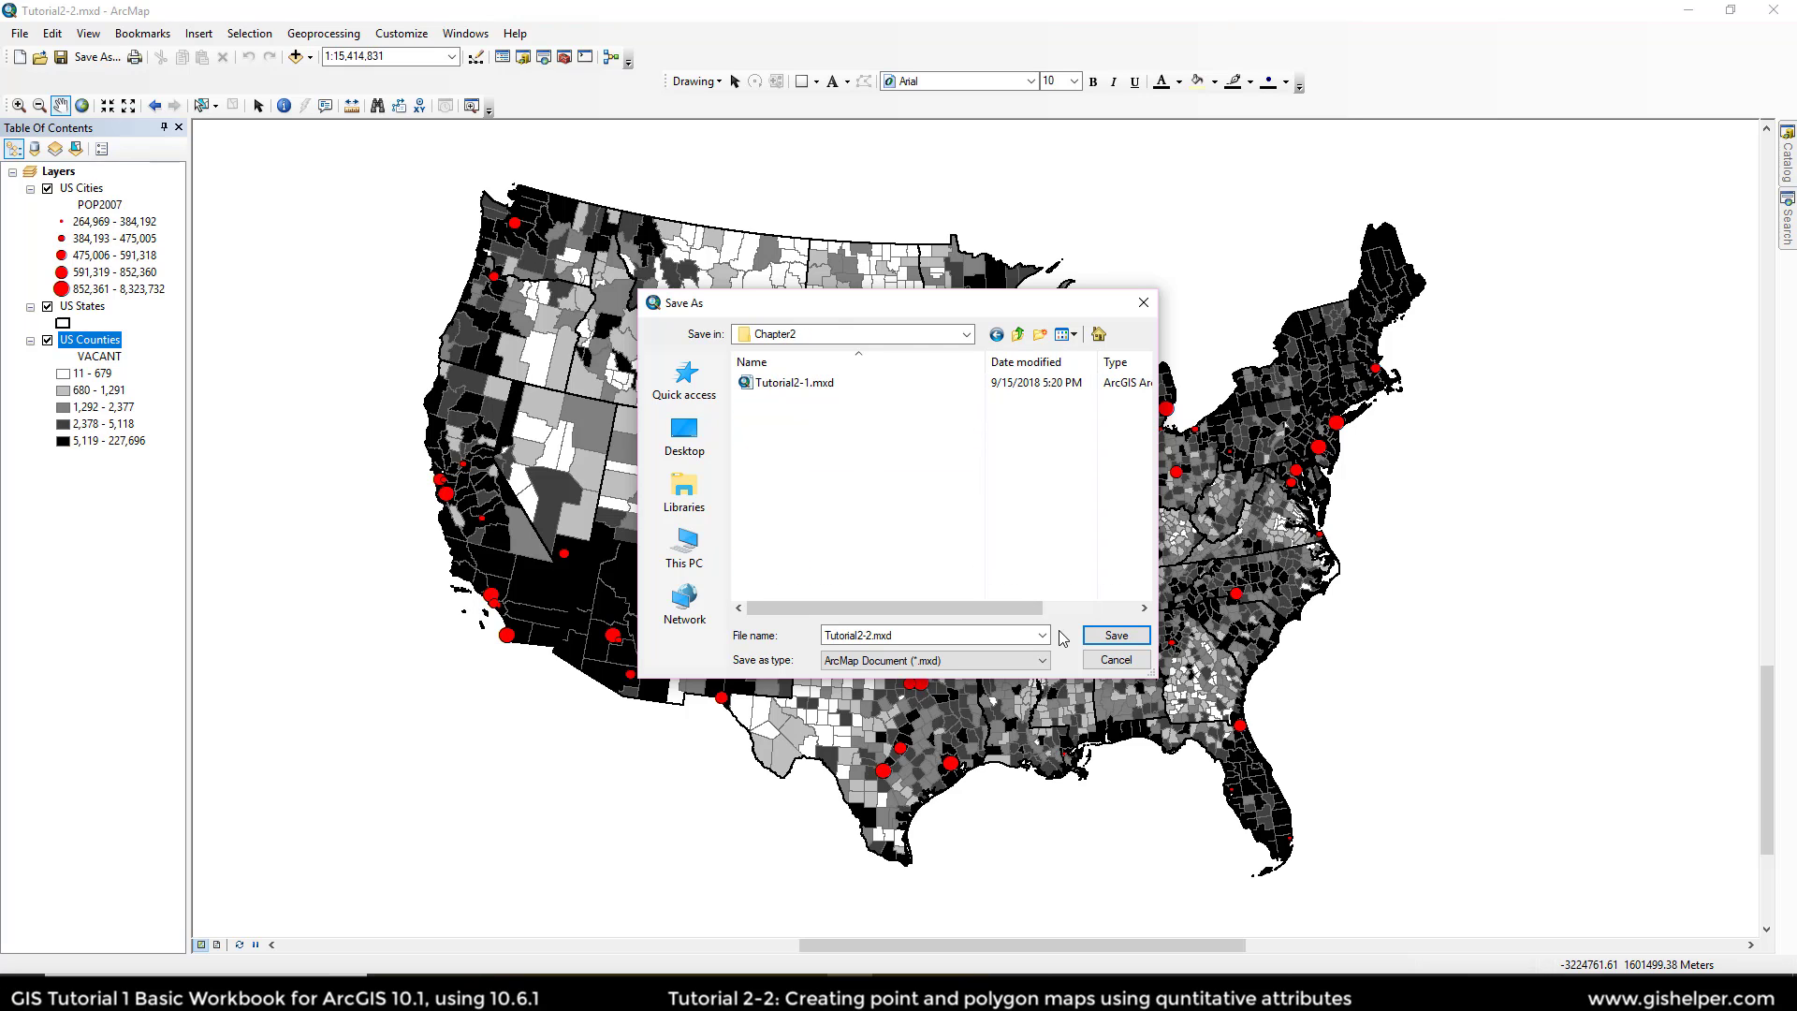
{"action": "left_click", "coordinate": [1090, 636]}
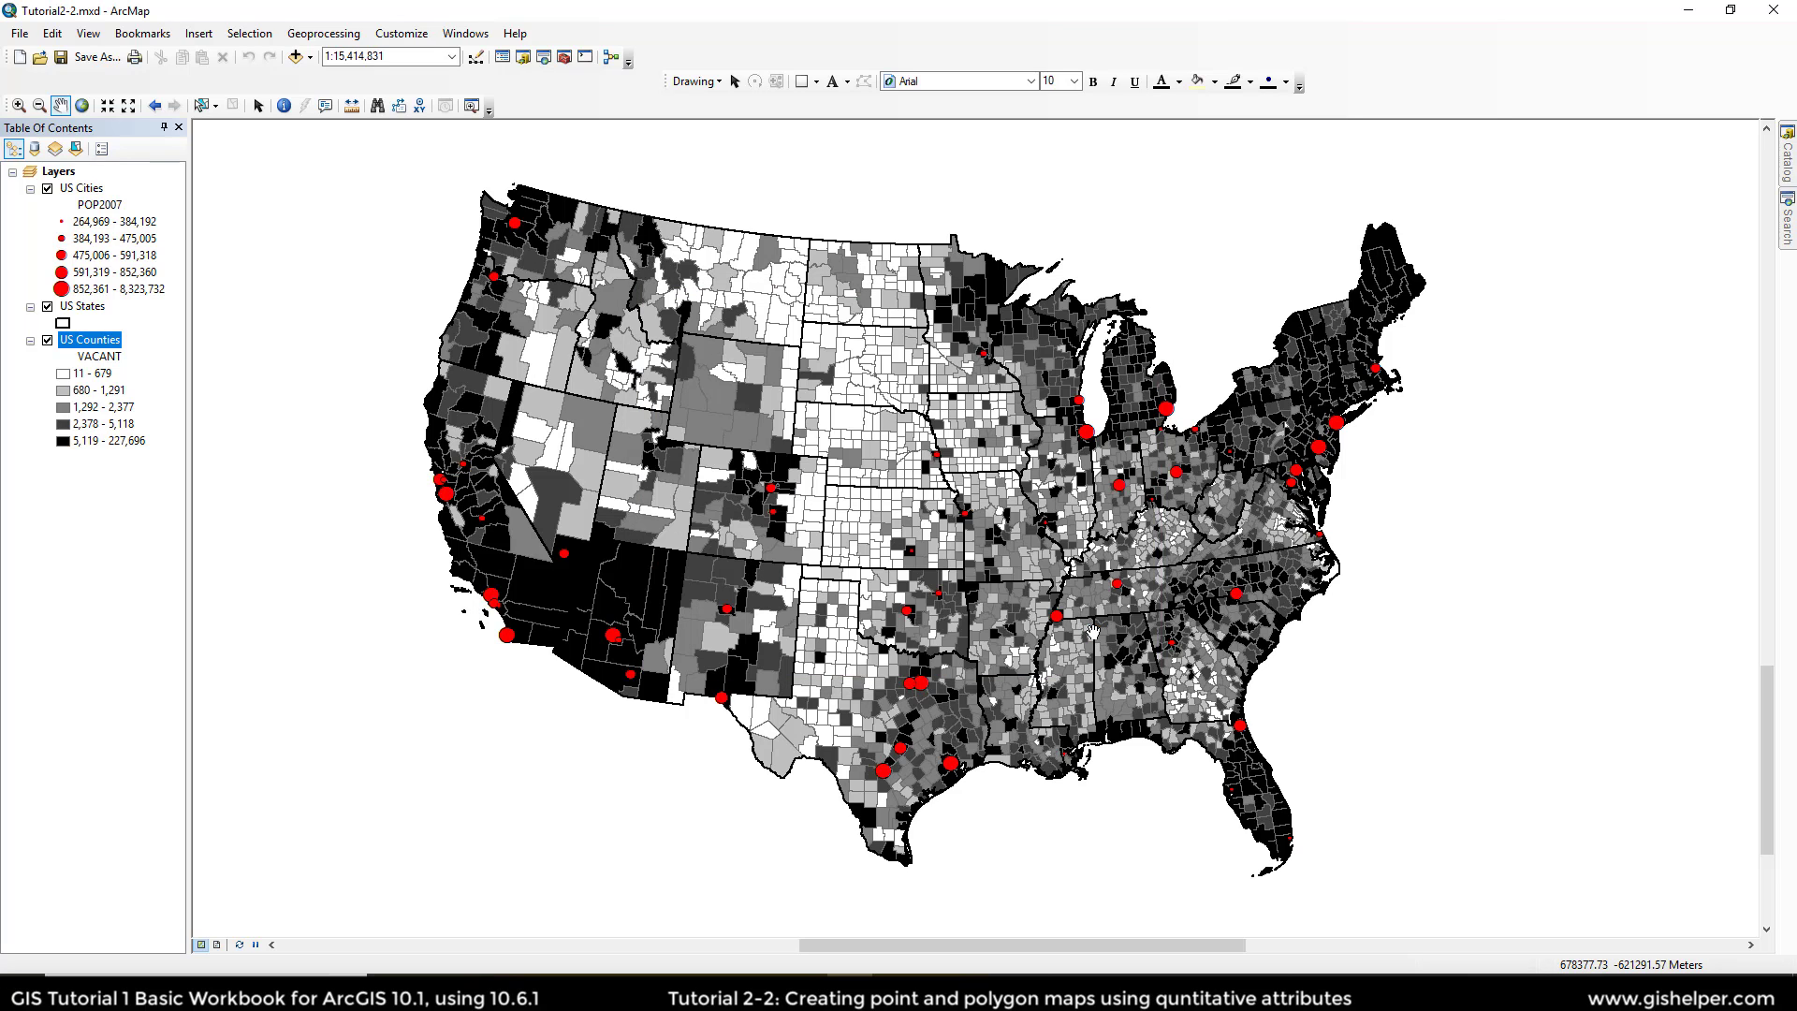